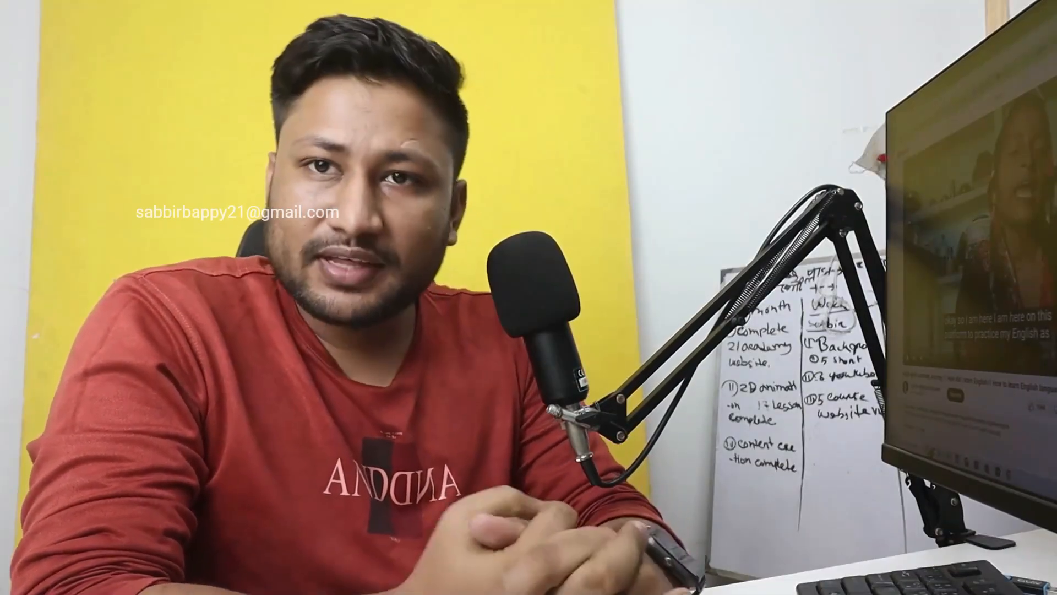
# Switch to Photoshop and review the storyboard frames in storyboard one.psd from frame 3 down to frame 10.
pyautogui.moveTo(678, 180)
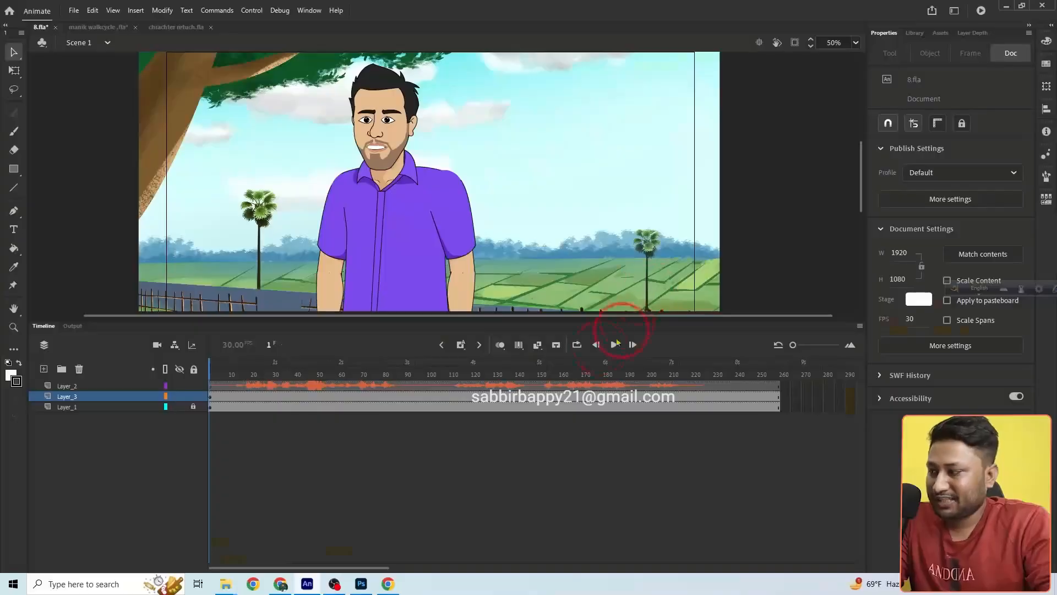
pyautogui.click(362, 586)
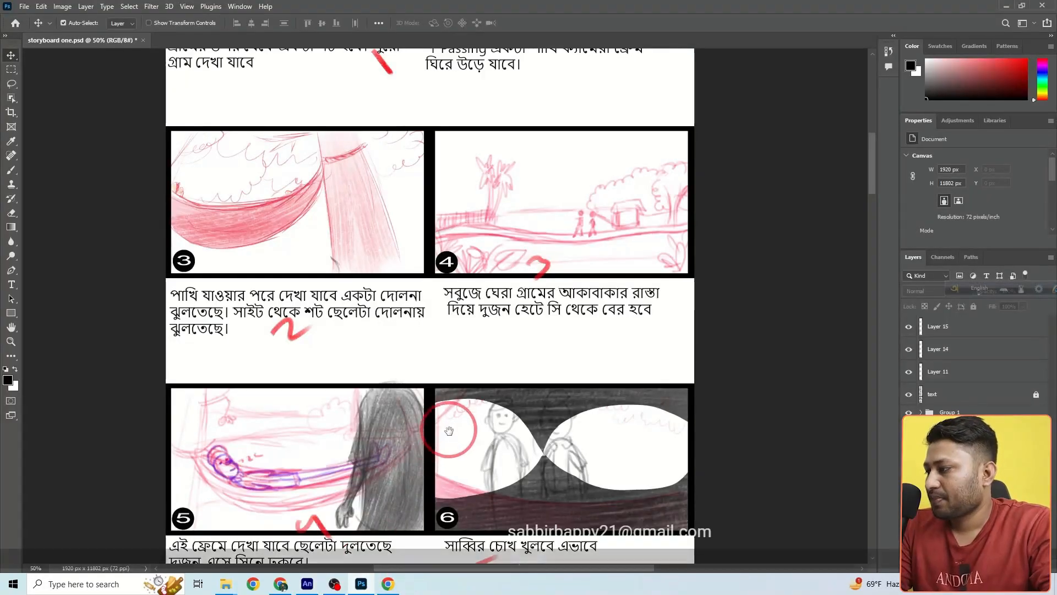
pyautogui.moveTo(448, 427); pyautogui.dragTo(429, 216)
pyautogui.moveTo(427, 374); pyautogui.dragTo(385, 182)
pyautogui.moveTo(445, 408); pyautogui.dragTo(427, 302)
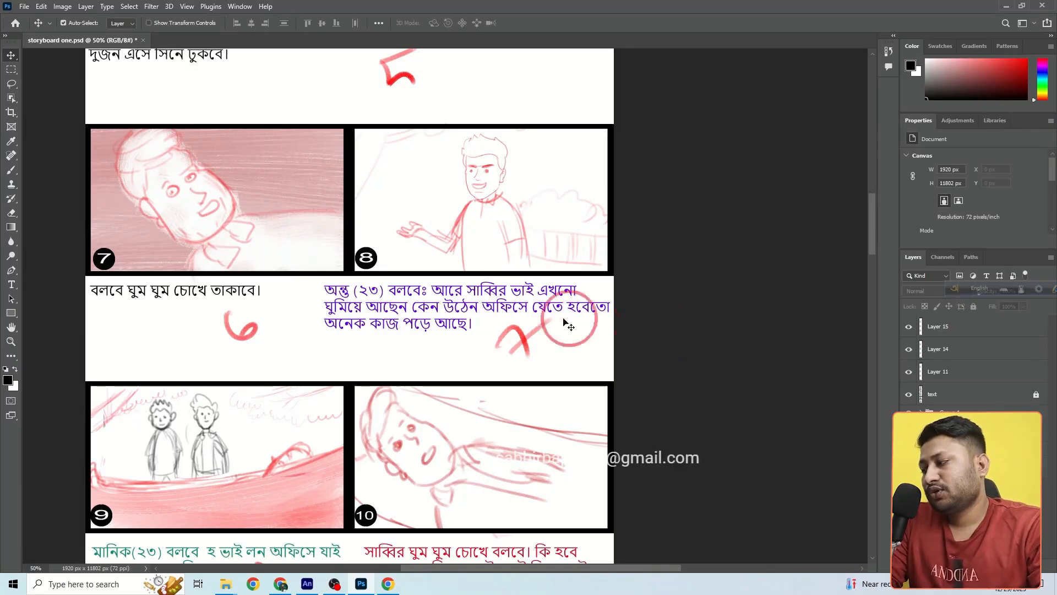
# Switch to Animate and play the finished scene 8 with the stage fitted to the window and outside content clipped.
pyautogui.click(316, 584)
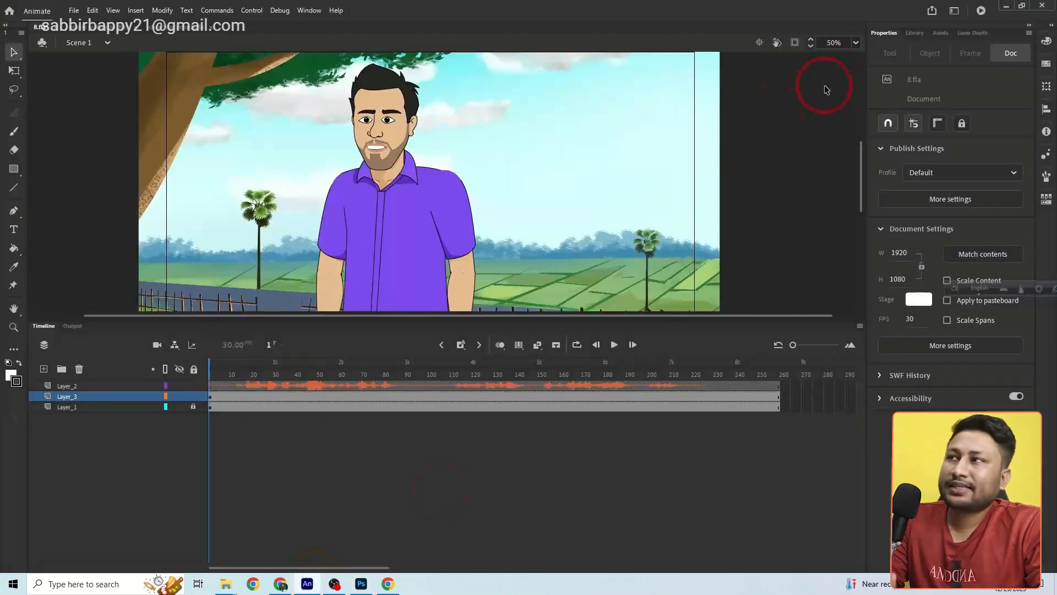
pyautogui.click(856, 42)
pyautogui.click(871, 48)
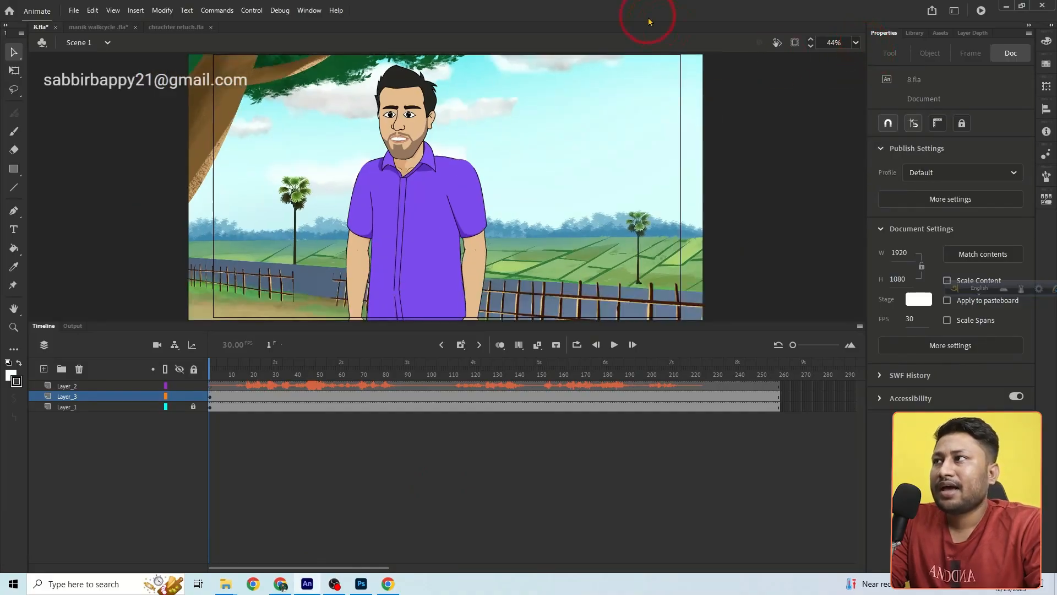
pyautogui.click(795, 44)
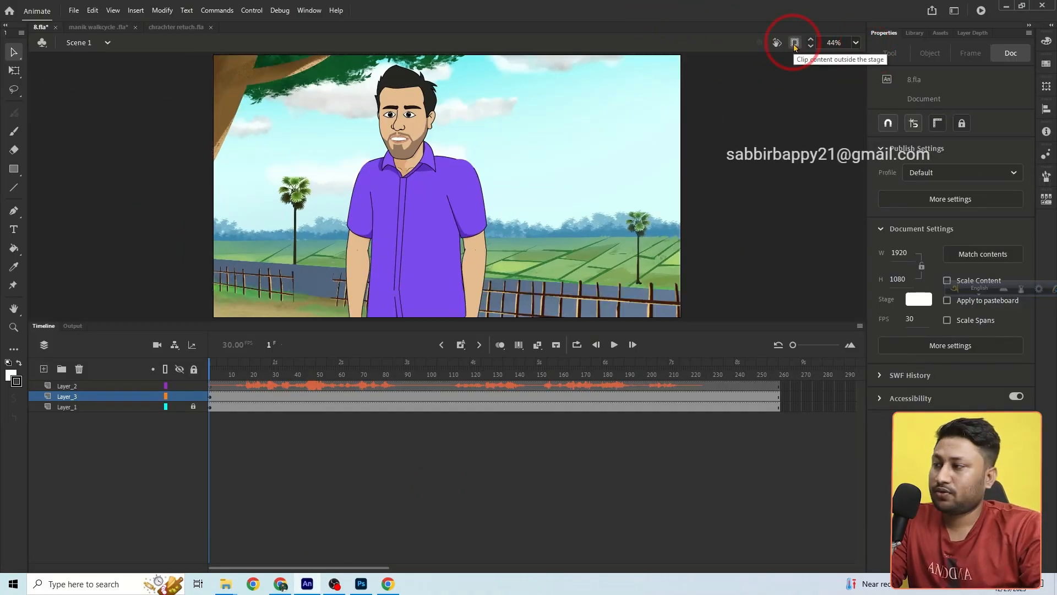
pyautogui.click(616, 347)
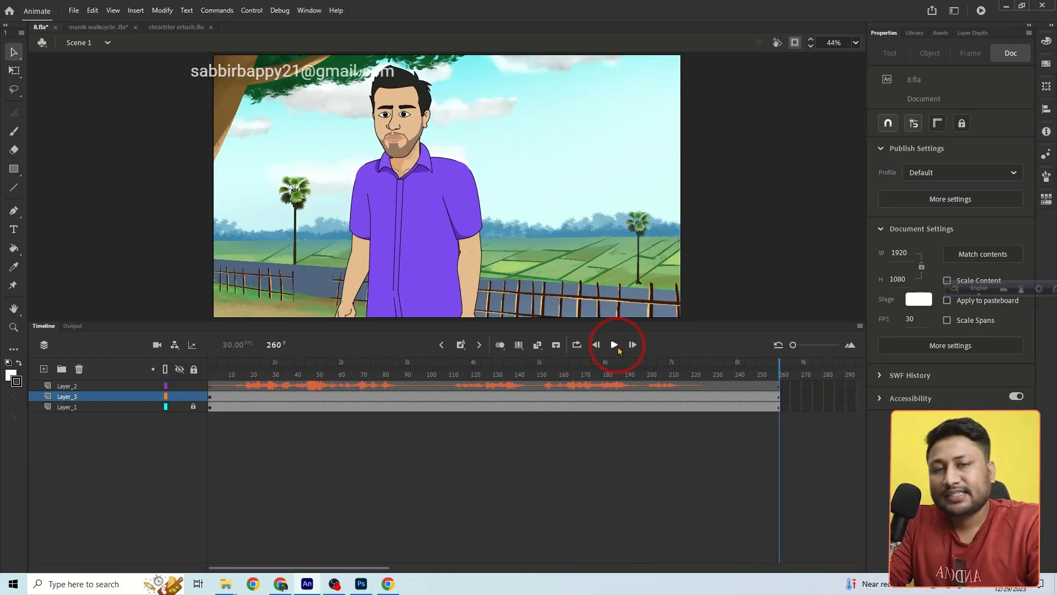
pyautogui.click(230, 397)
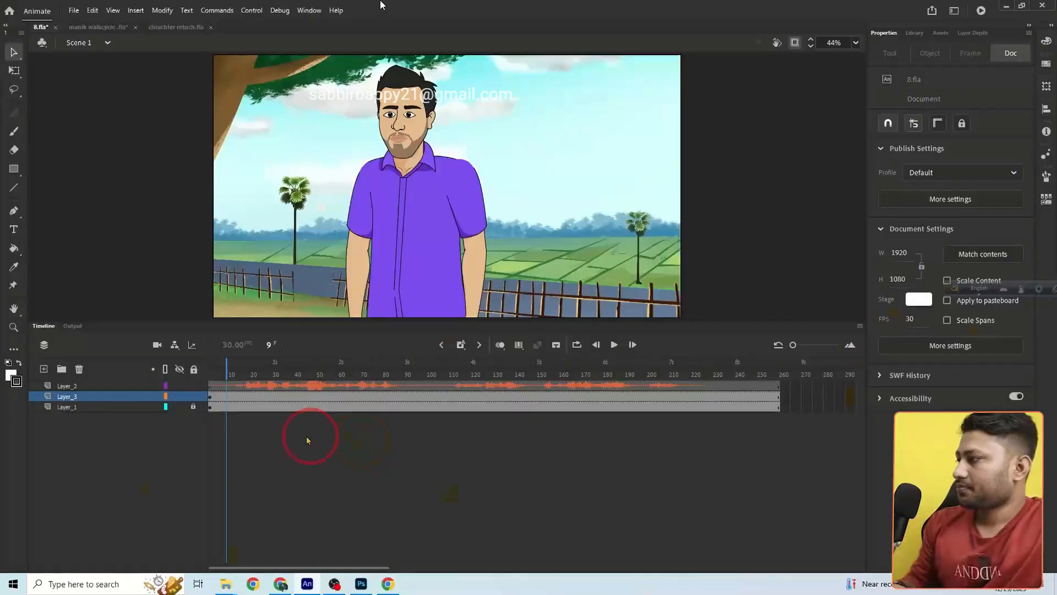
# Create a new Full HD character animation document, 1920 by 1080 at 24 fps, and fit its stage in the window.
pyautogui.click(74, 11)
pyautogui.click(80, 18)
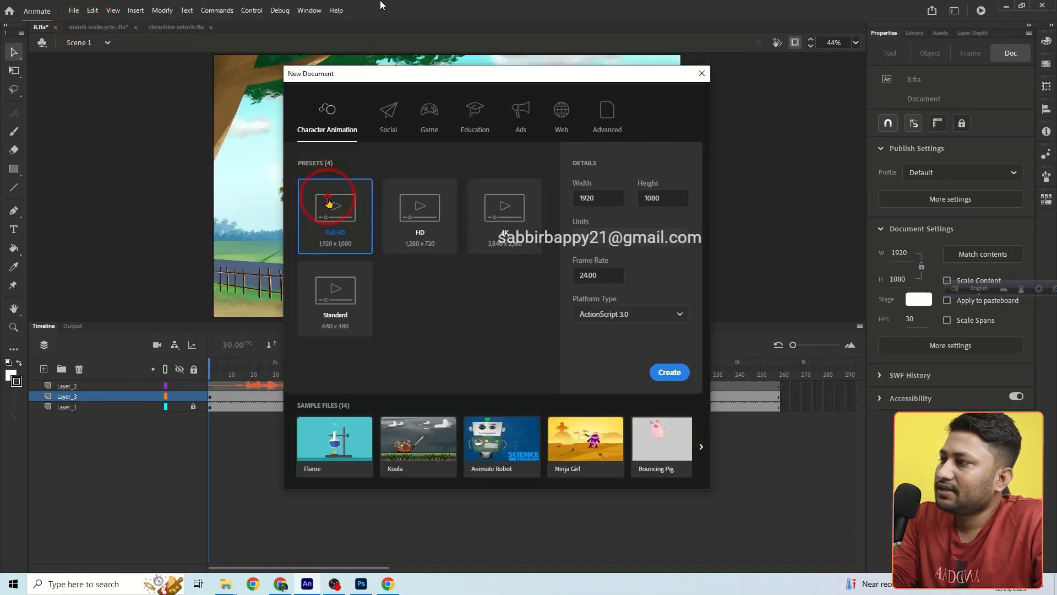
pyautogui.click(664, 378)
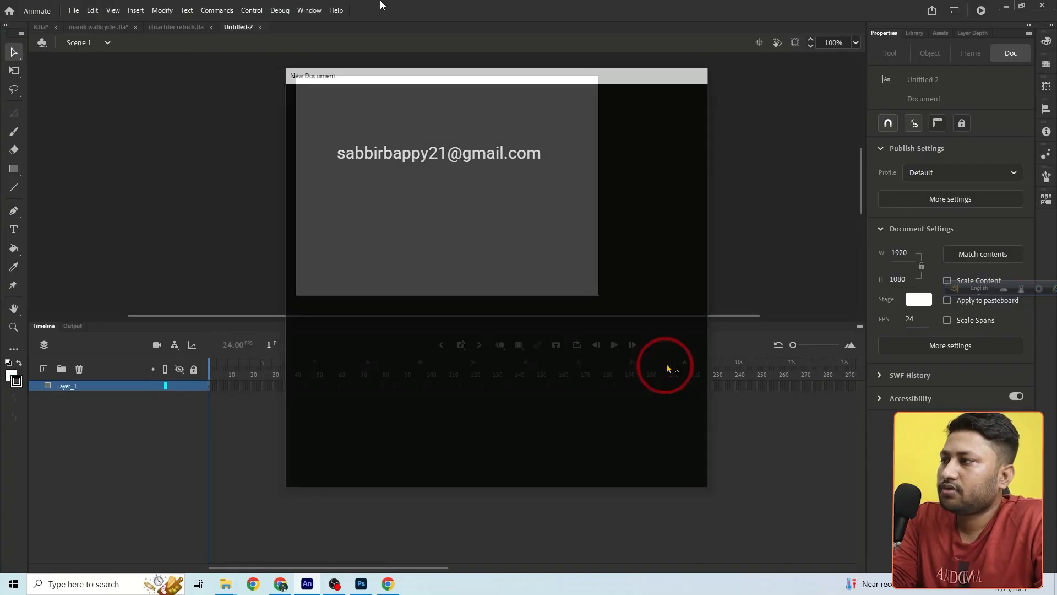
pyautogui.click(855, 43)
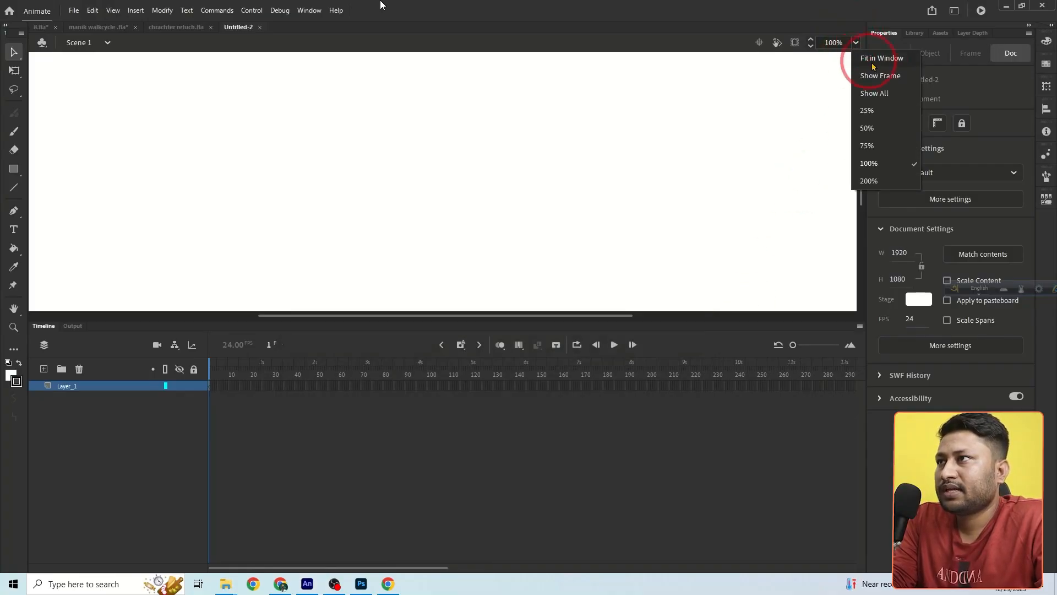
pyautogui.click(883, 61)
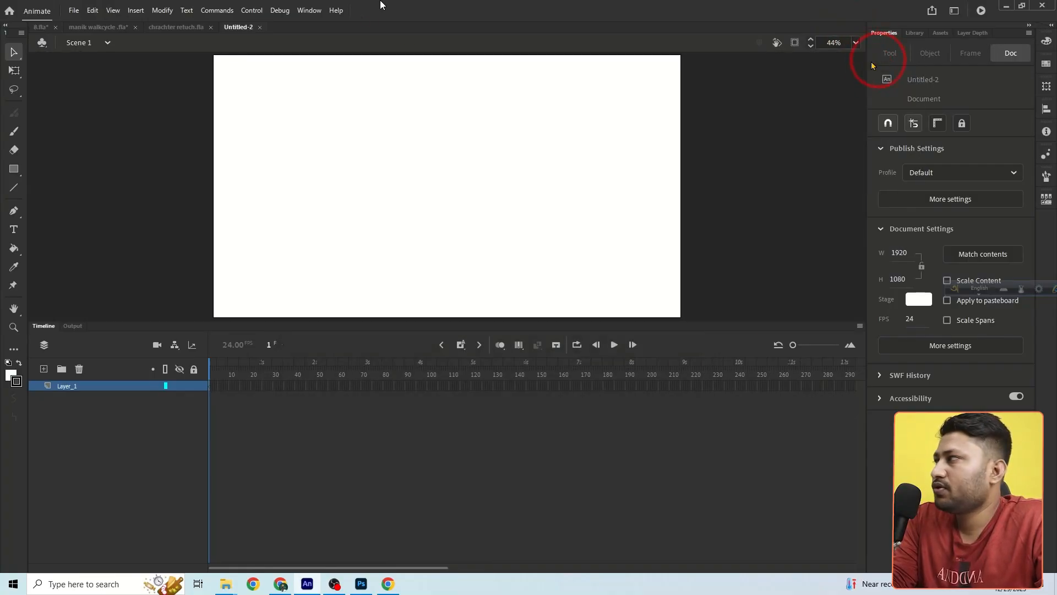
# Save the new document as 8 in the 7 Animation project folder.
pyautogui.click(73, 11)
pyautogui.click(112, 122)
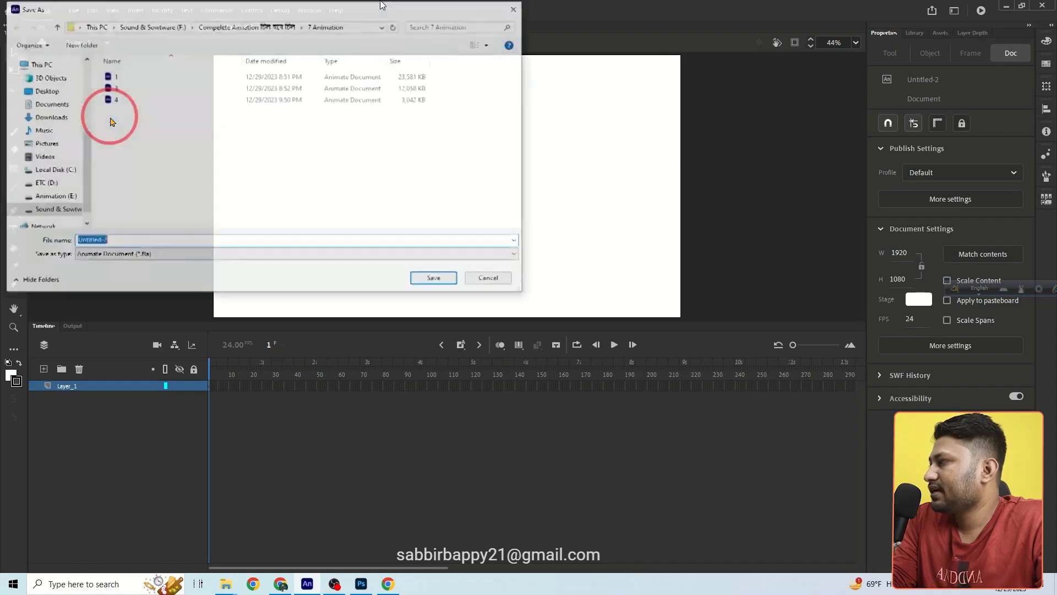
pyautogui.write('8')
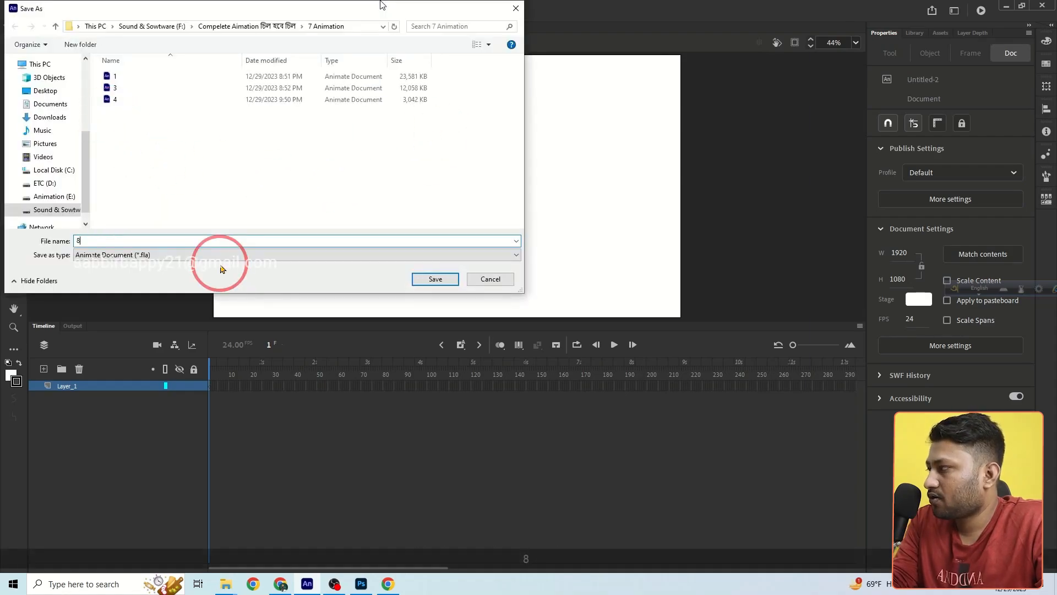
pyautogui.press('Return')
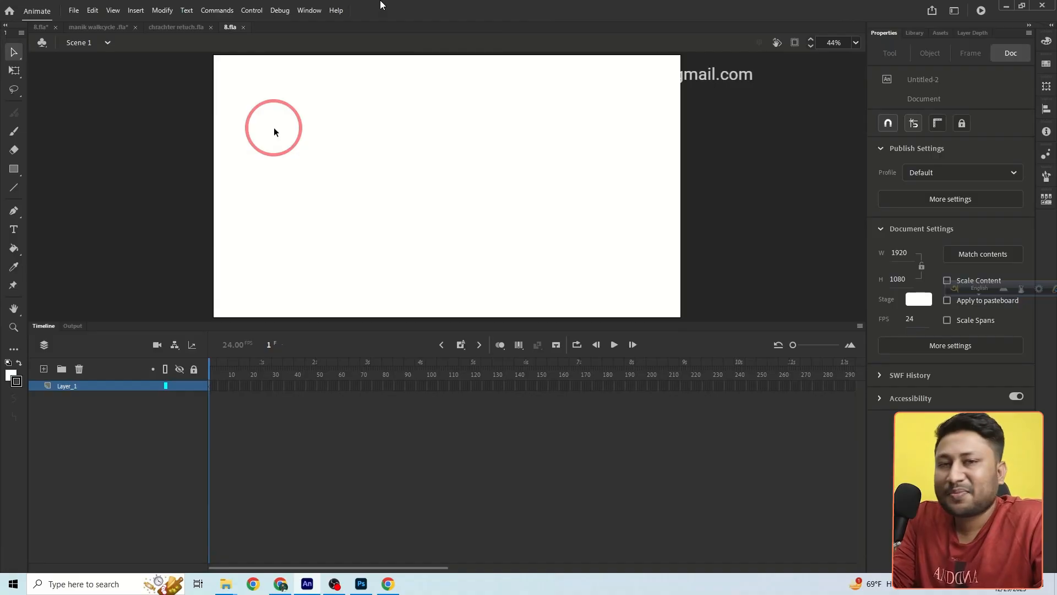
# Import the background image 8.jpg from the project's 6 Background folder, subfolder 8.11.15, onto the stage.
pyautogui.moveTo(226, 579)
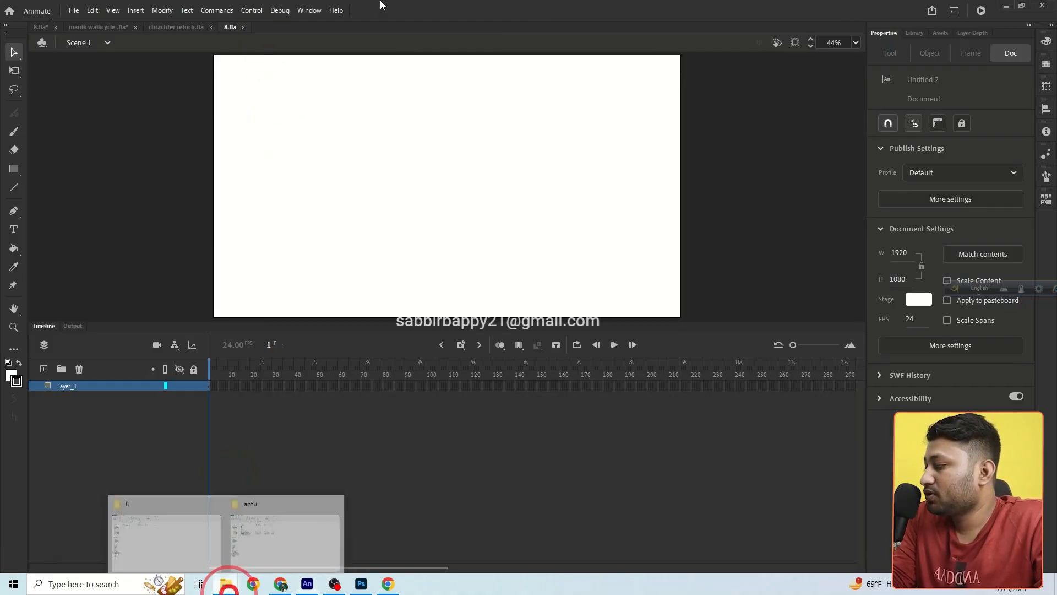
pyautogui.click(209, 545)
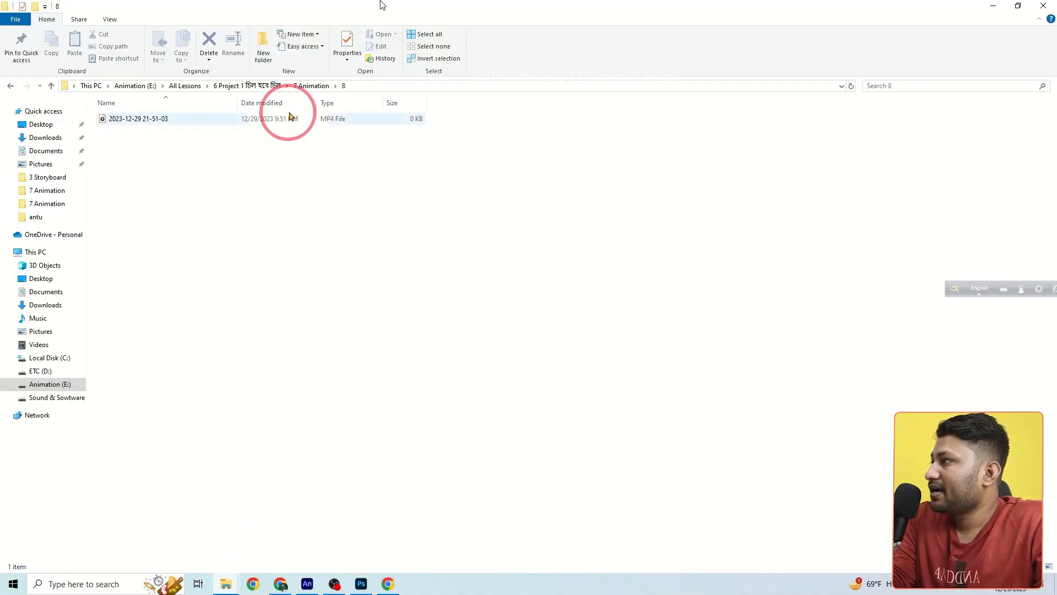
pyautogui.click(273, 88)
pyautogui.doubleClick(371, 126)
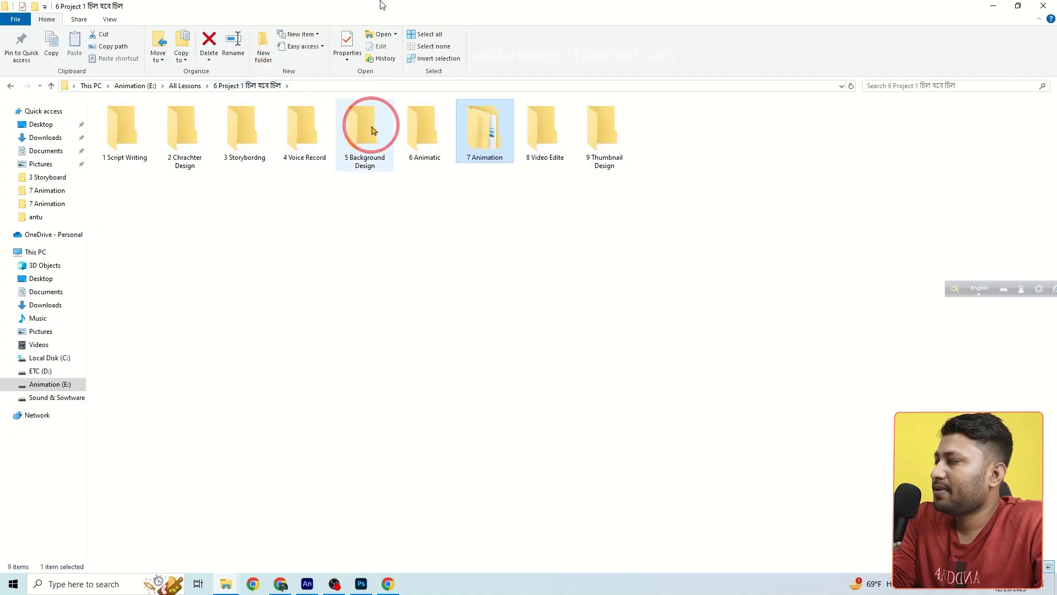
pyautogui.click(260, 86)
pyautogui.click(424, 135)
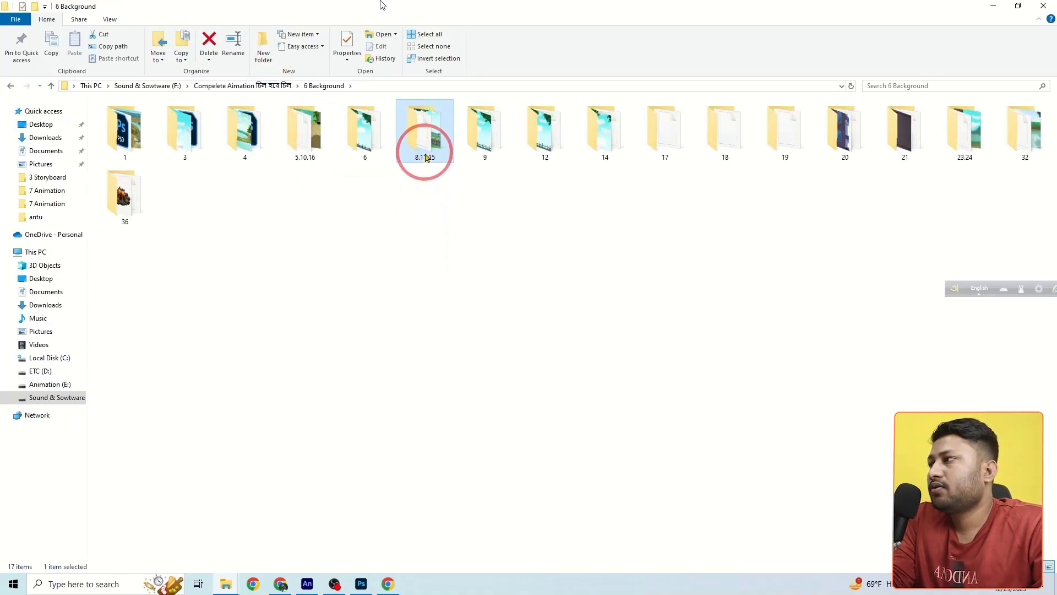
pyautogui.doubleClick(427, 152)
pyautogui.moveTo(101, 119); pyautogui.dragTo(374, 197)
# Scale the imported background image down to fit the stage and lock its layer.
pyautogui.keyDown('ctrl'); pyautogui.keyDown('alt'); pyautogui.click(449, 177); pyautogui.keyUp('alt'); pyautogui.keyUp('ctrl')
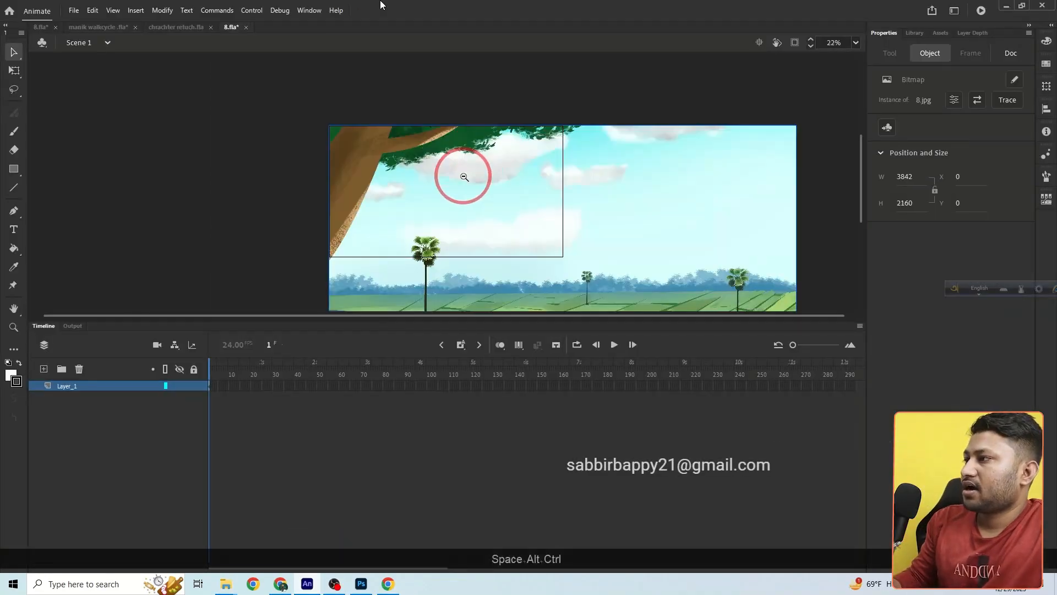
pyautogui.keyDown('ctrl'); pyautogui.keyDown('alt'); pyautogui.click(463, 177); pyautogui.keyUp('alt'); pyautogui.keyUp('ctrl')
pyautogui.keyDown('ctrl'); pyautogui.click(510, 203); pyautogui.keyUp('ctrl')
pyautogui.press('q')
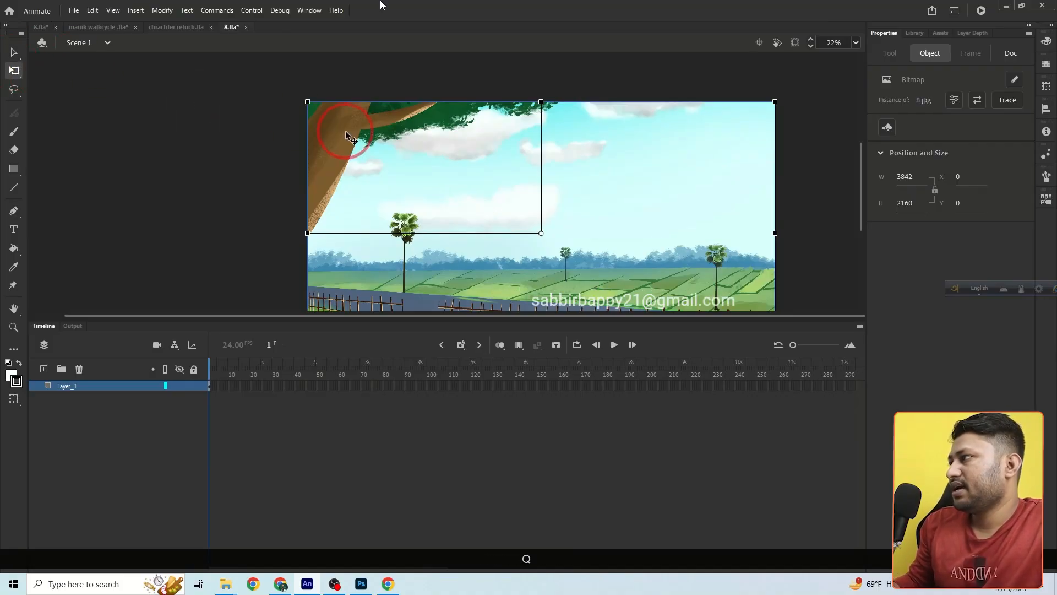
pyautogui.moveTo(540, 241); pyautogui.dragTo(507, 209)
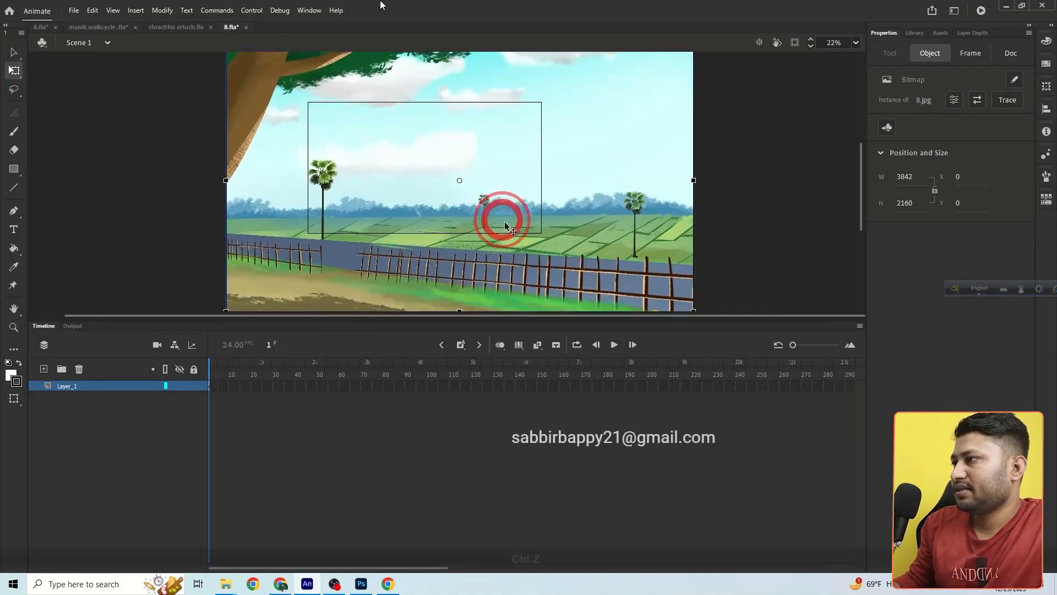
pyautogui.hotkey('ctrl', 'z')
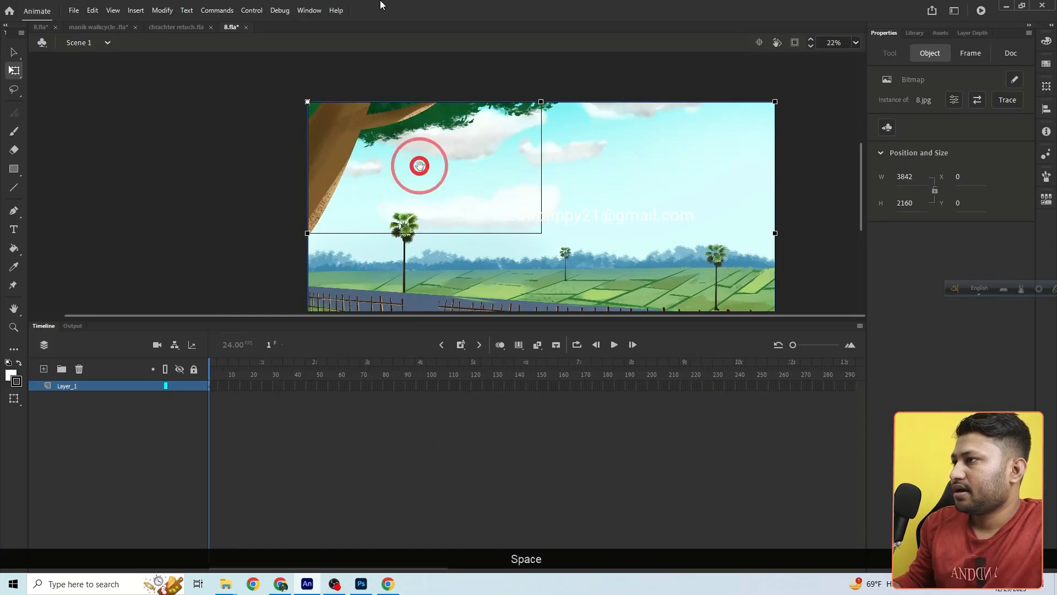
pyautogui.keyDown('ctrl'); pyautogui.keyDown('alt'); pyautogui.click(479, 188); pyautogui.keyUp('alt'); pyautogui.keyUp('ctrl')
pyautogui.moveTo(607, 278); pyautogui.dragTo(489, 208)
pyautogui.click(817, 79)
pyautogui.click(855, 43)
pyautogui.click(879, 55)
pyautogui.click(191, 386)
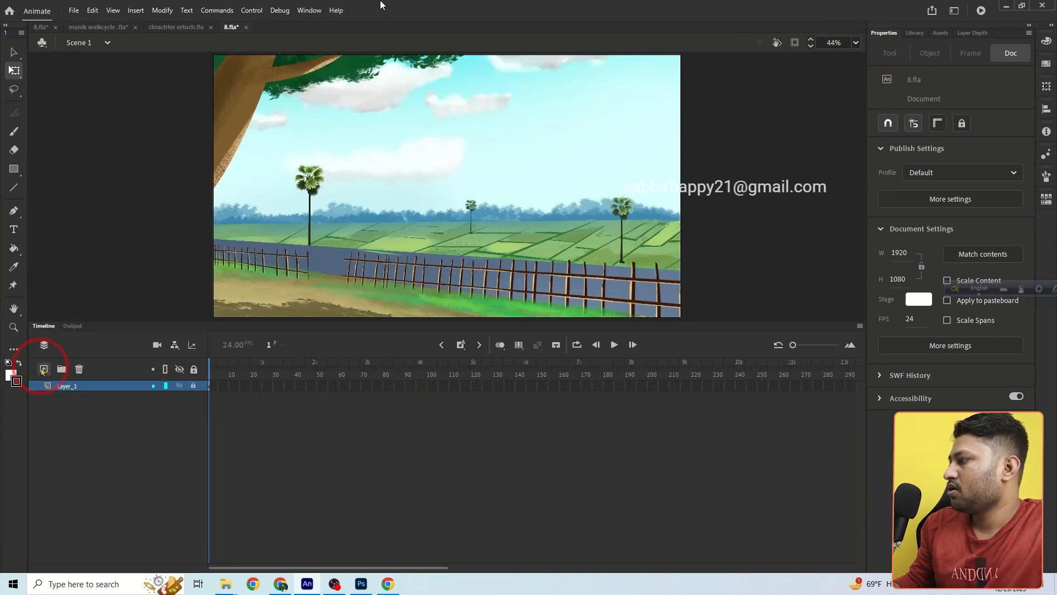
# Copy the purple-shirted character from the chrachter retuch file and paste it onto a new layer above the background in 8.fla.
pyautogui.click(177, 27)
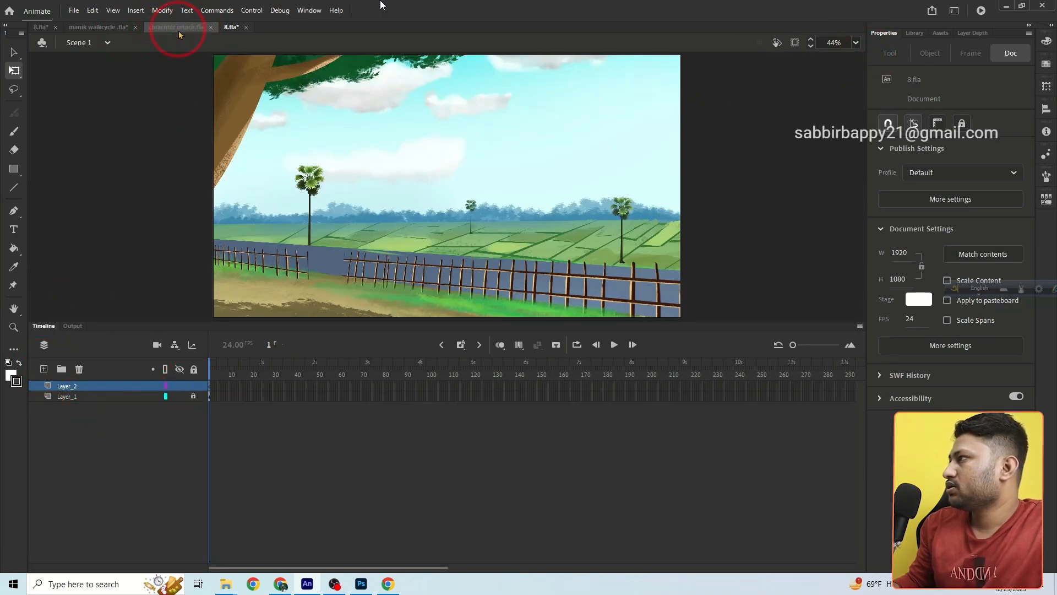
pyautogui.click(429, 215)
pyautogui.hotkey('ctrl', 'c')
pyautogui.click(231, 28)
pyautogui.click(467, 211)
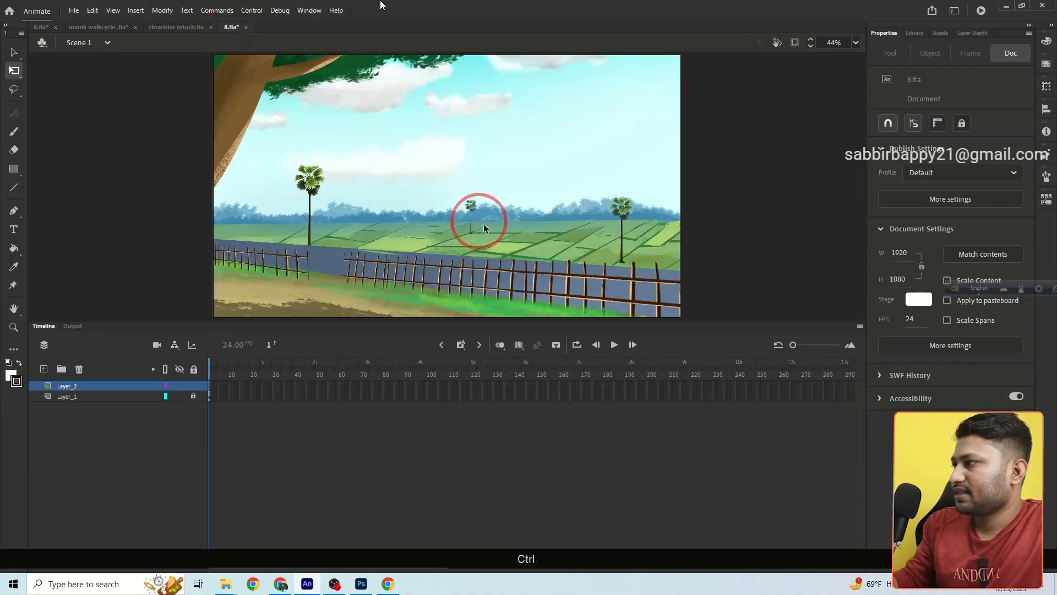
pyautogui.hotkey('ctrl', 'v')
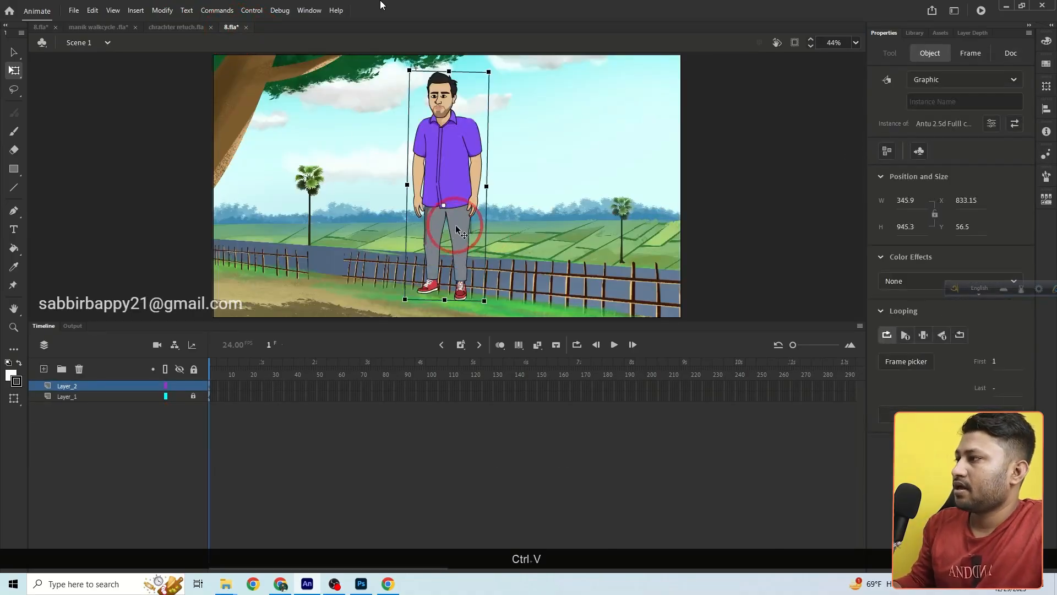
# Enlarge the character to about 734 by 2005 px, place it for a waist-up shot and clip content outside the stage.
pyautogui.keyDown('ctrl'); pyautogui.keyDown('alt'); pyautogui.click(467, 215); pyautogui.keyUp('alt'); pyautogui.keyUp('ctrl')
pyautogui.moveTo(452, 230); pyautogui.dragTo(495, 280)
pyautogui.moveTo(435, 190); pyautogui.dragTo(428, 226)
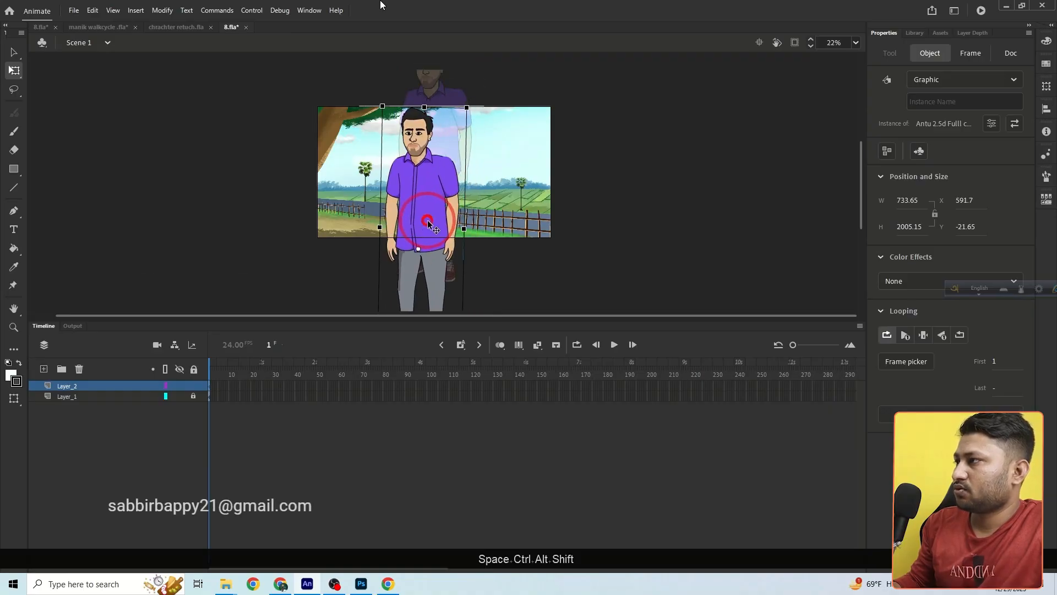
pyautogui.click(795, 44)
pyautogui.click(747, 174)
pyautogui.keyDown('ctrl'); pyautogui.click(420, 193); pyautogui.keyUp('ctrl')
pyautogui.moveTo(473, 170); pyautogui.dragTo(465, 222)
pyautogui.doubleClick(457, 196)
pyautogui.doubleClick(250, 150)
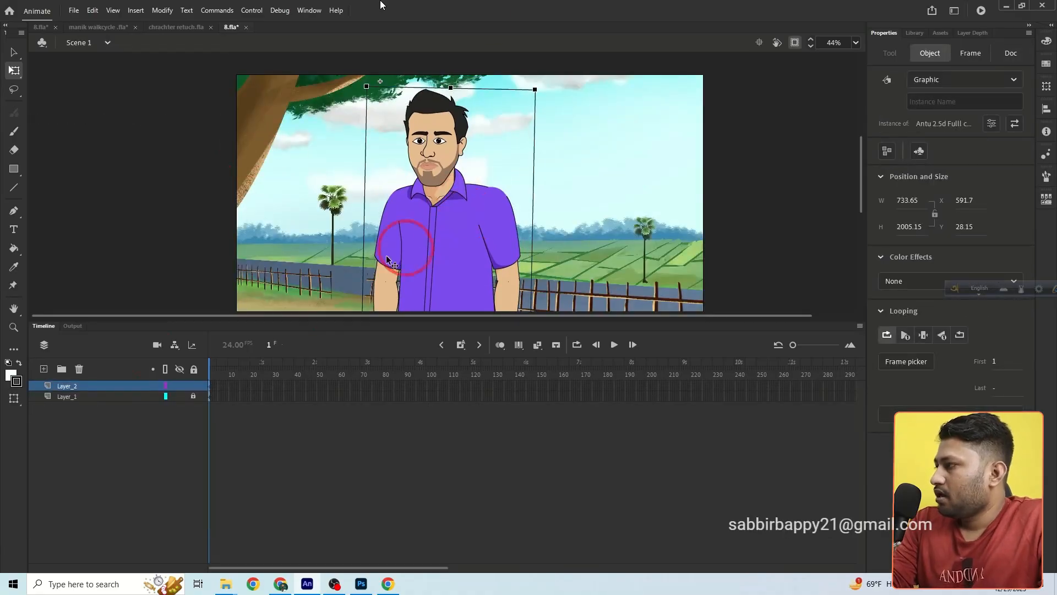
# Add a new layer above the character and extend all three layers to frame 80.
pyautogui.click(46, 370)
pyautogui.moveTo(240, 398); pyautogui.dragTo(373, 460)
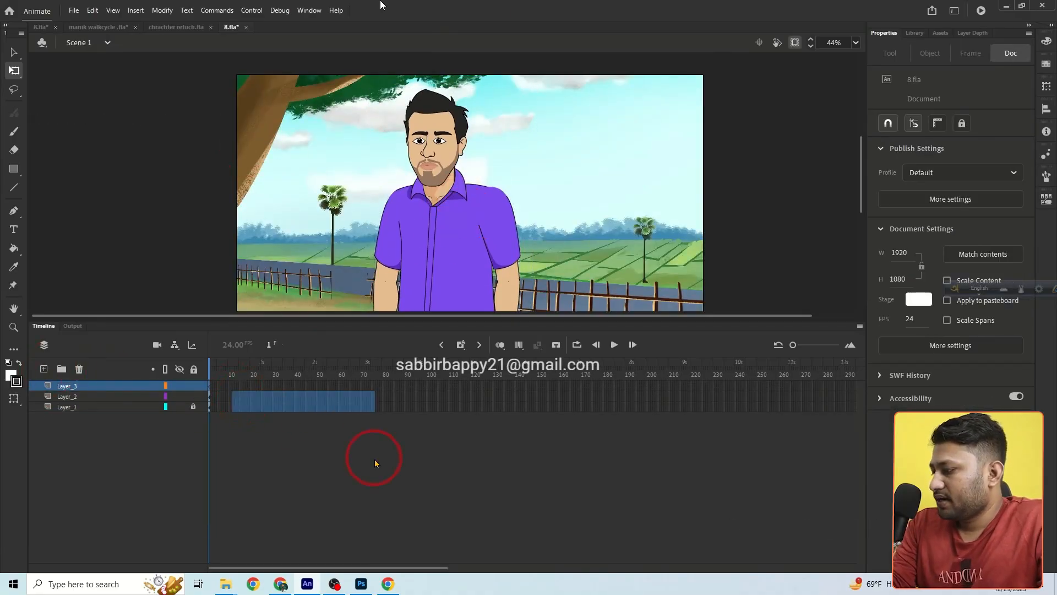
pyautogui.moveTo(236, 389); pyautogui.dragTo(386, 459)
pyautogui.press('F5')
pyautogui.click(66, 396)
# Open the Antu folder under Final voice in the project's 4 Voice record folder and show its files as large thumbnails.
pyautogui.moveTo(227, 585)
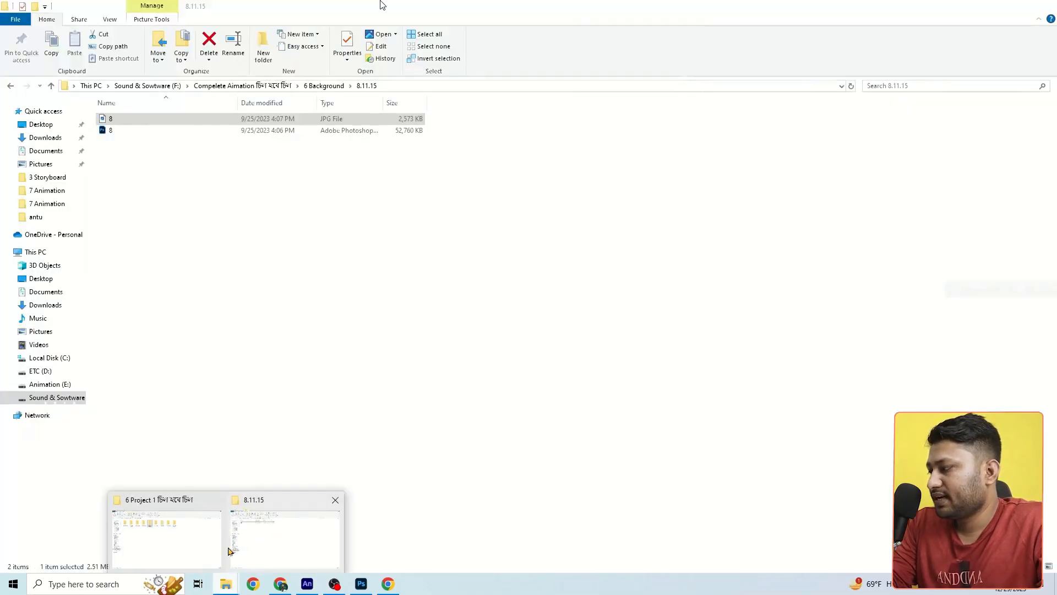
pyautogui.click(203, 553)
pyautogui.moveTo(231, 582)
pyautogui.click(252, 554)
pyautogui.click(251, 87)
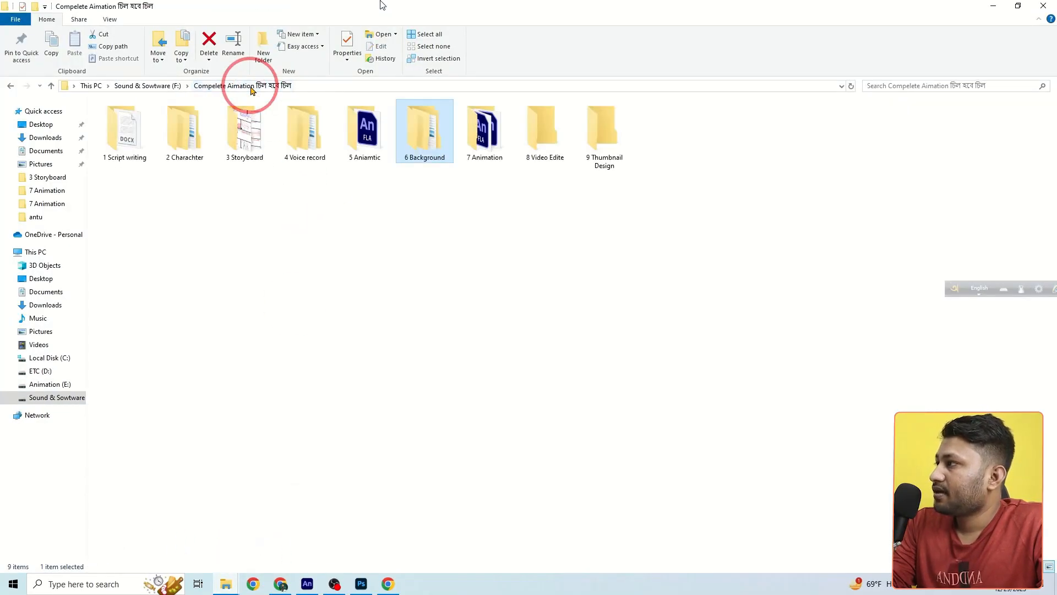
pyautogui.doubleClick(297, 130)
pyautogui.doubleClick(201, 119)
pyautogui.doubleClick(143, 122)
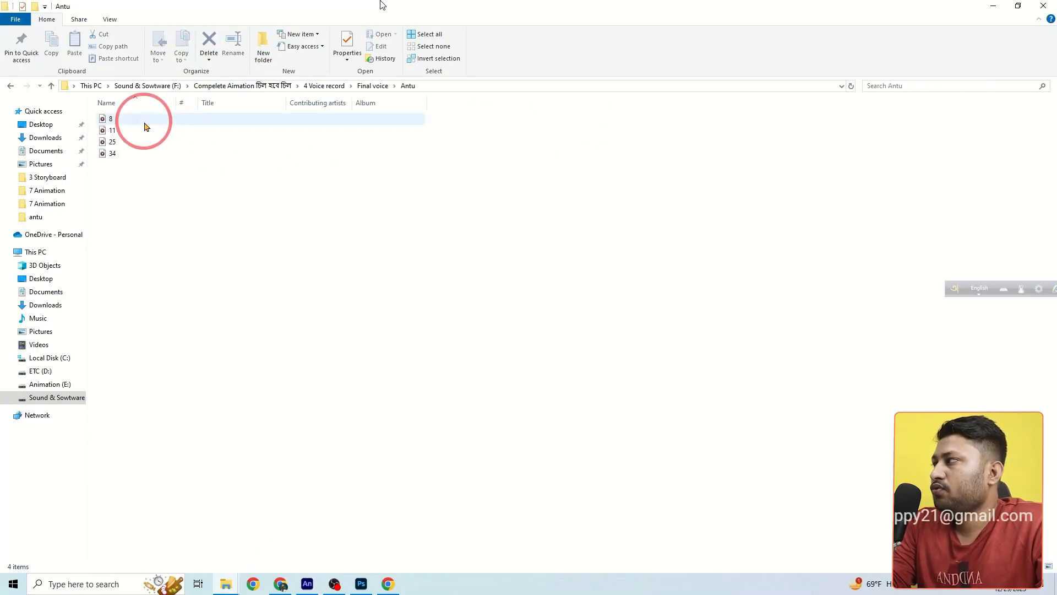
pyautogui.click(1049, 566)
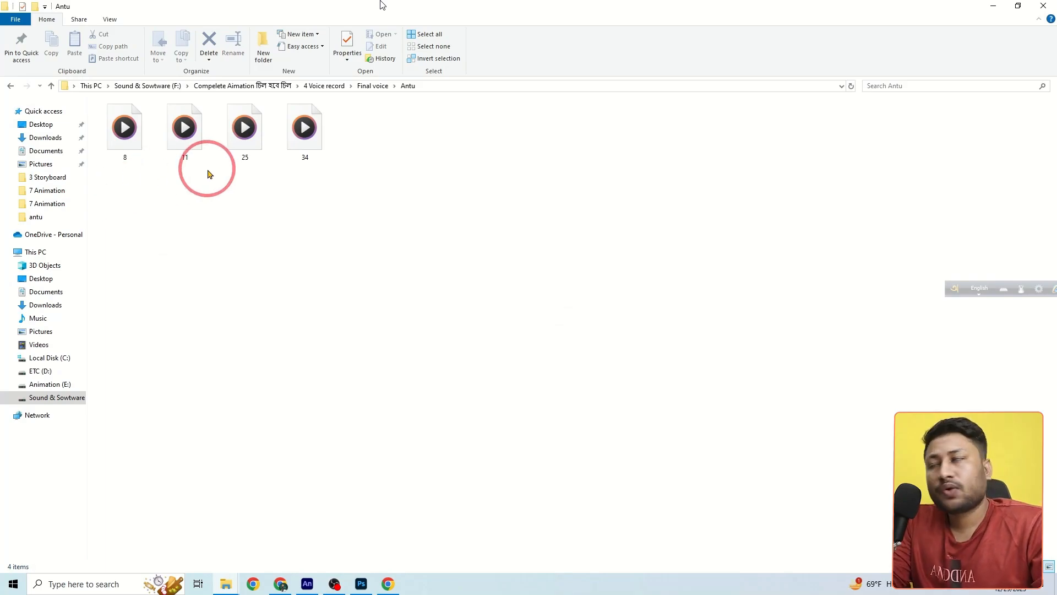
# Import voice recording 8 from the Antu folder onto the empty Layer_3 in 8.fla.
pyautogui.moveTo(125, 144); pyautogui.dragTo(103, 400)
pyautogui.click(94, 386)
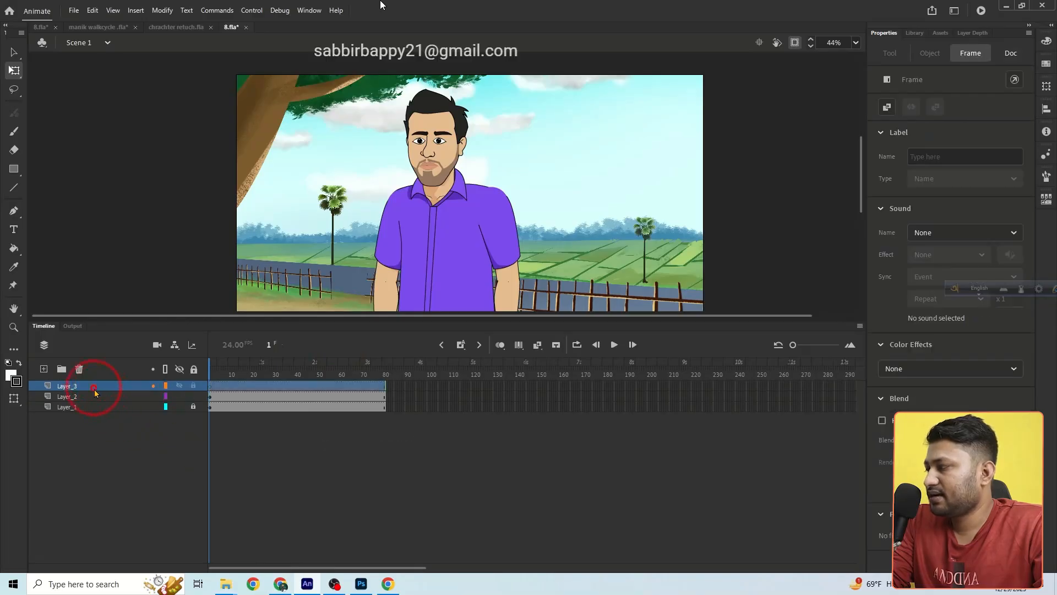
pyautogui.moveTo(225, 581)
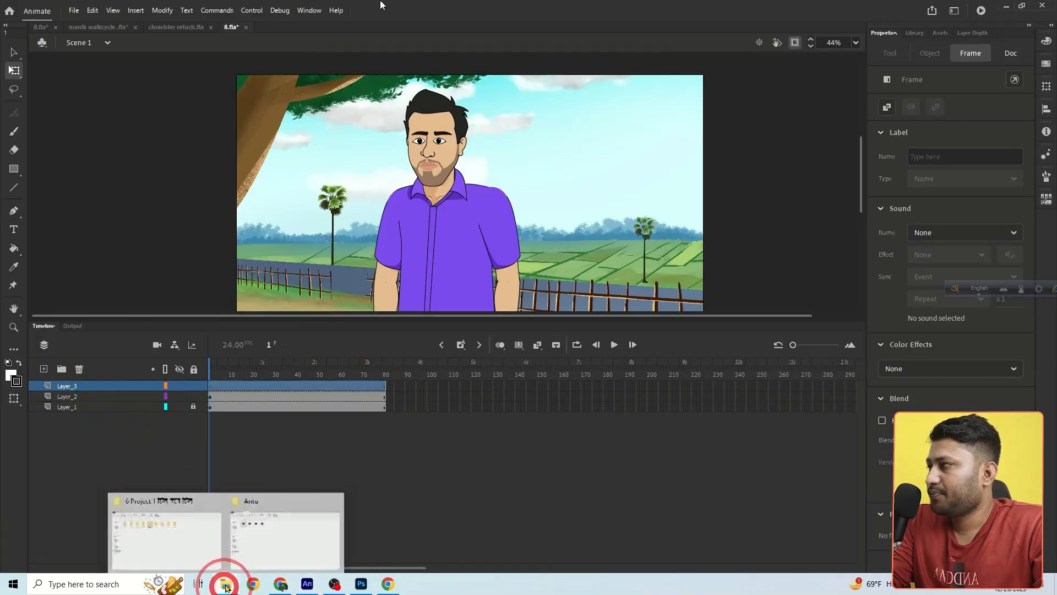
pyautogui.click(240, 530)
pyautogui.moveTo(124, 131); pyautogui.dragTo(400, 250)
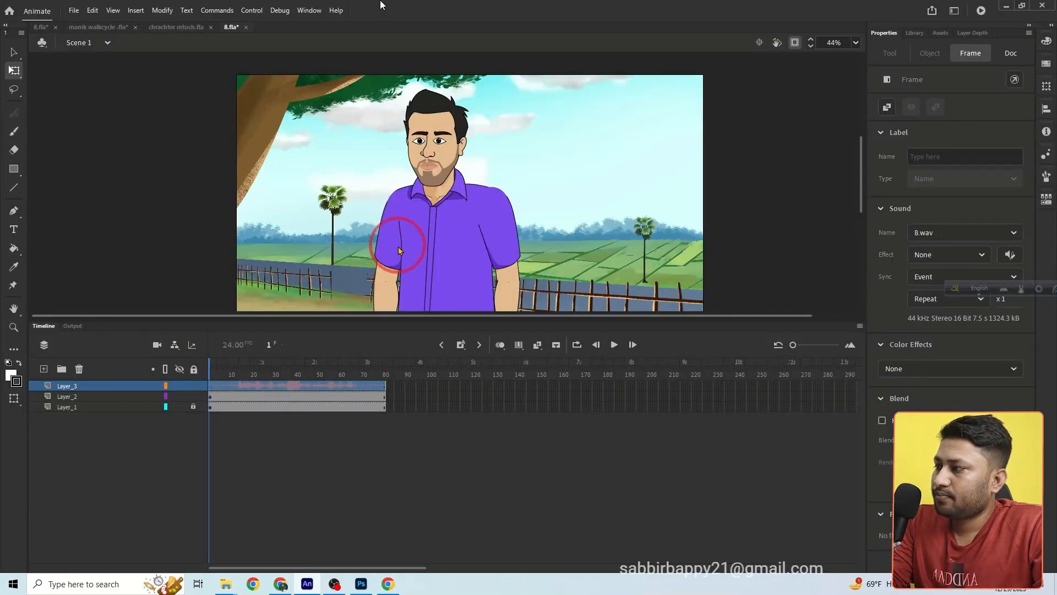
# Extend all three layers to frame 246 to hold the whole voice recording.
pyautogui.moveTo(497, 391); pyautogui.dragTo(749, 458)
pyautogui.press('F5')
pyautogui.click(722, 456)
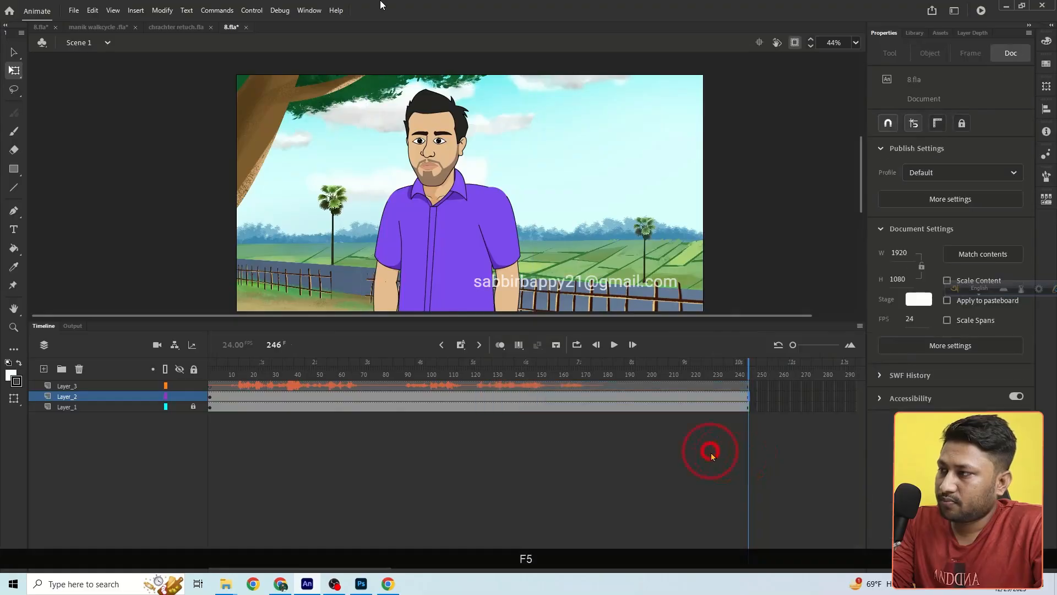
# Remove the surplus frames past about frame 195 from all three layers.
pyautogui.click(67, 386)
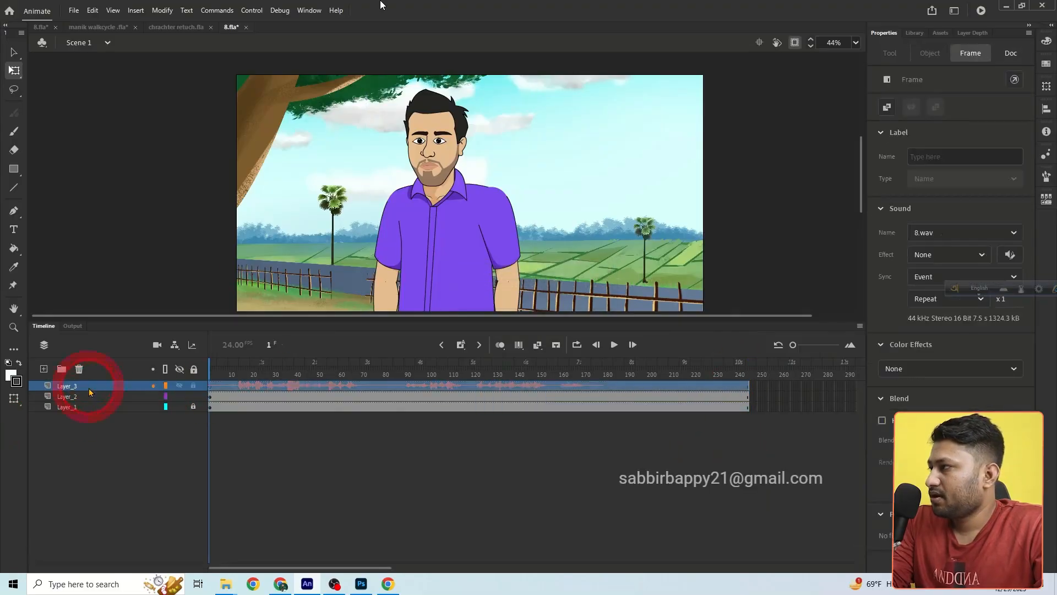
pyautogui.click(439, 201)
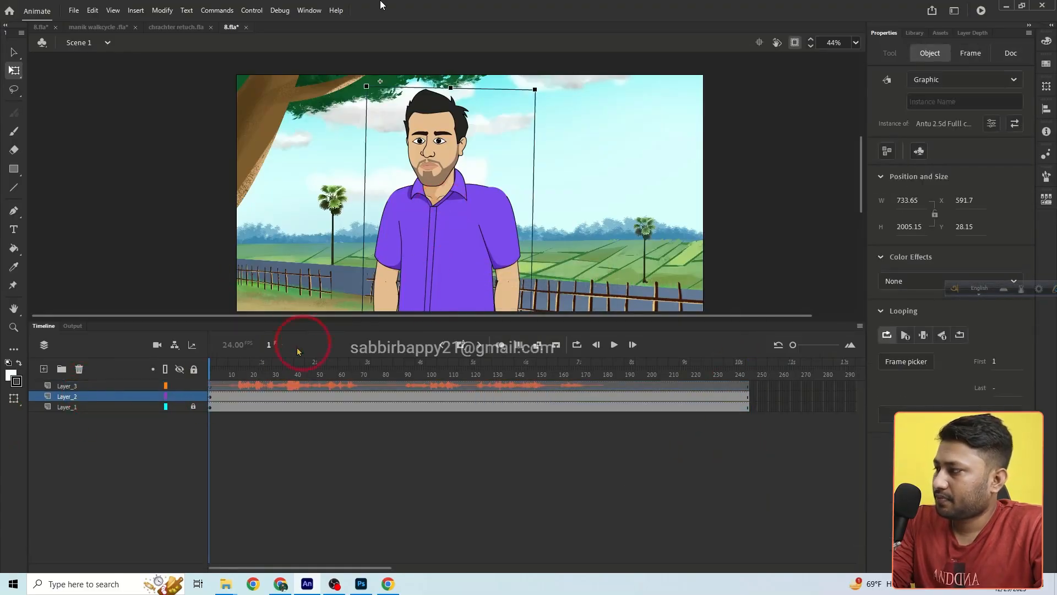
pyautogui.rightClick(101, 386)
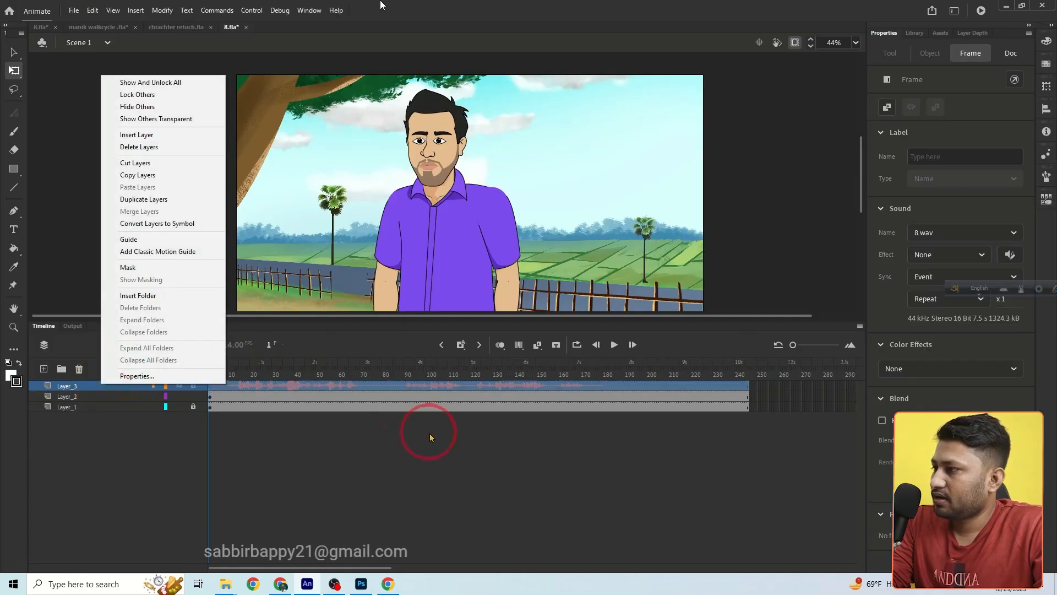
pyautogui.click(428, 434)
pyautogui.moveTo(631, 389); pyautogui.dragTo(734, 406)
pyautogui.rightClick(710, 395)
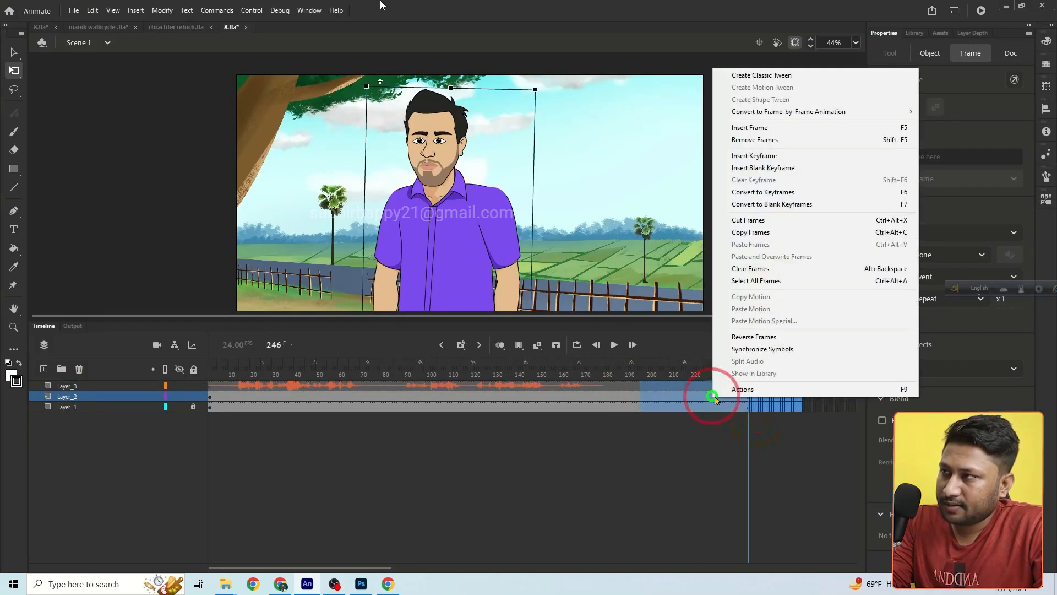
pyautogui.click(753, 139)
# Set the sync of the 8.wav sound on Layer_3 to Stream and scrub the timeline to check the audio.
pyautogui.click(406, 376)
pyautogui.click(281, 376)
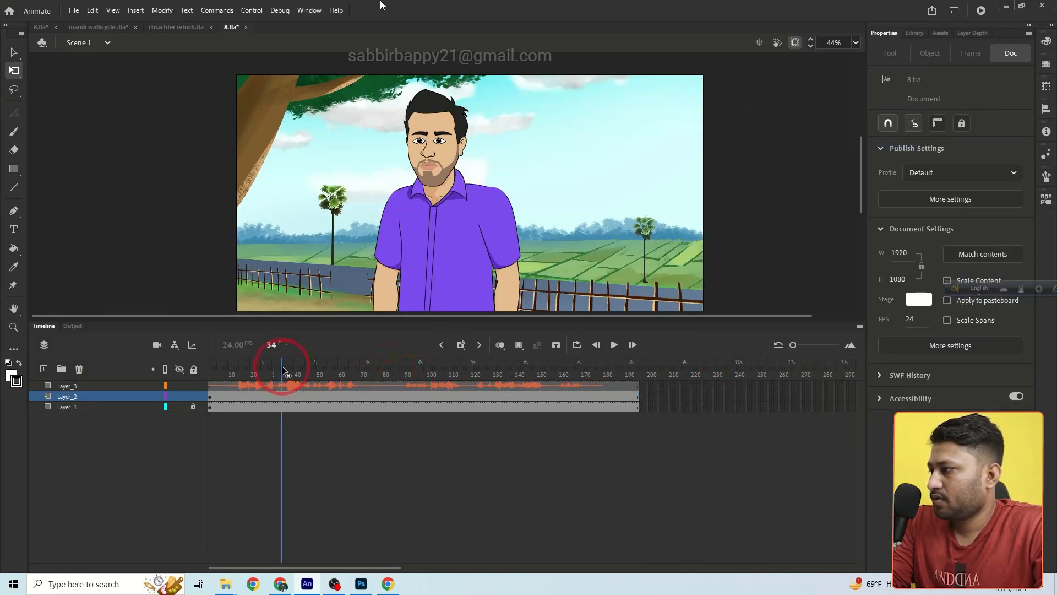
pyautogui.click(209, 376)
pyautogui.click(286, 379)
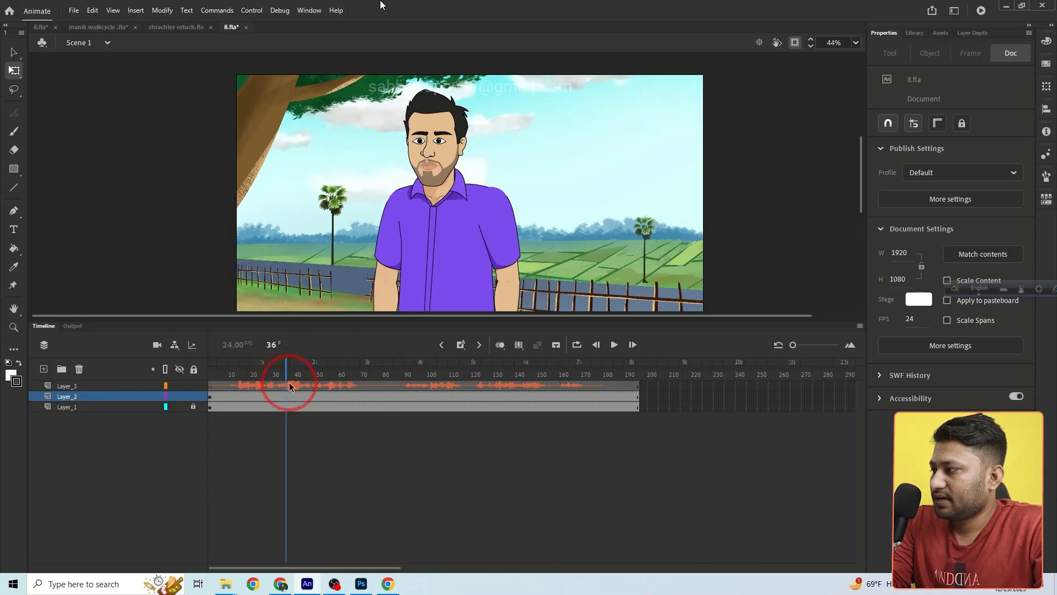
pyautogui.click(294, 386)
pyautogui.click(928, 276)
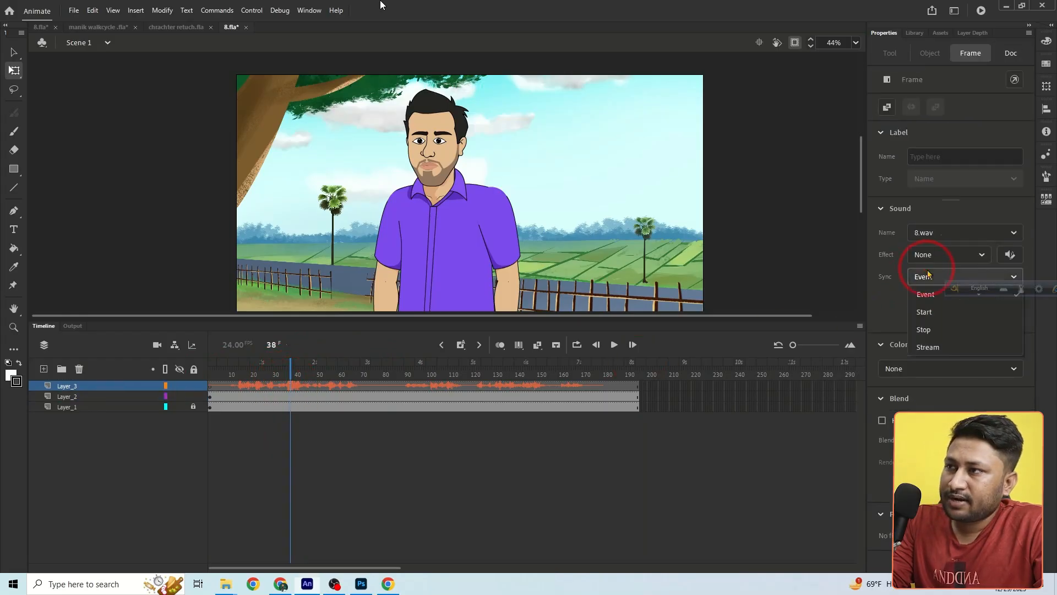
pyautogui.click(928, 347)
pyautogui.moveTo(351, 370); pyautogui.dragTo(355, 373)
pyautogui.click(340, 379)
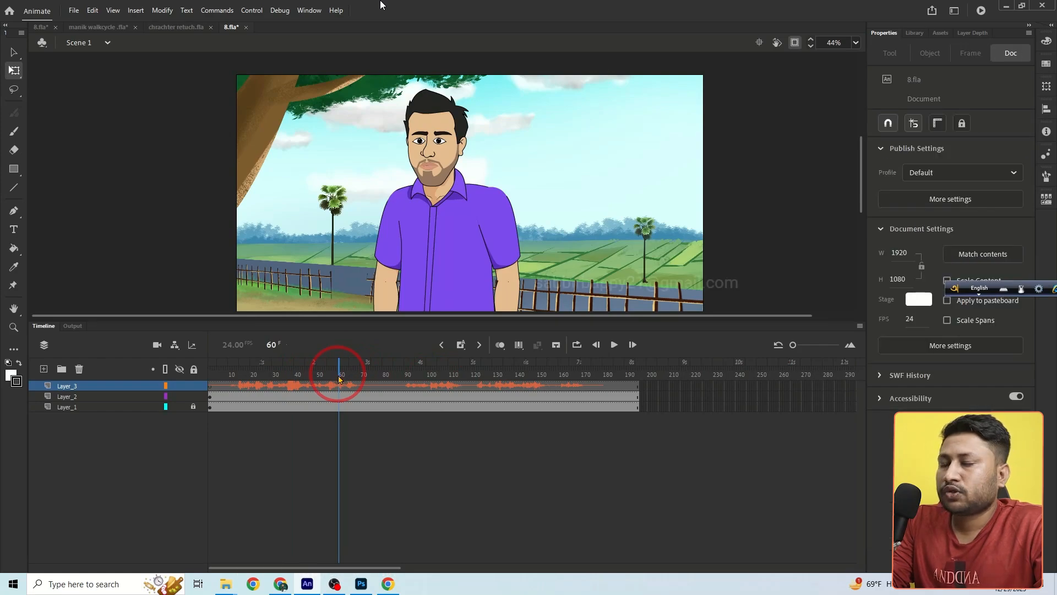
# Switch the 8.wav sync to Event to compare its scrubbing behaviour and restore Stream.
pyautogui.click(925, 277)
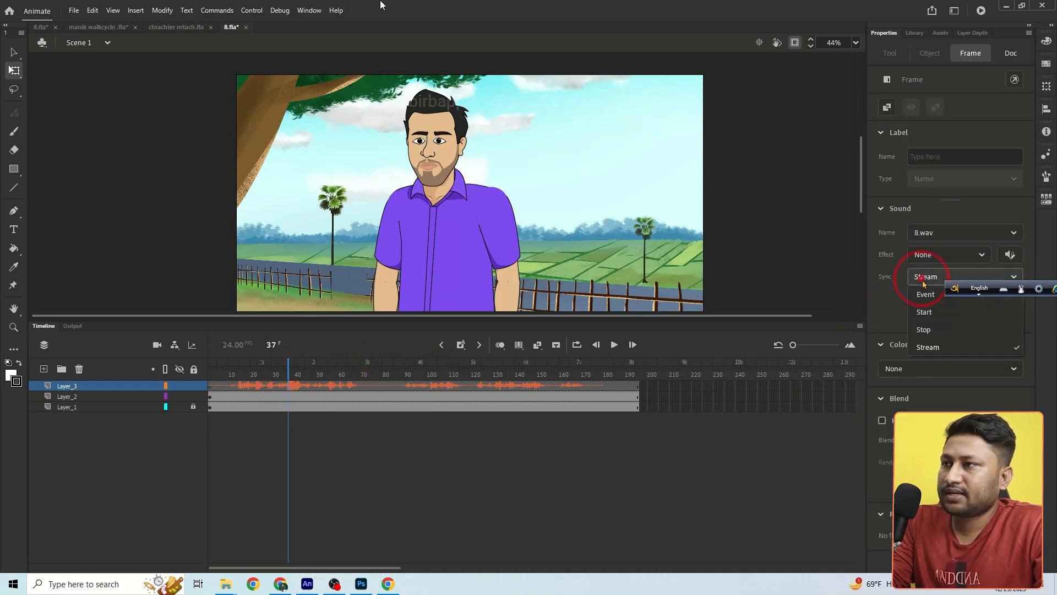
pyautogui.click(926, 294)
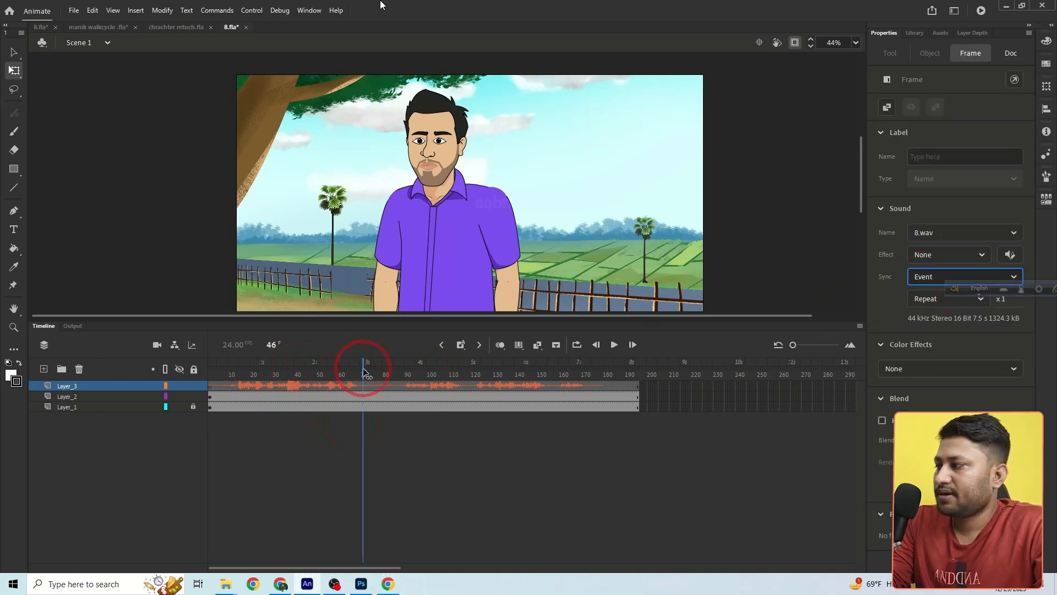
pyautogui.click(267, 382)
pyautogui.click(854, 287)
pyautogui.click(349, 386)
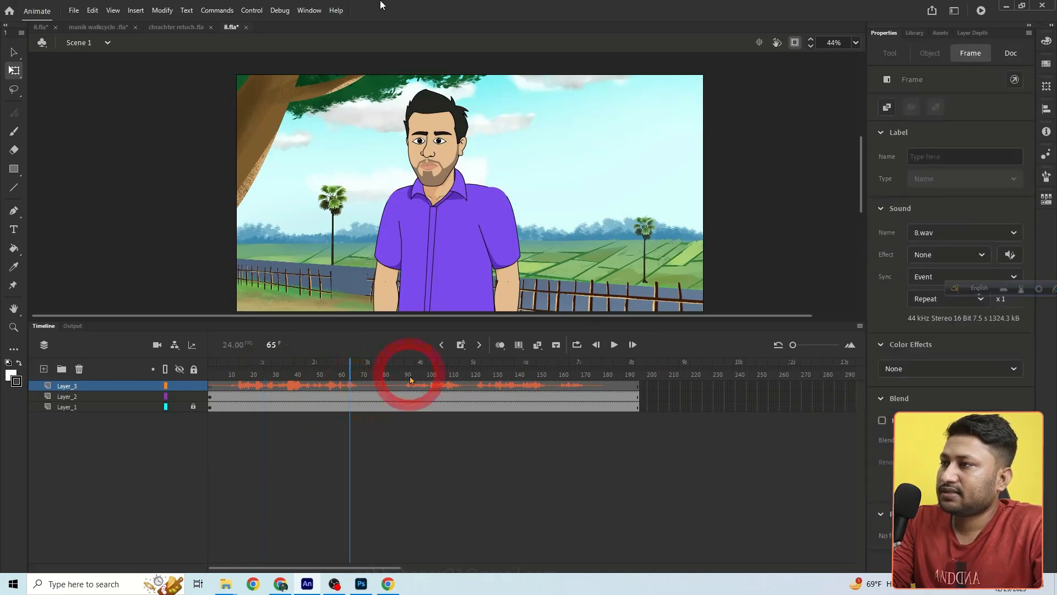
pyautogui.click(916, 277)
pyautogui.click(913, 347)
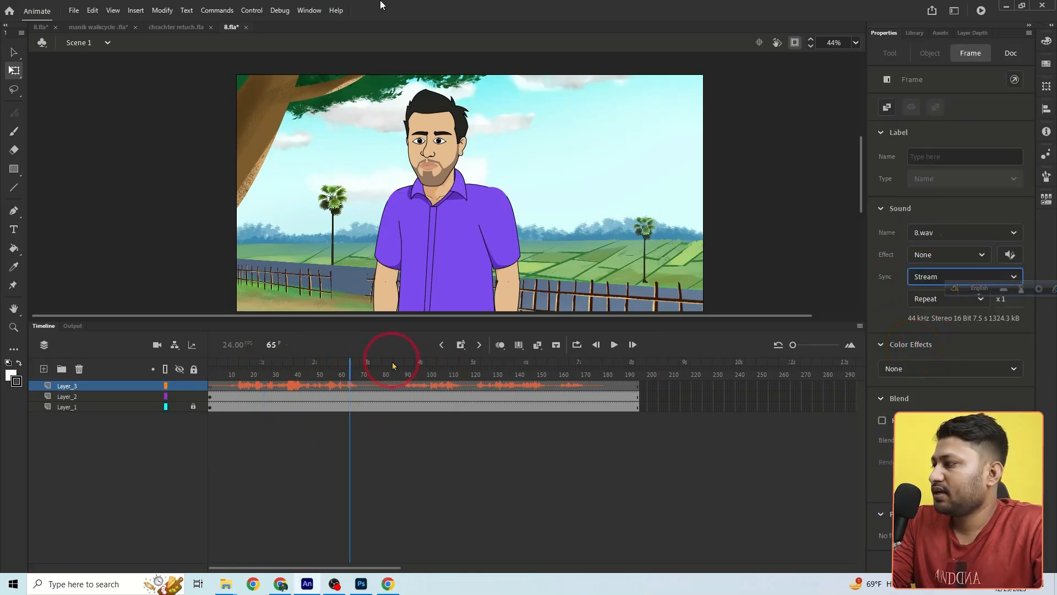
pyautogui.moveTo(398, 363); pyautogui.dragTo(190, 405)
# Copy the sound layer Layer_3 and paste it above the body-part layers inside the character symbol.
pyautogui.click(64, 385)
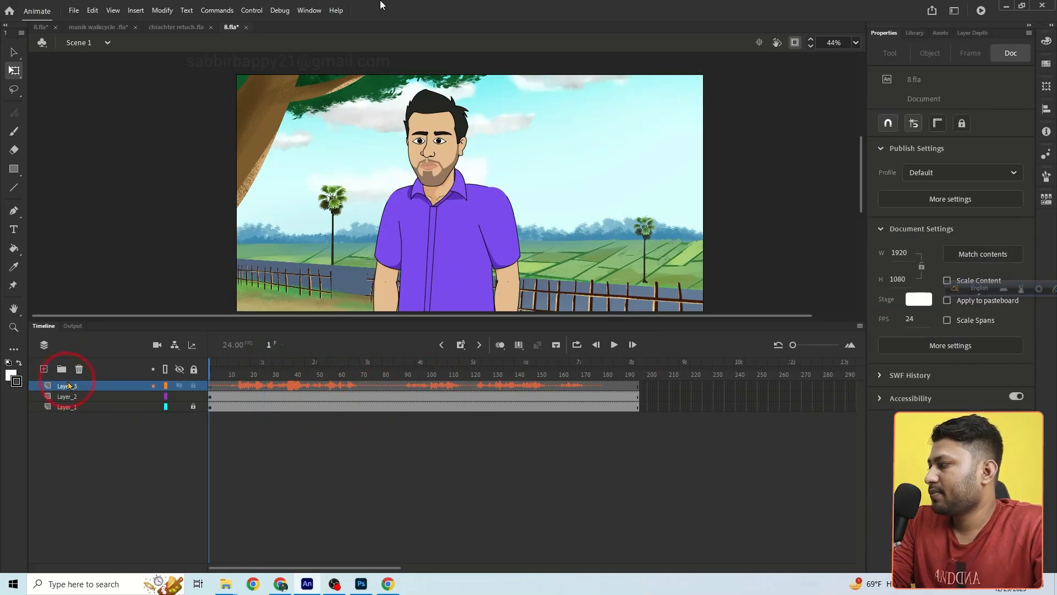
pyautogui.rightClick(67, 385)
pyautogui.click(128, 175)
pyautogui.click(471, 178)
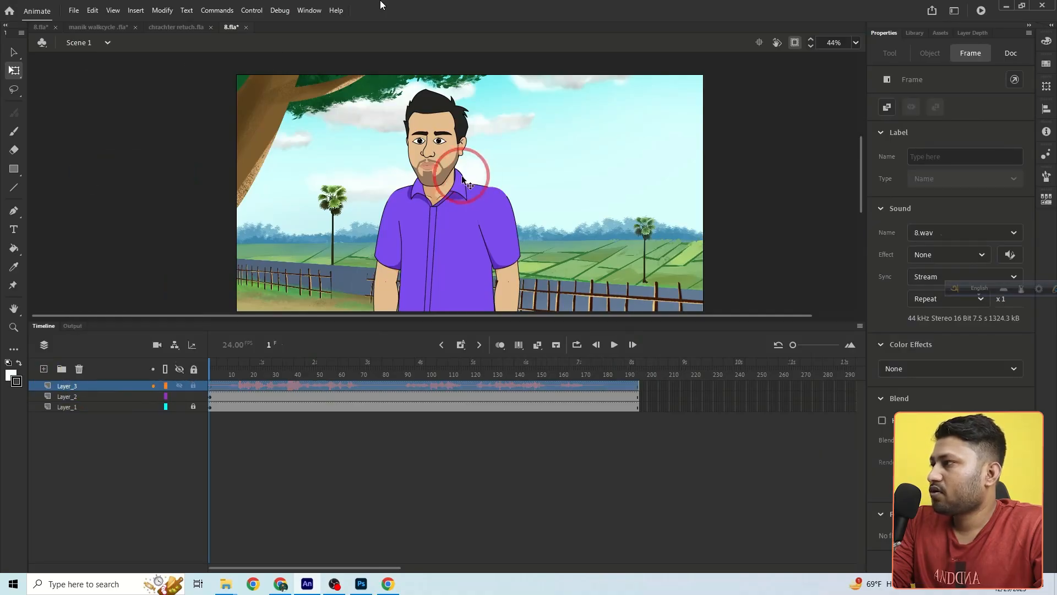
pyautogui.doubleClick(470, 177)
pyautogui.click(71, 387)
pyautogui.rightClick(72, 388)
pyautogui.click(102, 188)
# Trim all layers inside the character symbol to the sound layer's length by removing the frames from about 195 onward.
pyautogui.click(563, 365)
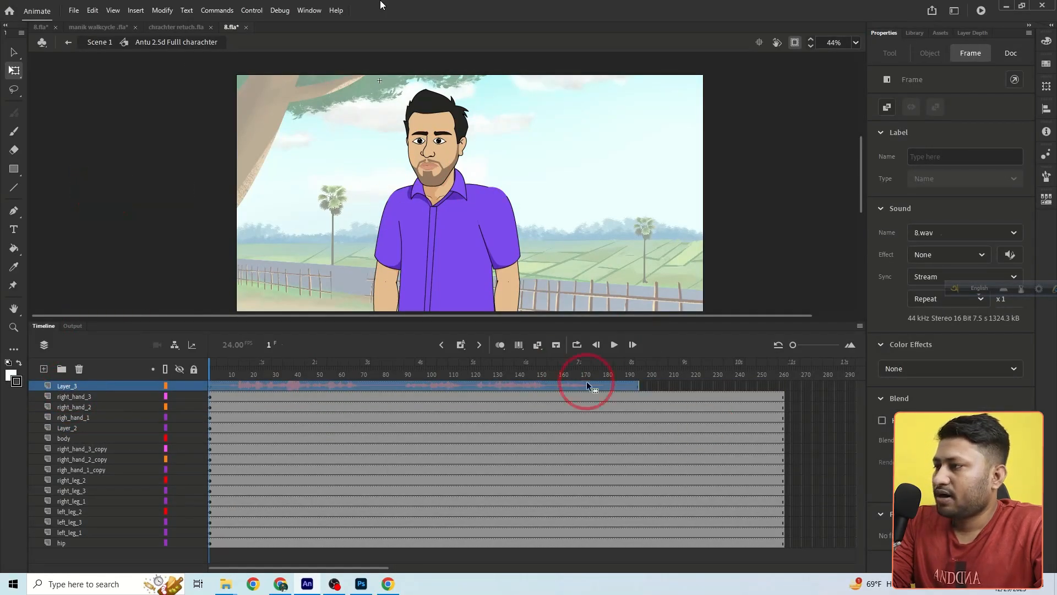
pyautogui.moveTo(639, 384); pyautogui.dragTo(800, 544)
pyautogui.rightClick(735, 507)
pyautogui.click(768, 253)
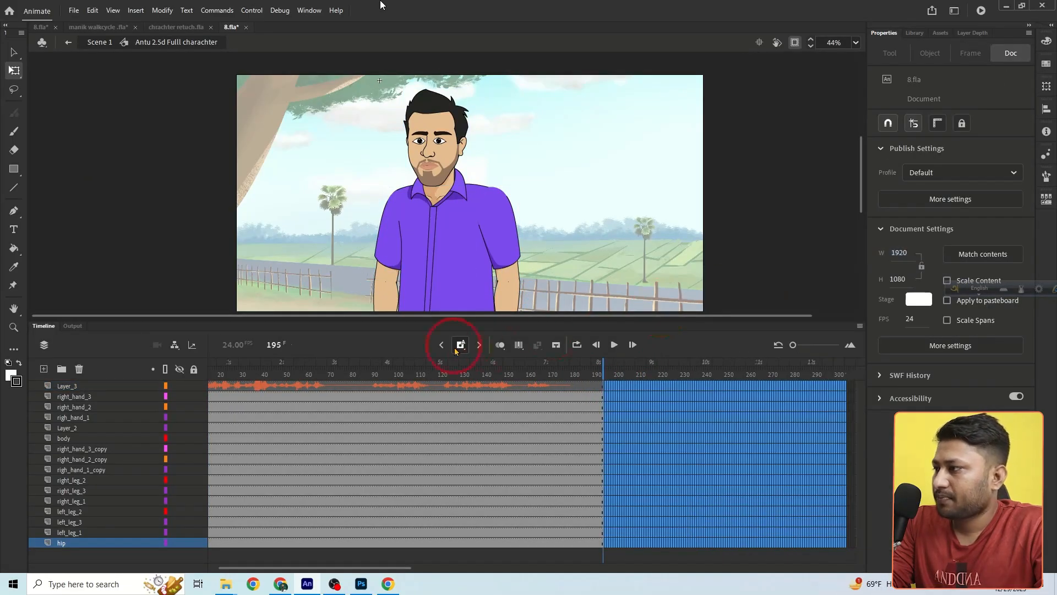
pyautogui.press('F5')
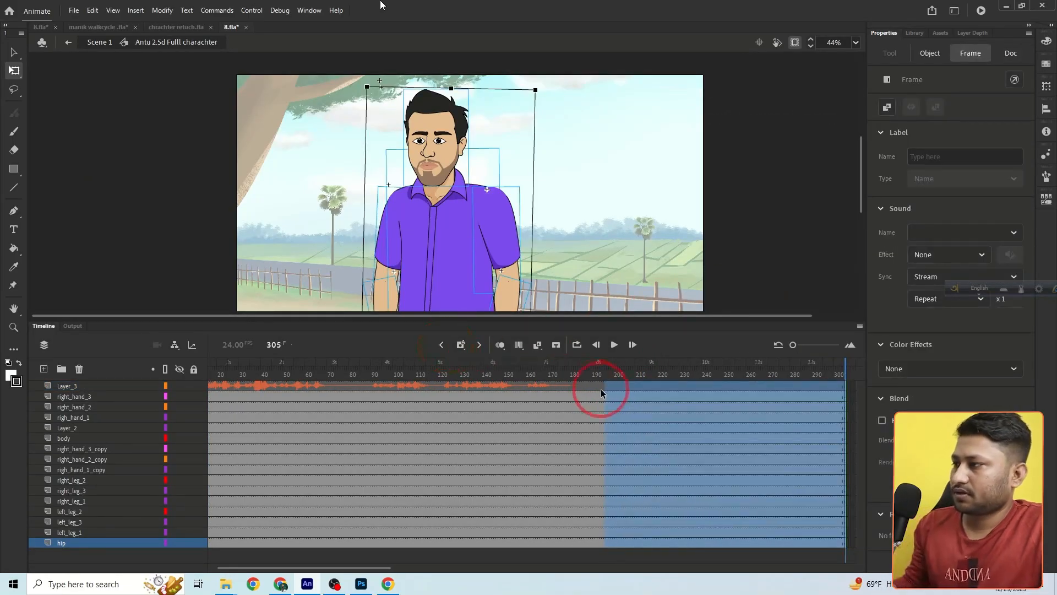
pyautogui.hotkey('ctrl', 'z')
pyautogui.click(443, 346)
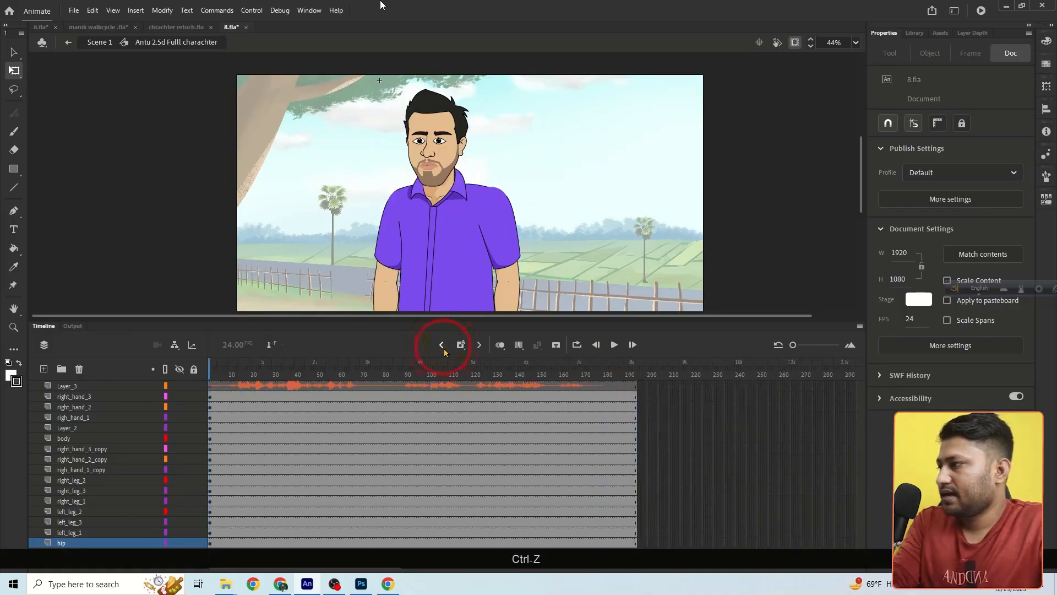
# Copy the sound layer from the character symbol and paste it above eye_brow_left inside the nested head symbol.
pyautogui.rightClick(53, 387)
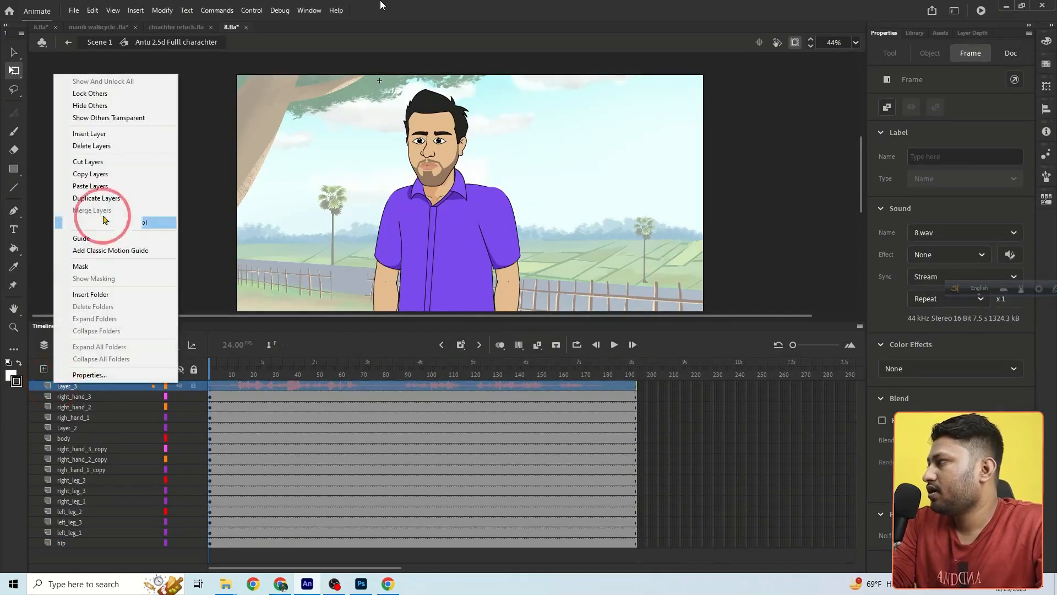
pyautogui.click(107, 174)
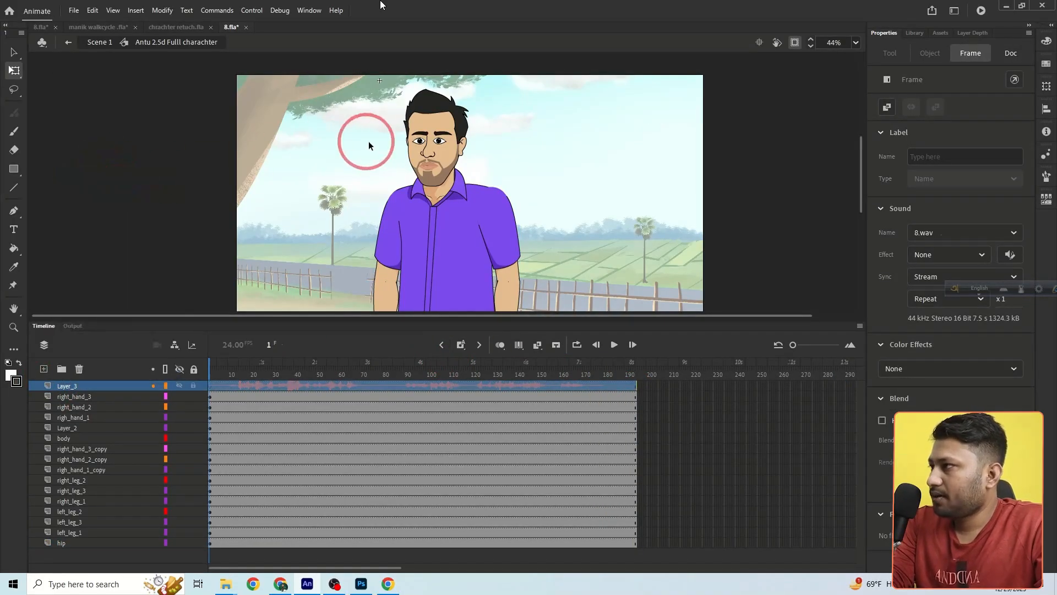
pyautogui.doubleClick(404, 153)
pyautogui.click(95, 376)
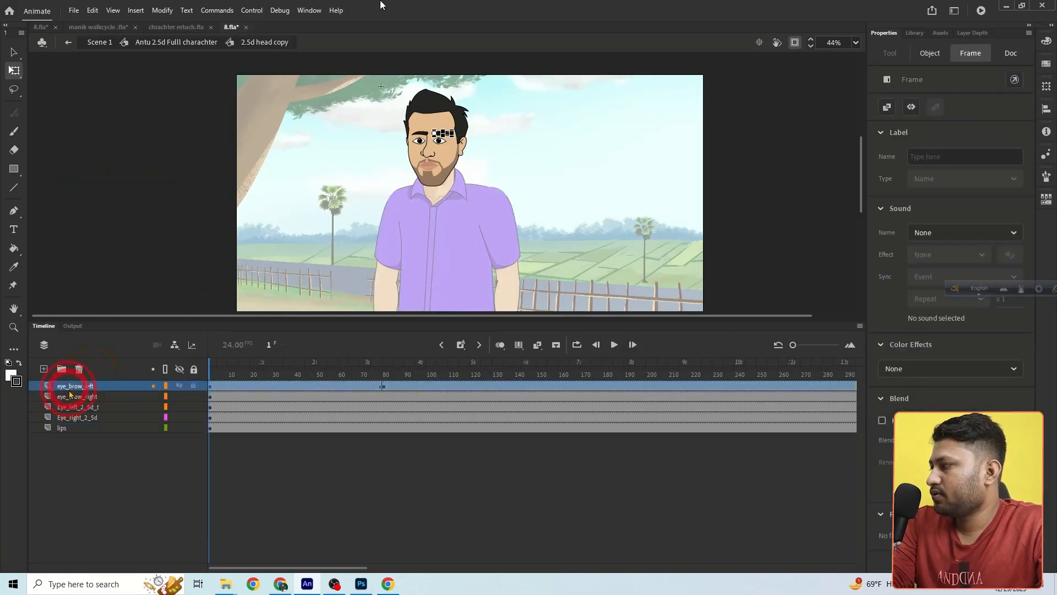
pyautogui.rightClick(71, 386)
pyautogui.click(132, 188)
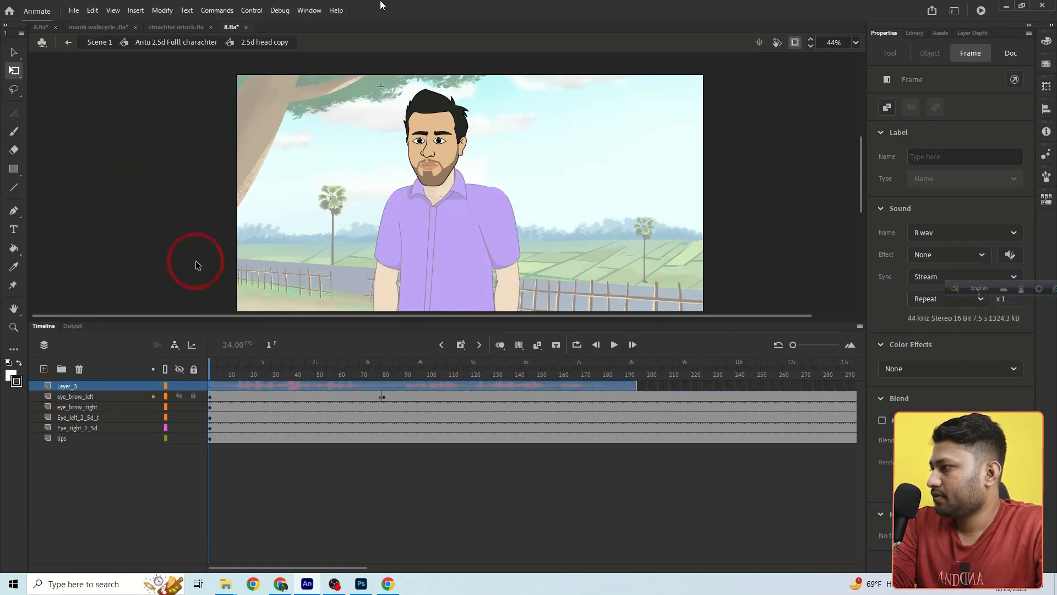
# Clear the extra keyframe near frame 79 on the eye_brow_left layer and return to frame 1.
pyautogui.click(385, 396)
pyautogui.moveTo(374, 398); pyautogui.dragTo(389, 396)
pyautogui.rightClick(385, 395)
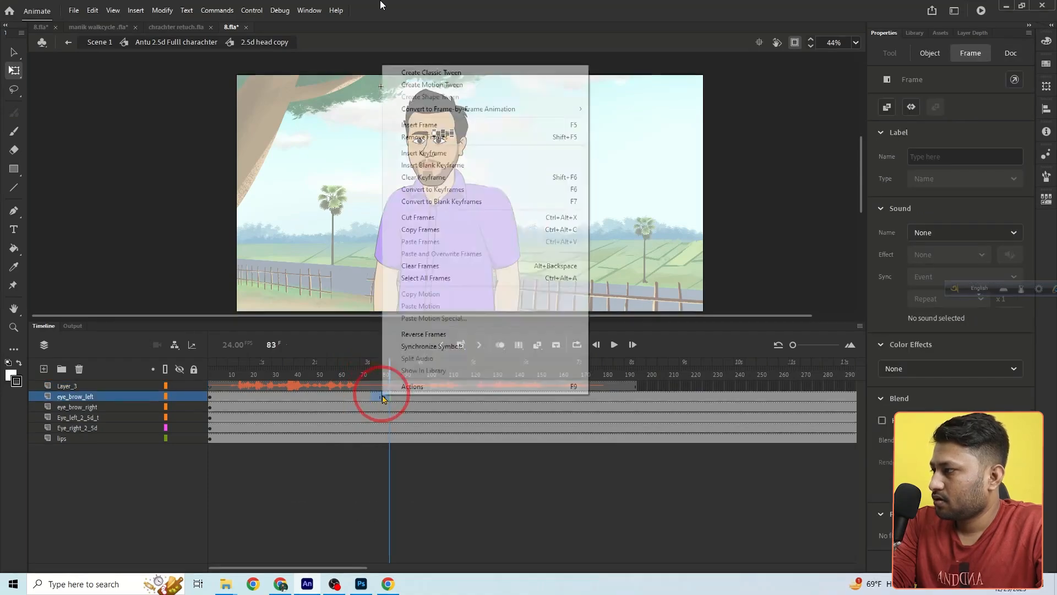
pyautogui.click(436, 176)
pyautogui.click(382, 372)
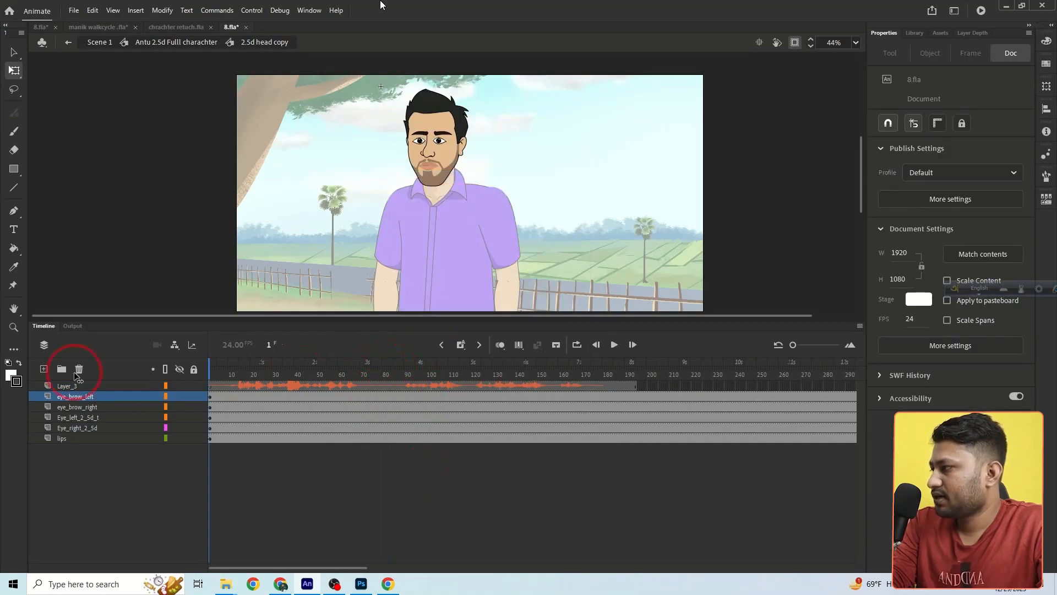
# Nudge the eyebrow on the eye_brow_right layer slightly to the left.
pyautogui.keyDown('ctrl'); pyautogui.click(435, 147); pyautogui.keyUp('ctrl')
pyautogui.keyDown('ctrl'); pyautogui.click(435, 147); pyautogui.keyUp('ctrl')
pyautogui.moveTo(432, 216); pyautogui.dragTo(433, 165)
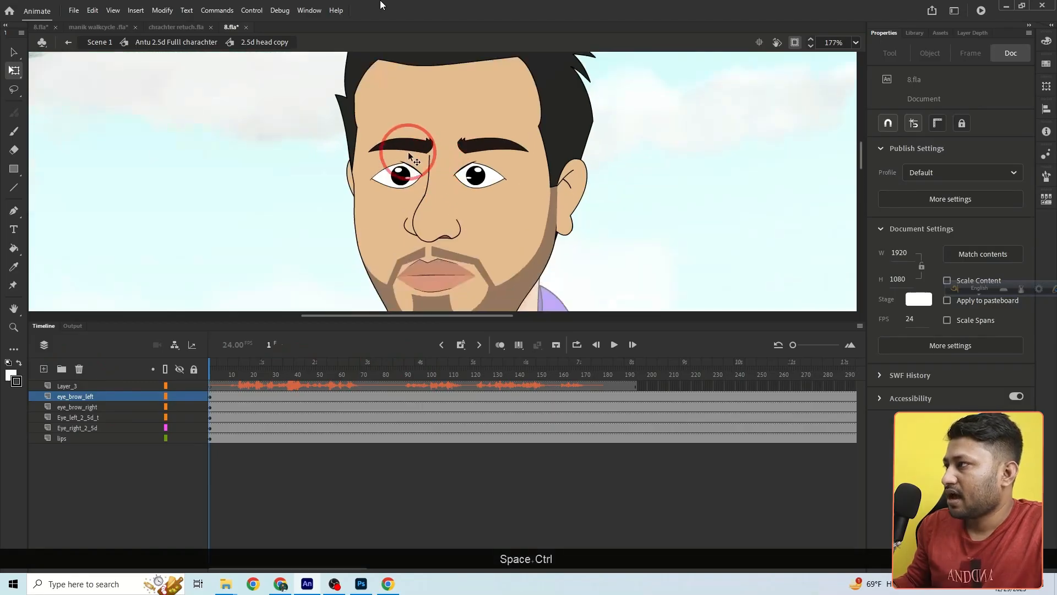
pyautogui.click(412, 156)
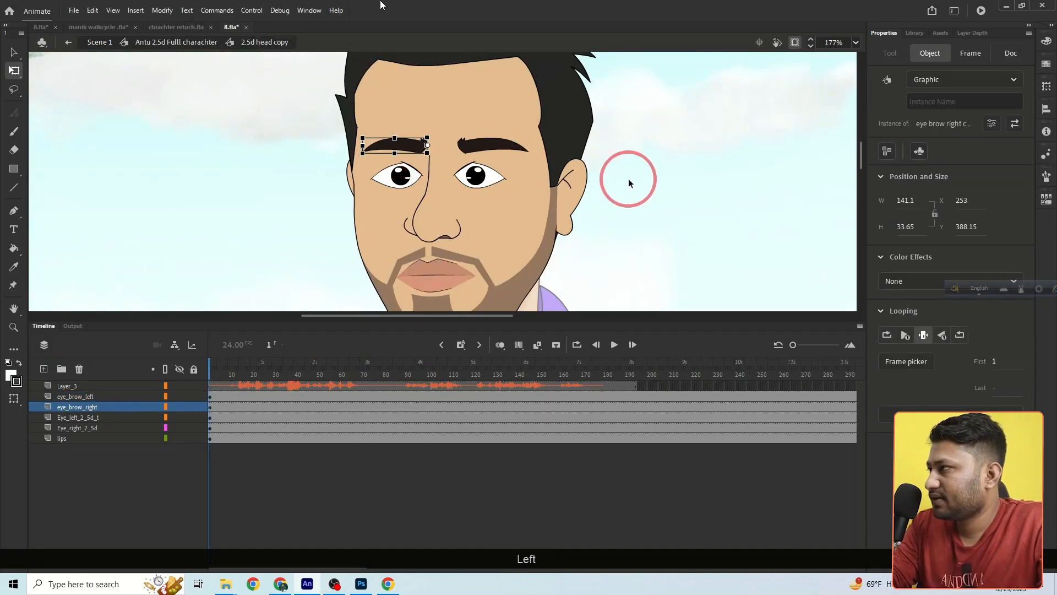
pyautogui.press('Left')
pyautogui.click(653, 238)
pyautogui.keyDown('ctrl'); pyautogui.keyDown('alt'); pyautogui.click(471, 148); pyautogui.keyUp('alt'); pyautogui.keyUp('ctrl')
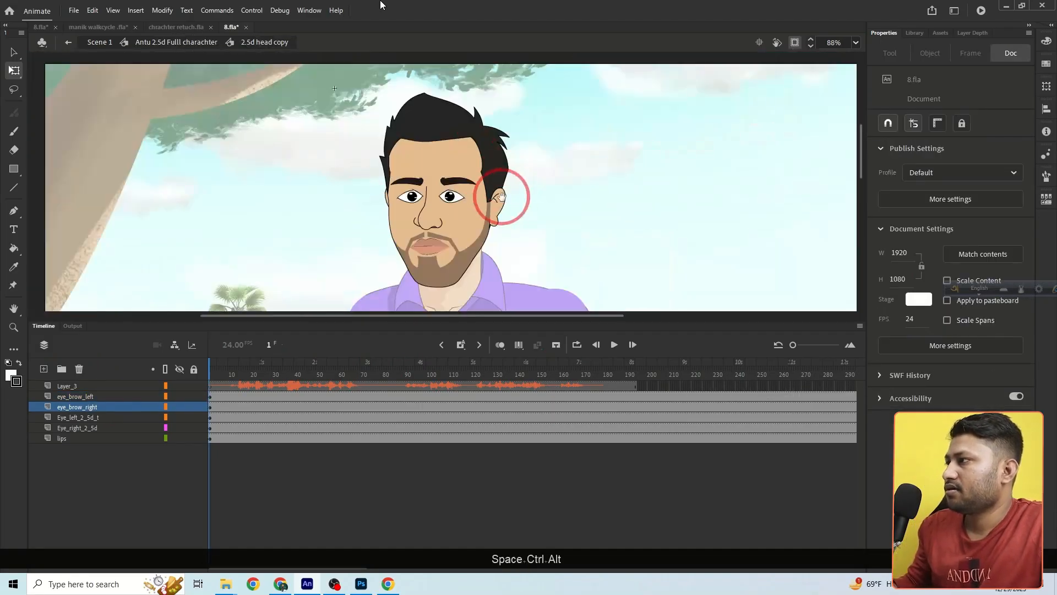
# Remove the surplus frames from about frame 191 onward on all layers inside the nested head symbol.
pyautogui.keyDown('ctrl'); pyautogui.keyDown('alt'); pyautogui.click(533, 198); pyautogui.keyUp('alt'); pyautogui.keyUp('ctrl')
pyautogui.doubleClick(542, 210)
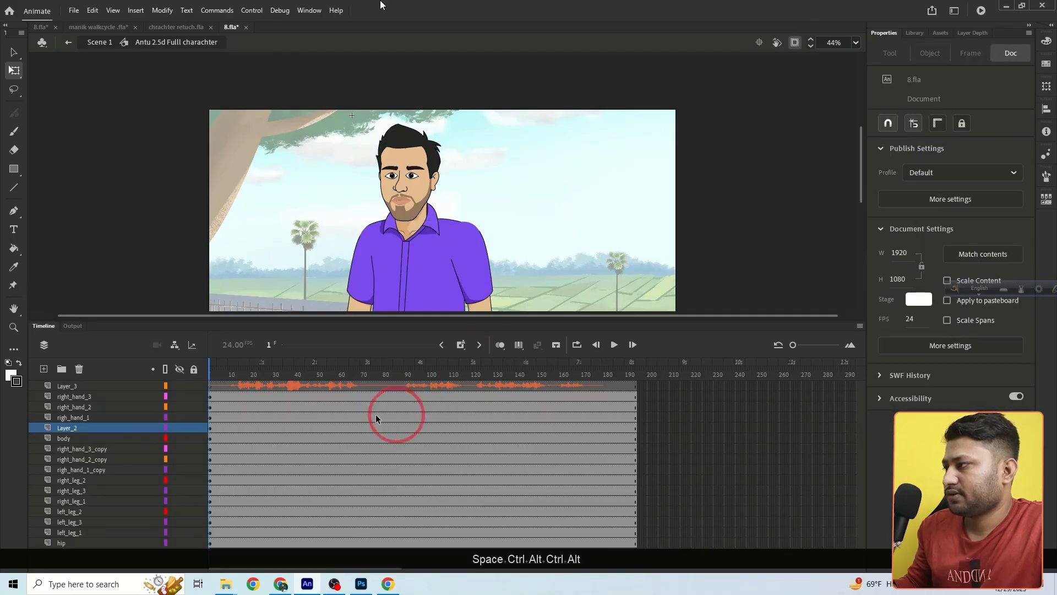
pyautogui.doubleClick(402, 205)
pyautogui.click(401, 204)
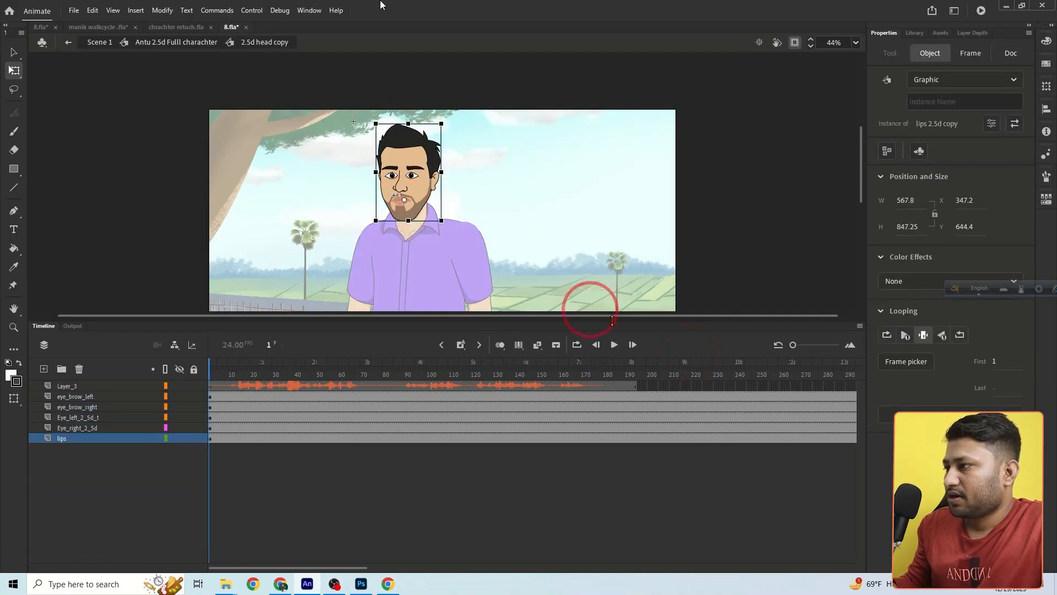
pyautogui.moveTo(631, 387); pyautogui.dragTo(715, 427)
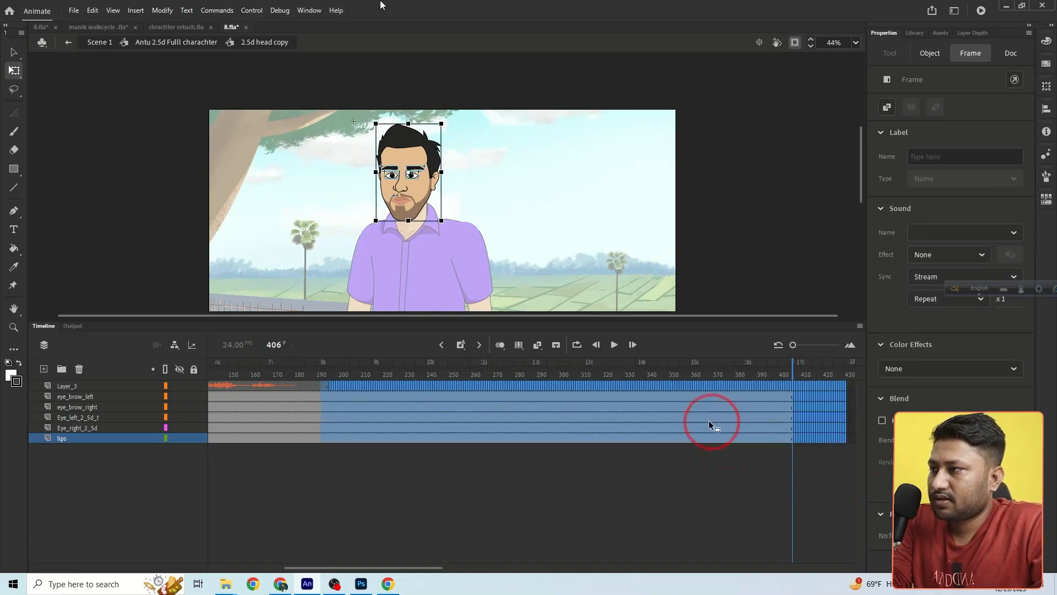
pyautogui.rightClick(705, 418)
pyautogui.click(750, 163)
pyautogui.click(441, 344)
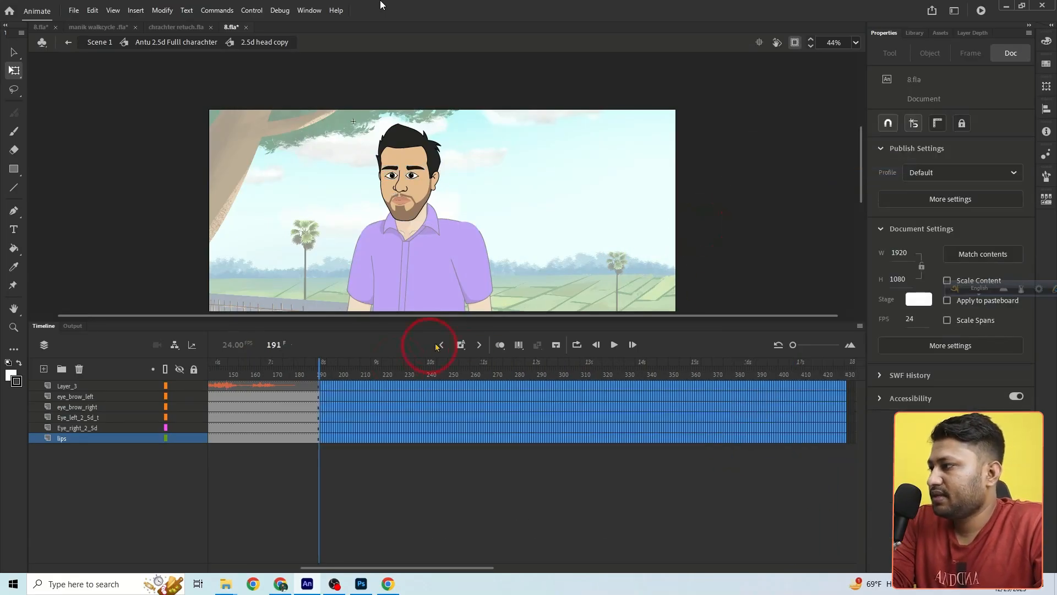
# Start Lip Syncing for the lips symbol and assign pose 2 AH to the Ah viseme and 3 D to the D viseme.
pyautogui.click(404, 210)
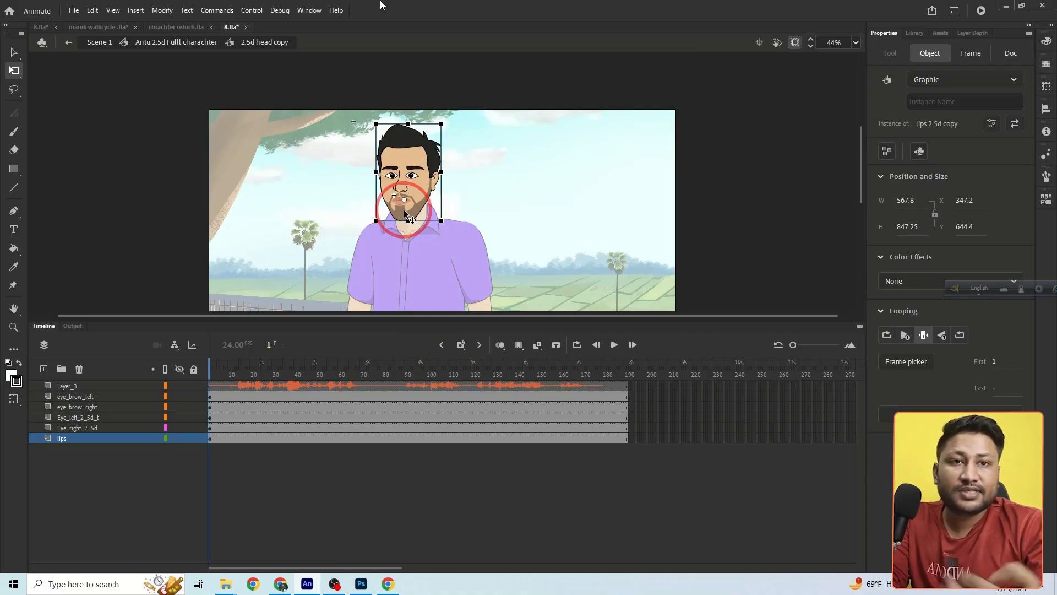
pyautogui.click(901, 416)
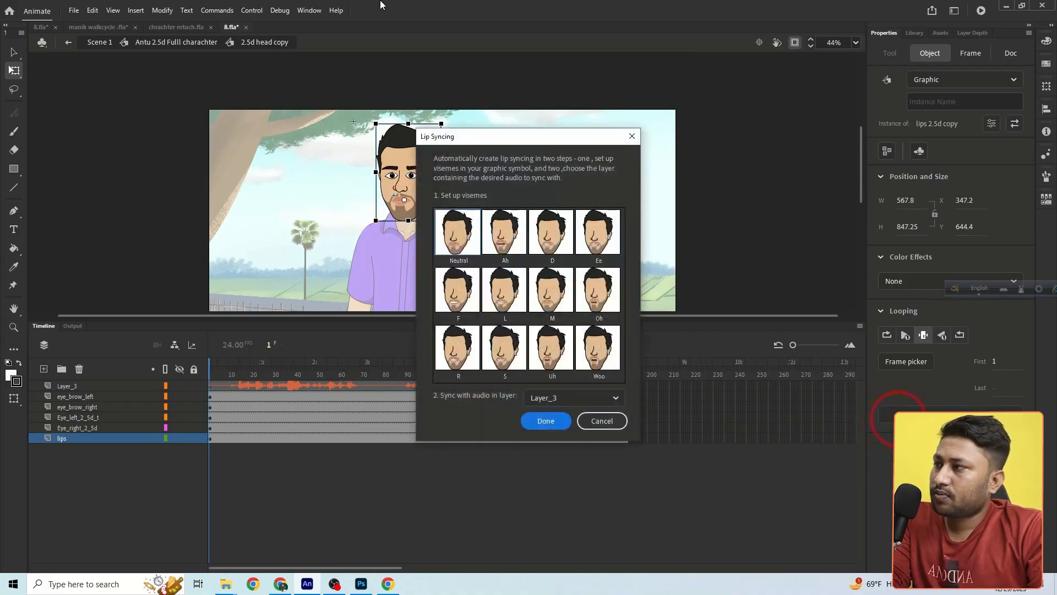
pyautogui.moveTo(523, 138); pyautogui.dragTo(756, 101)
pyautogui.click(737, 196)
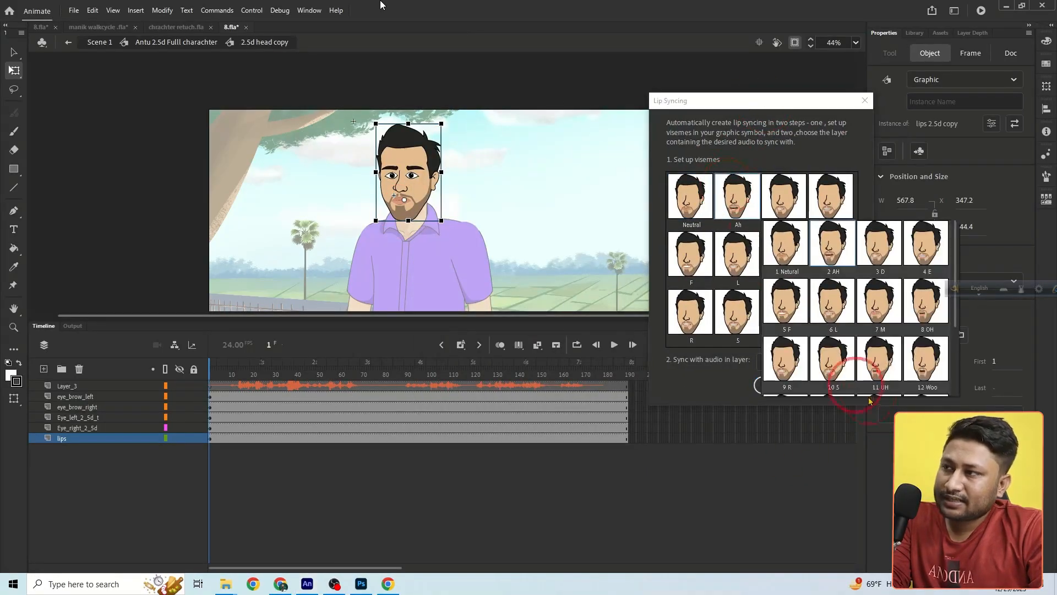
pyautogui.click(833, 245)
pyautogui.click(784, 197)
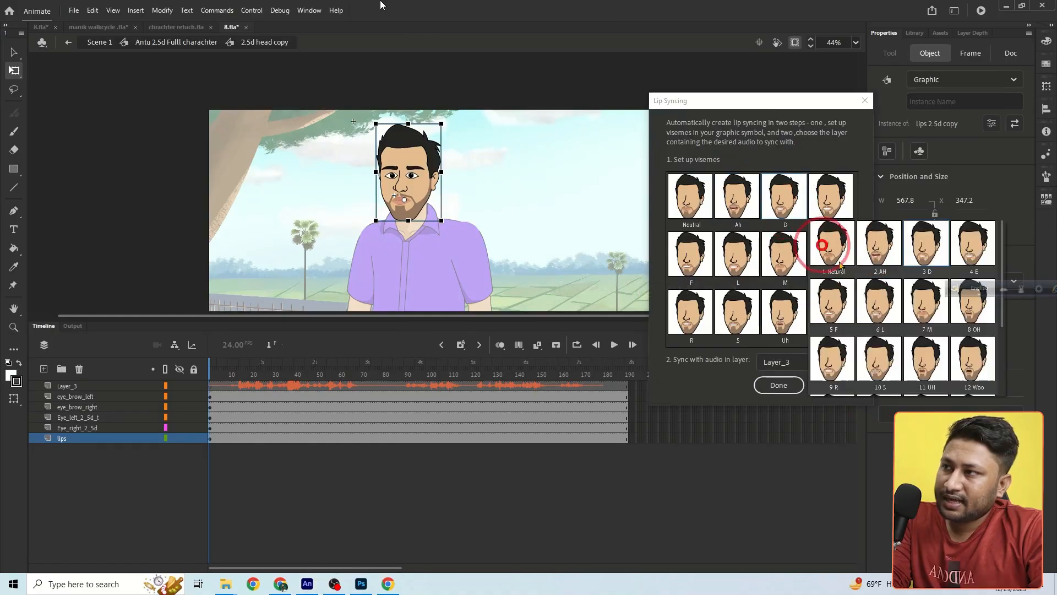
pyautogui.click(925, 253)
# Sync the visemes with the audio in Layer_3 and apply the lip-sync to the lips layer.
pyautogui.click(797, 366)
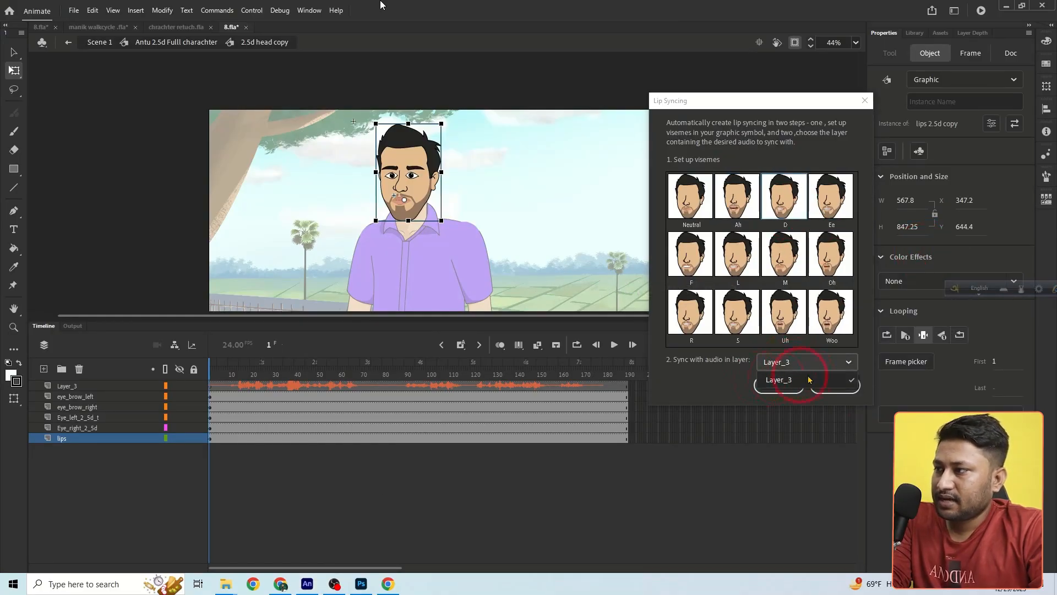
pyautogui.click(814, 379)
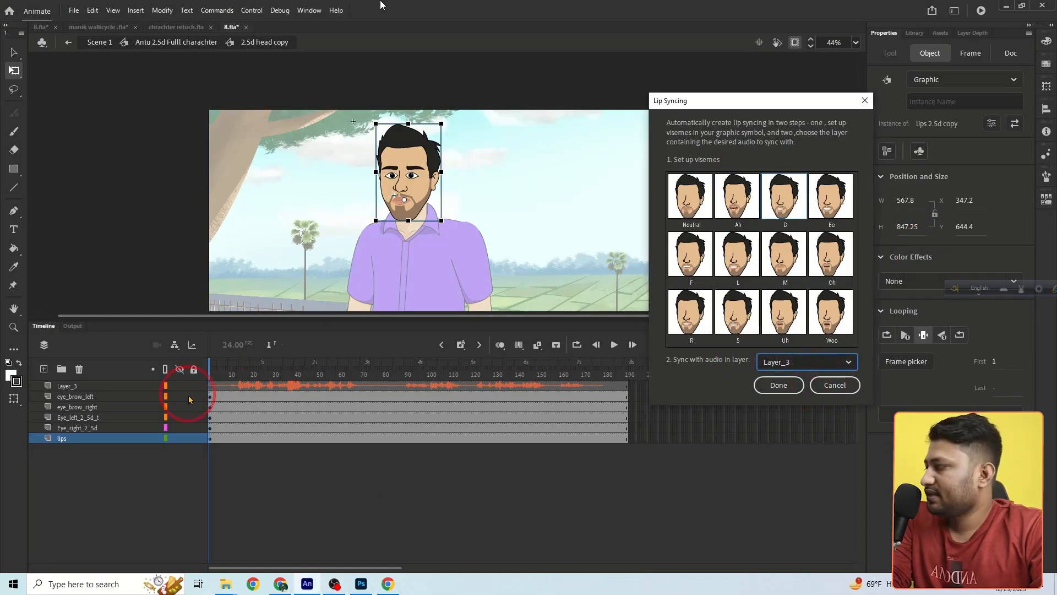
pyautogui.click(760, 386)
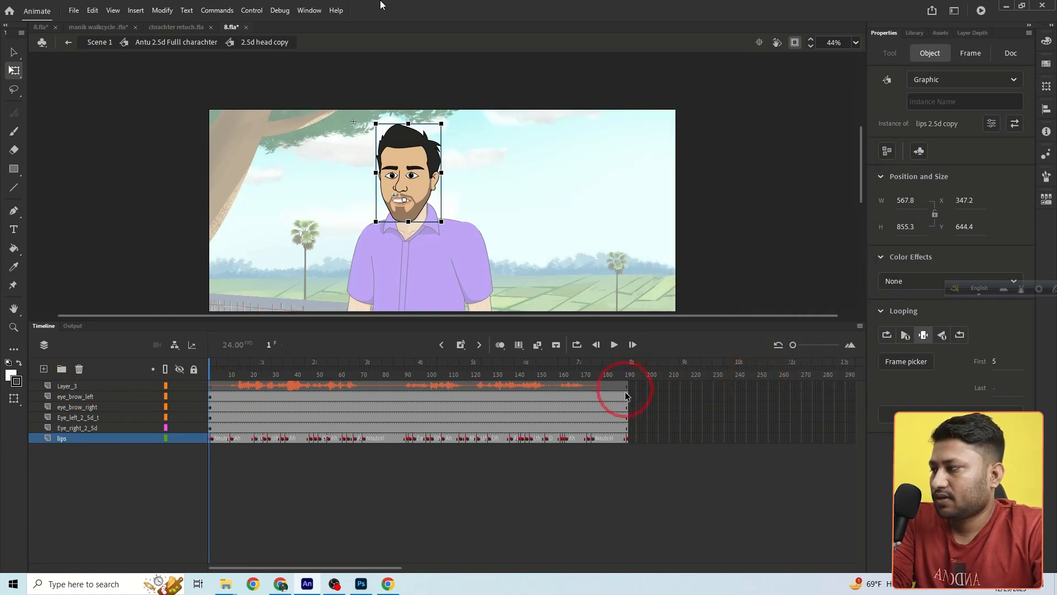
# Play back the lip-sync in the head symbol against the voice audio, then return to frame 1 of the character symbol.
pyautogui.moveTo(793, 346); pyautogui.dragTo(812, 346)
pyautogui.click(856, 43)
pyautogui.click(863, 56)
pyautogui.press('space')
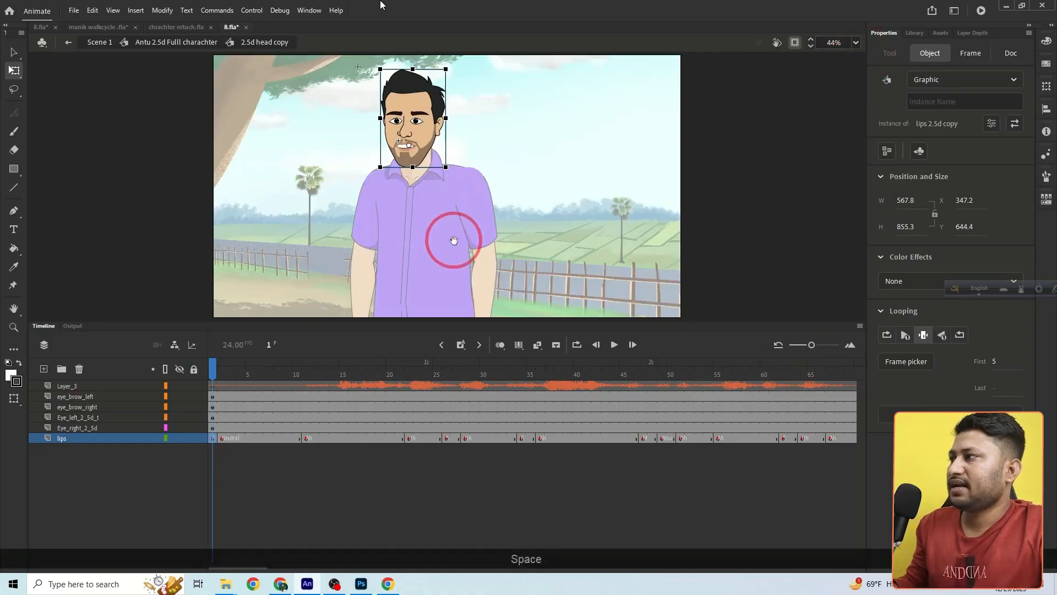
pyautogui.keyDown('ctrl'); pyautogui.click(437, 193); pyautogui.keyUp('ctrl')
pyautogui.moveTo(431, 142); pyautogui.dragTo(450, 286)
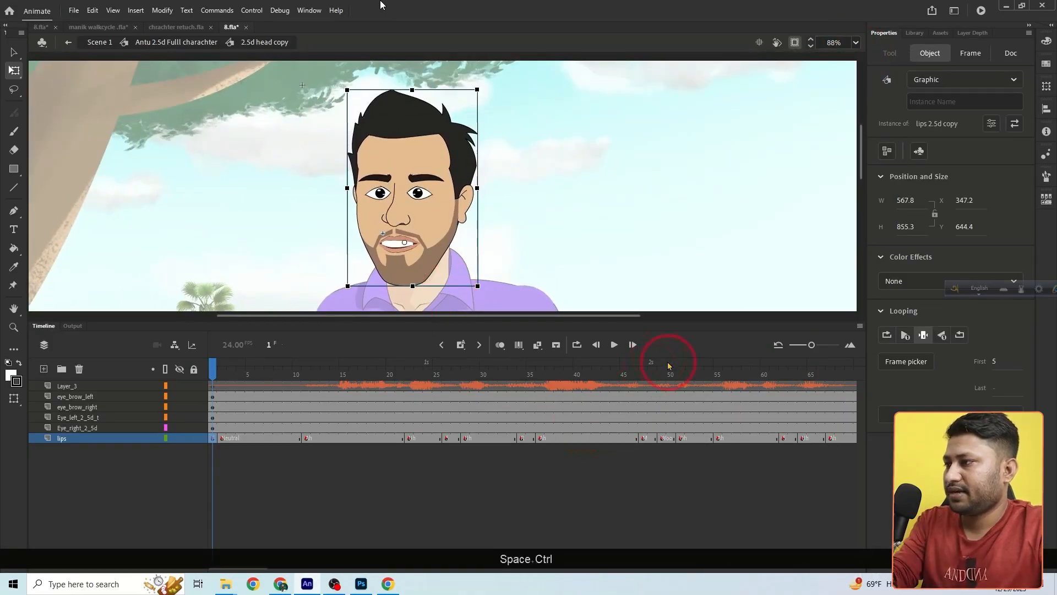
pyautogui.click(614, 345)
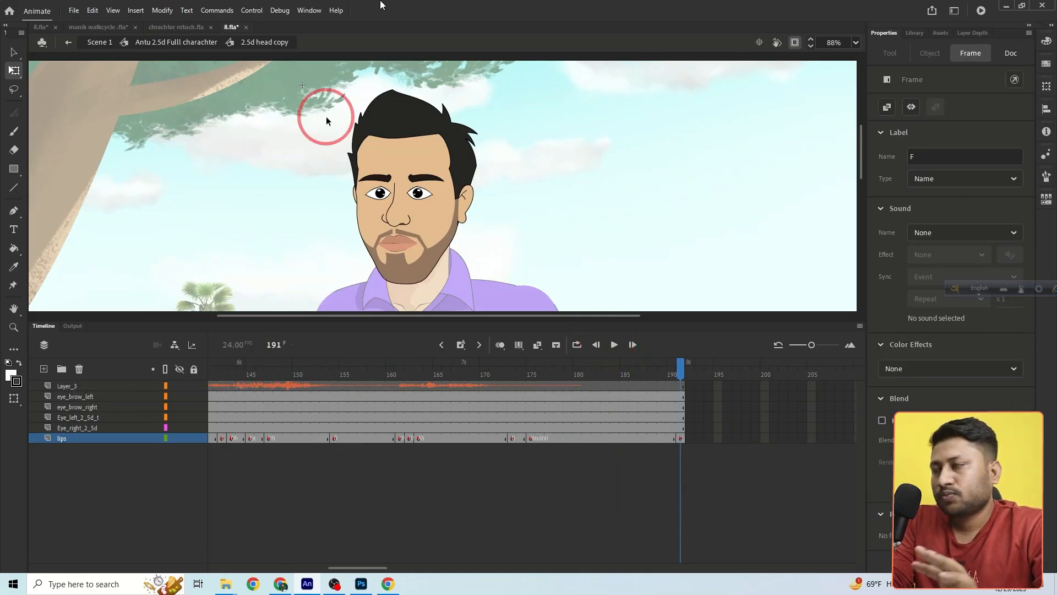
pyautogui.click(167, 43)
pyautogui.click(440, 344)
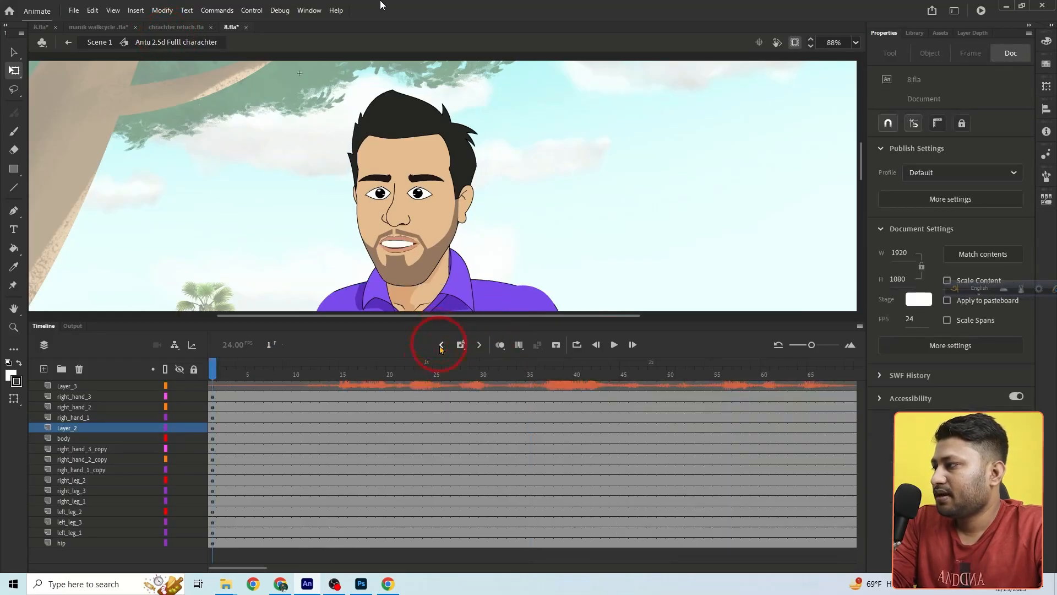
# Reopen the head symbol and move the Neutral keyframe on the lips layer from frame 2 to frame 1.
pyautogui.keyDown('ctrl'); pyautogui.keyDown('alt'); pyautogui.click(495, 273); pyautogui.keyUp('alt'); pyautogui.keyUp('ctrl')
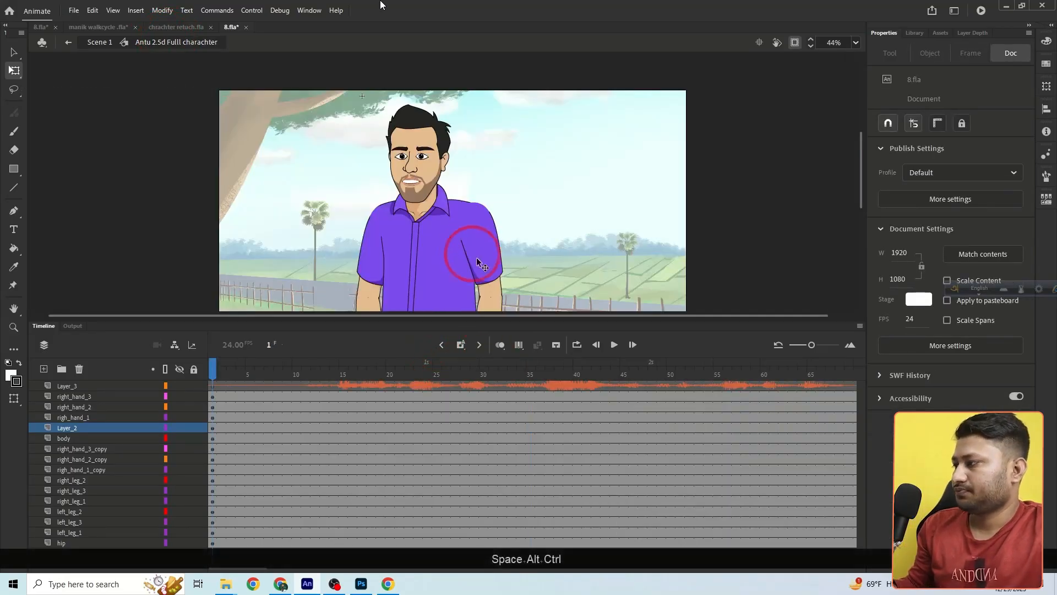
pyautogui.click(414, 189)
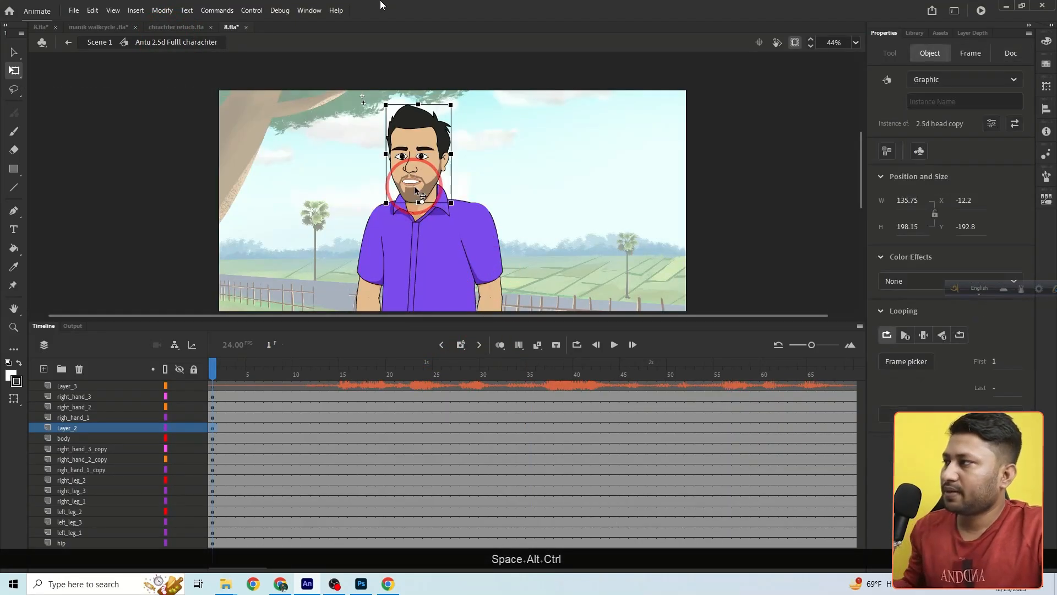
pyautogui.doubleClick(416, 189)
pyautogui.click(405, 181)
pyautogui.keyDown('ctrl'); pyautogui.click(400, 179); pyautogui.keyUp('ctrl')
pyautogui.keyDown('ctrl'); pyautogui.click(421, 180); pyautogui.keyUp('ctrl')
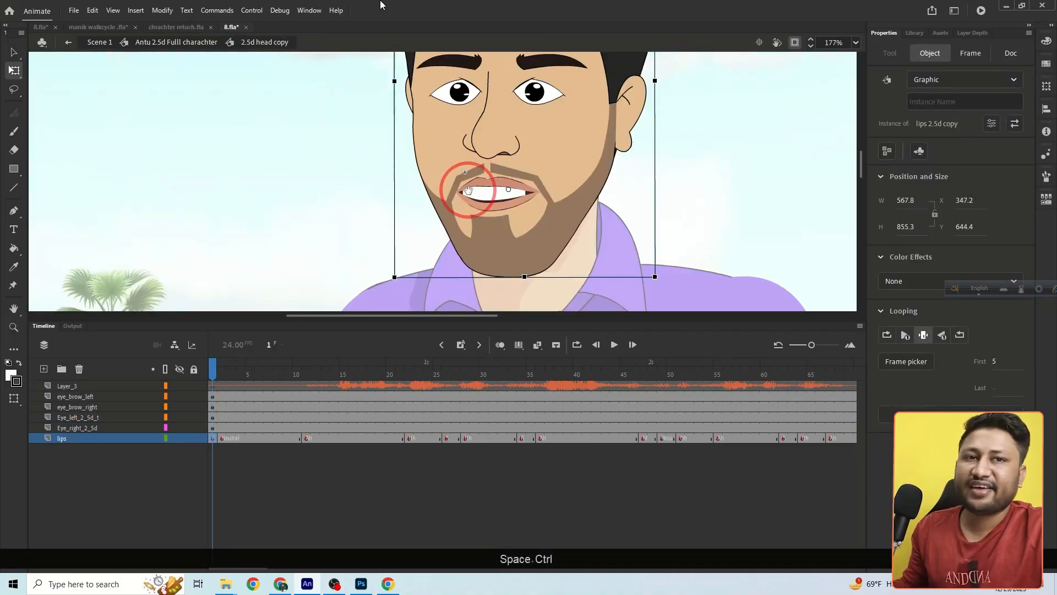
pyautogui.click(217, 452)
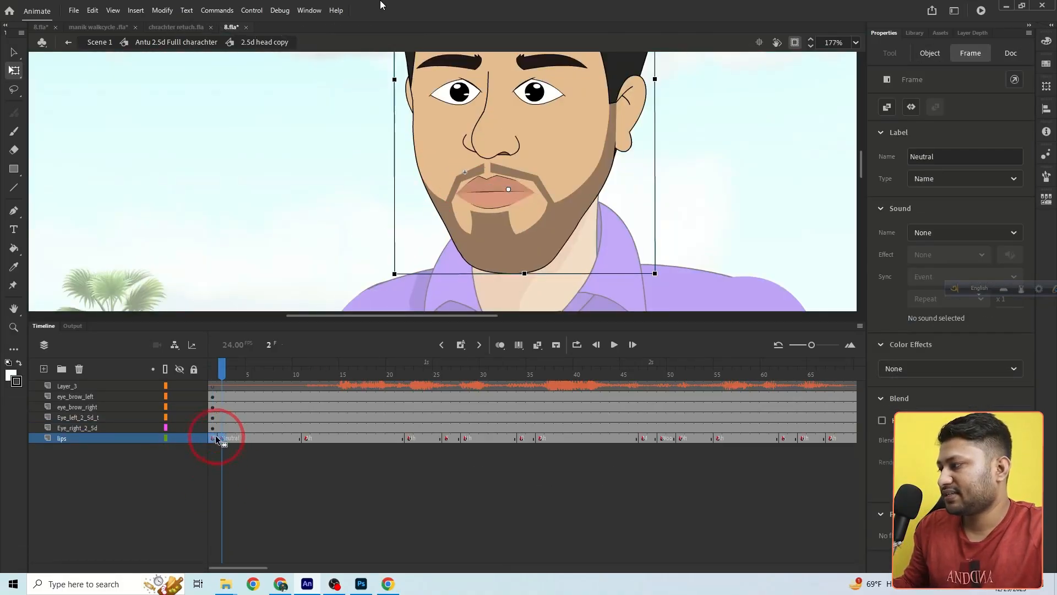
pyautogui.click(246, 292)
pyautogui.keyDown('ctrl'); pyautogui.keyDown('alt'); pyautogui.click(292, 217); pyautogui.keyUp('alt'); pyautogui.keyUp('ctrl')
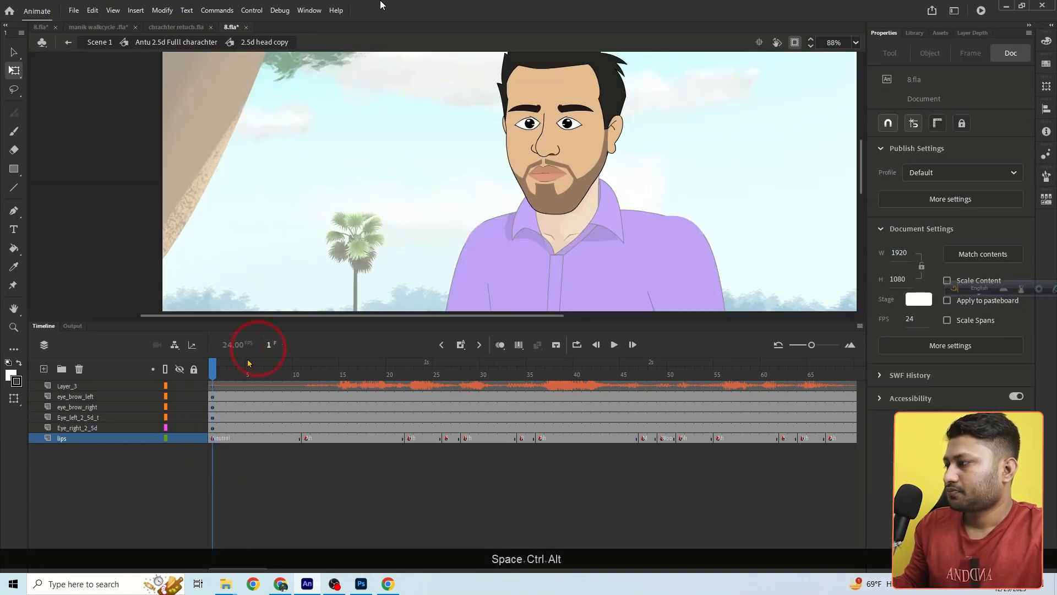
pyautogui.moveTo(237, 366); pyautogui.dragTo(399, 374)
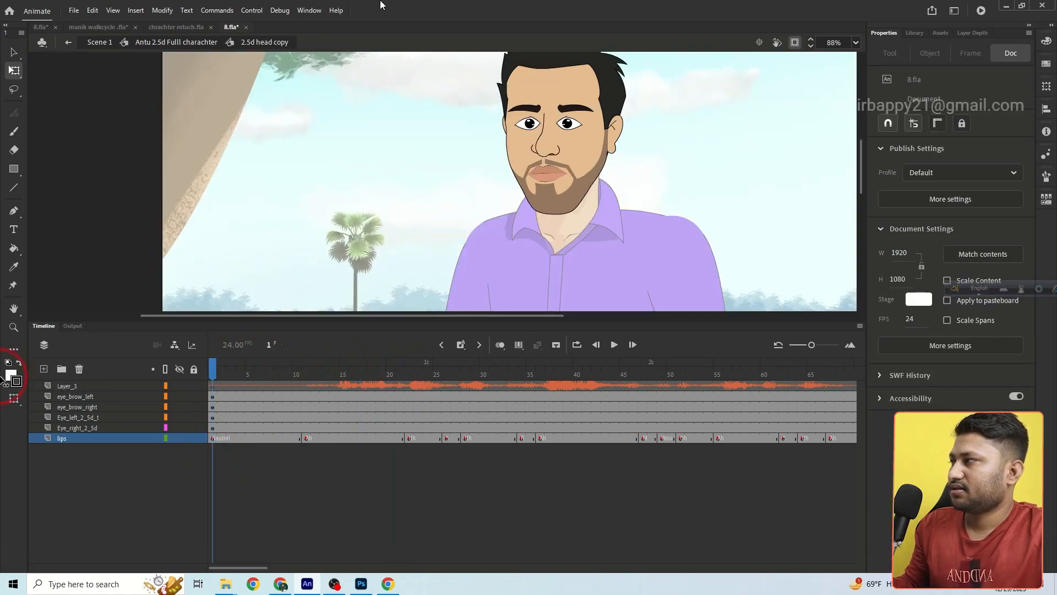
# Shift the first Ah keyframe on the head symbol's lips layer one frame later to frame 12, and return to the character symbol.
pyautogui.click(279, 157)
pyautogui.keyDown('ctrl'); pyautogui.keyDown('alt'); pyautogui.click(516, 179); pyautogui.keyUp('alt'); pyautogui.keyUp('ctrl')
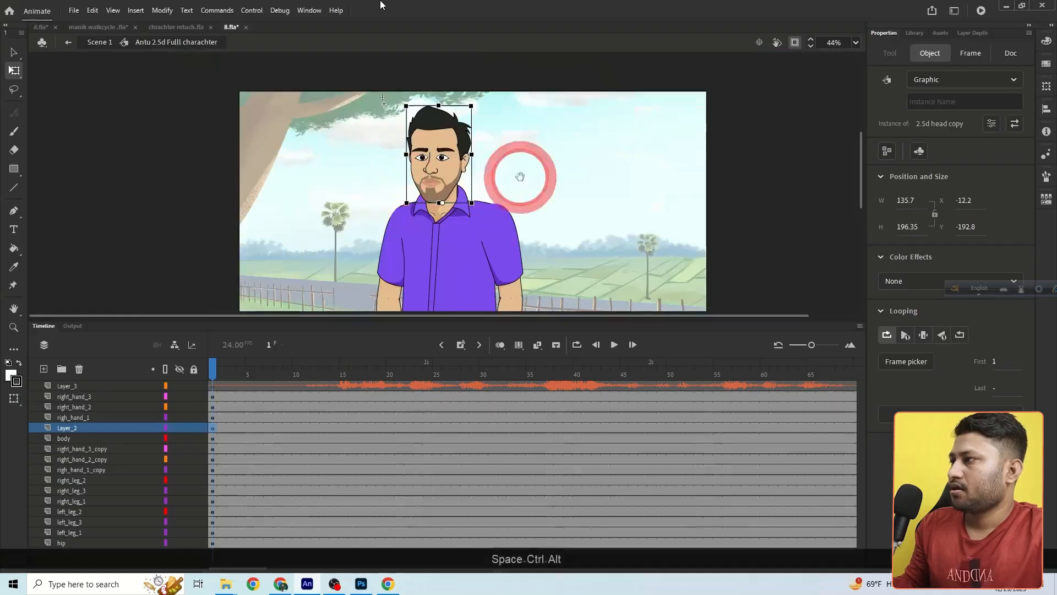
pyautogui.doubleClick(447, 177)
pyautogui.click(306, 439)
pyautogui.moveTo(306, 439)
pyautogui.mouseDown()
pyautogui.moveTo(325, 439)
pyautogui.moveTo(306, 438)
pyautogui.moveTo(315, 438)
pyautogui.mouseUp()
pyautogui.moveTo(313, 370); pyautogui.dragTo(40, 401)
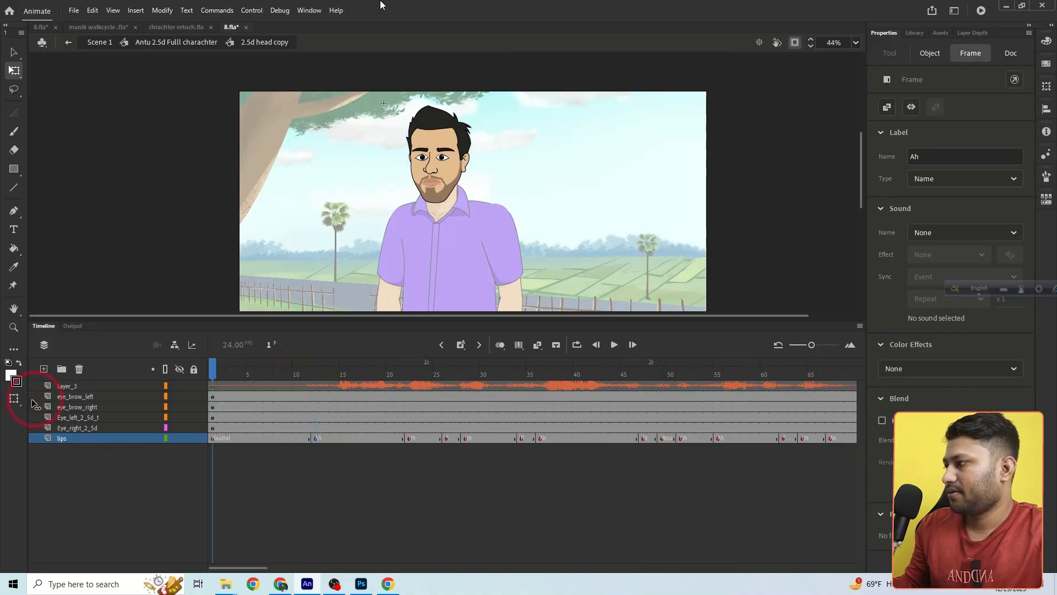
pyautogui.doubleClick(214, 153)
pyautogui.keyDown('ctrl'); pyautogui.keyDown('alt'); pyautogui.click(481, 177); pyautogui.keyUp('alt'); pyautogui.keyUp('ctrl')
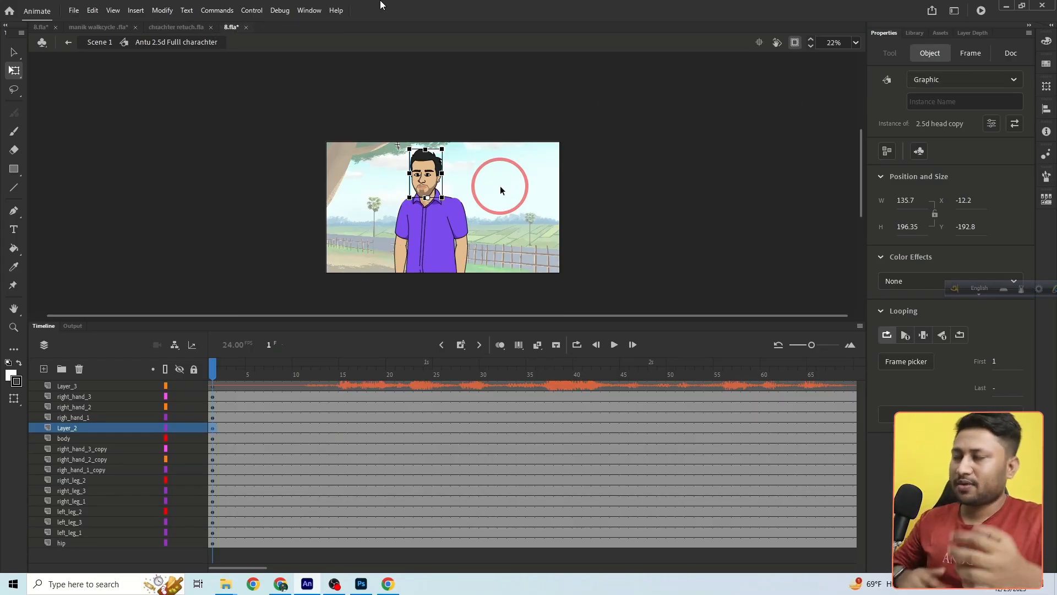
# Insert keyframes at frame 4 on the Eye_left_2_5d_t and Eye_right_2_5d layers inside the head symbol.
pyautogui.click(444, 234)
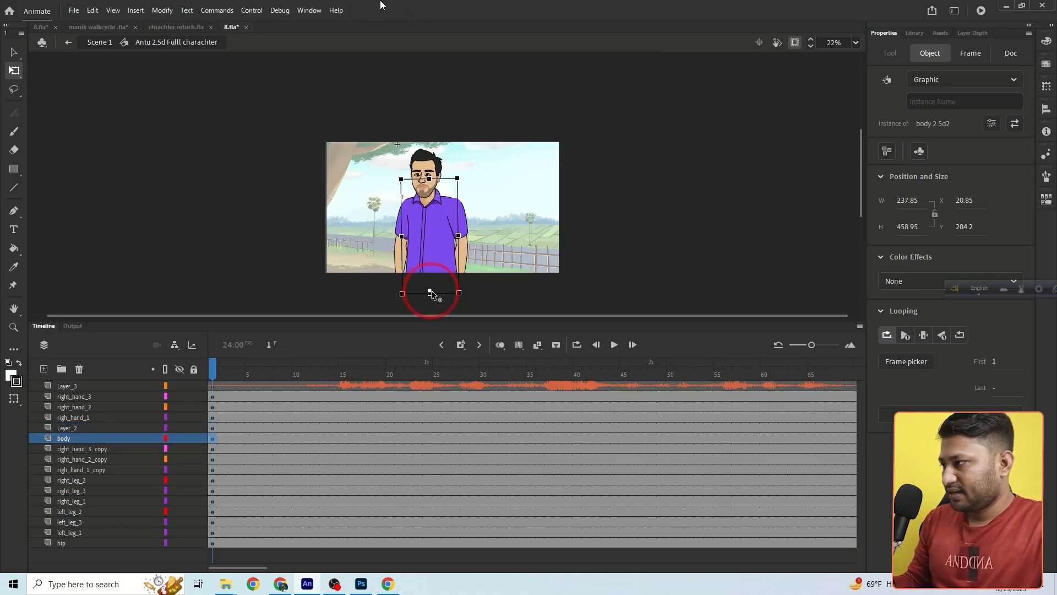
pyautogui.click(323, 367)
pyautogui.click(260, 369)
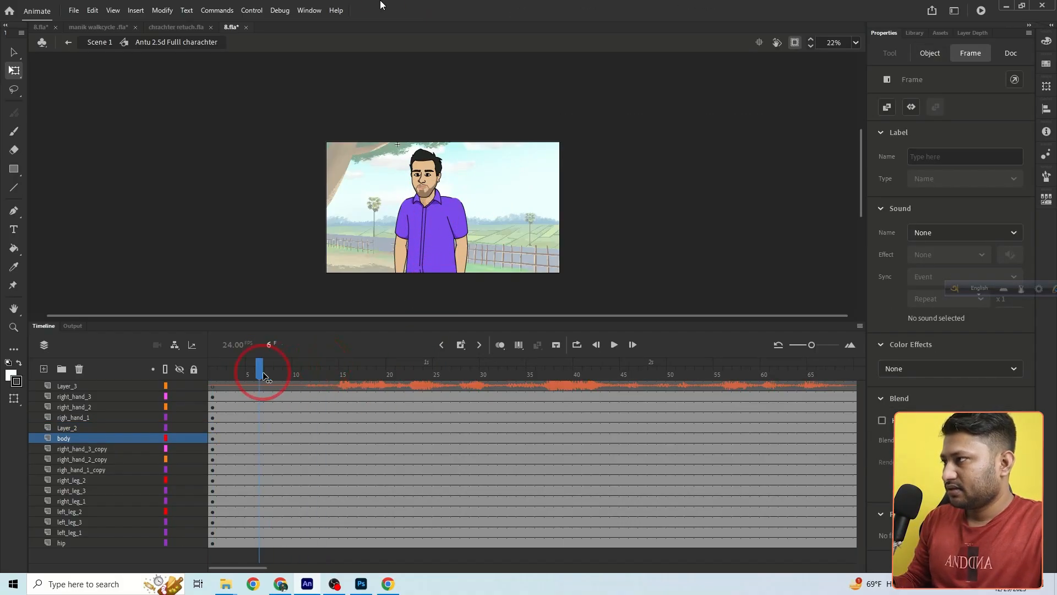
pyautogui.keyDown('ctrl'); pyautogui.click(423, 189); pyautogui.keyUp('ctrl')
pyautogui.keyDown('ctrl'); pyautogui.click(423, 188); pyautogui.keyUp('ctrl')
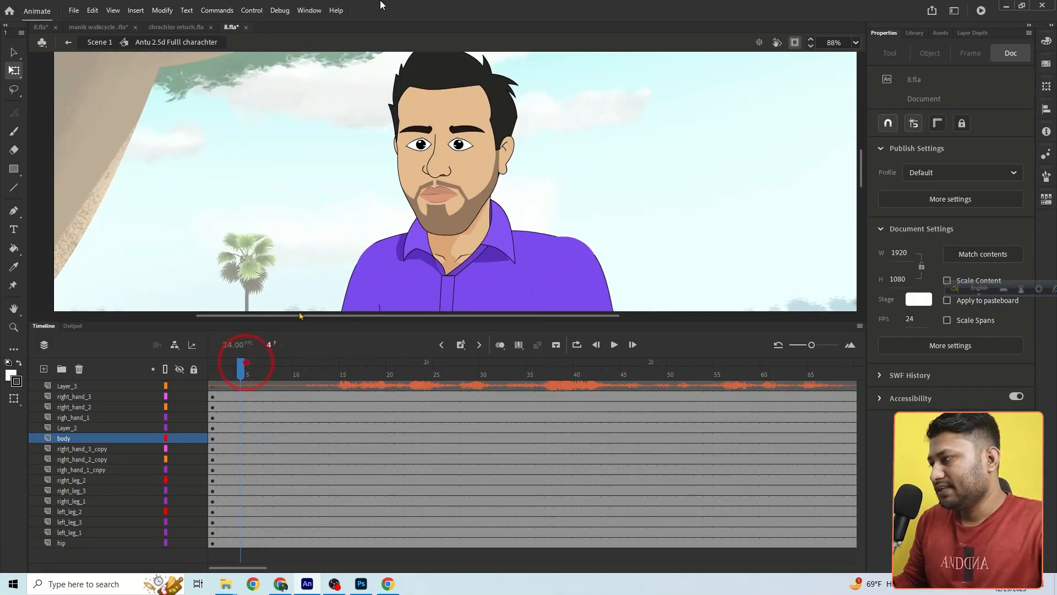
pyautogui.doubleClick(461, 165)
pyautogui.click(459, 145)
pyautogui.keyDown('ctrl'); pyautogui.click(455, 142); pyautogui.keyUp('ctrl')
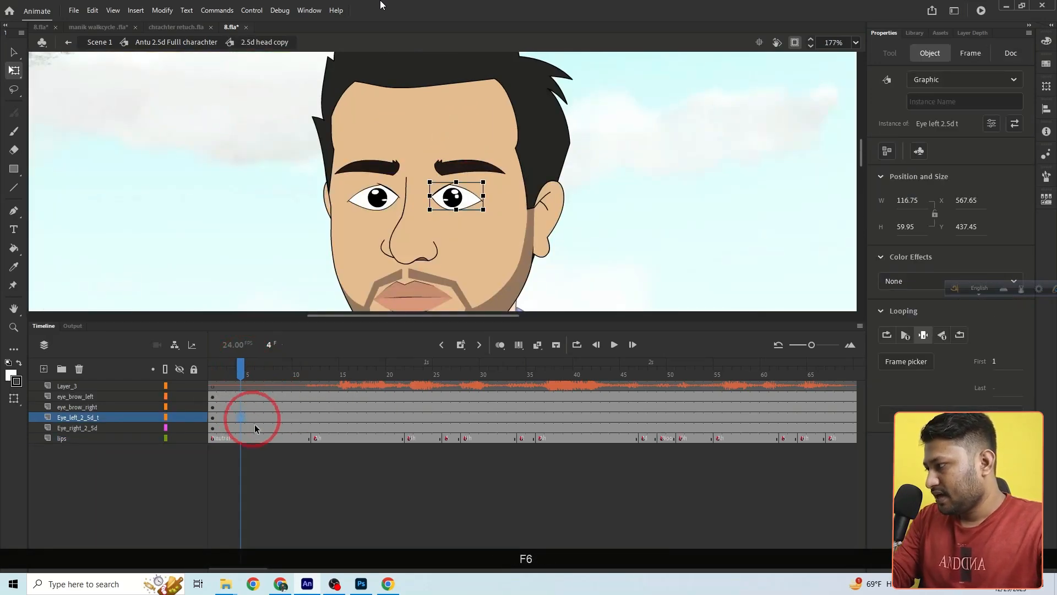
pyautogui.click(377, 203)
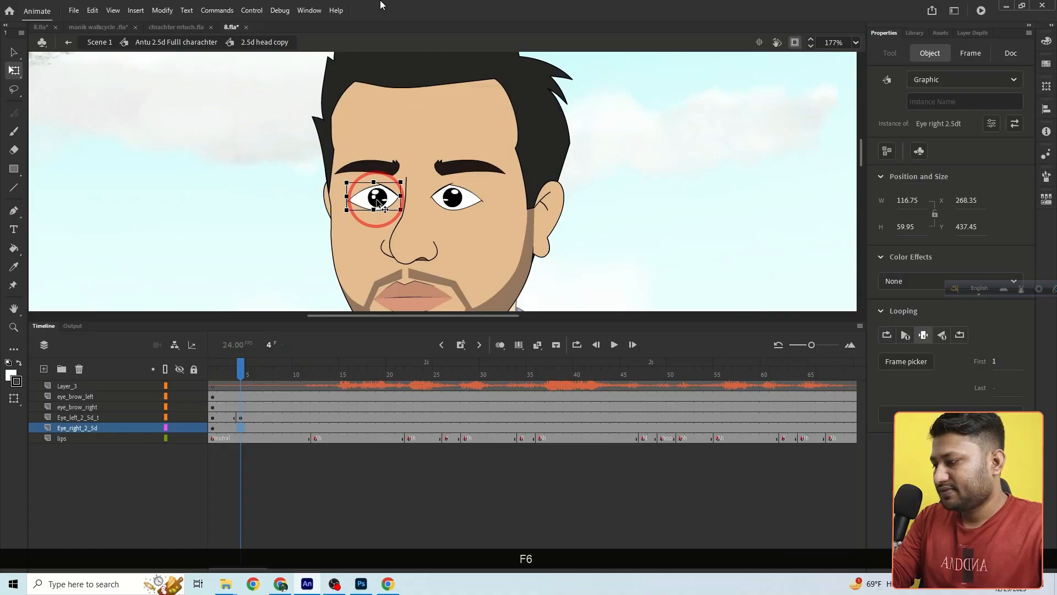
pyautogui.moveTo(252, 374)
pyautogui.mouseDown()
pyautogui.moveTo(245, 368)
pyautogui.moveTo(292, 368)
pyautogui.moveTo(232, 379)
pyautogui.moveTo(241, 378)
pyautogui.mouseUp()
# Set both eye symbols at frame 4 to play in a loop from frame 1, and preview the blink.
pyautogui.click(375, 199)
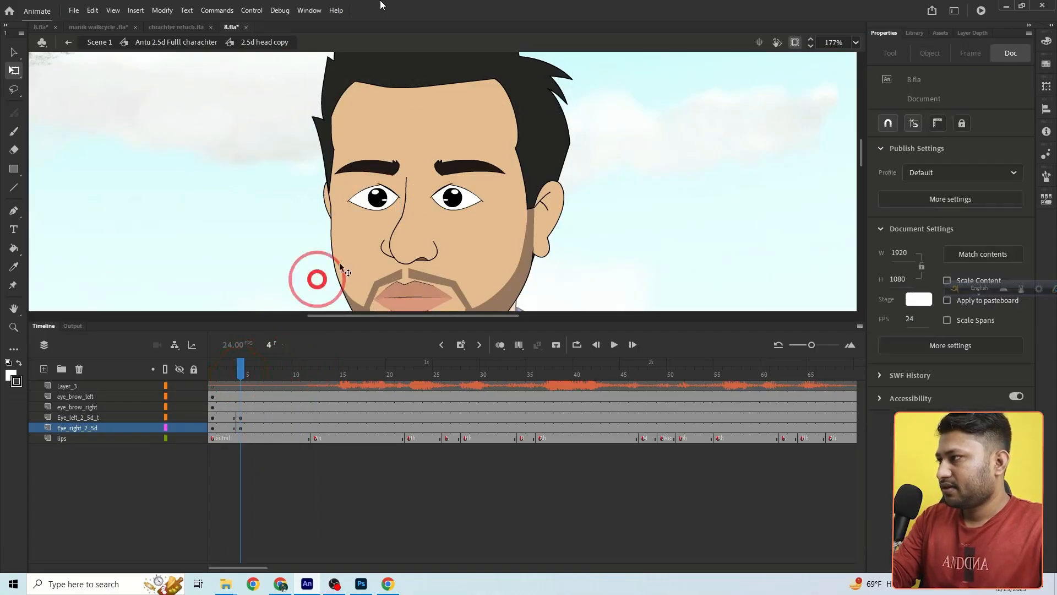
pyautogui.click(893, 342)
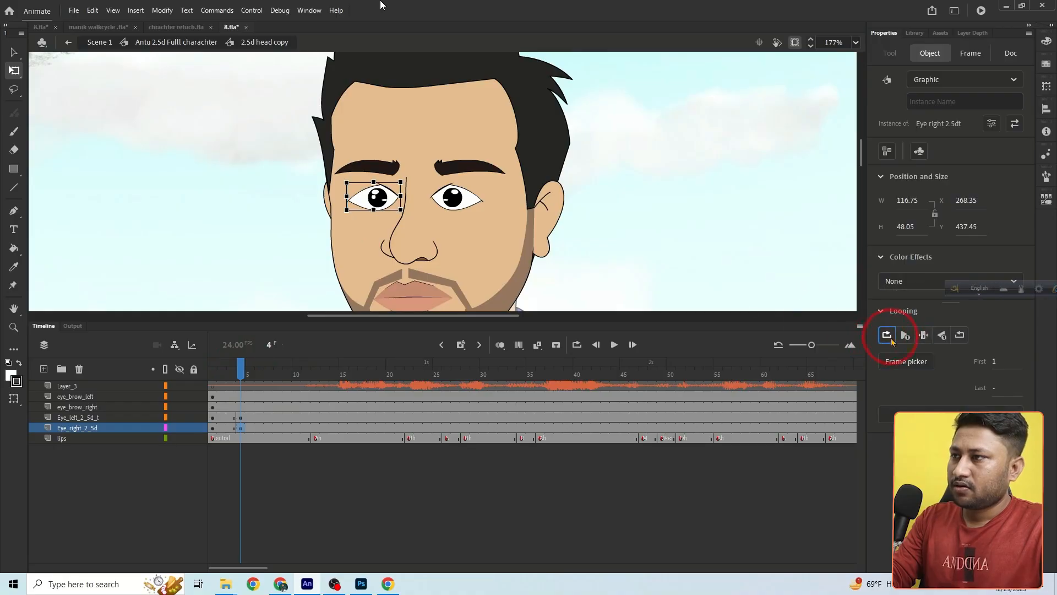
pyautogui.click(457, 193)
pyautogui.click(888, 335)
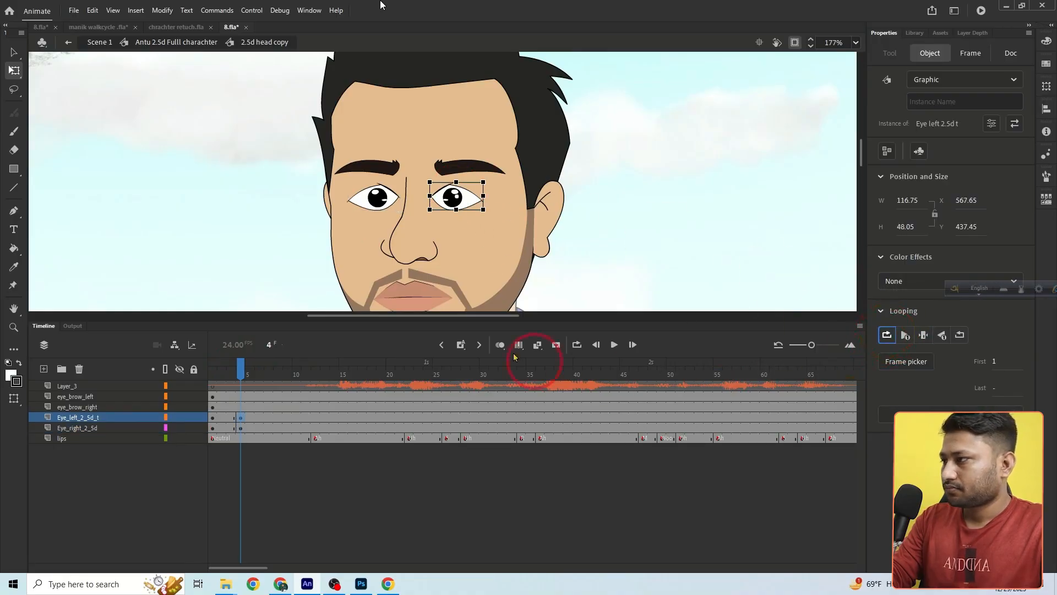
pyautogui.click(613, 345)
pyautogui.click(298, 373)
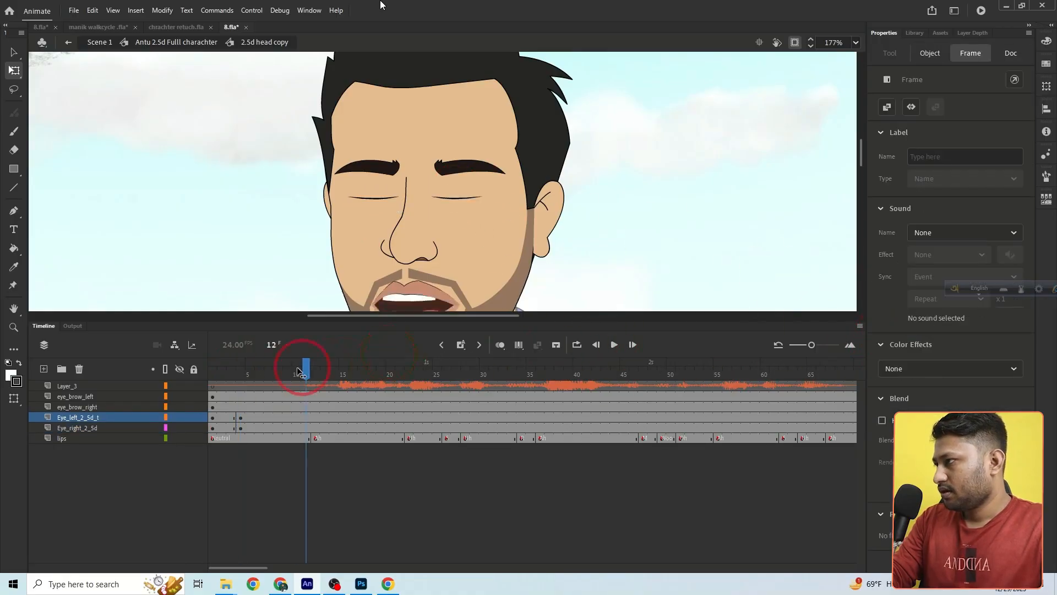
# Insert keyframes at frame 17 on the Eye_left_2_5d_t and Eye_right_2_5d layers.
pyautogui.moveTo(297, 373); pyautogui.dragTo(365, 380)
pyautogui.click(360, 417)
pyautogui.keyDown('shift'); pyautogui.click(363, 426); pyautogui.keyUp('shift')
pyautogui.rightClick(363, 423)
pyautogui.click(405, 180)
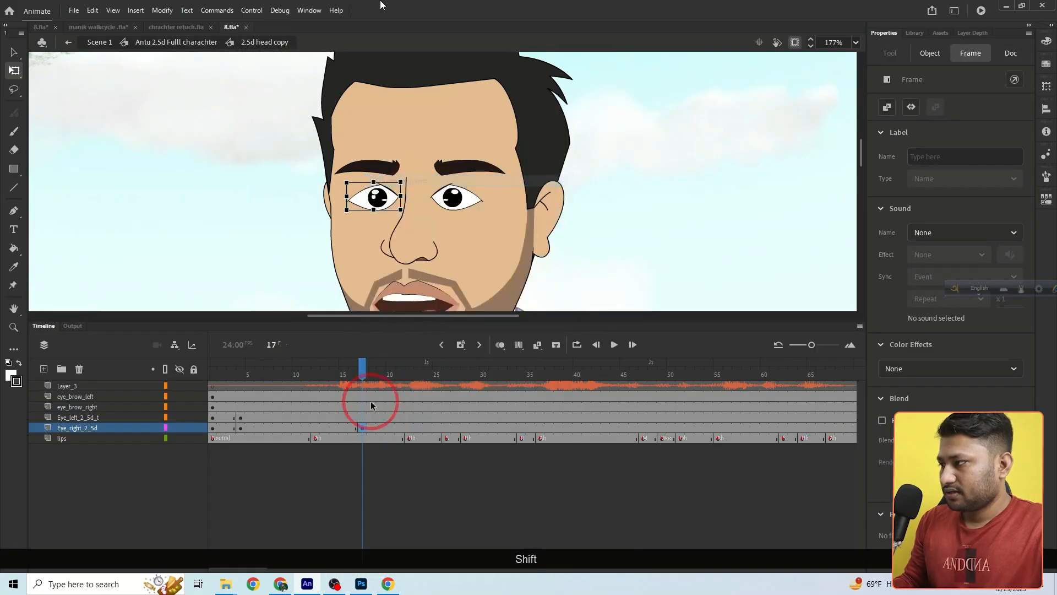
pyautogui.click(364, 418)
pyautogui.press('F6')
# Set both eye symbols at frame 17 to hold a single frame, and save the file.
pyautogui.click(456, 197)
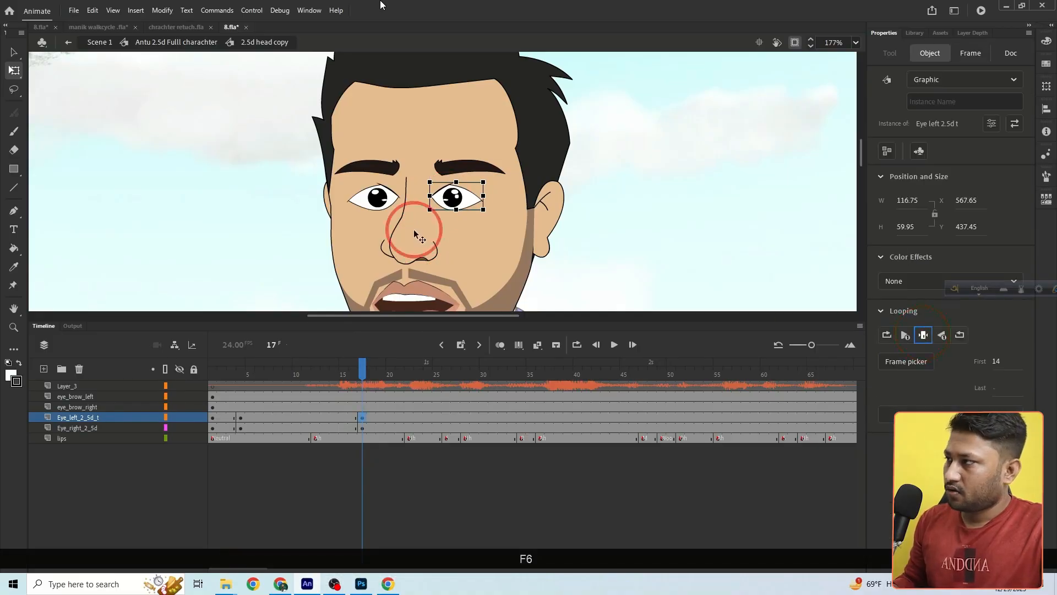
pyautogui.click(378, 197)
pyautogui.click(671, 217)
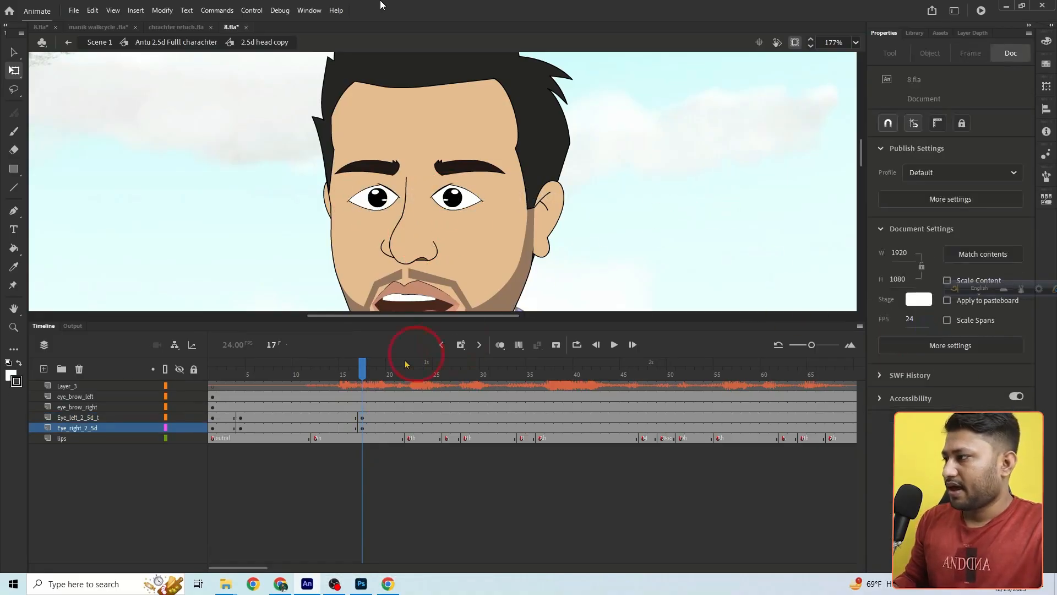
pyautogui.moveTo(362, 368); pyautogui.dragTo(219, 505)
pyautogui.hotkey('ctrl', 's')
pyautogui.press('v')
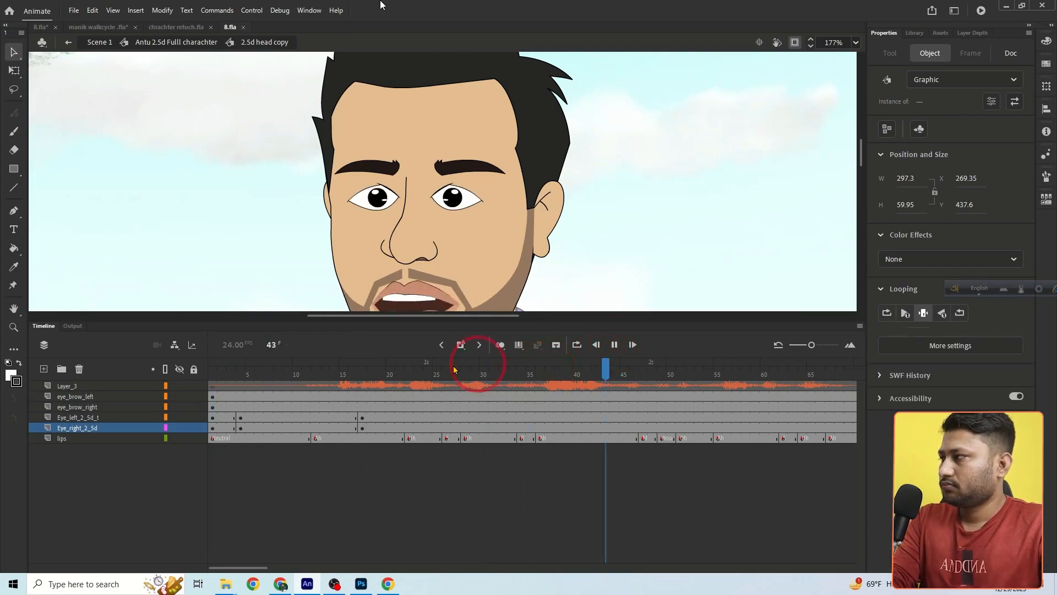
# Leave the head symbol and return to the full character symbol with the whole upper body in view.
pyautogui.click(98, 216)
pyautogui.click(175, 42)
pyautogui.keyDown('ctrl'); pyautogui.keyDown('alt'); pyautogui.click(402, 135); pyautogui.keyUp('alt'); pyautogui.keyUp('ctrl')
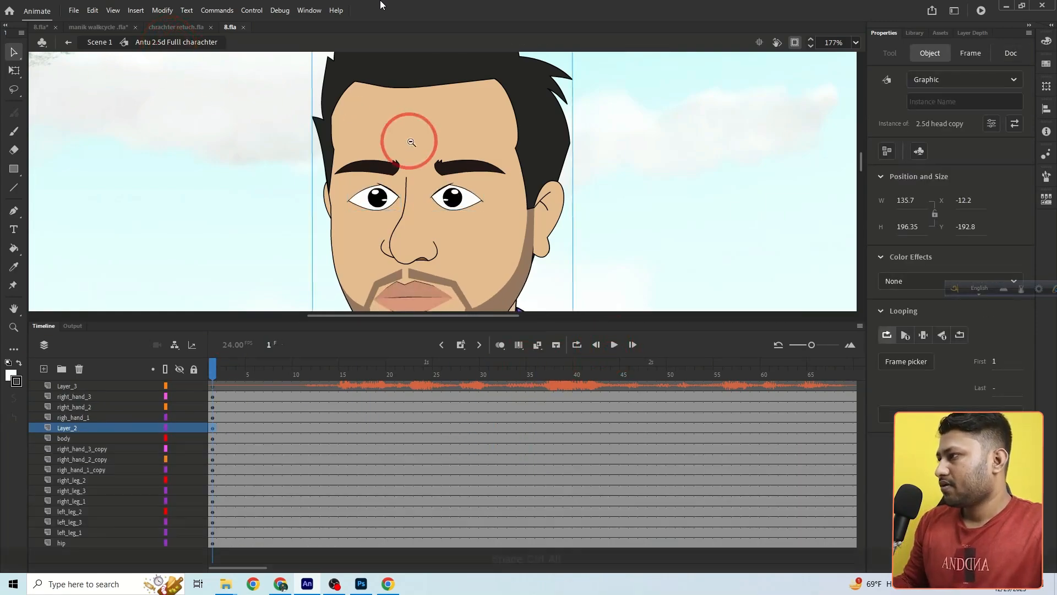
pyautogui.moveTo(531, 212); pyautogui.dragTo(442, 173)
pyautogui.keyDown('ctrl'); pyautogui.keyDown('alt'); pyautogui.click(443, 174); pyautogui.keyUp('alt'); pyautogui.keyUp('ctrl')
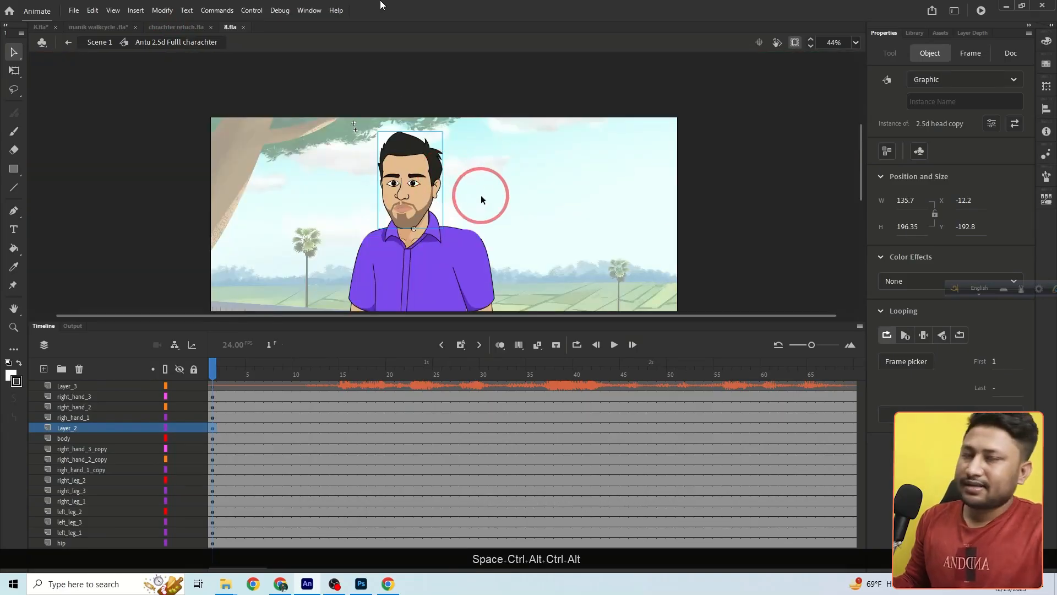
# Nudge the upper arm on the righ_hand_1 layer slightly down and left to fit the shoulder.
pyautogui.click(467, 278)
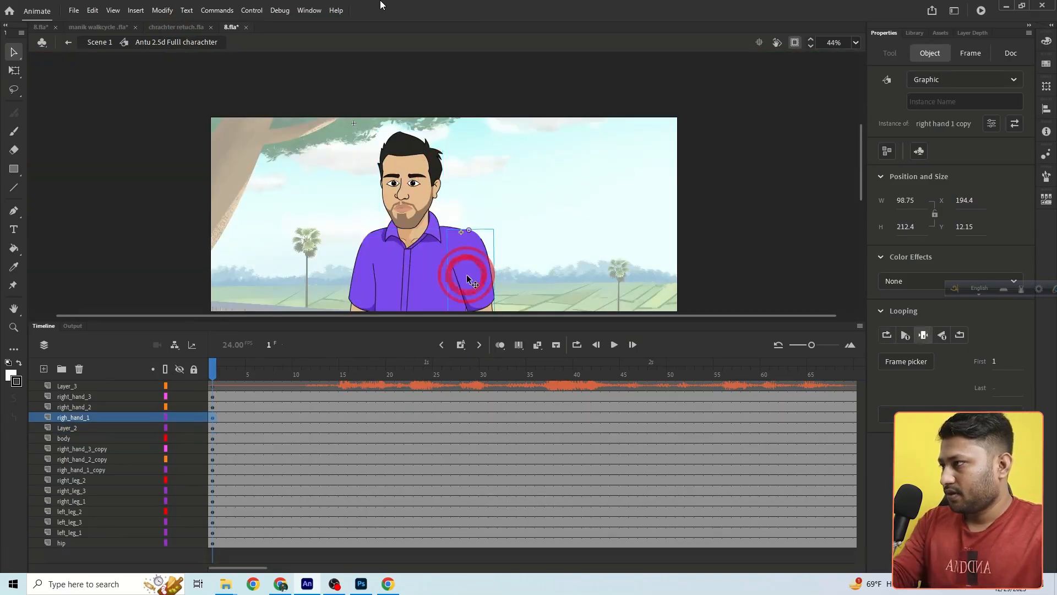
pyautogui.press('Down')
pyautogui.press('Down')
pyautogui.press('Down')
pyautogui.press('Down')
pyautogui.press('Down')
pyautogui.press('Down')
pyautogui.press('Down')
pyautogui.click(513, 254)
pyautogui.click(468, 258)
pyautogui.press('Left')
pyautogui.press('Down')
pyautogui.click(510, 251)
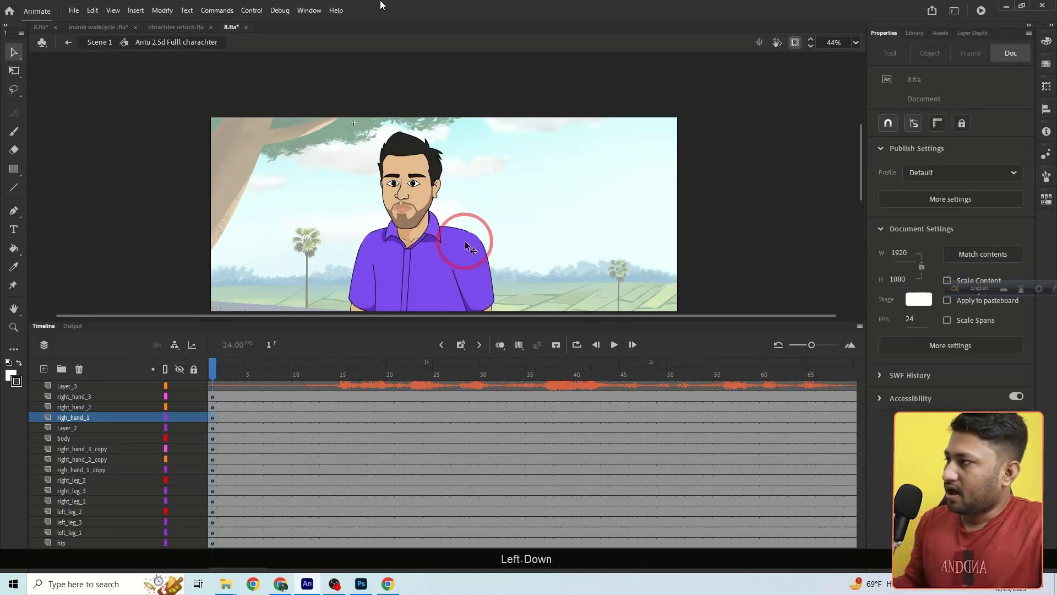
# Check the adjusted shoulder up close and in the main scene, and reopen the character symbol.
pyautogui.keyDown('ctrl'); pyautogui.click(453, 233); pyautogui.keyUp('ctrl')
pyautogui.keyDown('ctrl'); pyautogui.click(453, 233); pyautogui.keyUp('ctrl')
pyautogui.click(507, 162)
pyautogui.keyDown('ctrl'); pyautogui.keyDown('alt'); pyautogui.click(533, 190); pyautogui.keyUp('alt'); pyautogui.keyUp('ctrl')
pyautogui.keyDown('ctrl'); pyautogui.keyDown('alt'); pyautogui.click(533, 190); pyautogui.keyUp('alt'); pyautogui.keyUp('ctrl')
pyautogui.doubleClick(533, 191)
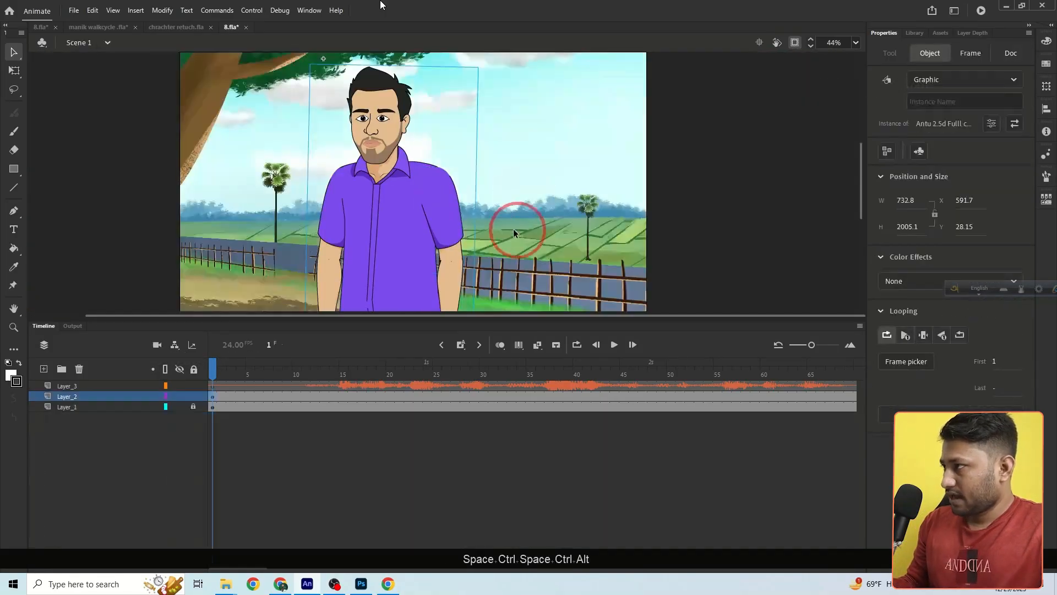
pyautogui.keyDown('ctrl'); pyautogui.keyDown('alt'); pyautogui.click(478, 192); pyautogui.keyUp('alt'); pyautogui.keyUp('ctrl')
pyautogui.doubleClick(427, 204)
pyautogui.click(447, 271)
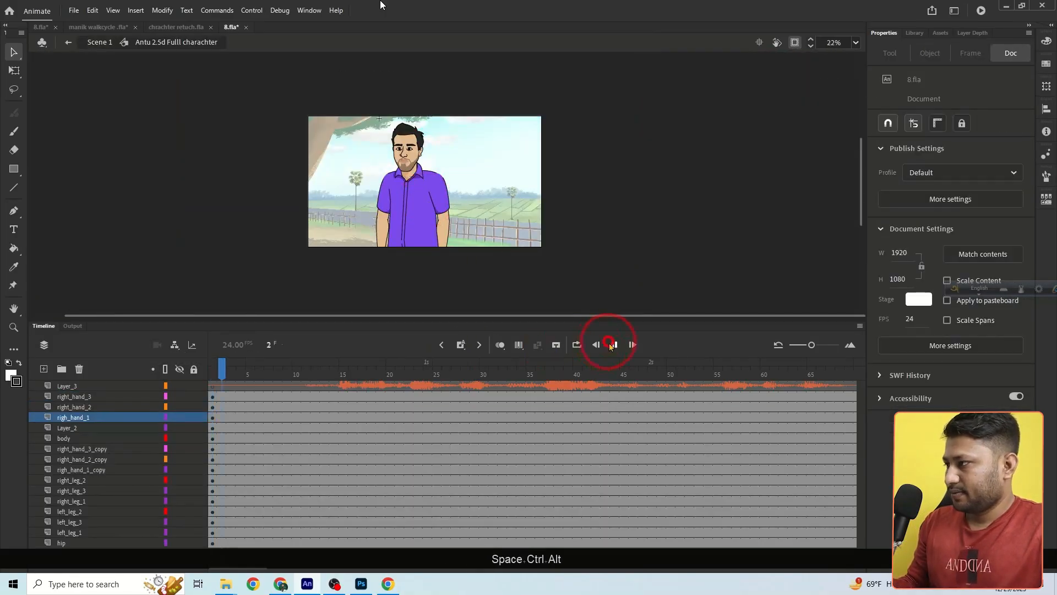
# Insert keyframes at frames 10, 21 and 15 on the character symbol's body layer.
pyautogui.click(611, 346)
pyautogui.moveTo(305, 383); pyautogui.dragTo(297, 380)
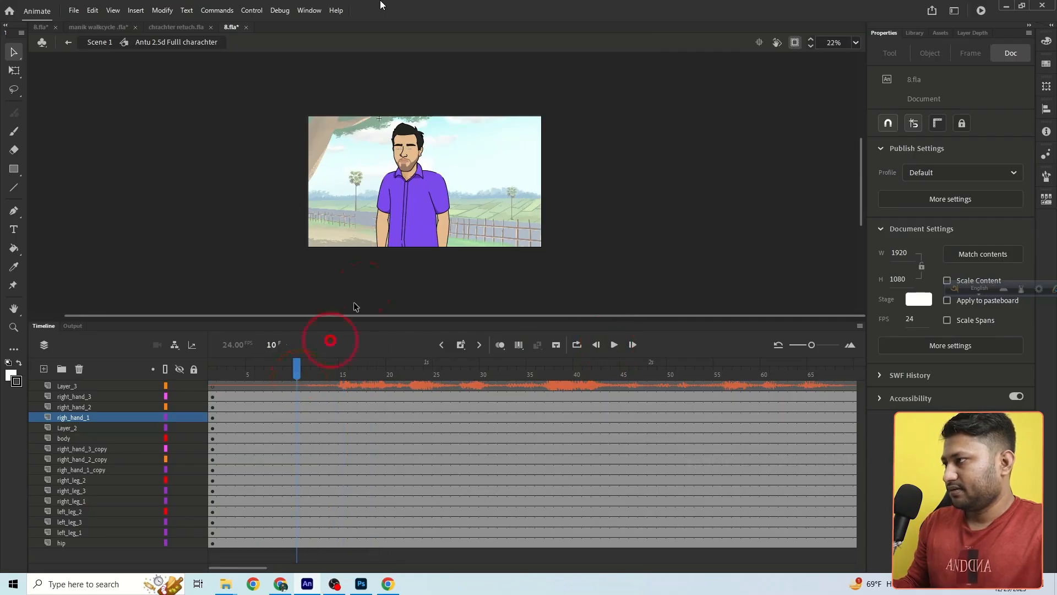
pyautogui.click(404, 246)
pyautogui.press('F6')
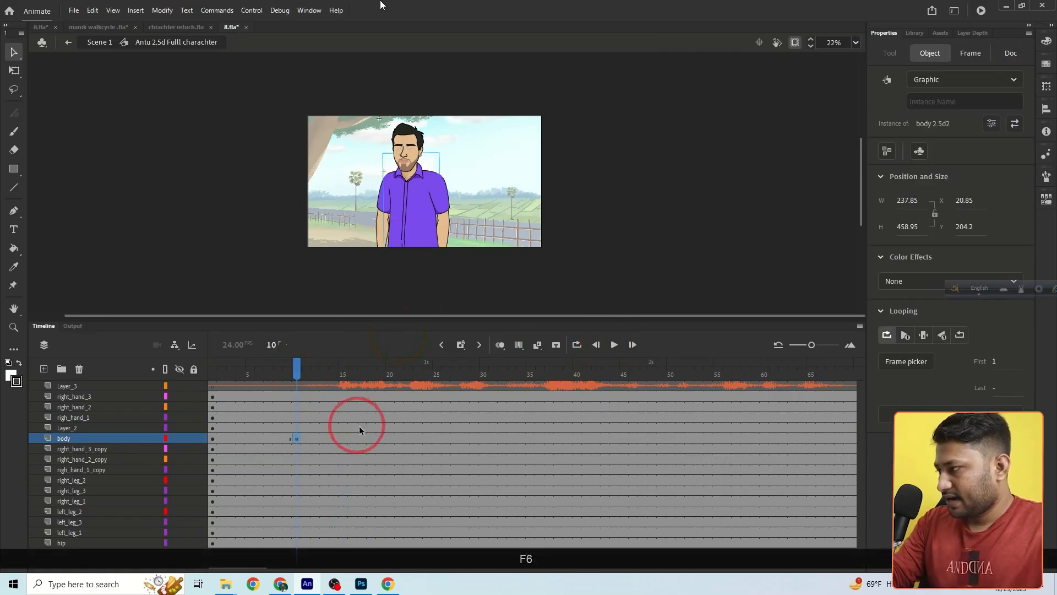
pyautogui.click(614, 345)
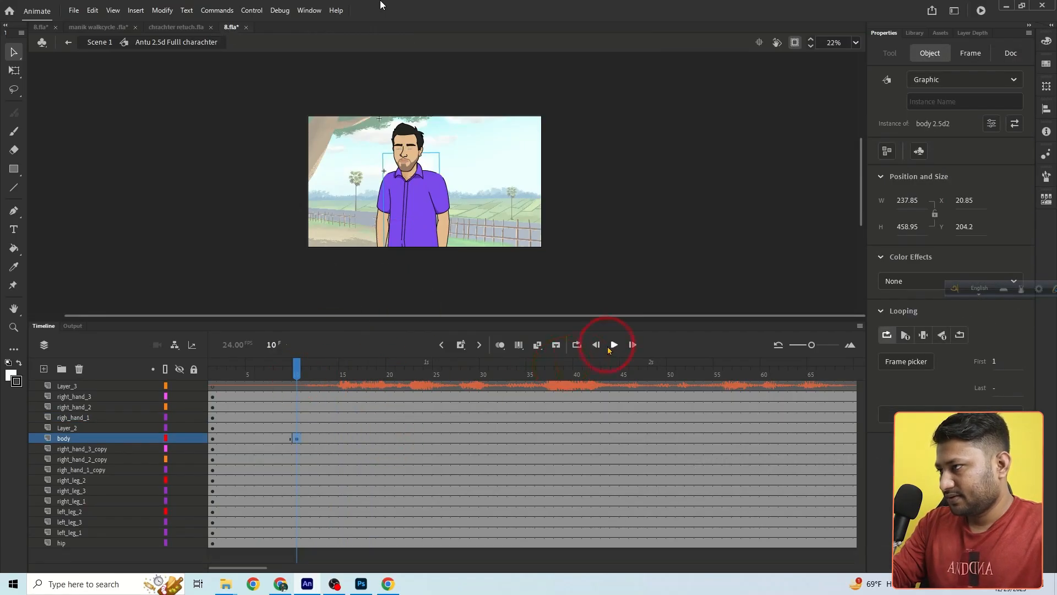
pyautogui.click(400, 438)
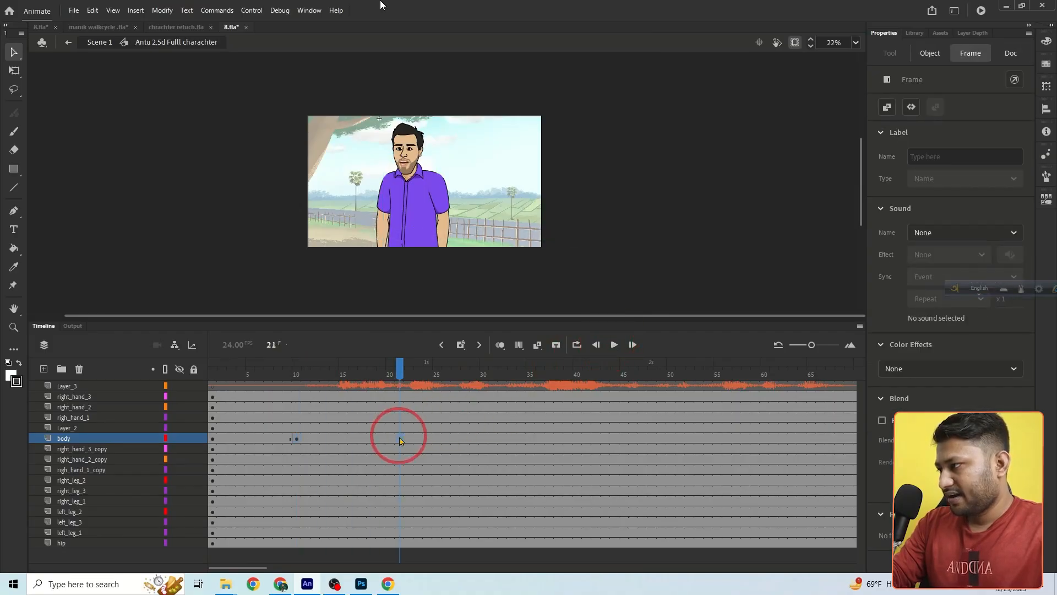
pyautogui.press('F6')
pyautogui.click(346, 438)
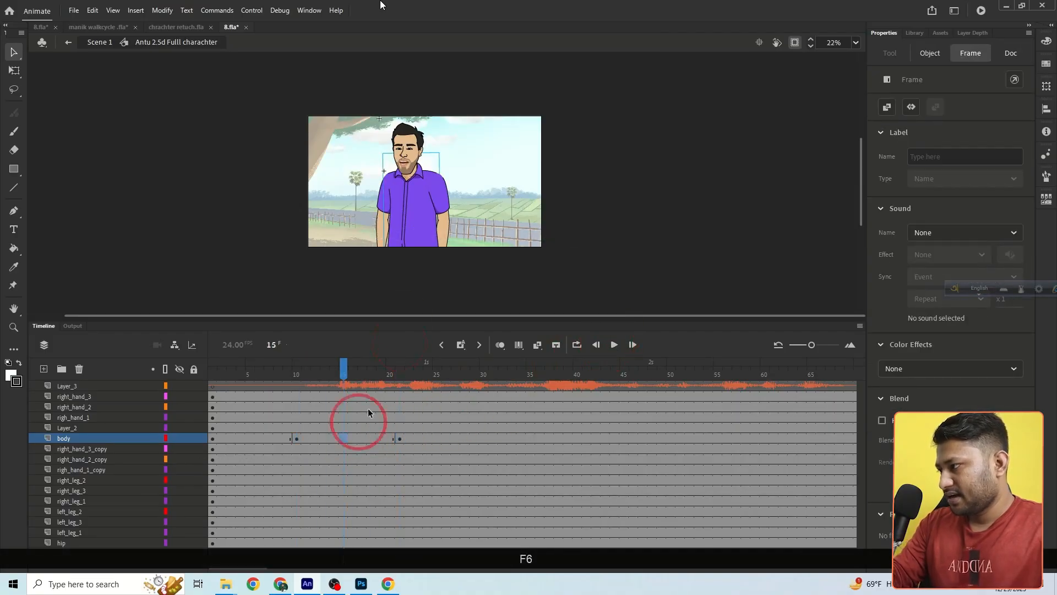
pyautogui.press('F6')
# Clear the body layer's keyframe at frame 10 and insert one at frame 11 instead.
pyautogui.rightClick(296, 439)
pyautogui.click(335, 222)
pyautogui.click(305, 438)
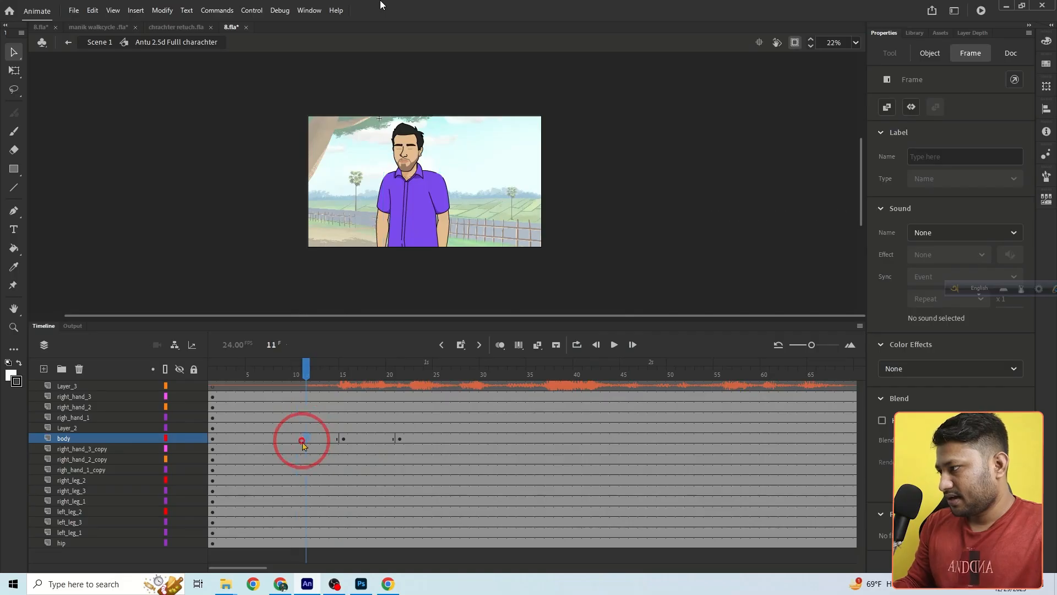
# At frame 15, rotate the body slightly to the left and squash it a little vertically.
pyautogui.click(349, 438)
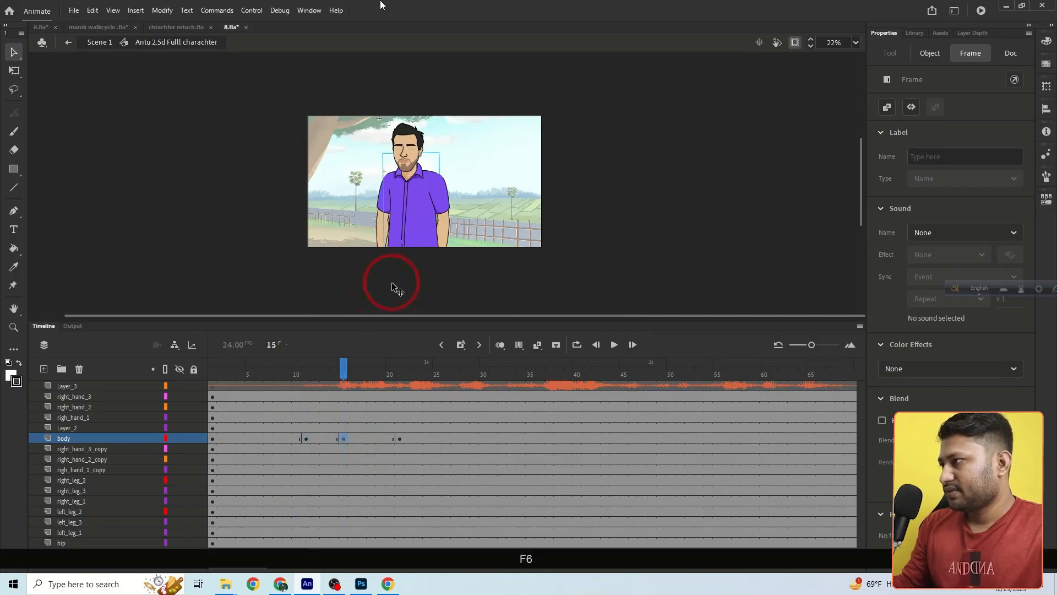
pyautogui.press('q')
pyautogui.keyDown('ctrl'); pyautogui.click(423, 163); pyautogui.keyUp('ctrl')
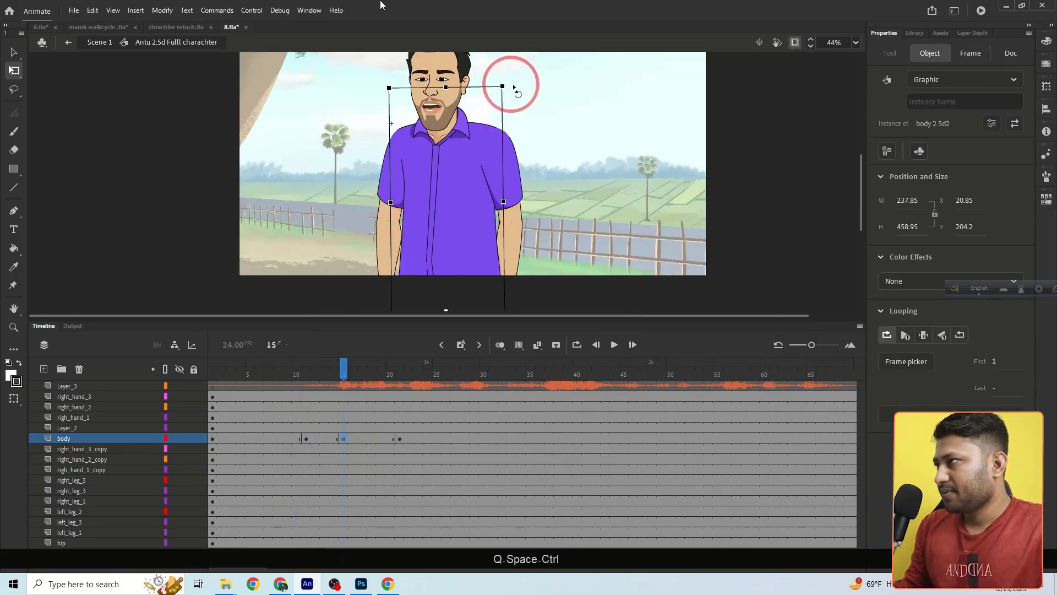
pyautogui.moveTo(512, 85); pyautogui.dragTo(502, 85)
pyautogui.moveTo(435, 88); pyautogui.dragTo(435, 91)
pyautogui.click(437, 135)
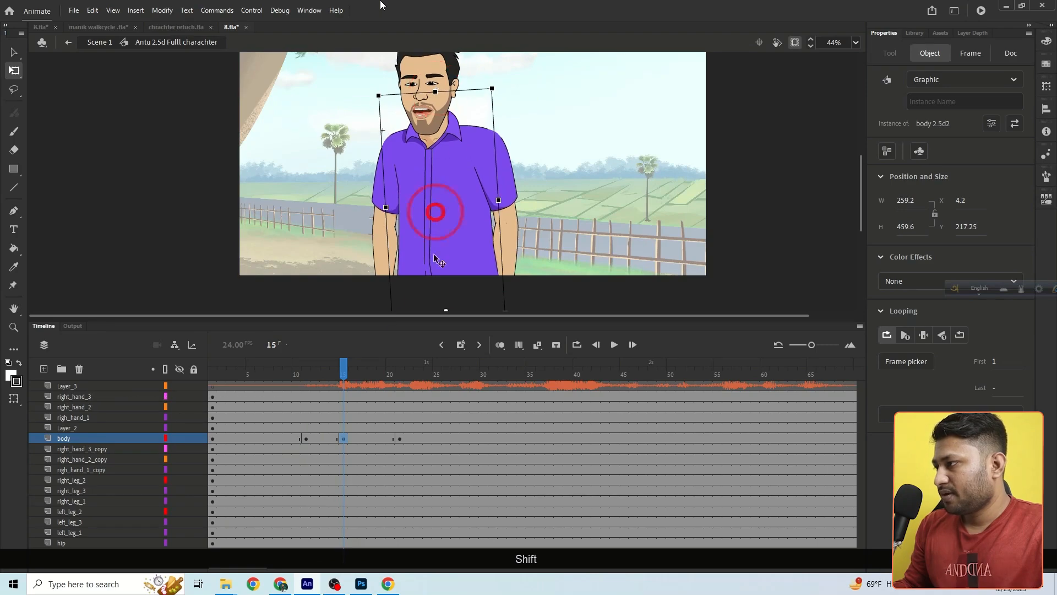
# At frame 21, lean the body further to the left and slightly adjust its height.
pyautogui.click(402, 438)
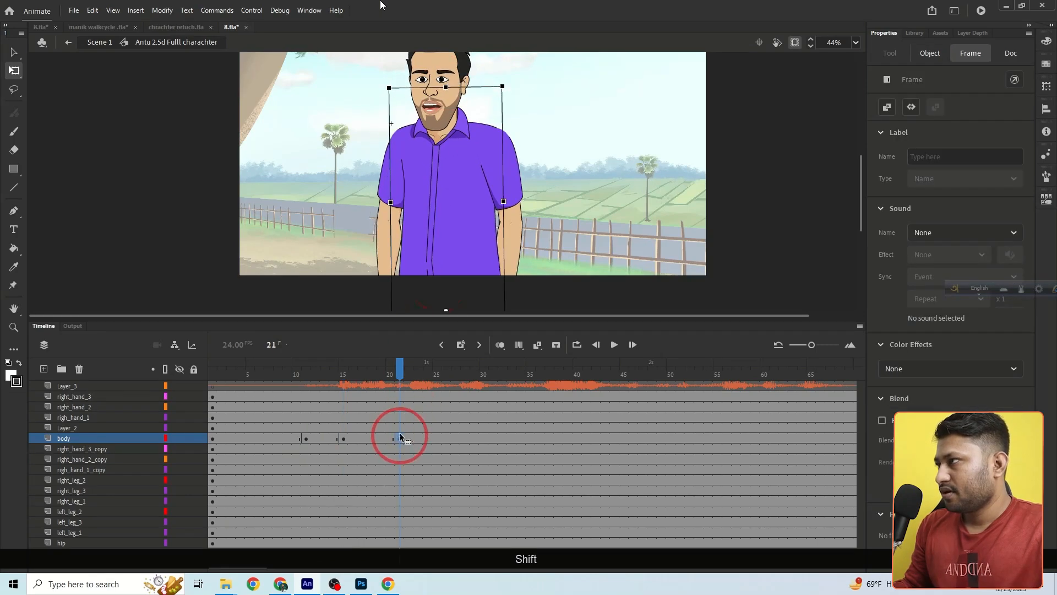
pyautogui.moveTo(503, 86); pyautogui.dragTo(488, 87)
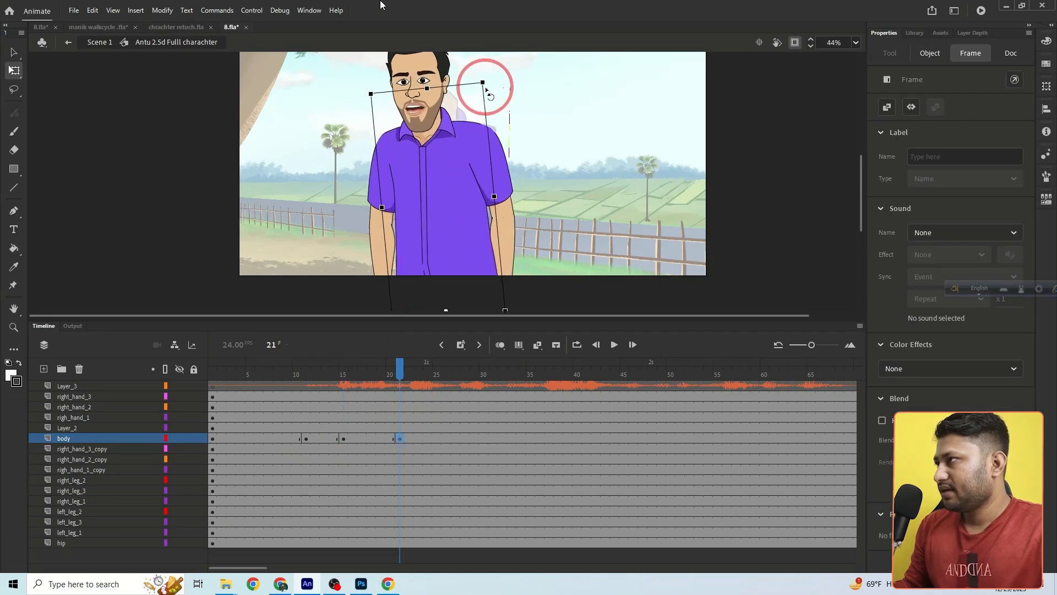
pyautogui.moveTo(424, 91); pyautogui.dragTo(423, 87)
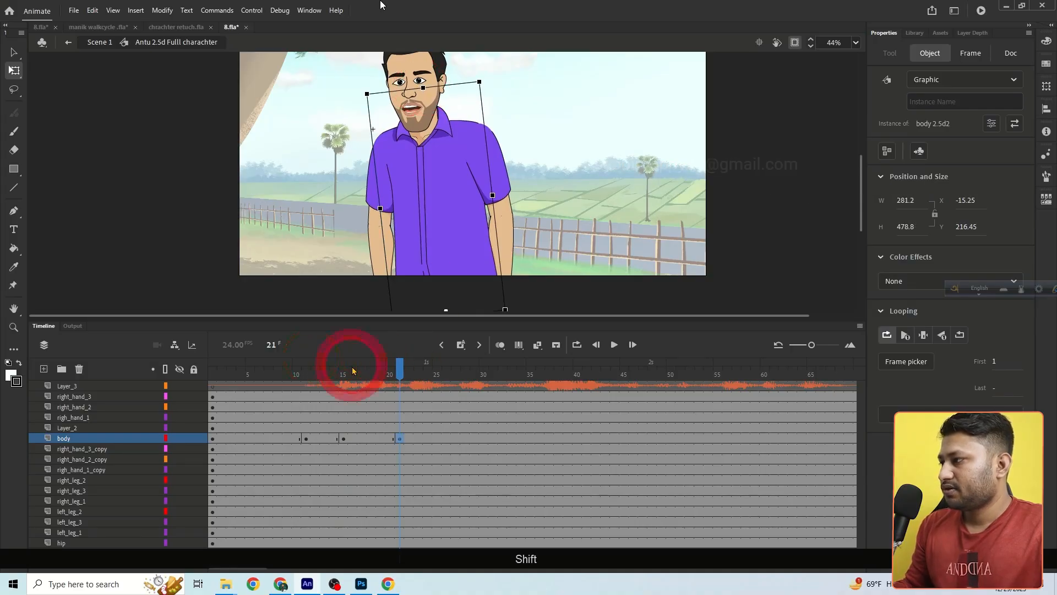
# Create classic tweens between the body layer's keyframes at frames 11, 15 and 21, and preview the lean.
pyautogui.click(331, 408)
pyautogui.click(351, 439)
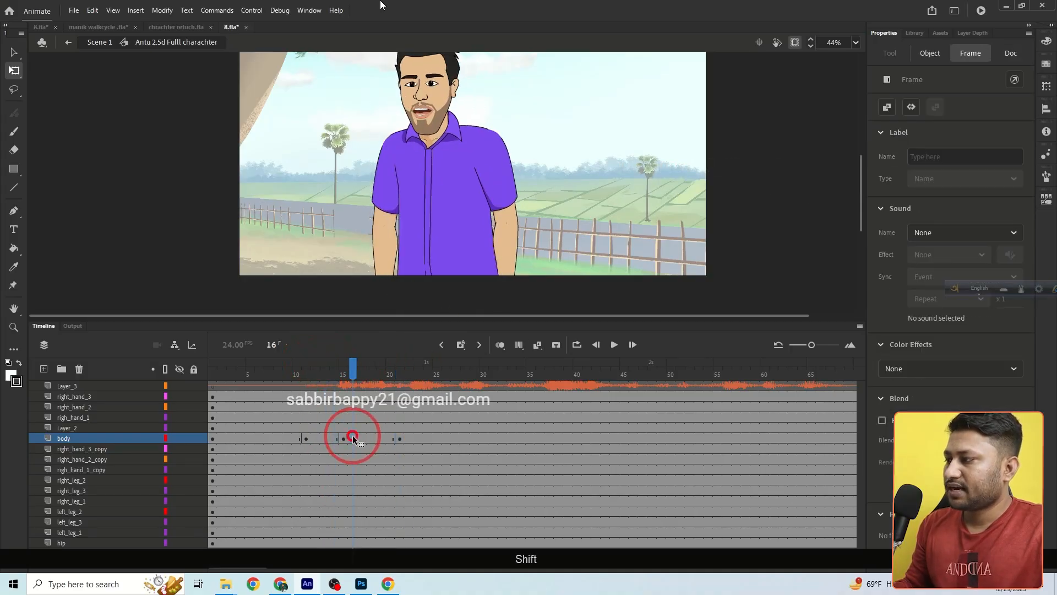
pyautogui.keyDown('shift'); pyautogui.click(320, 441); pyautogui.keyUp('shift')
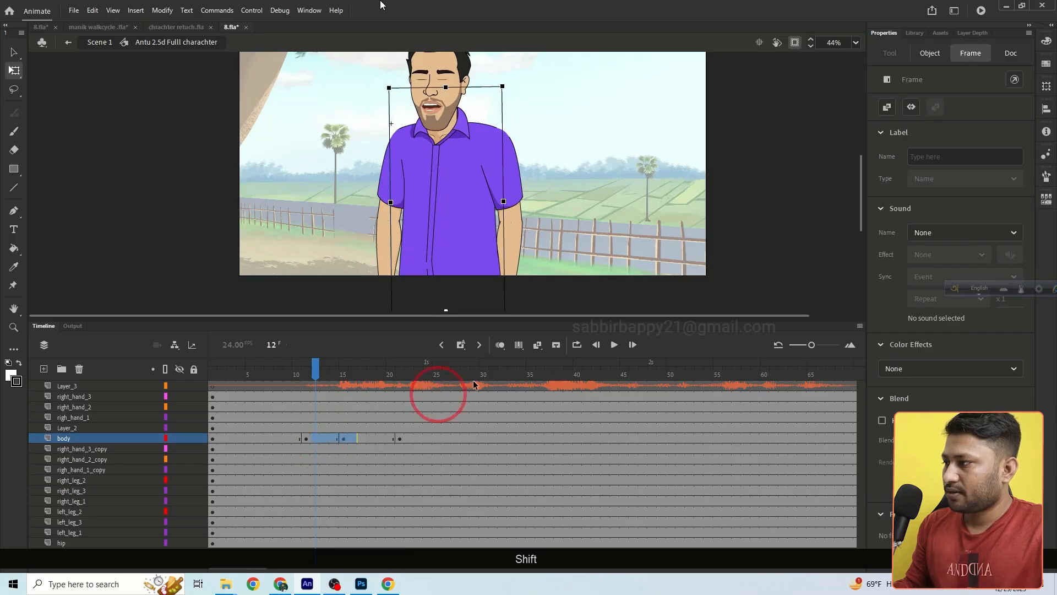
pyautogui.click(537, 345)
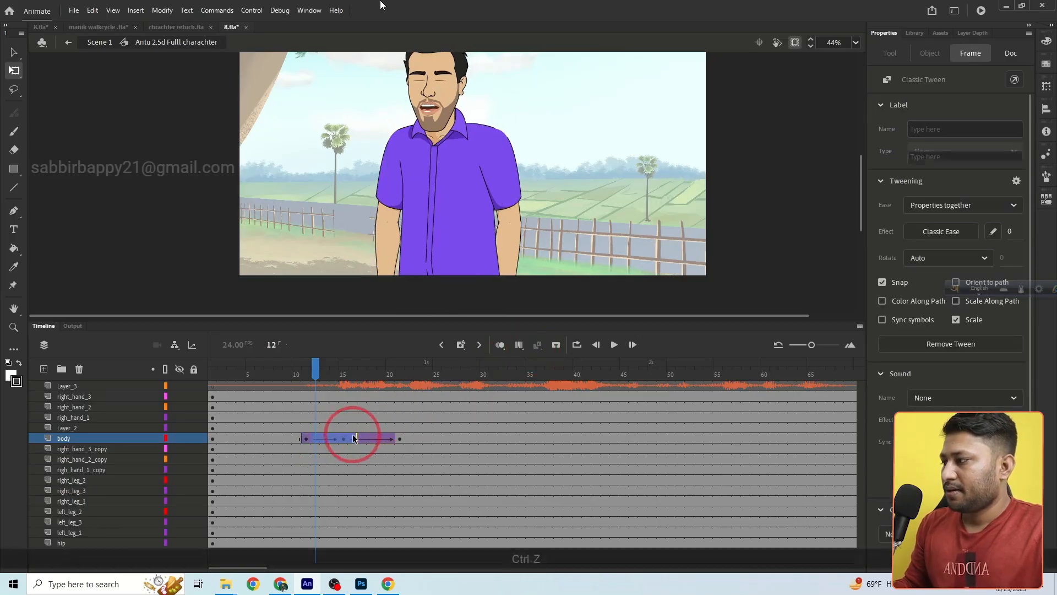
pyautogui.hotkey('ctrl', 'z')
pyautogui.rightClick(353, 439)
pyautogui.click(453, 114)
pyautogui.moveTo(299, 379); pyautogui.dragTo(222, 377)
pyautogui.moveTo(397, 367); pyautogui.dragTo(298, 369)
pyautogui.click(614, 344)
pyautogui.moveTo(425, 364); pyautogui.dragTo(390, 387)
# Insert keyframes at frames 18 and 21 on the righ_hand_1_copy layer and rotate the upper arm slightly inward at frame 21.
pyautogui.click(368, 203)
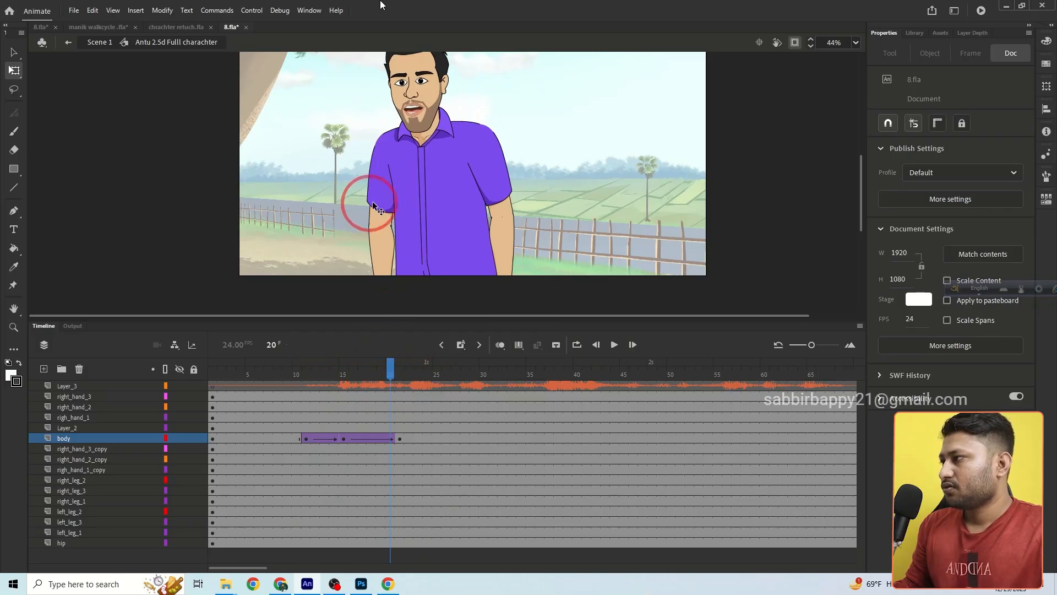
pyautogui.click(375, 467)
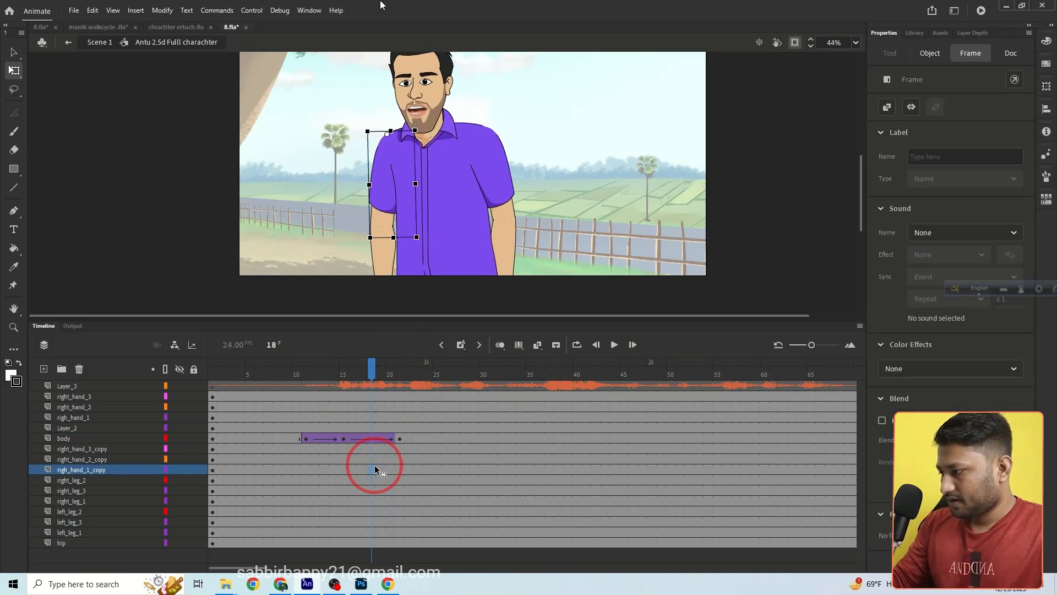
pyautogui.press('F6')
pyautogui.click(400, 470)
pyautogui.press('F6')
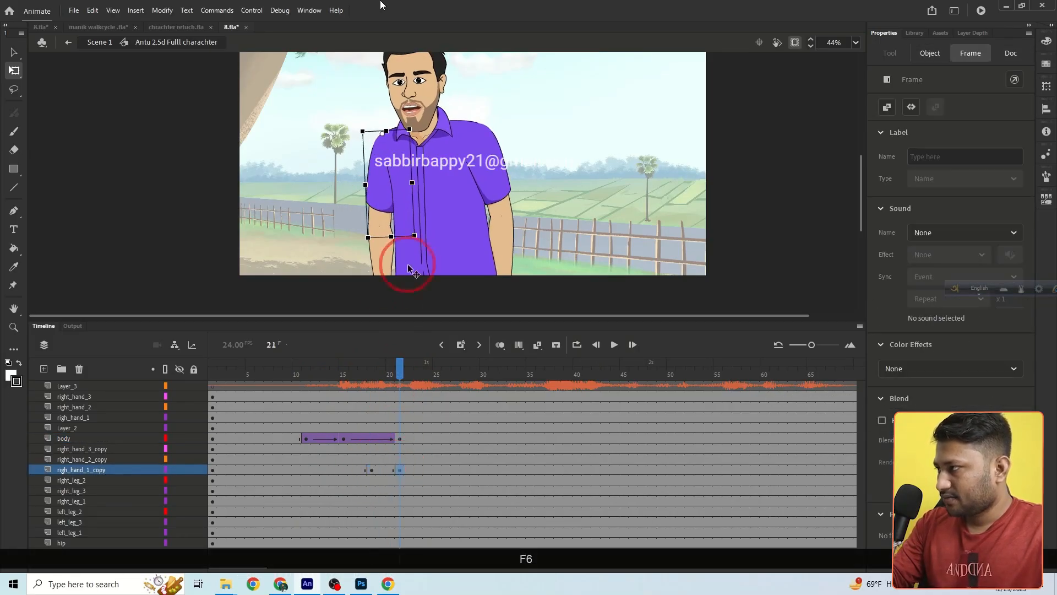
pyautogui.moveTo(419, 250); pyautogui.dragTo(420, 297)
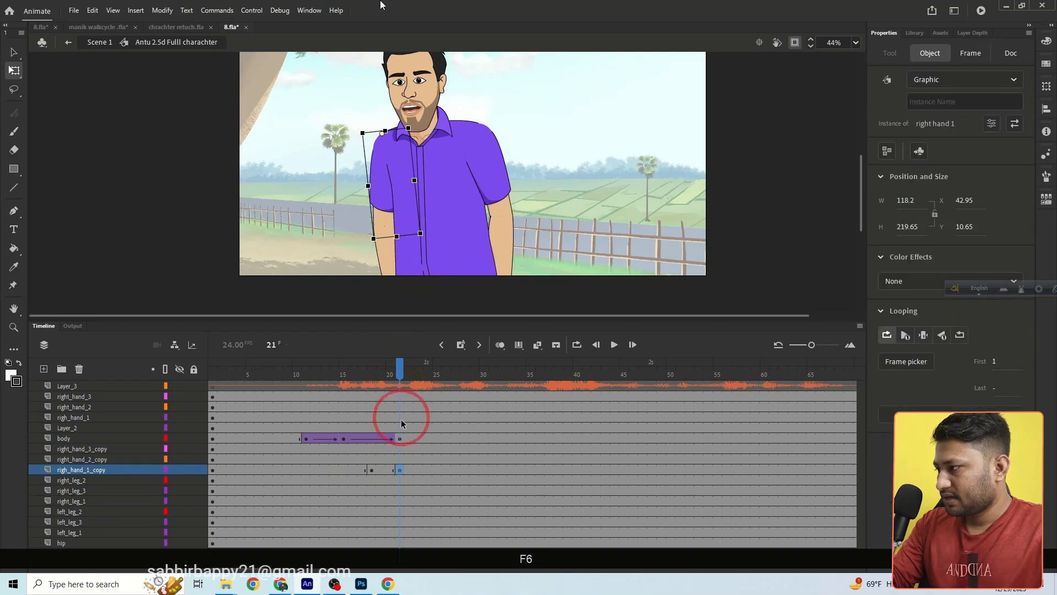
# Insert a keyframe at frame 21 for the forearm on right_hand_2_copy and swing it outward to nearly horizontal.
pyautogui.click(381, 261)
pyautogui.press('F6')
pyautogui.moveTo(431, 299); pyautogui.dragTo(343, 231)
# Move the raised forearm's keyframe to frame 23 and insert a starting keyframe at frame 18 on right_hand_2_copy.
pyautogui.moveTo(400, 459); pyautogui.dragTo(418, 460)
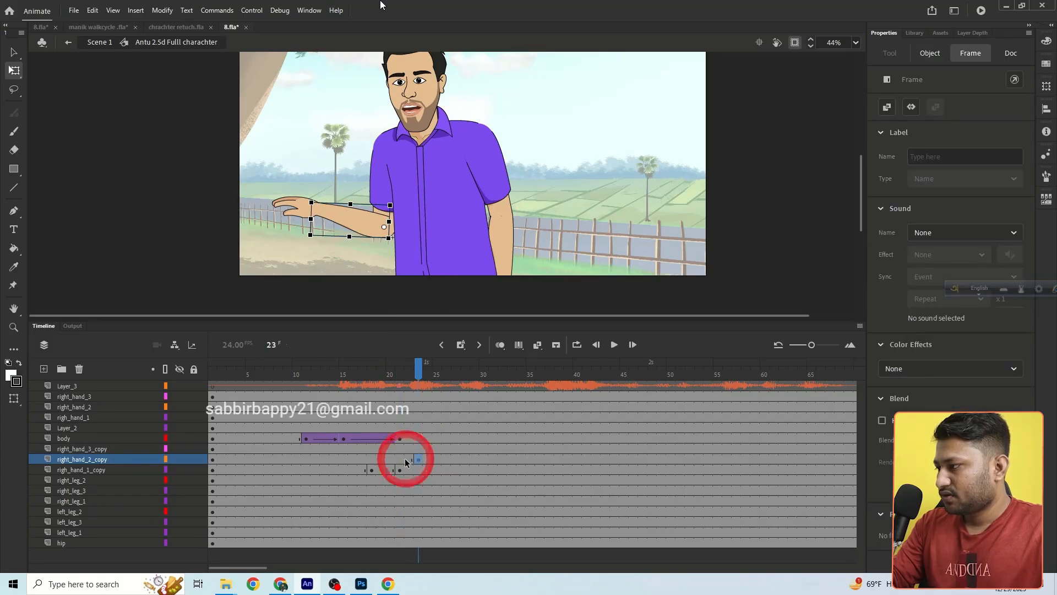
pyautogui.click(397, 469)
pyautogui.click(369, 457)
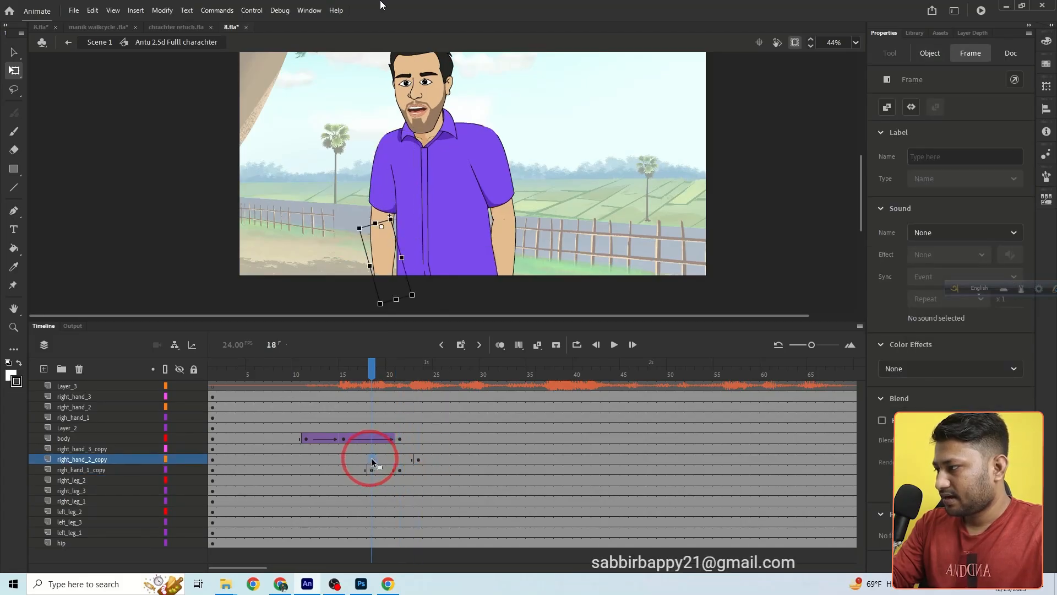
pyautogui.press('F6')
# Shift the righ_hand_1_copy keyframes to frames 13 and 16, and the right_hand_2_copy keyframes to frames 15 and 20.
pyautogui.click(397, 469)
pyautogui.click(369, 469)
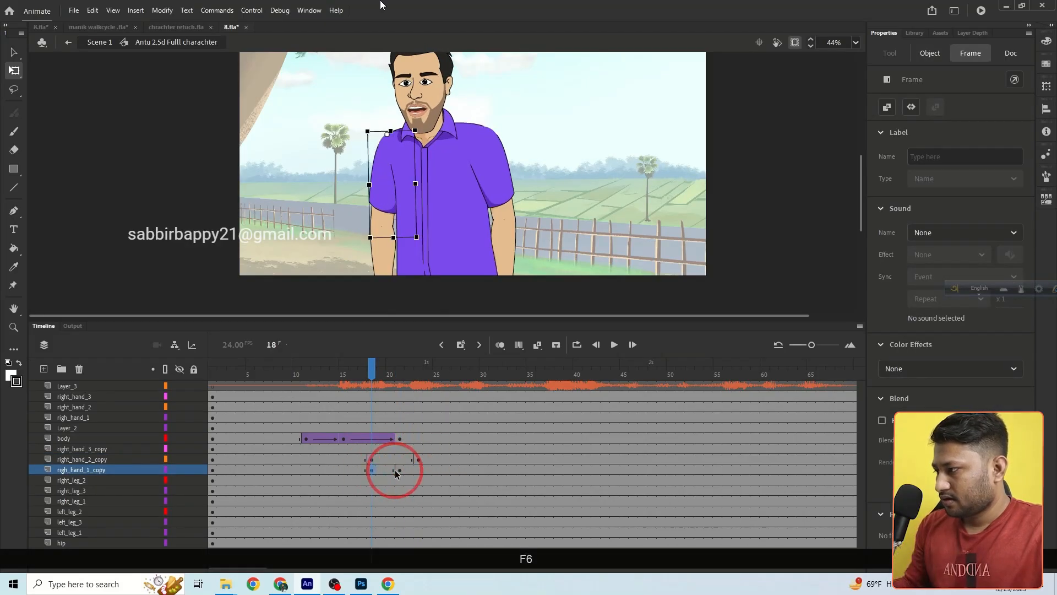
pyautogui.keyDown('shift'); pyautogui.click(398, 470); pyautogui.keyUp('shift')
pyautogui.moveTo(386, 468); pyautogui.dragTo(363, 464)
pyautogui.click(370, 460)
pyautogui.keyDown('shift'); pyautogui.click(419, 463); pyautogui.keyUp('shift')
pyautogui.click(388, 467)
# Create classic tweens between the moved keyframes on the righ_hand_1_copy and right_hand_2_copy layers, and scrub through the motion.
pyautogui.moveTo(389, 377); pyautogui.dragTo(331, 490)
pyautogui.click(340, 473)
pyautogui.click(538, 344)
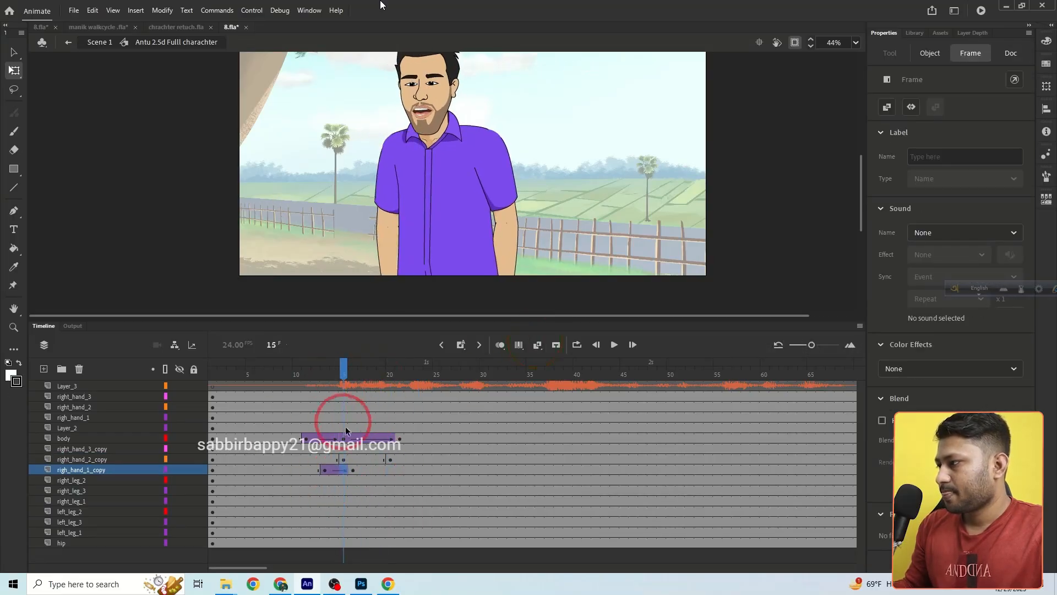
pyautogui.click(353, 460)
pyautogui.click(538, 345)
pyautogui.moveTo(353, 384); pyautogui.dragTo(400, 384)
# Insert a keyframe at frame 19 on righ_hand_1_copy, rotate the upper arm slightly outward, and preview the gesture.
pyautogui.click(388, 470)
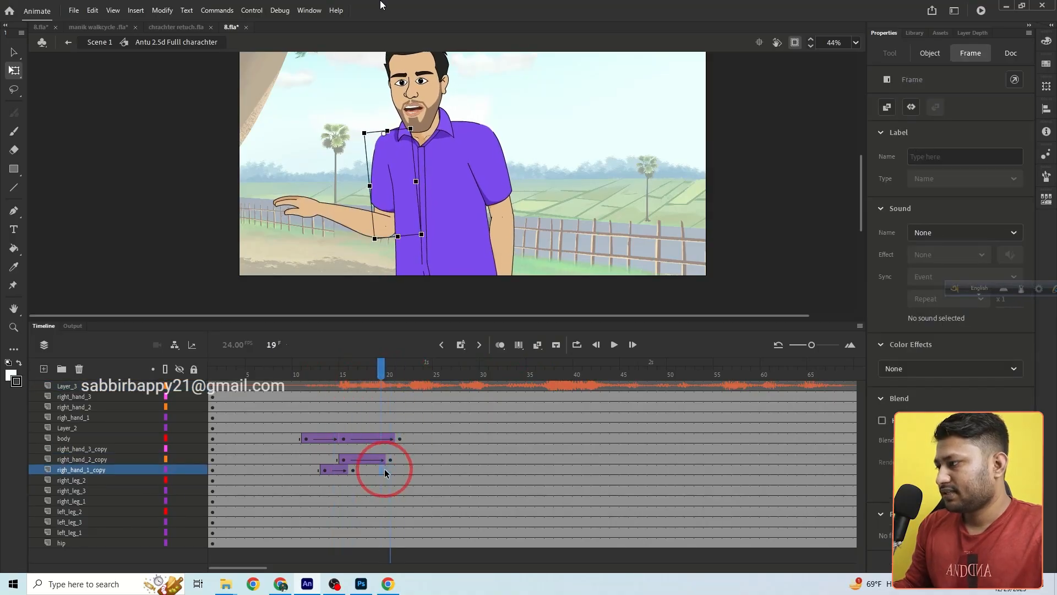
pyautogui.click(384, 468)
pyautogui.press('F6')
pyautogui.moveTo(424, 236); pyautogui.dragTo(400, 242)
pyautogui.moveTo(382, 386); pyautogui.dragTo(249, 387)
pyautogui.click(614, 345)
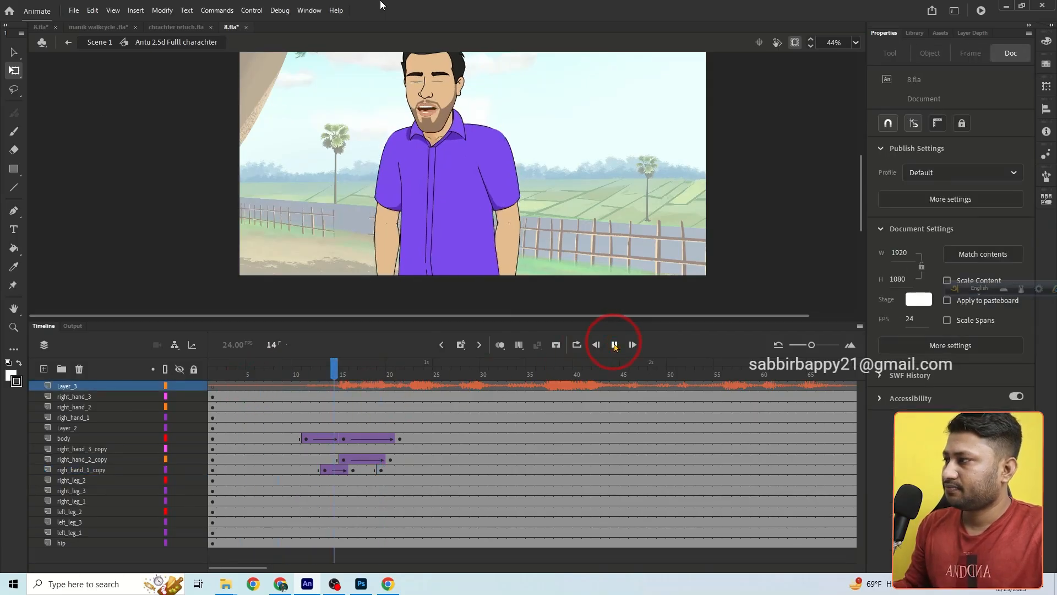
# Move the righ_hand_1_copy keyframes to frames 12 and 21, and the ending right_hand_2_copy keyframe to frame 22.
pyautogui.click(338, 380)
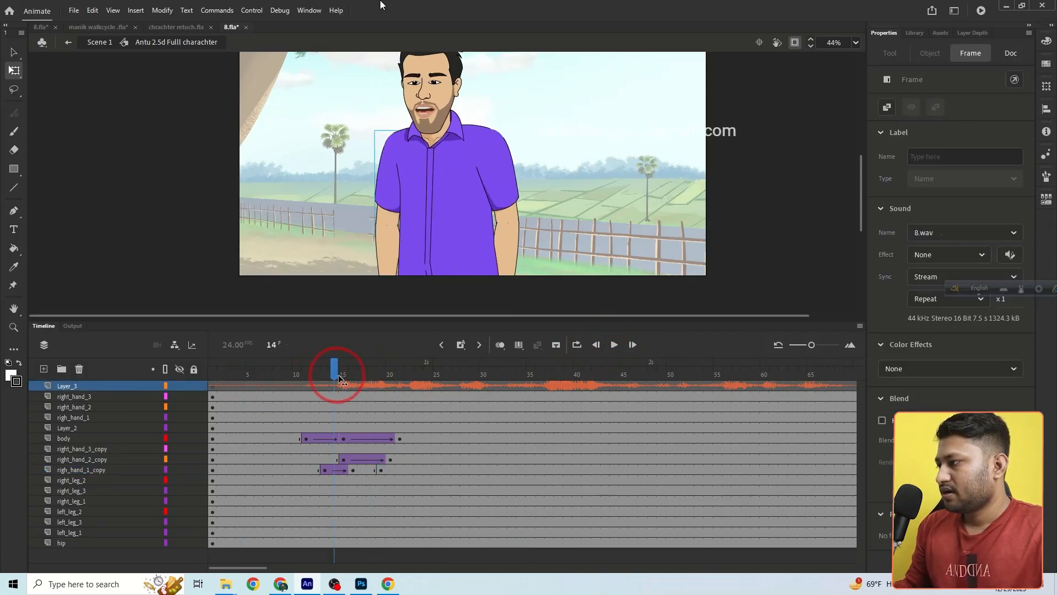
pyautogui.click(324, 470)
pyautogui.moveTo(324, 470); pyautogui.dragTo(315, 469)
pyautogui.click(390, 460)
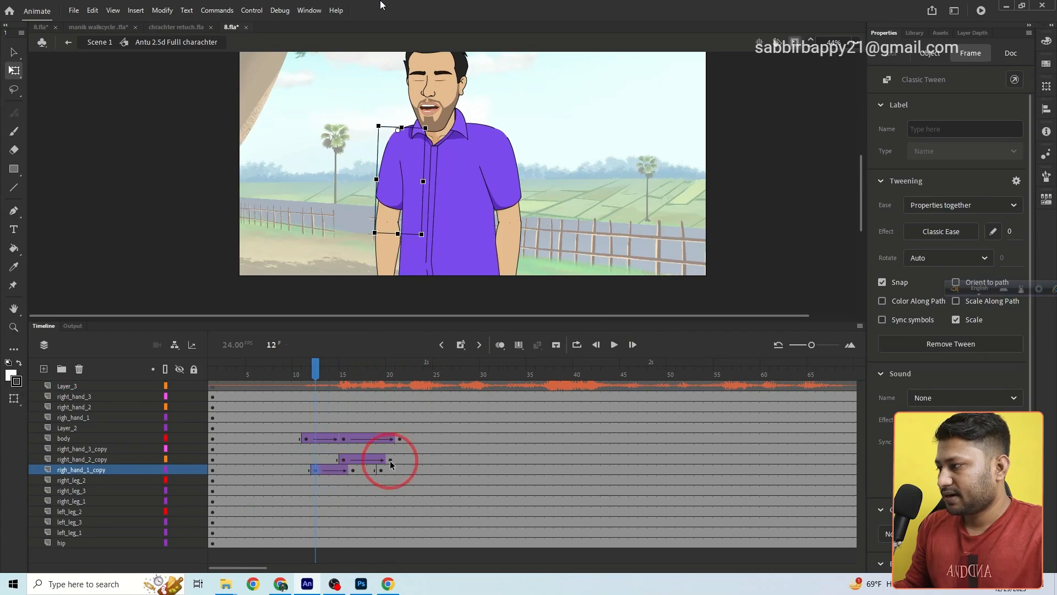
pyautogui.moveTo(401, 464); pyautogui.dragTo(399, 470)
pyautogui.click(381, 471)
# Create a classic tween between frames 16 and 21 on righ_hand_1_copy and play back the arm gesture.
pyautogui.click(324, 381)
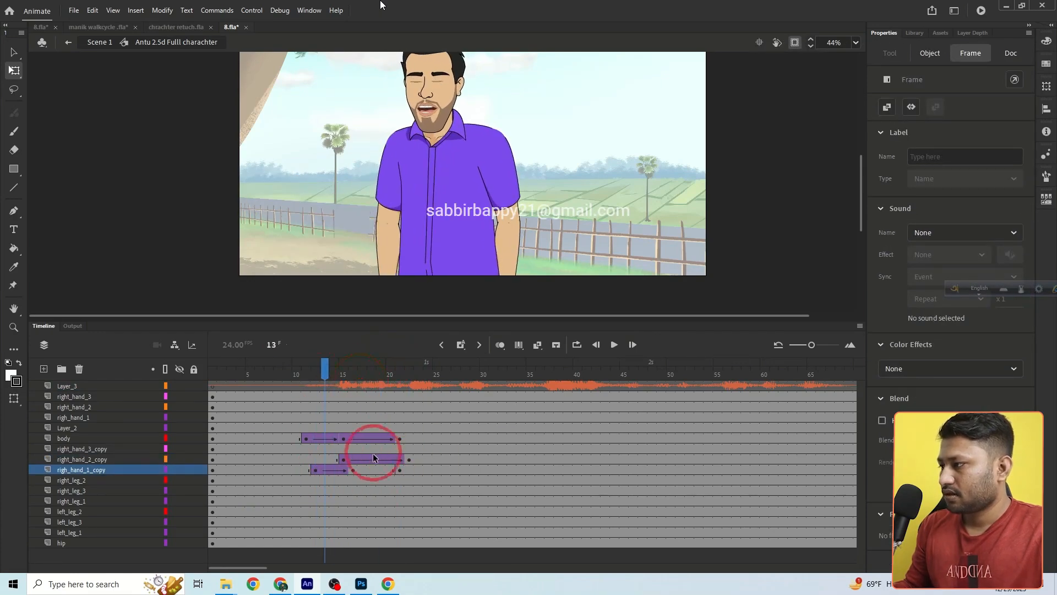
pyautogui.click(372, 469)
pyautogui.click(537, 345)
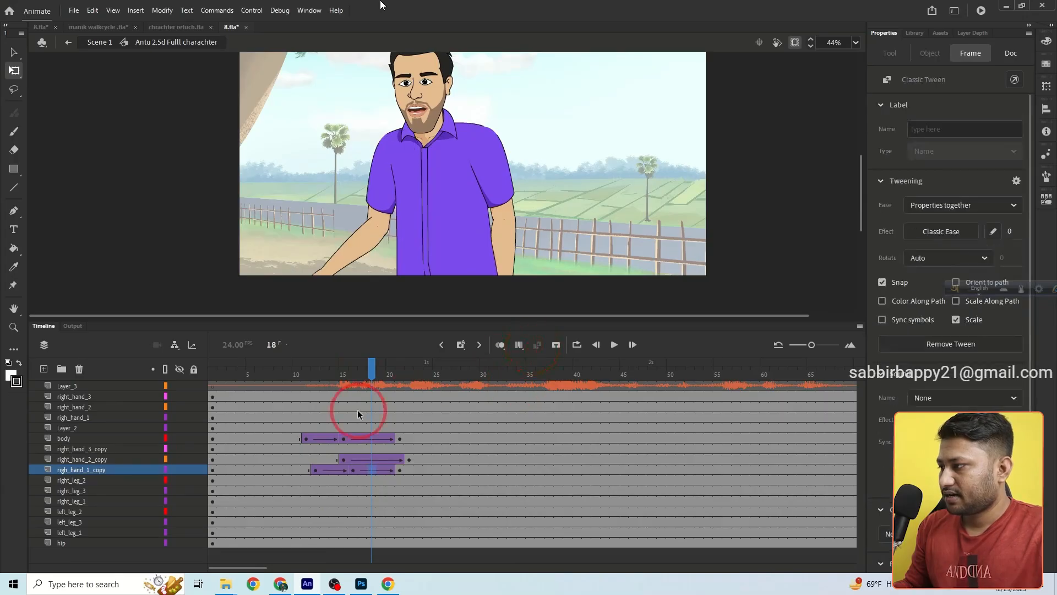
pyautogui.click(346, 386)
pyautogui.click(614, 345)
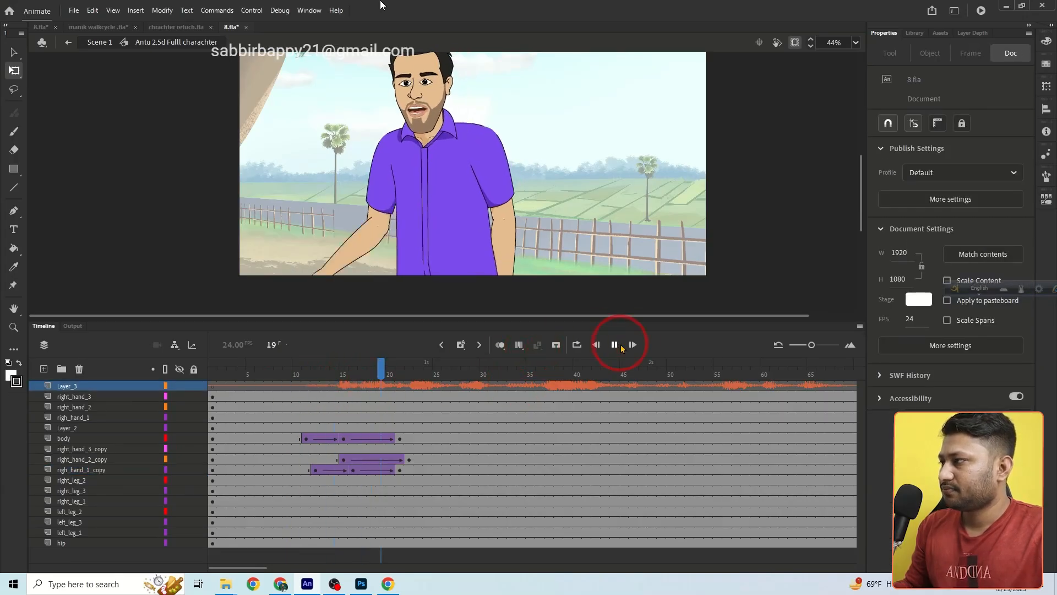
pyautogui.moveTo(385, 370); pyautogui.dragTo(307, 369)
pyautogui.click(612, 342)
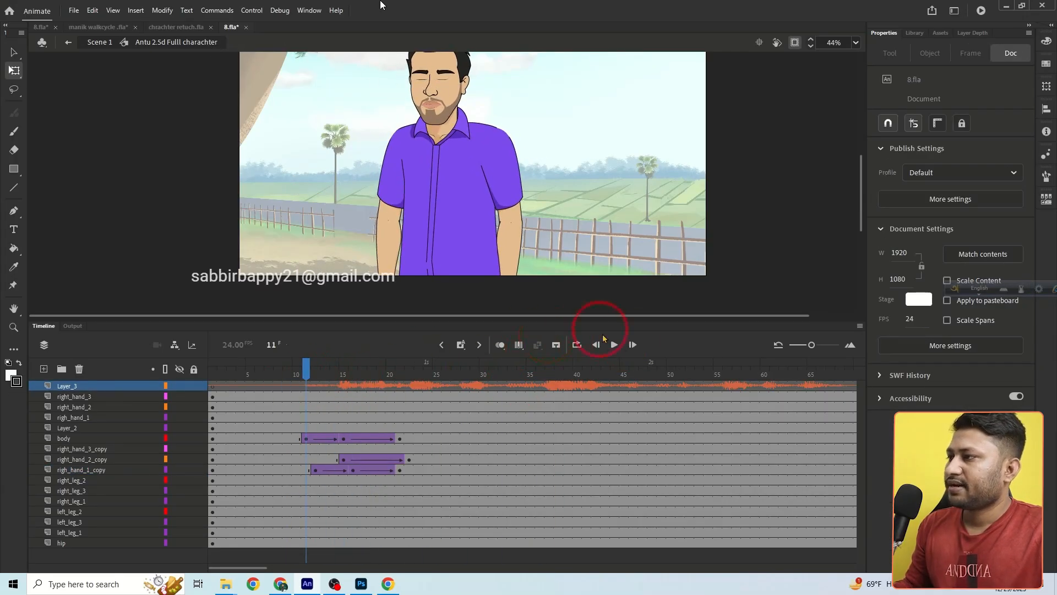
pyautogui.moveTo(391, 361)
pyautogui.mouseDown()
pyautogui.moveTo(412, 365)
pyautogui.moveTo(411, 390)
pyautogui.mouseUp()
# Adjust the raised arm's pose at frame 22 by rotating the upper arm slightly outward and repositioning the forearm to match.
pyautogui.click(408, 458)
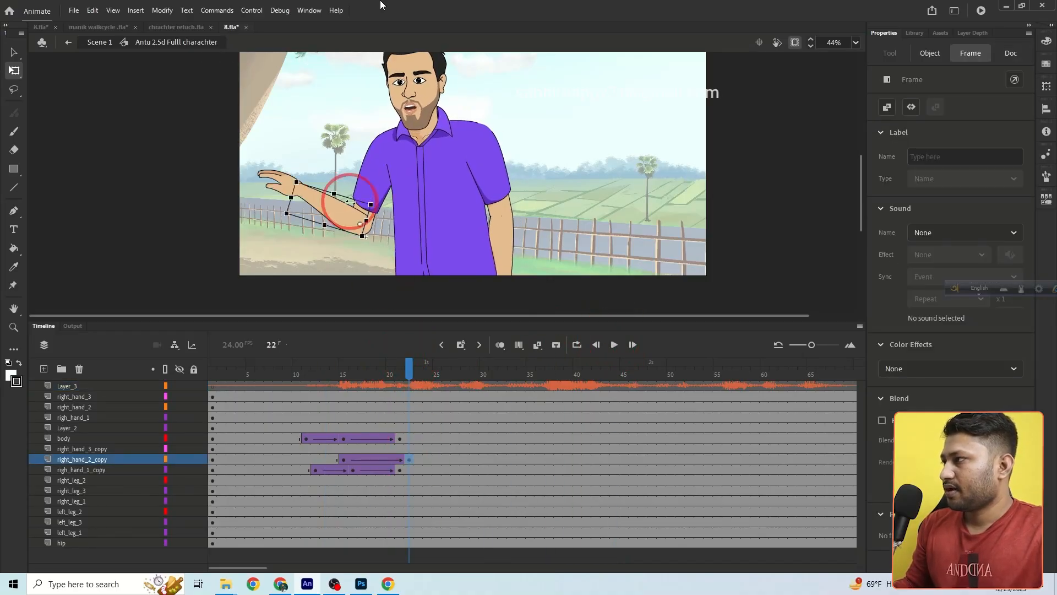
pyautogui.click(304, 189)
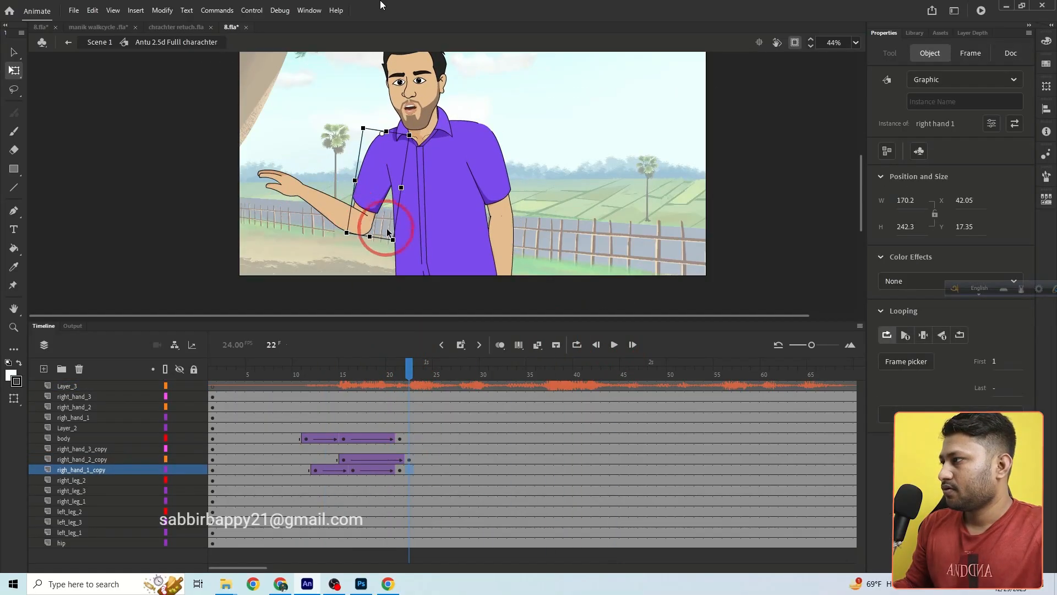
pyautogui.moveTo(396, 245); pyautogui.dragTo(389, 242)
pyautogui.click(325, 202)
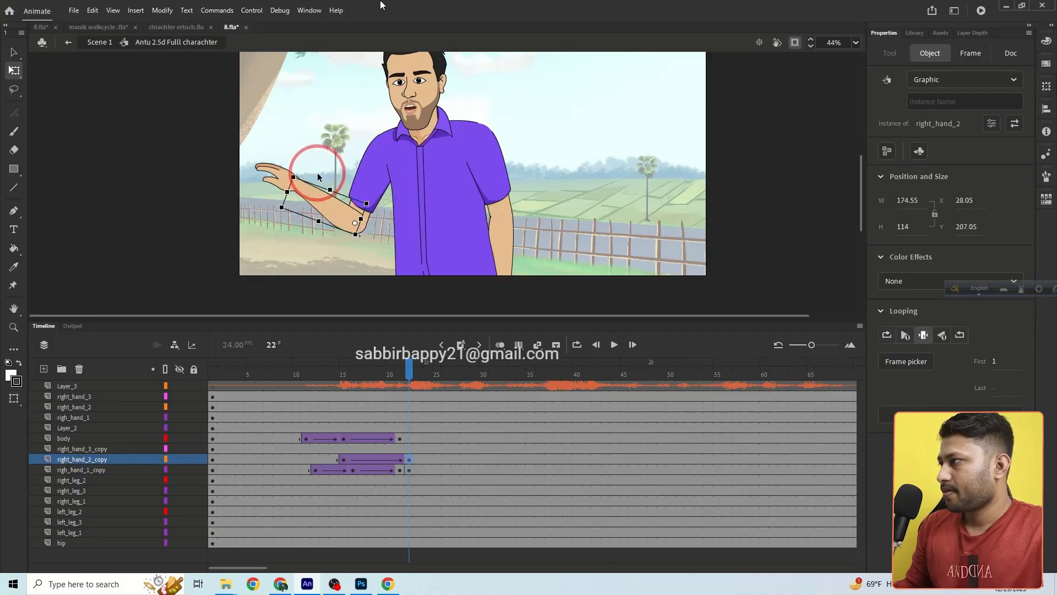
pyautogui.moveTo(296, 173); pyautogui.dragTo(303, 172)
pyautogui.click(341, 229)
# Insert a keyframe at frame 19 on right_hand_3_copy for the gesturing hand.
pyautogui.press('space')
pyautogui.moveTo(387, 206); pyautogui.dragTo(388, 231)
pyautogui.press('v')
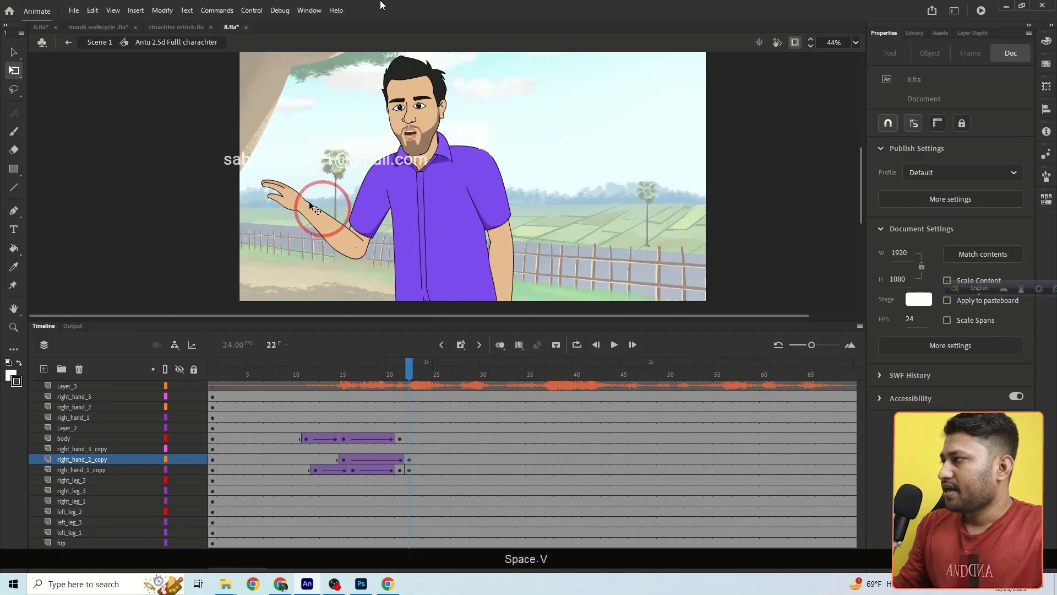
pyautogui.click(289, 196)
pyautogui.click(382, 447)
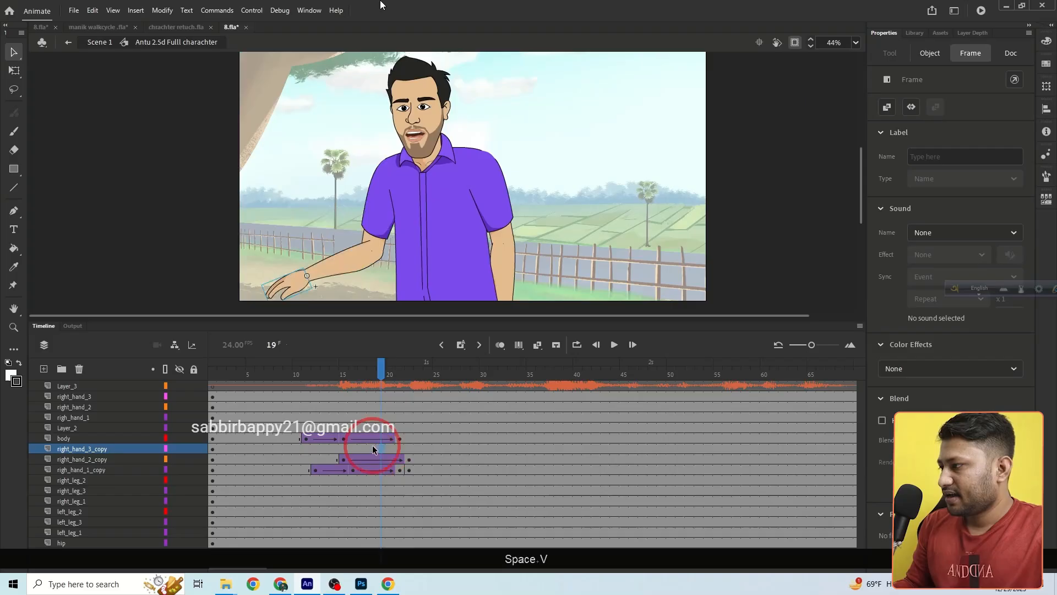
pyautogui.click(372, 447)
pyautogui.click(382, 448)
pyautogui.rightClick(381, 449)
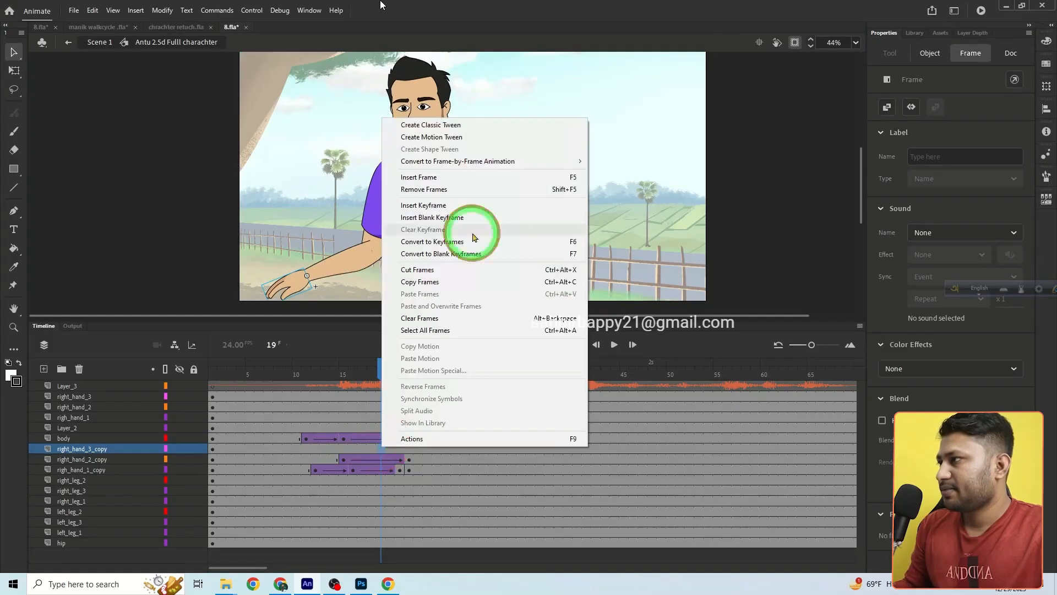
pyautogui.click(452, 205)
# Try several hand poses at frame 19 with the frame picker and choose pose 11.
pyautogui.click(300, 289)
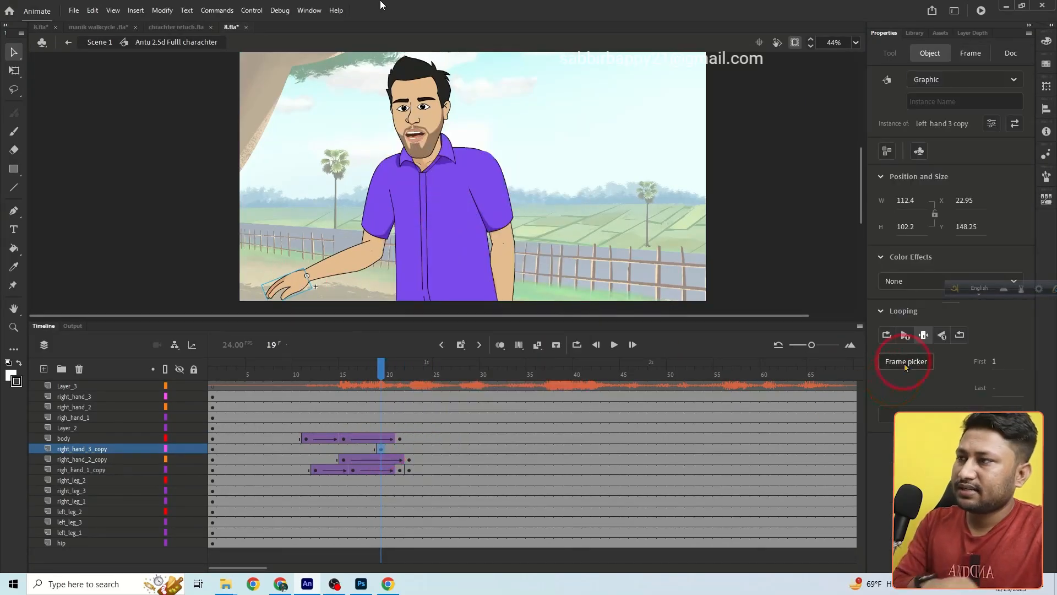
pyautogui.click(906, 364)
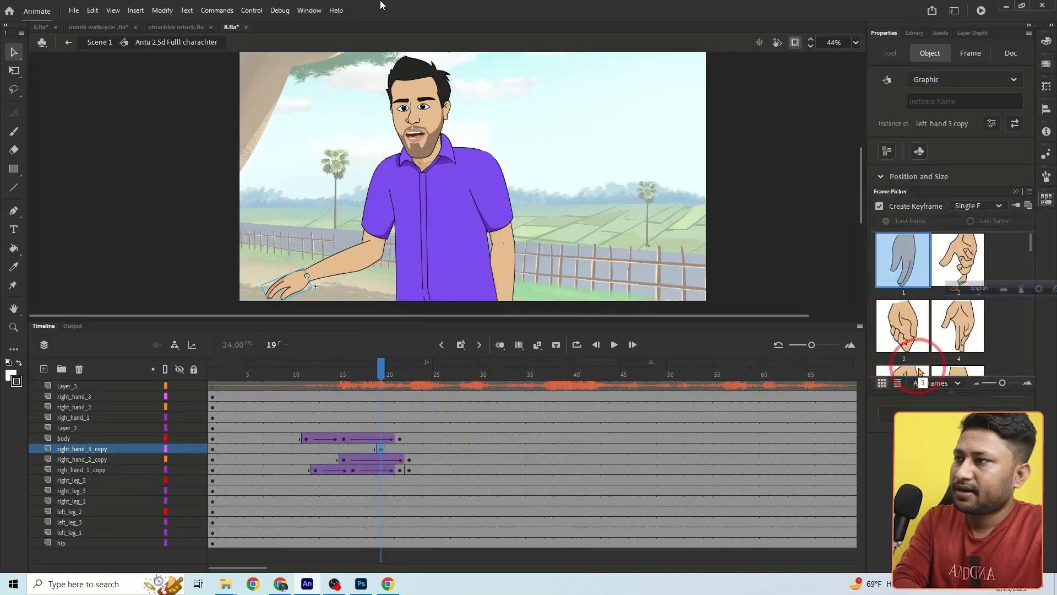
pyautogui.click(947, 272)
pyautogui.scroll(-2, 950, 268)
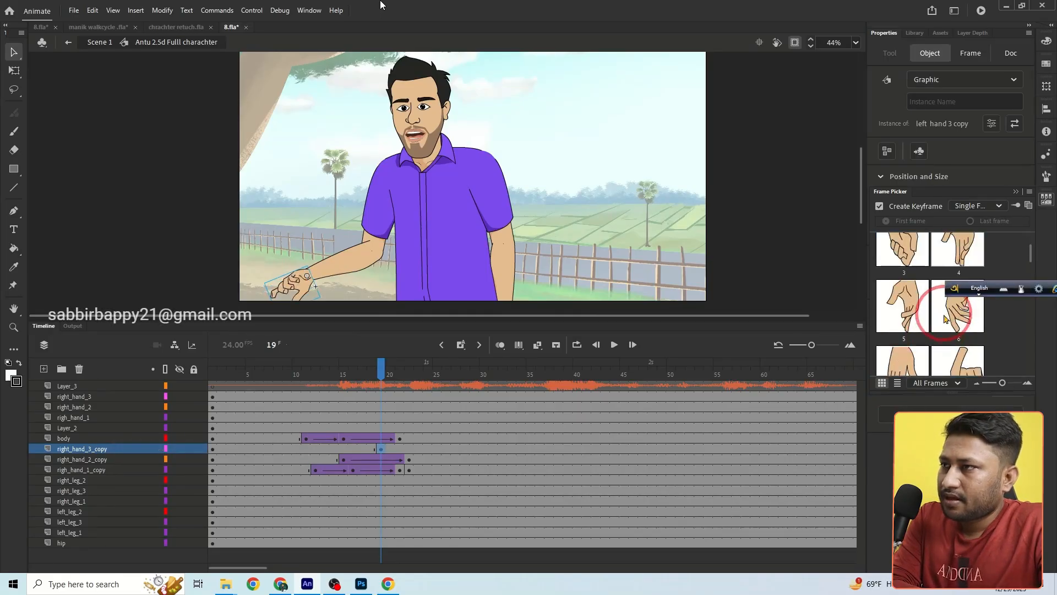
pyautogui.click(956, 258)
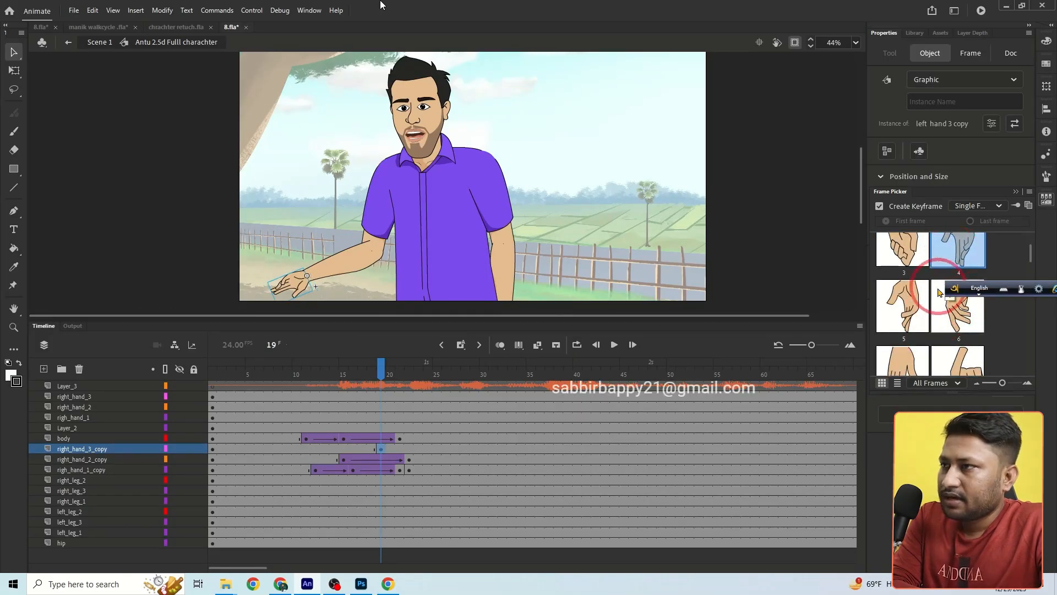
pyautogui.scroll(-1, 943, 289)
pyautogui.click(909, 271)
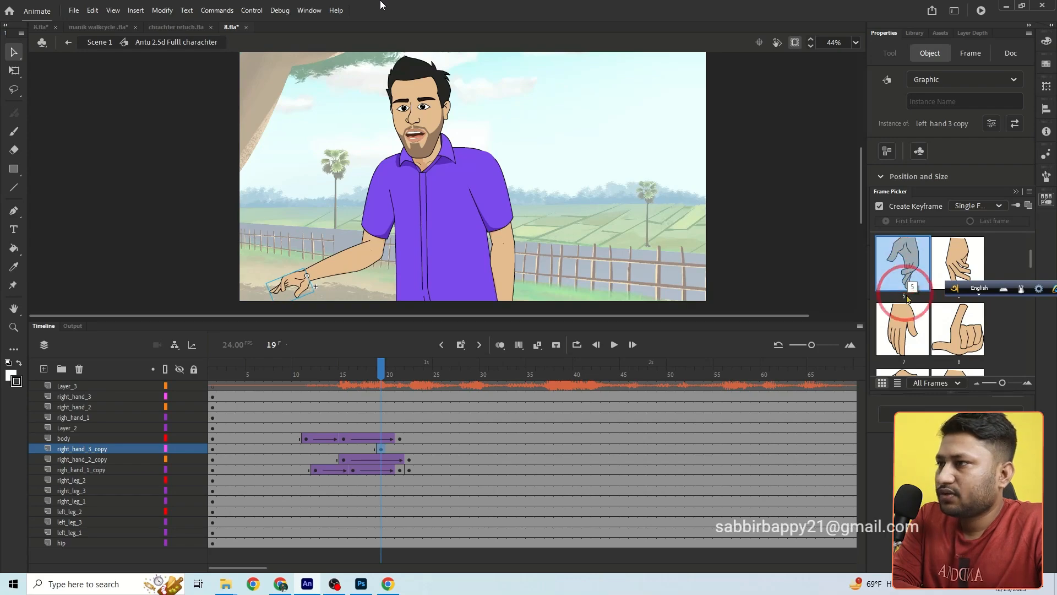
pyautogui.scroll(-2, 907, 297)
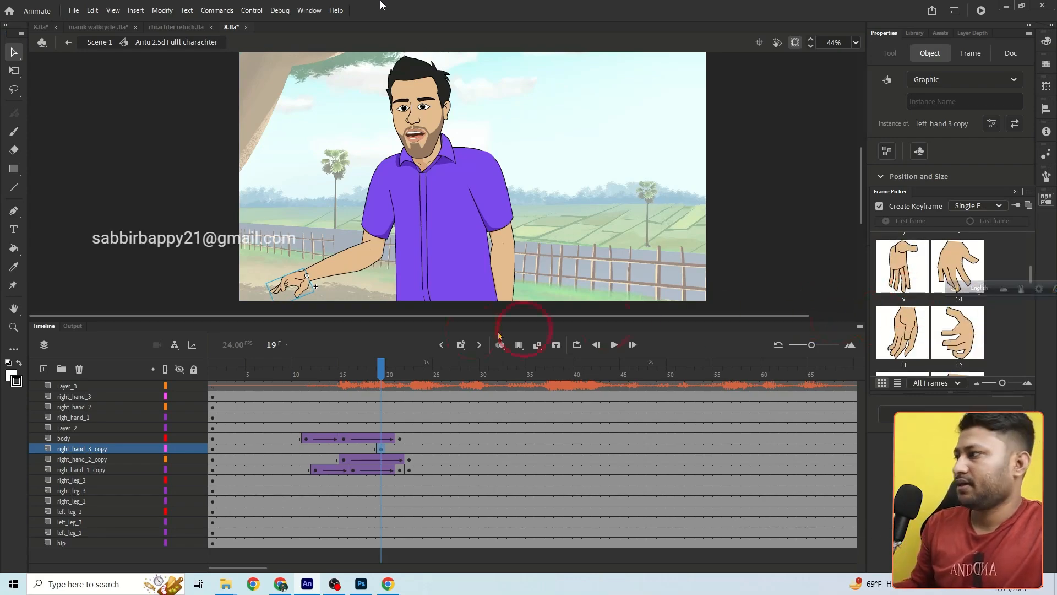
pyautogui.click(893, 340)
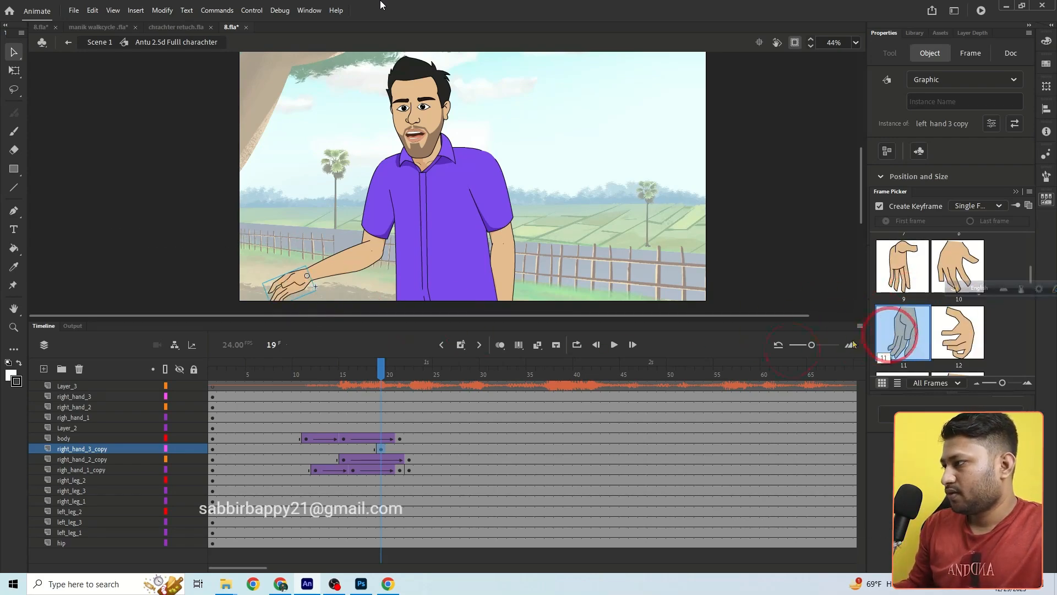
# Check the hand around the gesture and insert a keyframe at frame 21 on right_hand_3_copy.
pyautogui.click(362, 472)
pyautogui.click(365, 449)
pyautogui.moveTo(377, 451); pyautogui.dragTo(396, 449)
pyautogui.rightClick(399, 448)
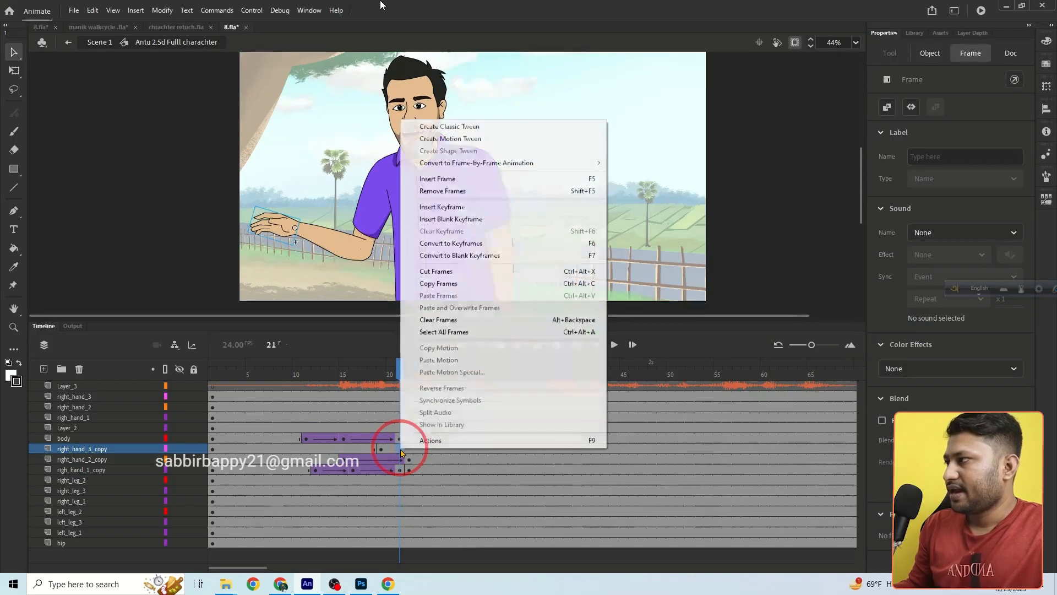
pyautogui.click(443, 207)
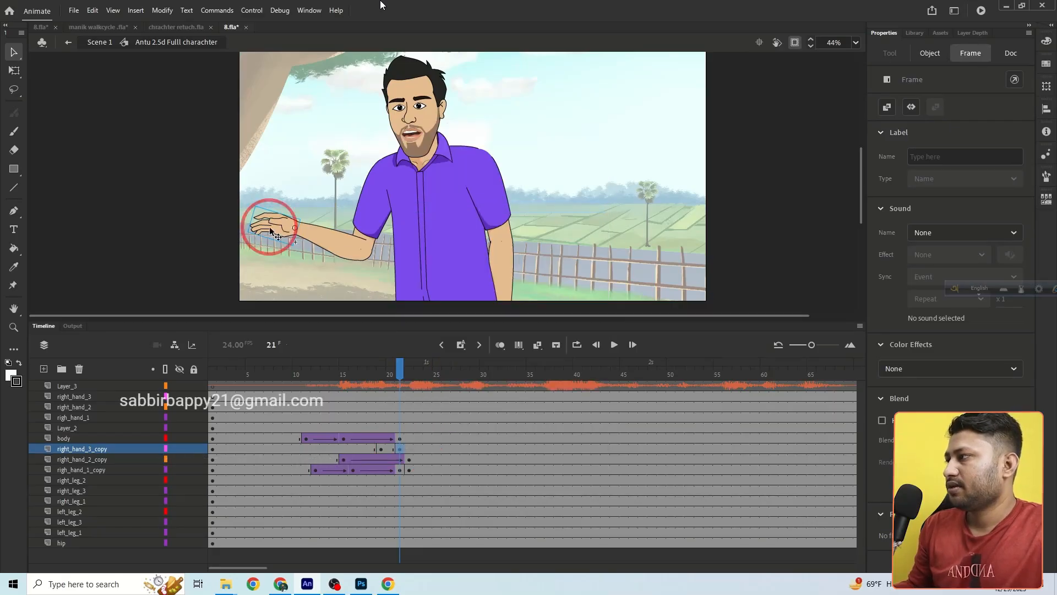
# Compare hand poses at frame 21 with the frame picker and choose pose 4.
pyautogui.click(899, 367)
pyautogui.scroll(-3, 901, 331)
pyautogui.scroll(-1, 903, 323)
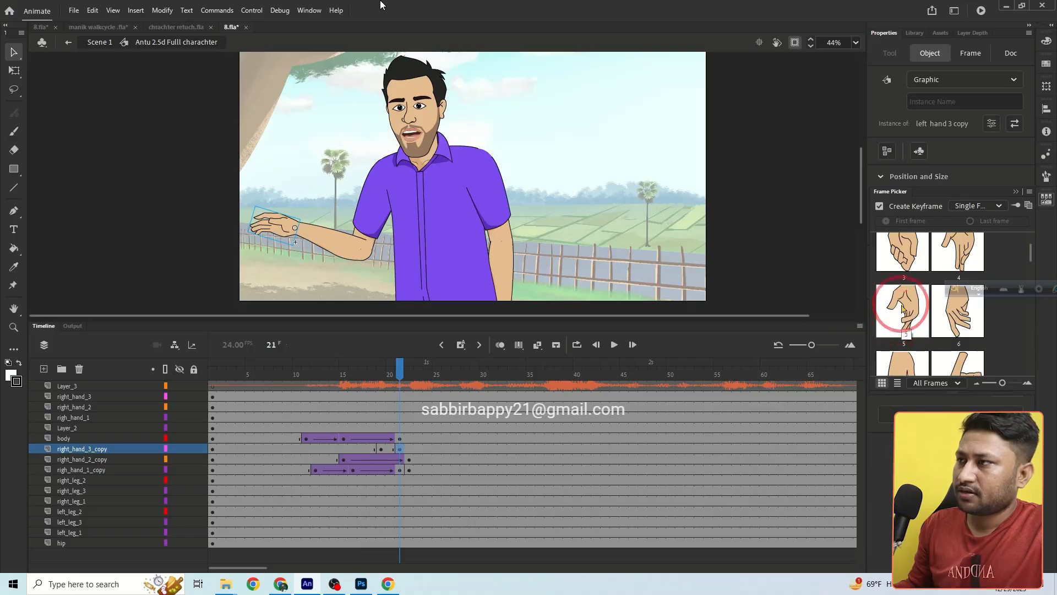
pyautogui.click(904, 314)
pyautogui.scroll(2, 931, 289)
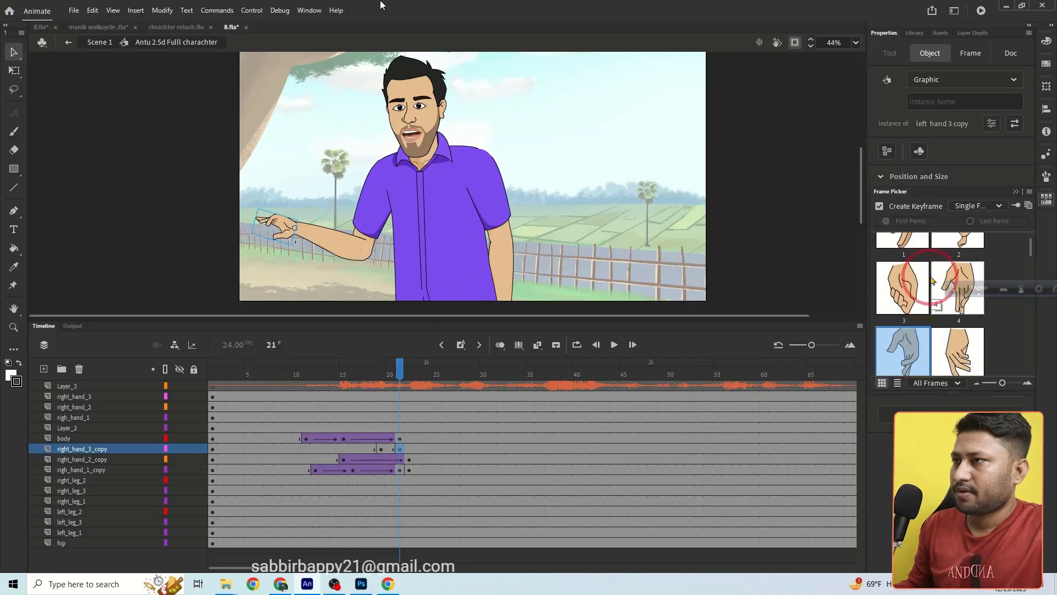
pyautogui.scroll(2, 933, 289)
pyautogui.click(1016, 192)
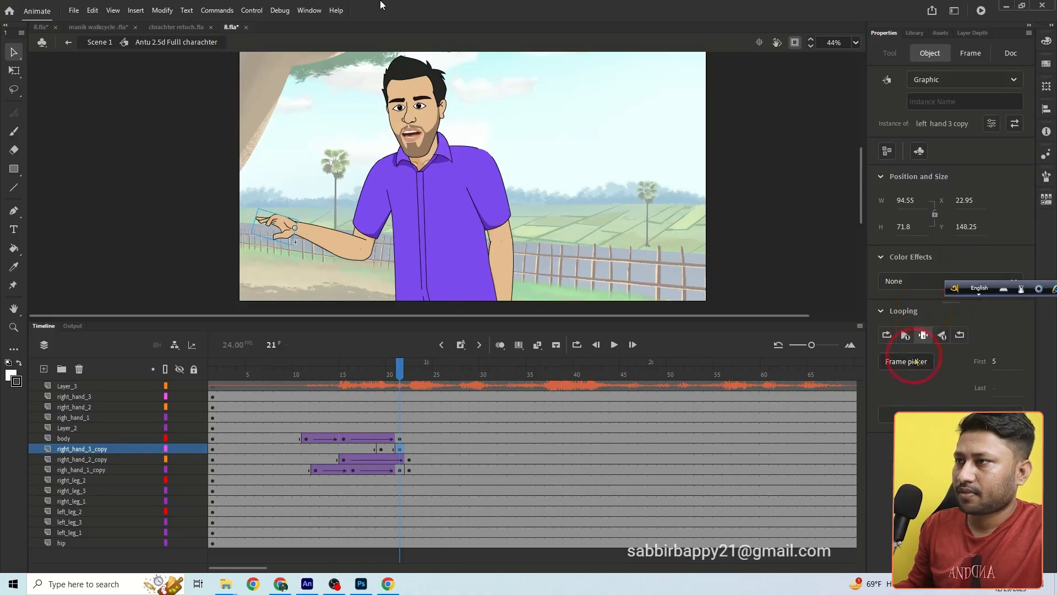
pyautogui.click(917, 360)
pyautogui.click(964, 265)
# Open the raised hand's symbol for editing, select all of the hand artwork at frame 4 and flip it vertically.
pyautogui.click(310, 274)
pyautogui.hotkey('ctrl', 'space')
pyautogui.keyDown('ctrl'); pyautogui.click(324, 230); pyautogui.keyUp('ctrl')
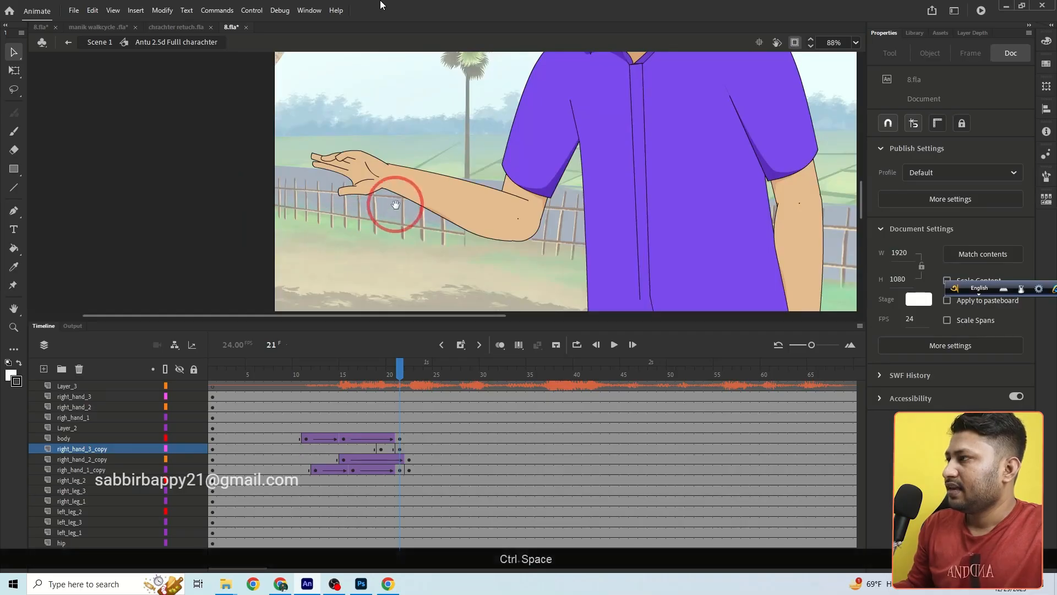
pyautogui.click(355, 214)
pyautogui.doubleClick(355, 215)
pyautogui.moveTo(400, 158); pyautogui.dragTo(297, 278)
pyautogui.hotkey('ctrl', 'space')
pyautogui.keyDown('ctrl'); pyautogui.click(347, 224); pyautogui.keyUp('ctrl')
pyautogui.rightClick(408, 219)
pyautogui.moveTo(529, 410)
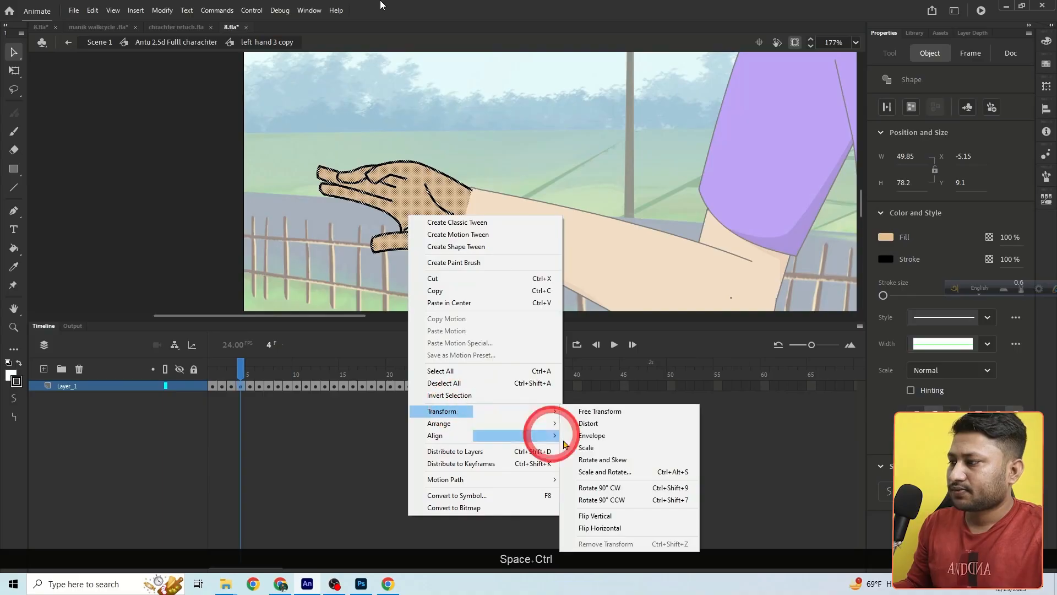
pyautogui.click(605, 518)
# Move the flipped hand onto the end of the forearm, enlarge it slightly and inspect the wrist joint.
pyautogui.moveTo(435, 240); pyautogui.dragTo(388, 228)
pyautogui.press('q')
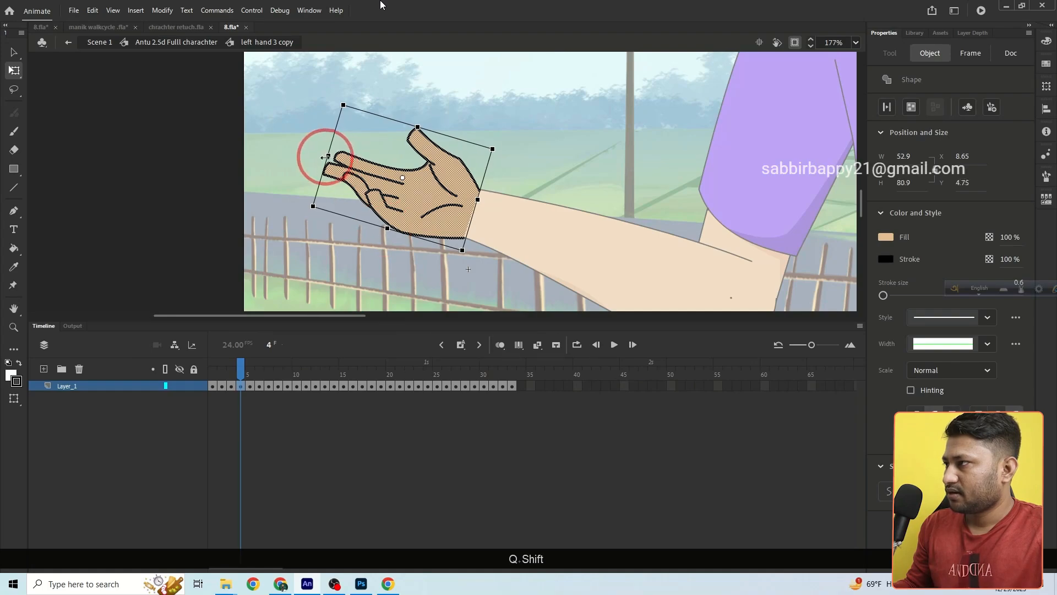
pyautogui.moveTo(328, 156); pyautogui.dragTo(323, 155)
pyautogui.keyDown('ctrl'); pyautogui.click(447, 210); pyautogui.keyUp('ctrl')
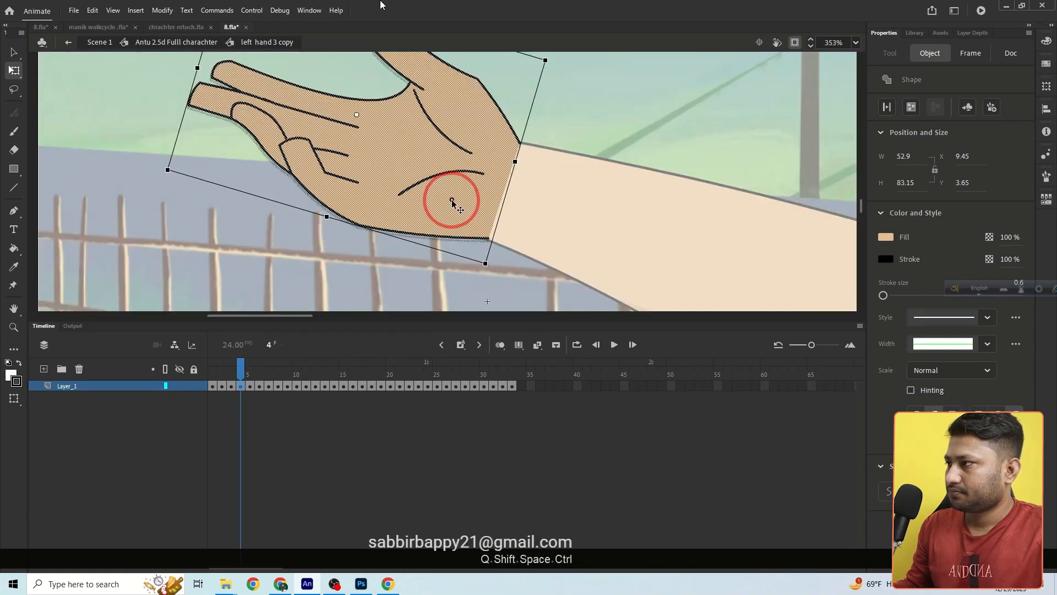
pyautogui.keyDown('ctrl'); pyautogui.keyDown('alt'); pyautogui.click(514, 170); pyautogui.keyUp('alt'); pyautogui.keyUp('ctrl')
pyautogui.keyDown('ctrl'); pyautogui.keyDown('alt'); pyautogui.click(463, 160); pyautogui.keyUp('alt'); pyautogui.keyUp('ctrl')
pyautogui.keyDown('ctrl'); pyautogui.keyDown('alt'); pyautogui.click(383, 221); pyautogui.keyUp('alt'); pyautogui.keyUp('ctrl')
# Reselect the whole hand artwork for free transform and move its transformation point to the wrist.
pyautogui.press('v')
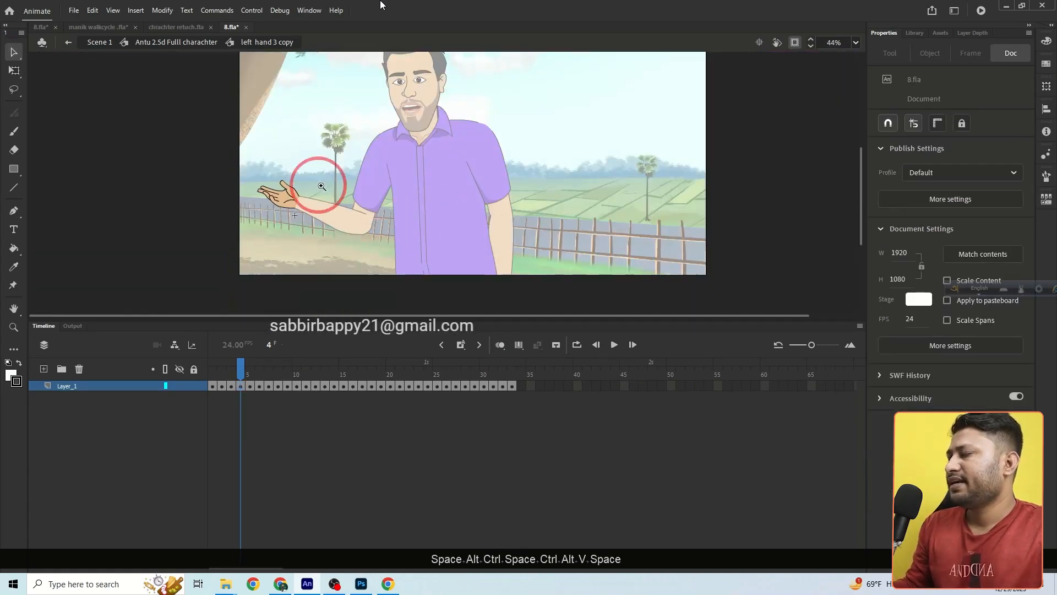
pyautogui.keyDown('ctrl'); pyautogui.click(311, 183); pyautogui.keyUp('ctrl')
pyautogui.keyDown('ctrl'); pyautogui.click(361, 195); pyautogui.keyUp('ctrl')
pyautogui.moveTo(616, 109); pyautogui.dragTo(359, 275)
pyautogui.press('q')
pyautogui.click(474, 227)
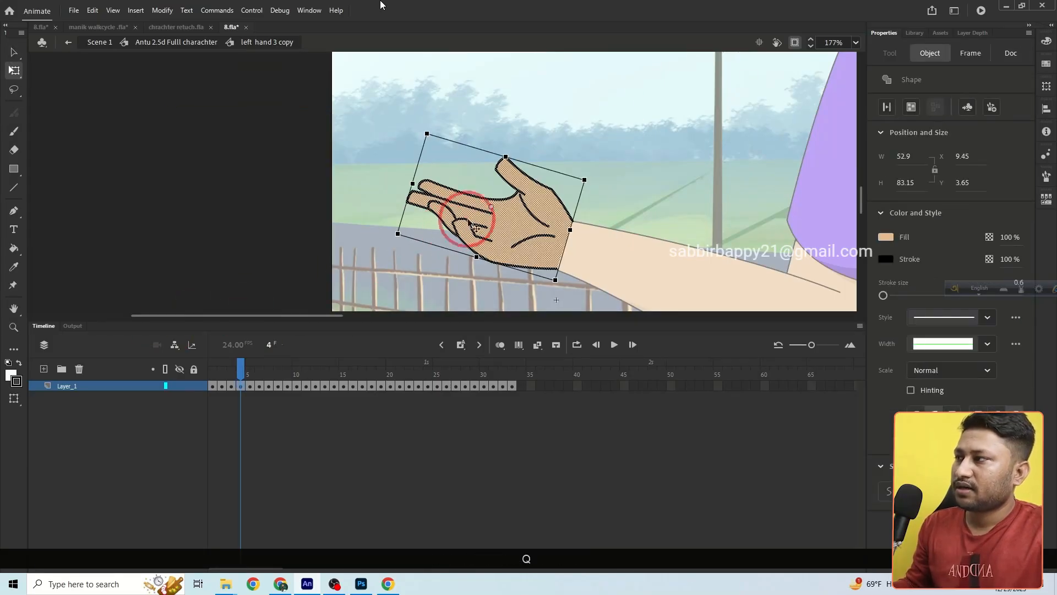
pyautogui.moveTo(486, 208); pyautogui.dragTo(543, 218)
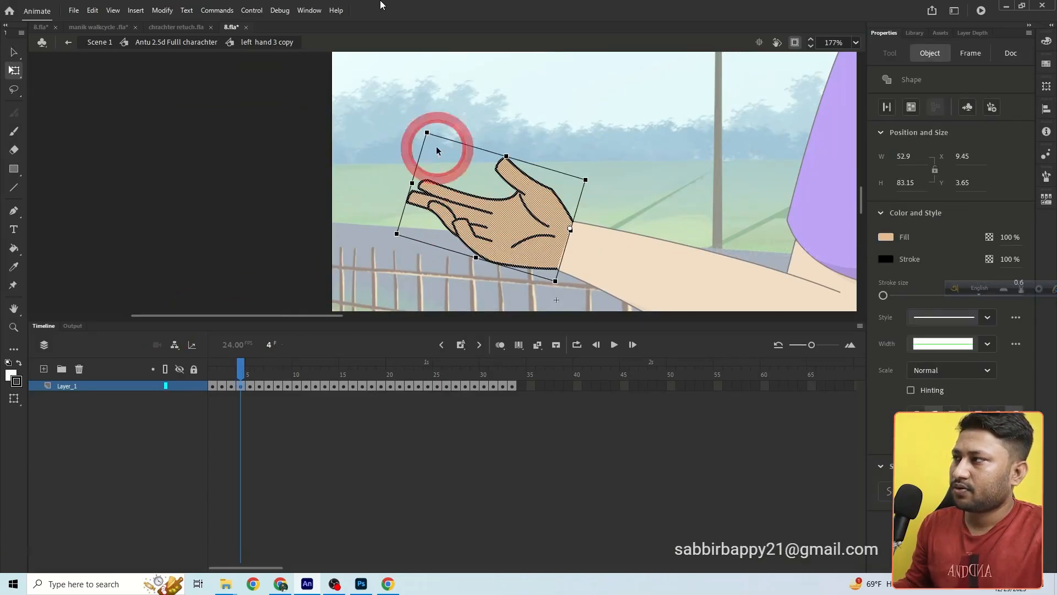
# Scale the hand artwork proportionally from the wrist to about 63 by 99 px, keeping its fingers pointing away from the forearm.
pyautogui.moveTo(420, 118); pyautogui.dragTo(643, 276)
pyautogui.press('space')
pyautogui.moveTo(709, 264); pyautogui.dragTo(565, 202)
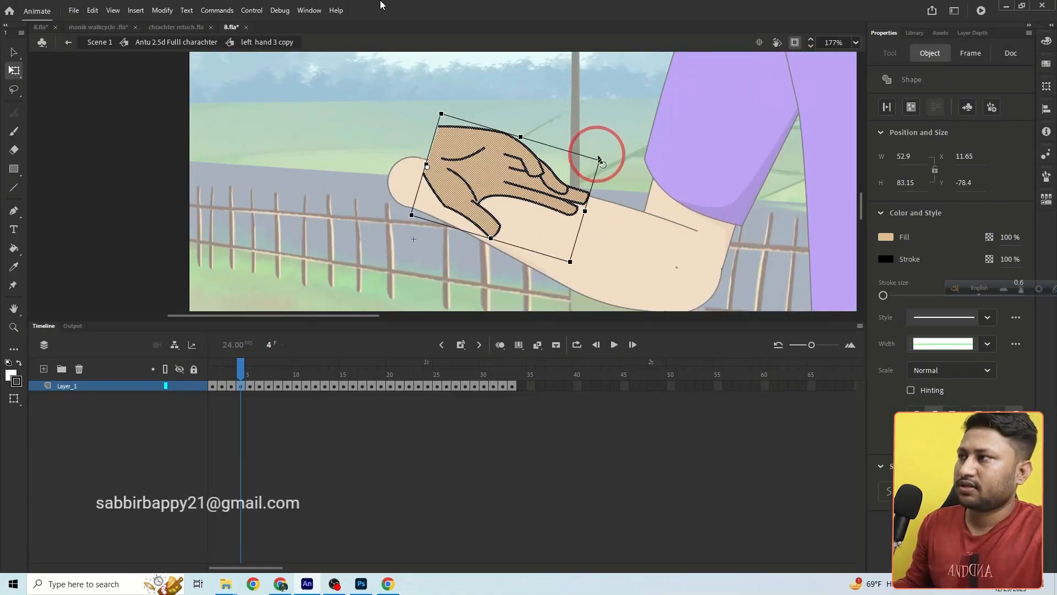
pyautogui.press('shift')
pyautogui.moveTo(570, 261); pyautogui.dragTo(587, 277)
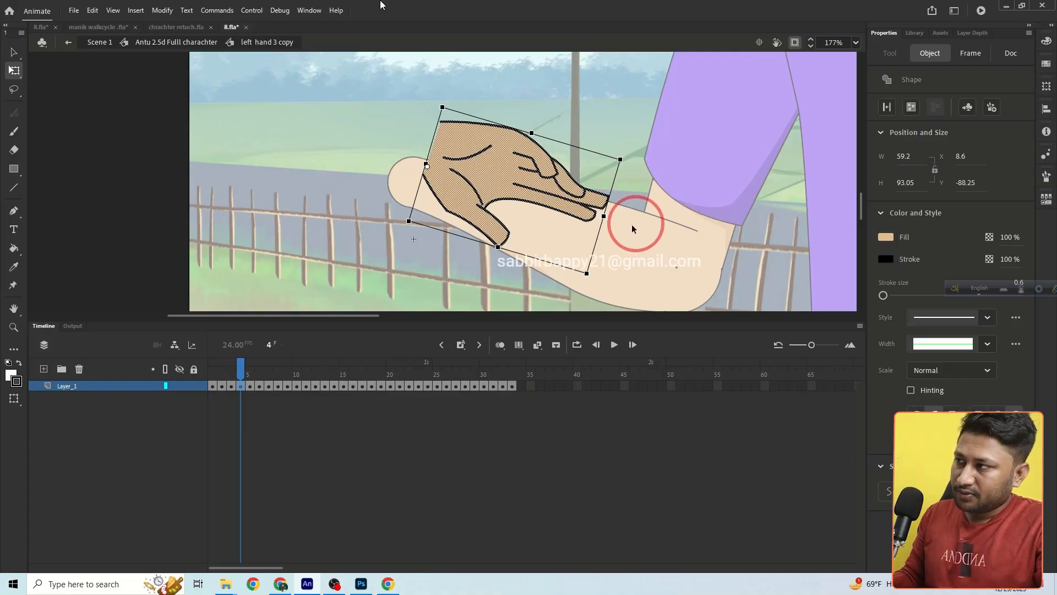
pyautogui.press('shift')
pyautogui.moveTo(587, 271); pyautogui.dragTo(595, 280)
pyautogui.moveTo(636, 172); pyautogui.dragTo(395, 188)
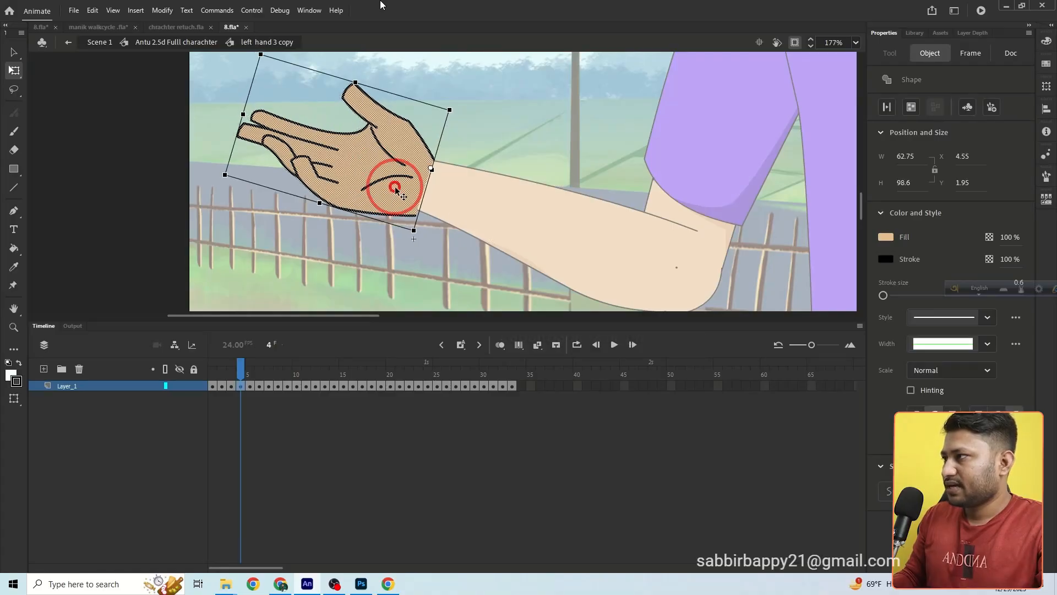
pyautogui.moveTo(225, 175); pyautogui.dragTo(229, 175)
pyautogui.click(248, 194)
pyautogui.keyDown('ctrl'); pyautogui.click(343, 197); pyautogui.keyUp('ctrl')
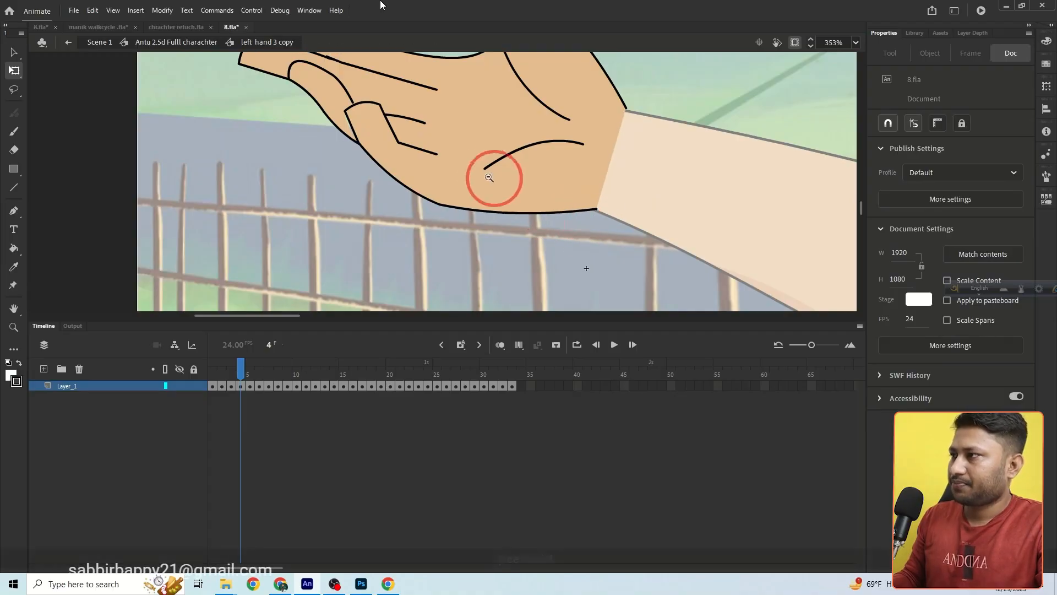
# Leave the hand symbol and return to the character symbol's timeline with the whole scene in view.
pyautogui.keyDown('ctrl'); pyautogui.keyDown('alt'); pyautogui.click(483, 155); pyautogui.keyUp('alt'); pyautogui.keyUp('ctrl')
pyautogui.keyDown('ctrl'); pyautogui.keyDown('alt'); pyautogui.click(482, 155); pyautogui.keyUp('alt'); pyautogui.keyUp('ctrl')
pyautogui.doubleClick(477, 155)
pyautogui.keyDown('ctrl'); pyautogui.keyDown('alt'); pyautogui.click(478, 153); pyautogui.keyUp('alt'); pyautogui.keyUp('ctrl')
pyautogui.keyDown('ctrl'); pyautogui.keyDown('alt'); pyautogui.click(478, 153); pyautogui.keyUp('alt'); pyautogui.keyUp('ctrl')
pyautogui.click(489, 177)
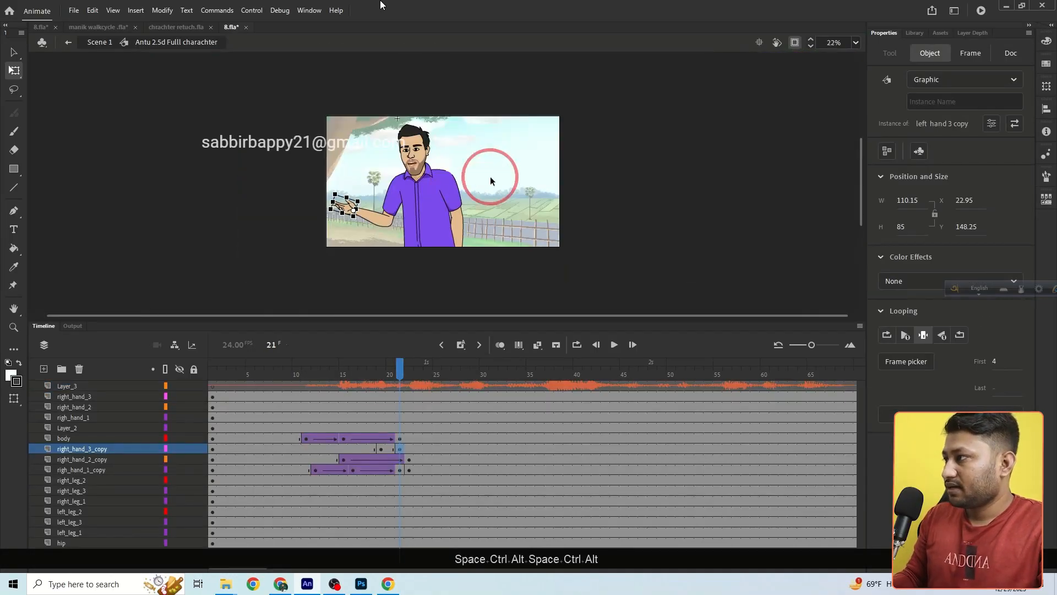
# Play and scrub the first 27 frames to check the arm gesture and body lean against the voice.
pyautogui.keyDown('ctrl'); pyautogui.click(399, 198); pyautogui.keyUp('ctrl')
pyautogui.moveTo(400, 379); pyautogui.dragTo(213, 366)
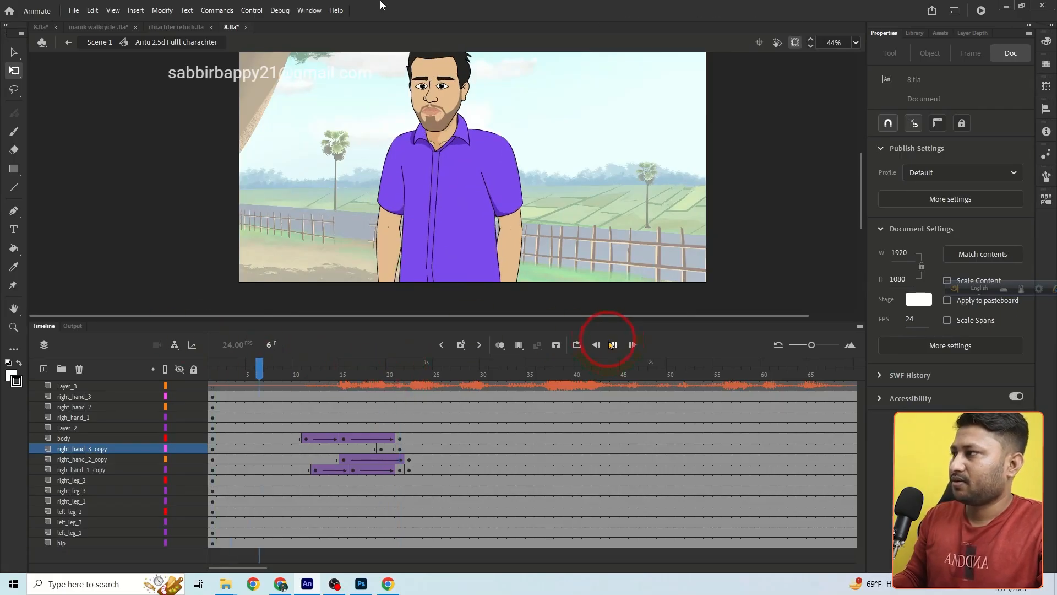
pyautogui.click(316, 368)
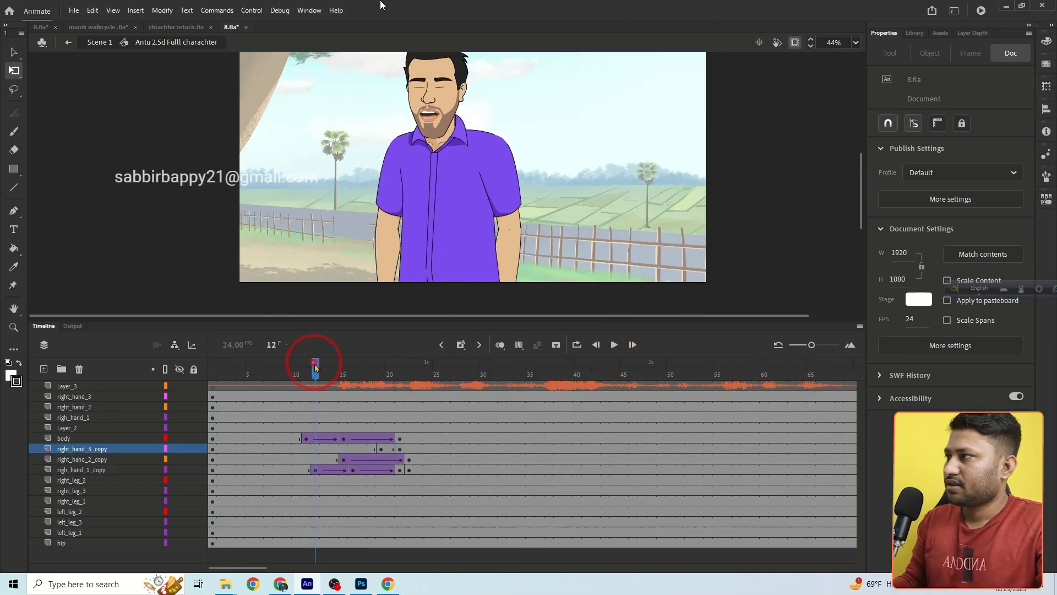
pyautogui.click(226, 377)
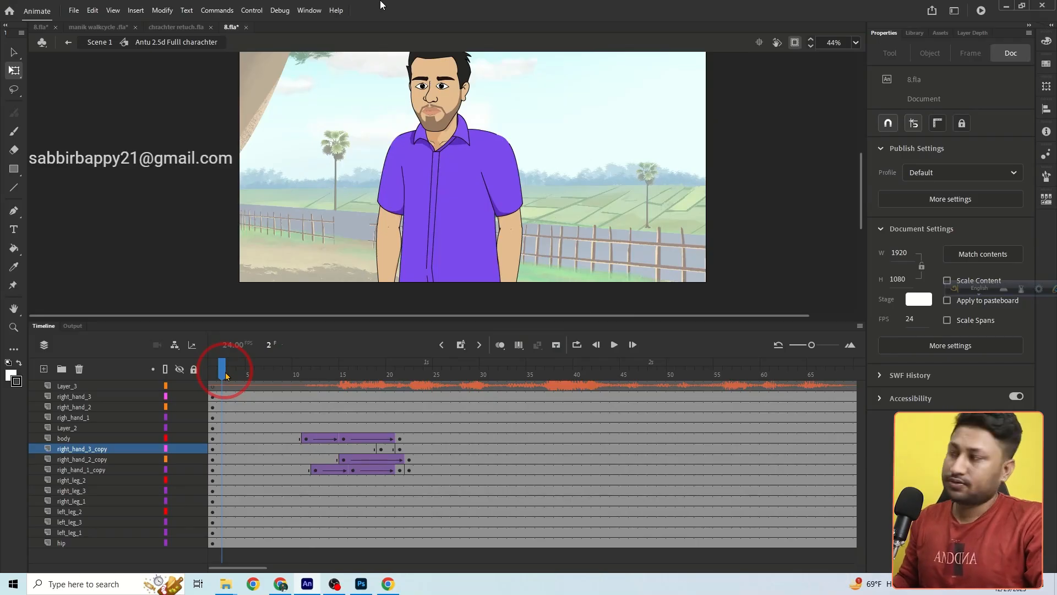
pyautogui.click(614, 344)
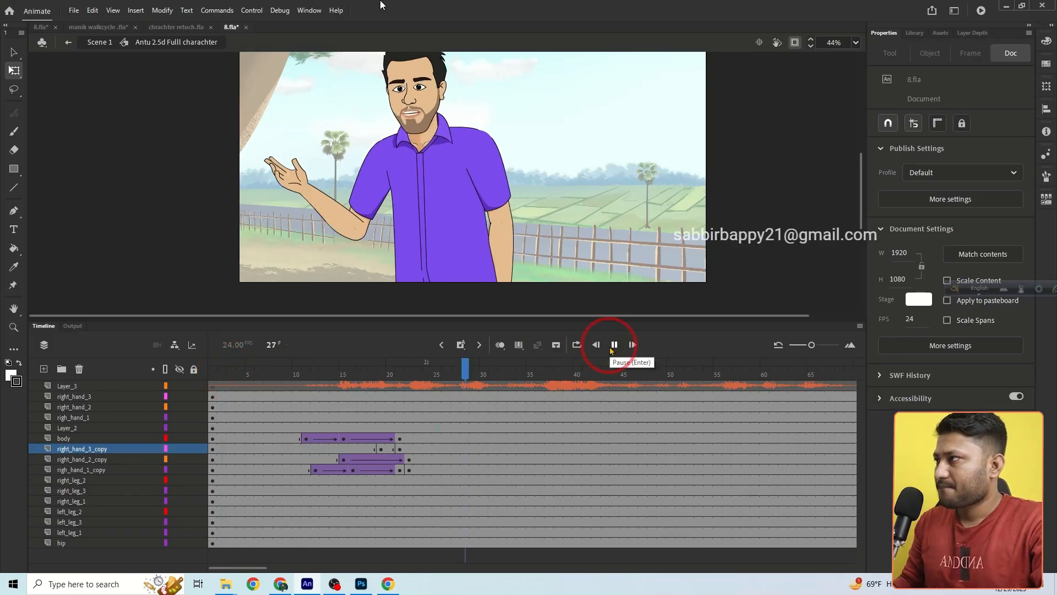
pyautogui.moveTo(559, 370); pyautogui.dragTo(391, 377)
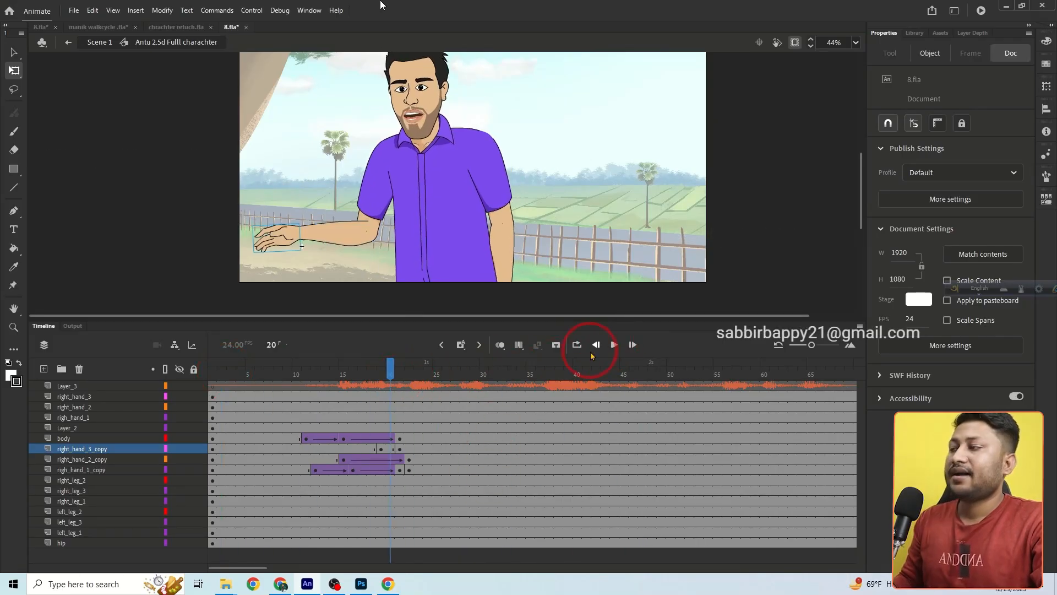
pyautogui.click(614, 345)
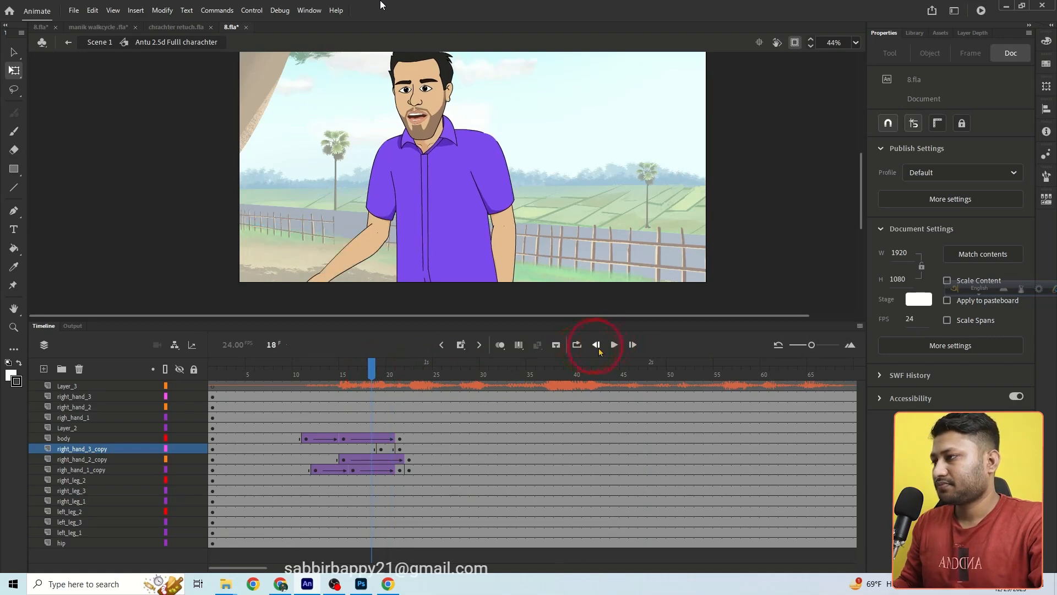
pyautogui.click(463, 365)
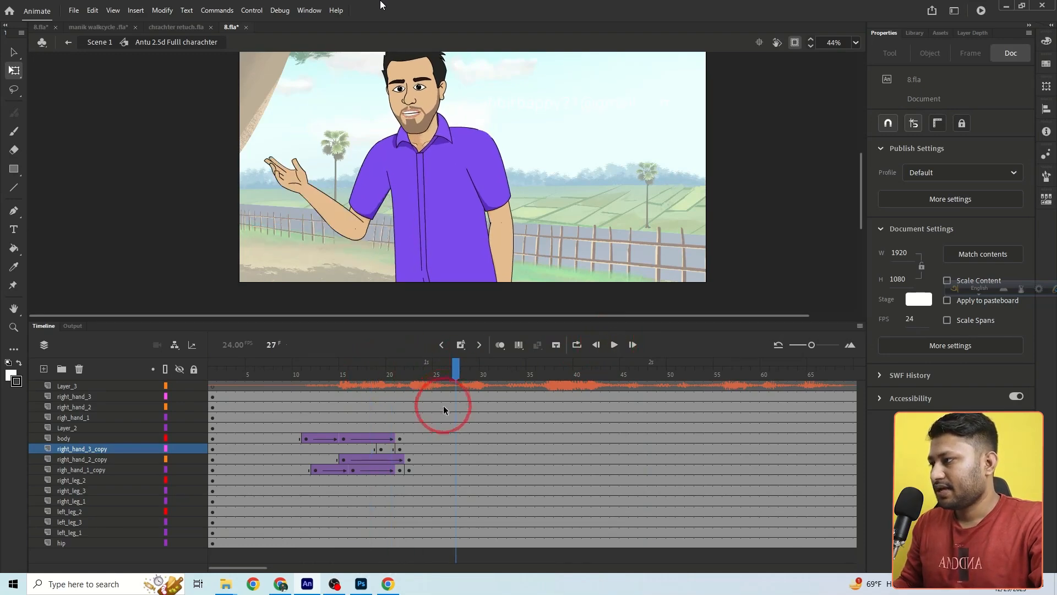
pyautogui.click(411, 129)
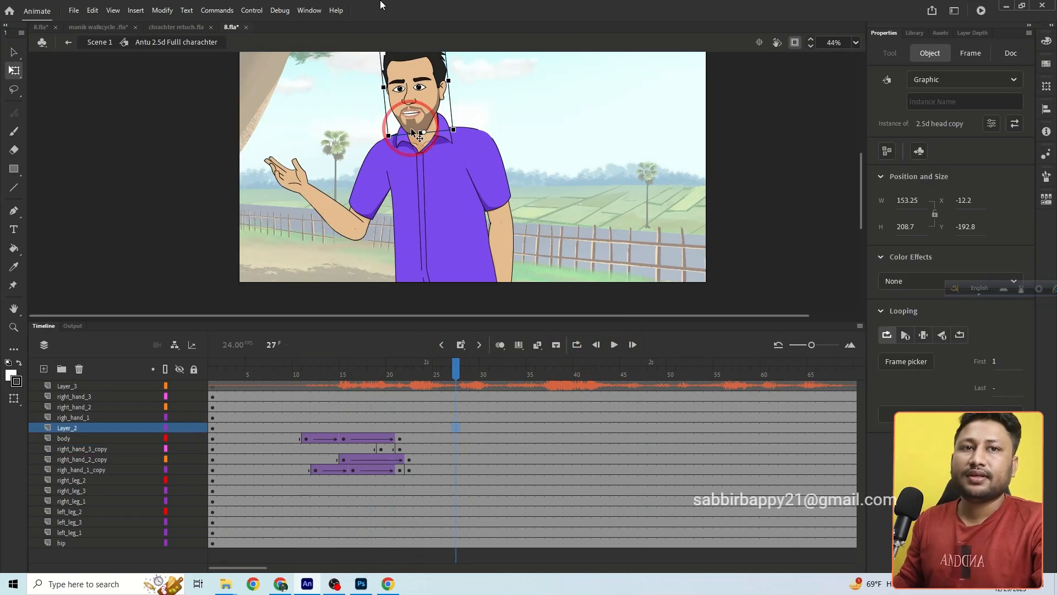
pyautogui.click(484, 300)
pyautogui.click(258, 365)
pyautogui.click(614, 344)
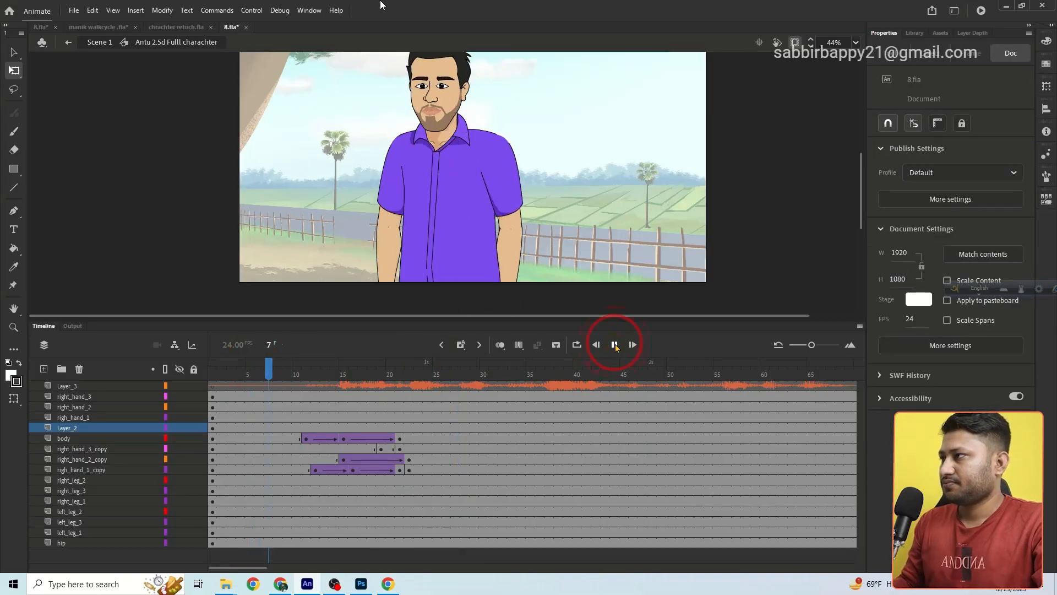
pyautogui.moveTo(366, 371); pyautogui.dragTo(312, 379)
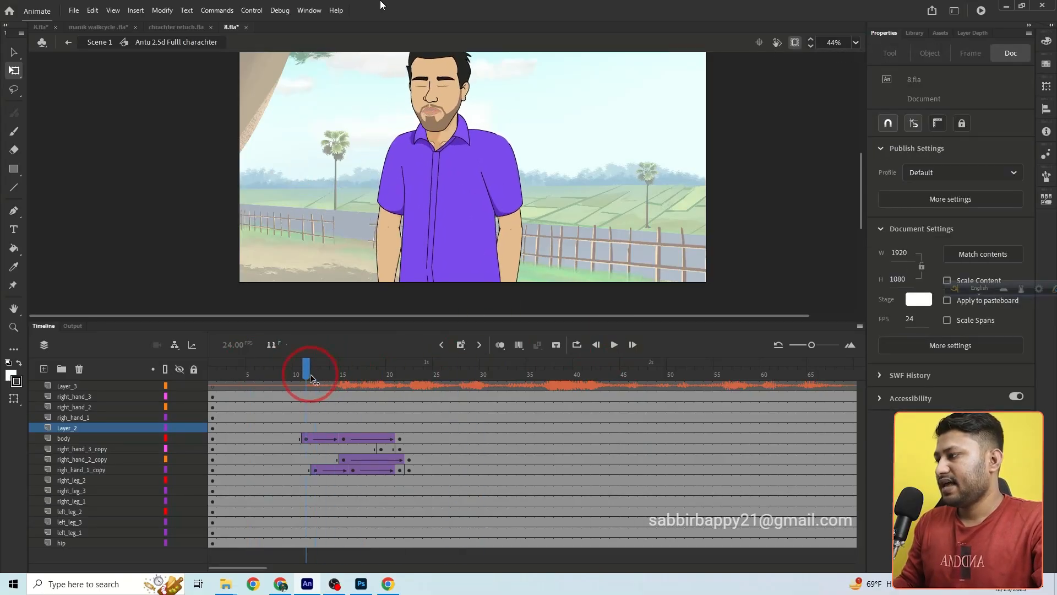
# Add keyframes to the head layer at frames 11, 15 and 18.
pyautogui.click(427, 110)
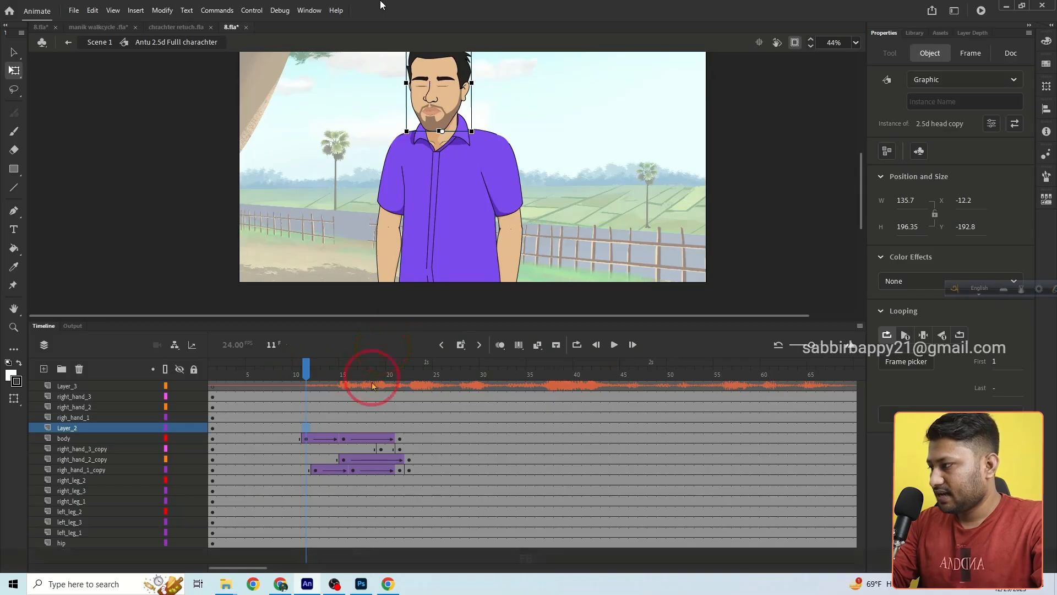
pyautogui.press('F6')
pyautogui.click(344, 428)
pyautogui.press('F6')
pyautogui.click(400, 428)
pyautogui.press('F6')
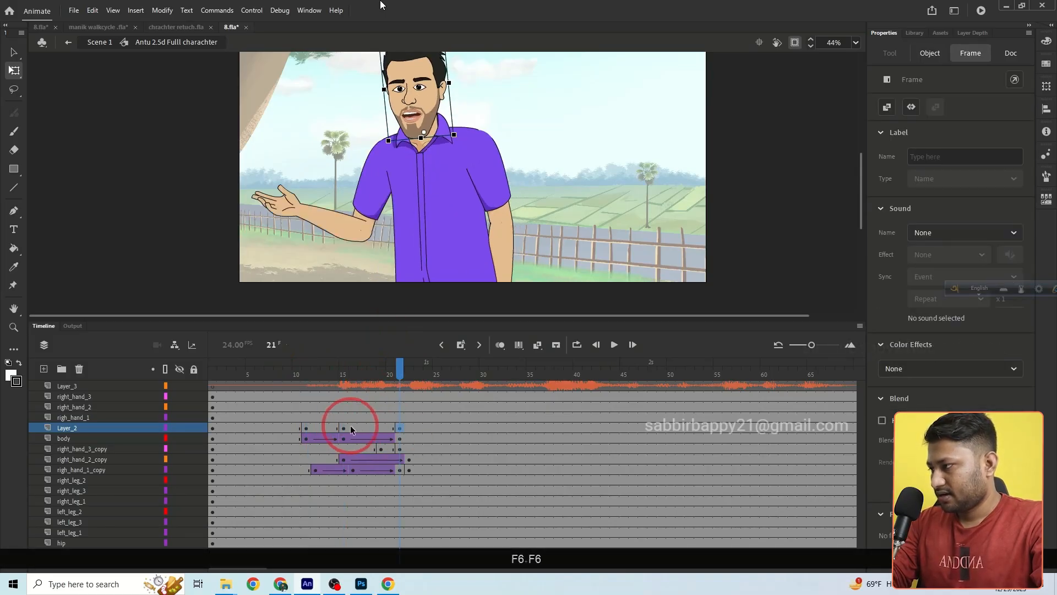
pyautogui.hotkey('ctrl', 'z')
pyautogui.click(371, 429)
pyautogui.press('F6')
# Nudge the head down slightly at its frame 15 keyframe to start a nod.
pyautogui.click(343, 427)
pyautogui.press('Down')
pyautogui.press('Down')
pyautogui.press('Down')
pyautogui.press('Down')
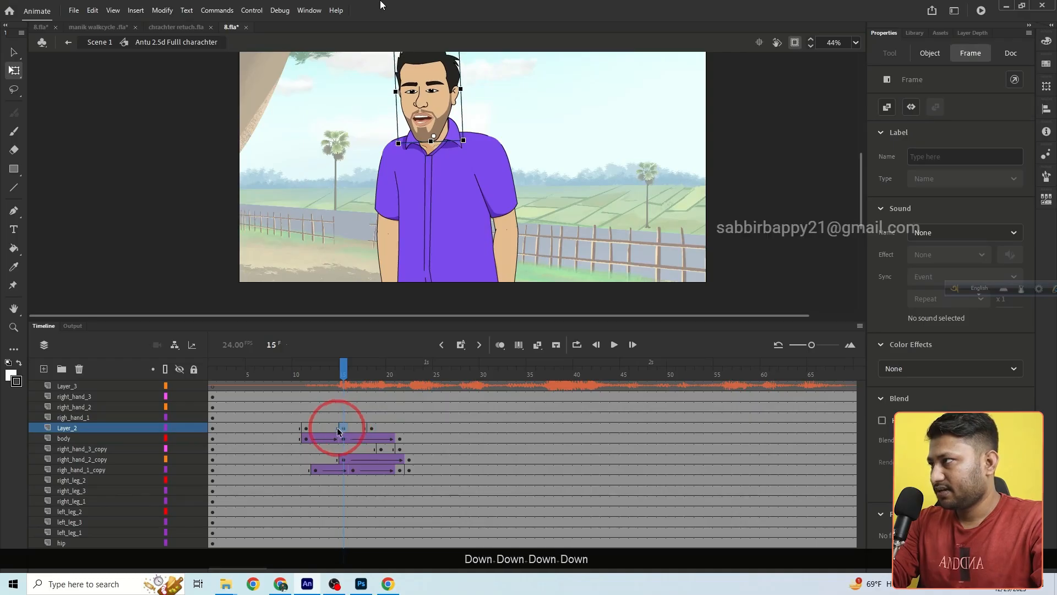
pyautogui.press('Down')
pyautogui.press('Down')
pyautogui.press('Down')
# Apply classic tweens between the head keyframes from frame 11 to 18 and play back the nod.
pyautogui.click(326, 428)
pyautogui.keyDown('shift'); pyautogui.click(353, 427); pyautogui.keyUp('shift')
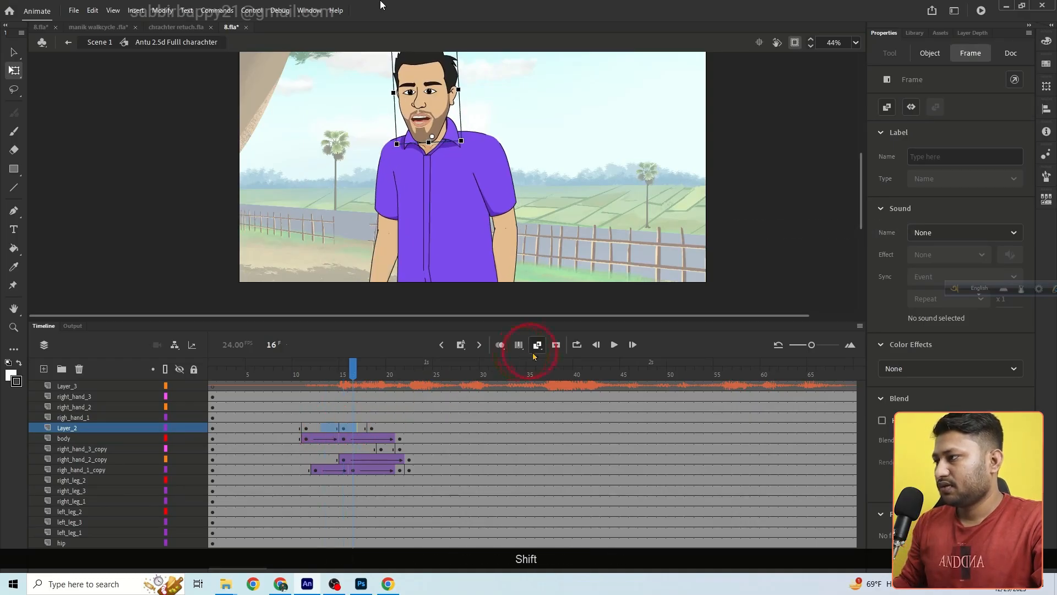
pyautogui.click(536, 347)
pyautogui.click(306, 377)
pyautogui.click(613, 344)
pyautogui.moveTo(474, 376); pyautogui.dragTo(456, 377)
pyautogui.click(614, 344)
# Add keyframes to the head layer at frames 27, 30 and 33.
pyautogui.click(444, 128)
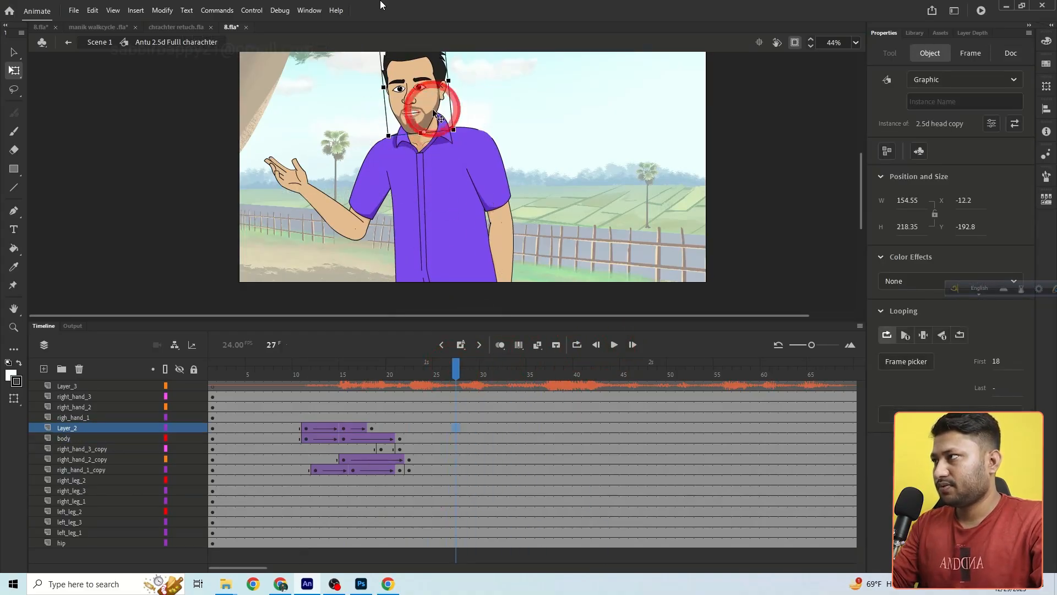
pyautogui.press('F6')
pyautogui.click(508, 428)
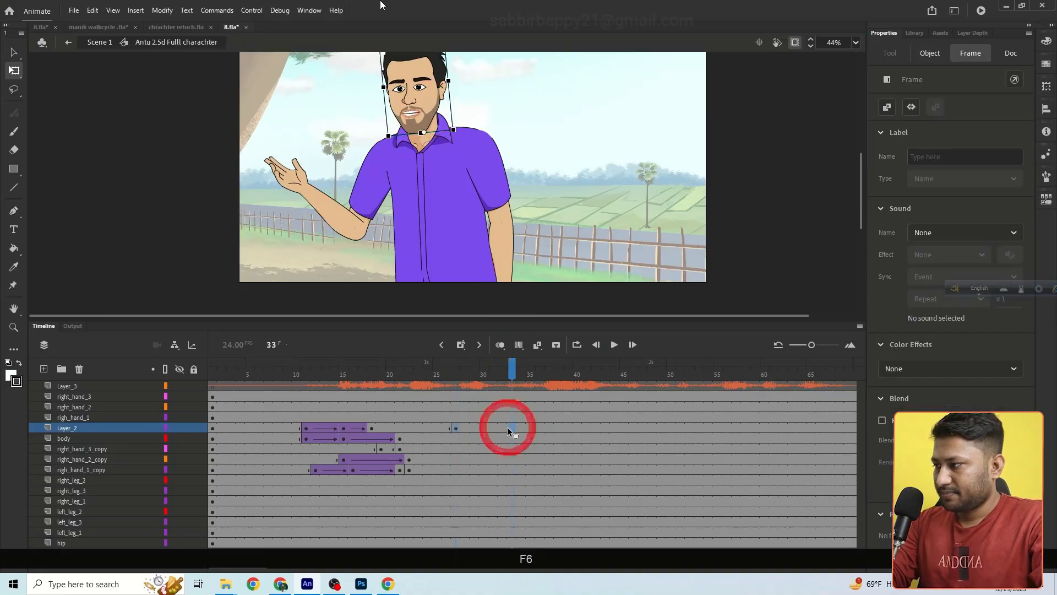
pyautogui.press('F6')
pyautogui.click(485, 428)
pyautogui.press('F6')
# Nudge the head down slightly at its frame 30 keyframe.
pyautogui.press('Down')
pyautogui.press('Down')
pyautogui.press('Down')
pyautogui.press('Down')
pyautogui.press('Down')
pyautogui.press('Down')
pyautogui.press('Down')
pyautogui.press('Down')
pyautogui.press('Down')
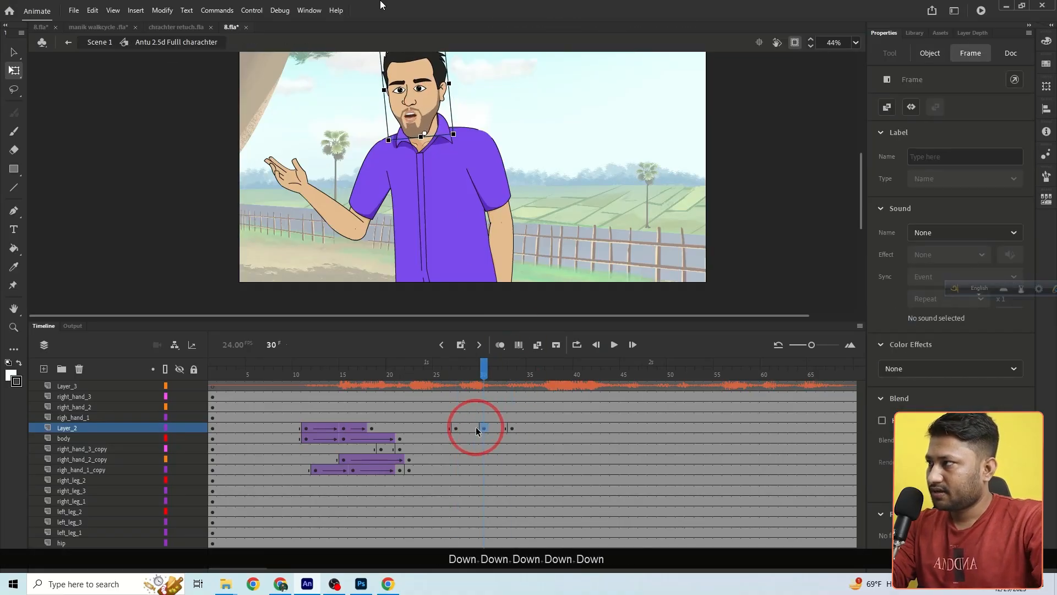
# Add matching keyframes to the body layer at frames 27, 30 and 33.
pyautogui.click(473, 296)
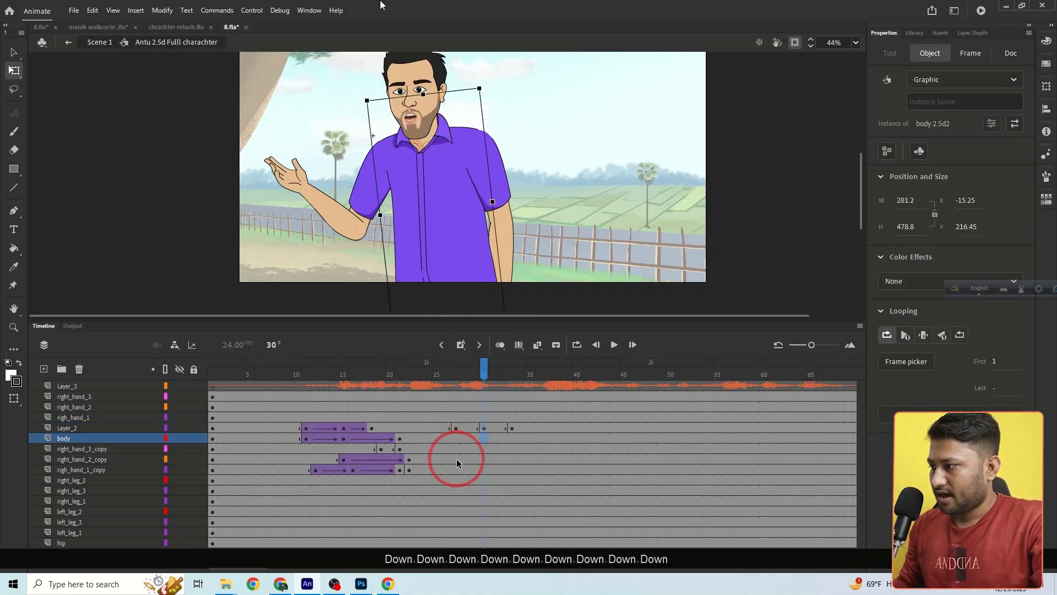
pyautogui.click(457, 439)
pyautogui.press('F6')
pyautogui.click(484, 438)
pyautogui.press('F6')
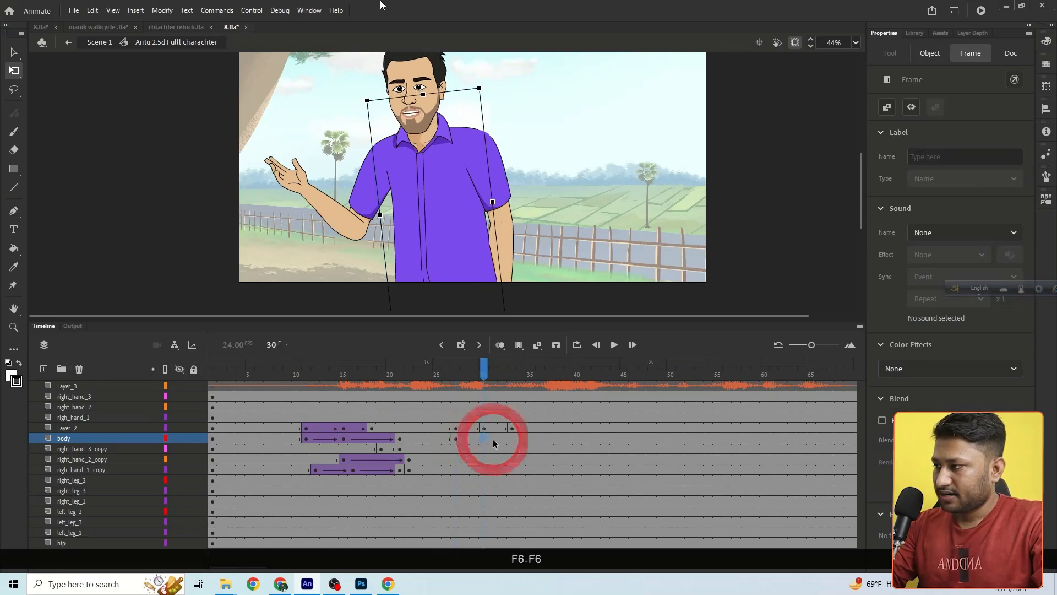
pyautogui.click(512, 438)
pyautogui.press('F6')
# At frame 30, stretch the body slightly upward from its top edge and check the head's fit against it.
pyautogui.click(489, 440)
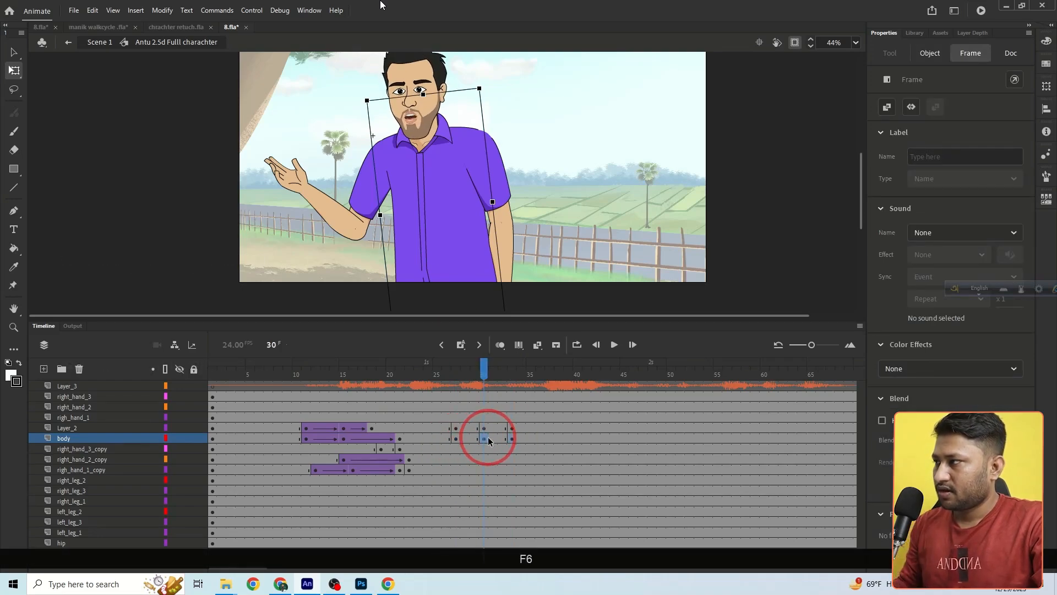
pyautogui.moveTo(422, 94); pyautogui.dragTo(423, 91)
pyautogui.click(418, 118)
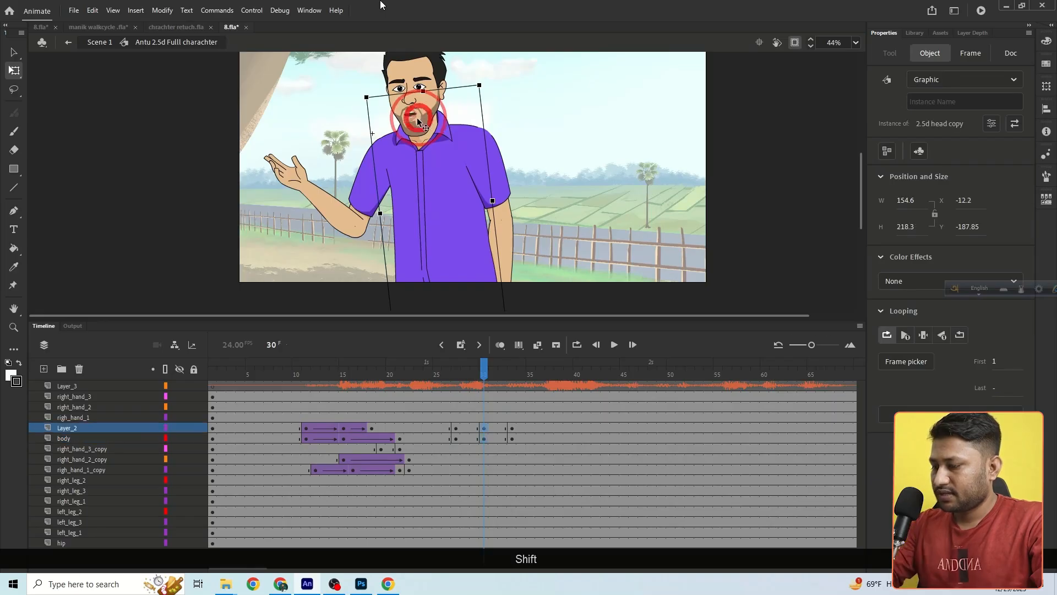
pyautogui.hotkey('shift', 'Down')
pyautogui.hotkey('shift', 'Down')
pyautogui.hotkey('shift', 'Down')
pyautogui.click(475, 371)
pyautogui.moveTo(475, 371); pyautogui.dragTo(484, 374)
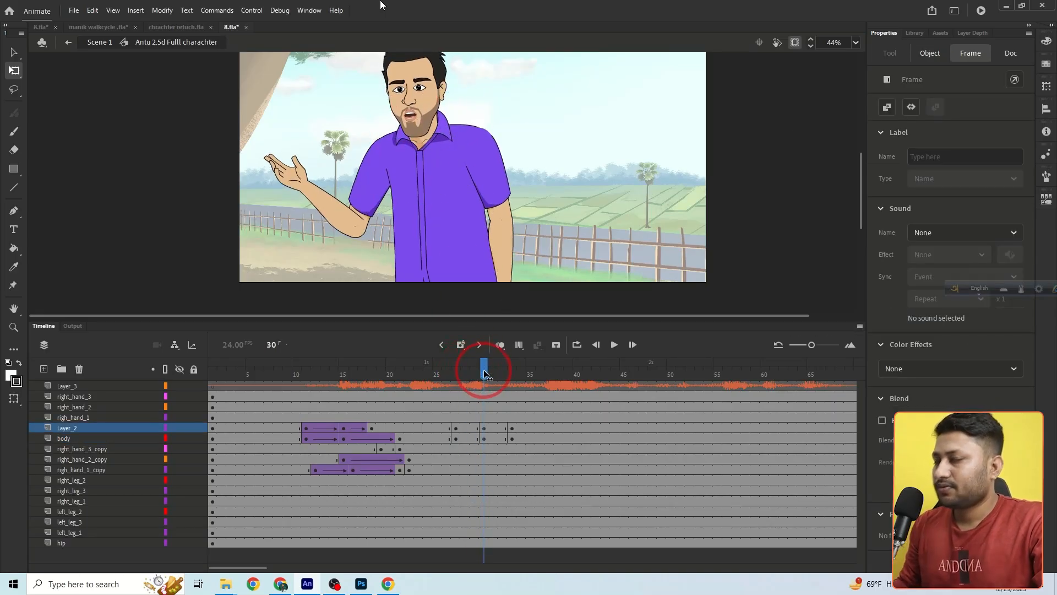
# Apply classic tweens to the head and body between frames 27 and 33, and nudge the head further down at frame 30.
pyautogui.moveTo(473, 428); pyautogui.dragTo(493, 439)
pyautogui.click(538, 345)
pyautogui.click(485, 428)
pyautogui.press('Down')
pyautogui.press('Down')
pyautogui.press('Down')
pyautogui.press('Down')
pyautogui.press('Down')
pyautogui.press('Down')
pyautogui.press('Down')
pyautogui.press('Down')
pyautogui.press('Down')
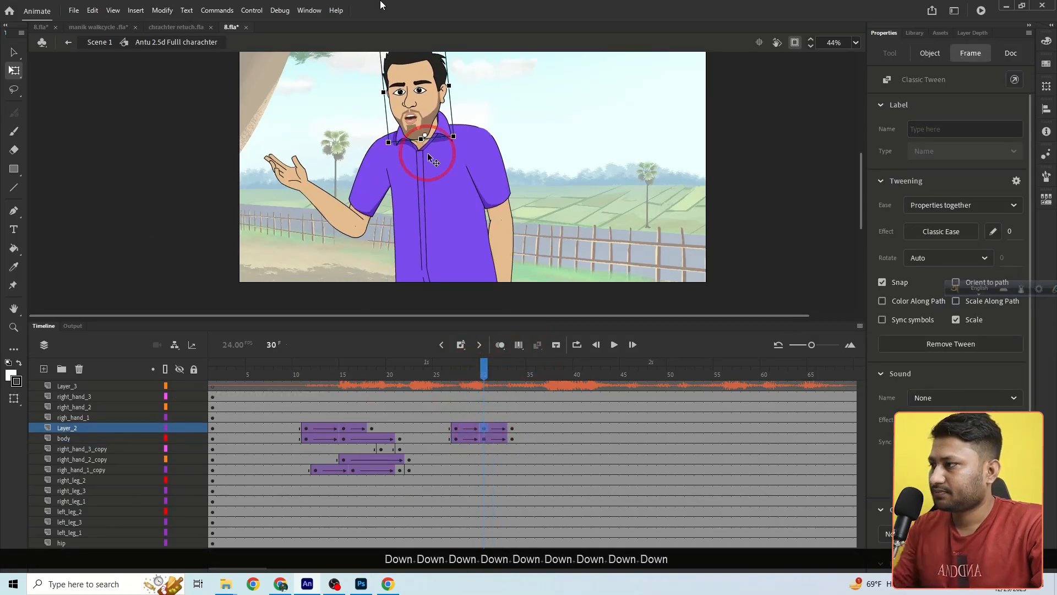
# Tilt the head slightly counter-clockwise at frame 30 and play back the second nod.
pyautogui.press('space')
pyautogui.moveTo(428, 157); pyautogui.dragTo(429, 219)
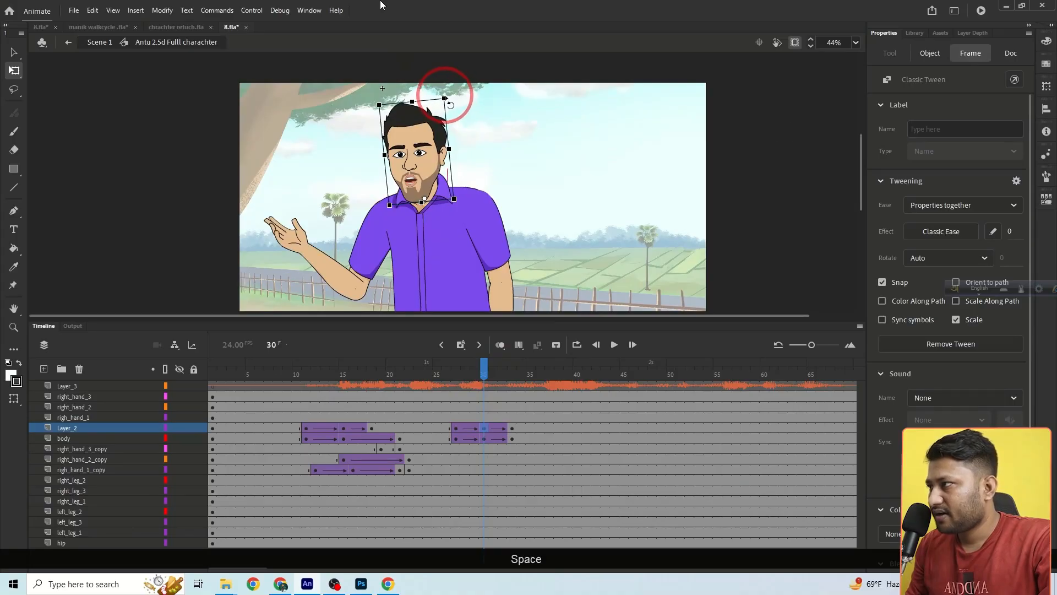
pyautogui.moveTo(446, 98); pyautogui.dragTo(439, 97)
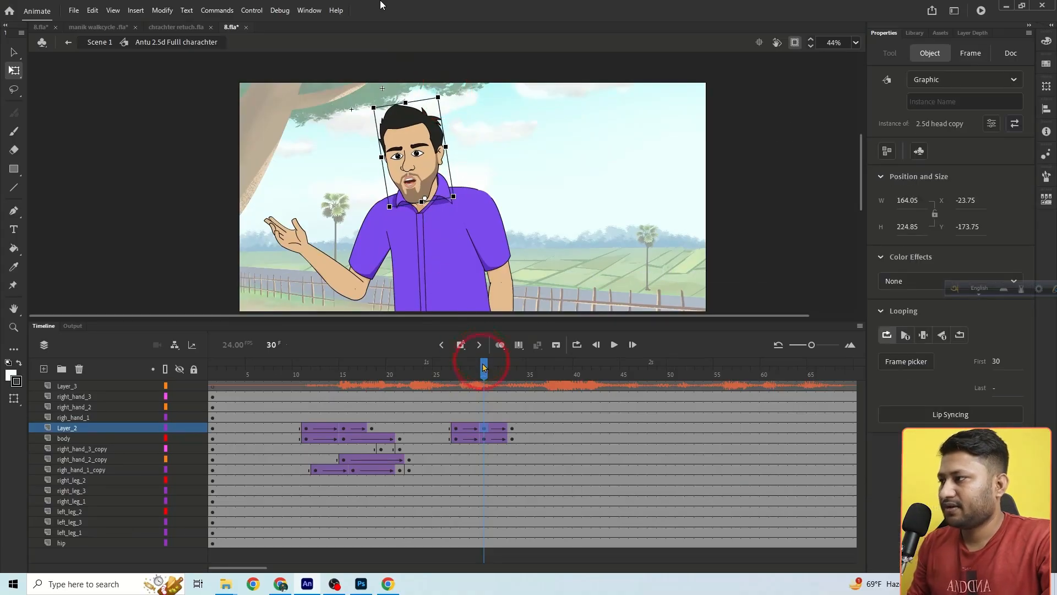
pyautogui.click(448, 363)
pyautogui.click(614, 345)
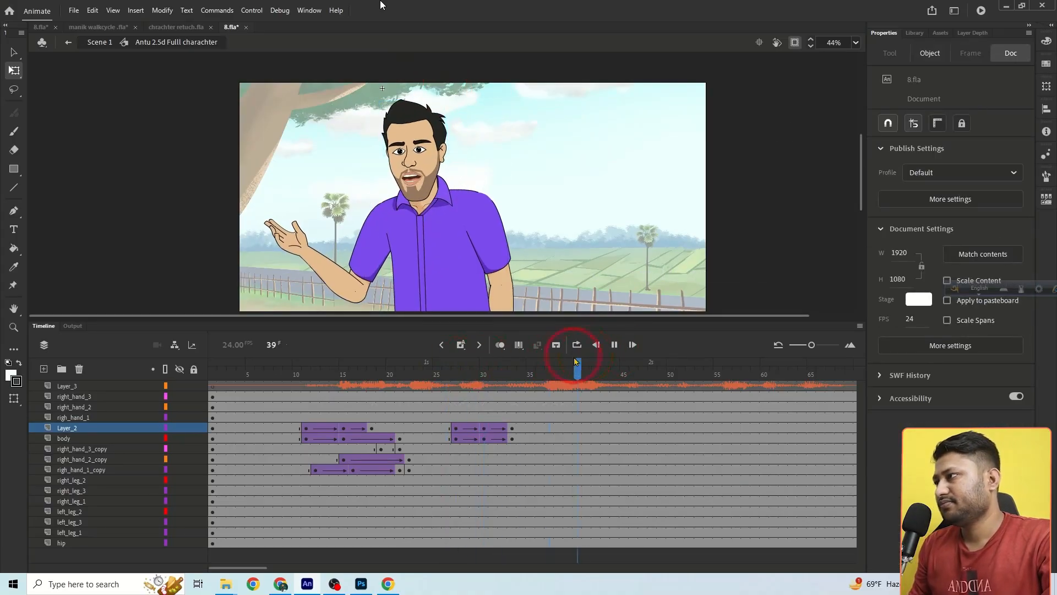
pyautogui.click(463, 366)
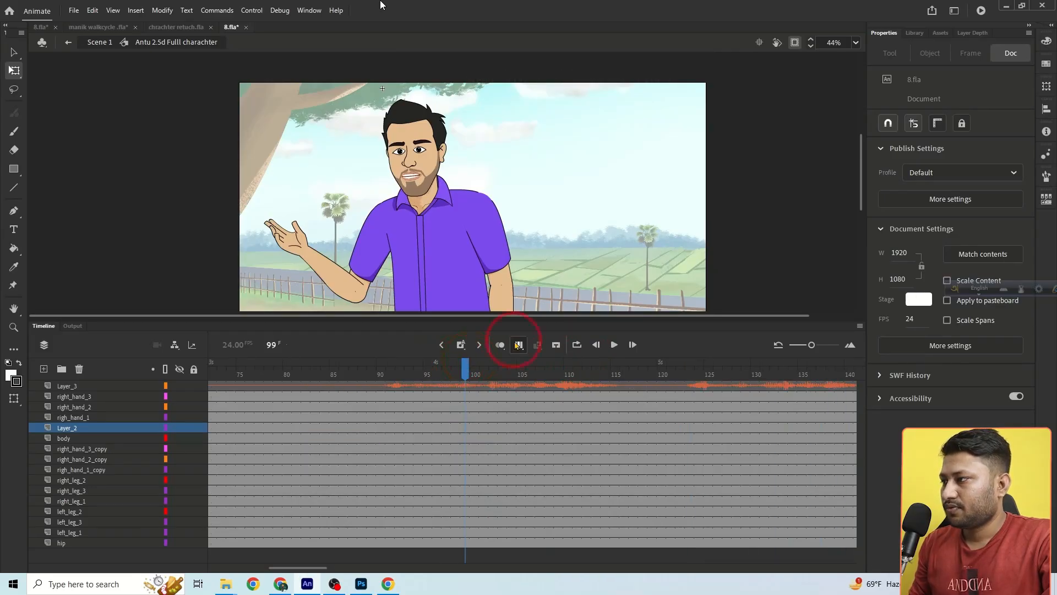
pyautogui.click(448, 345)
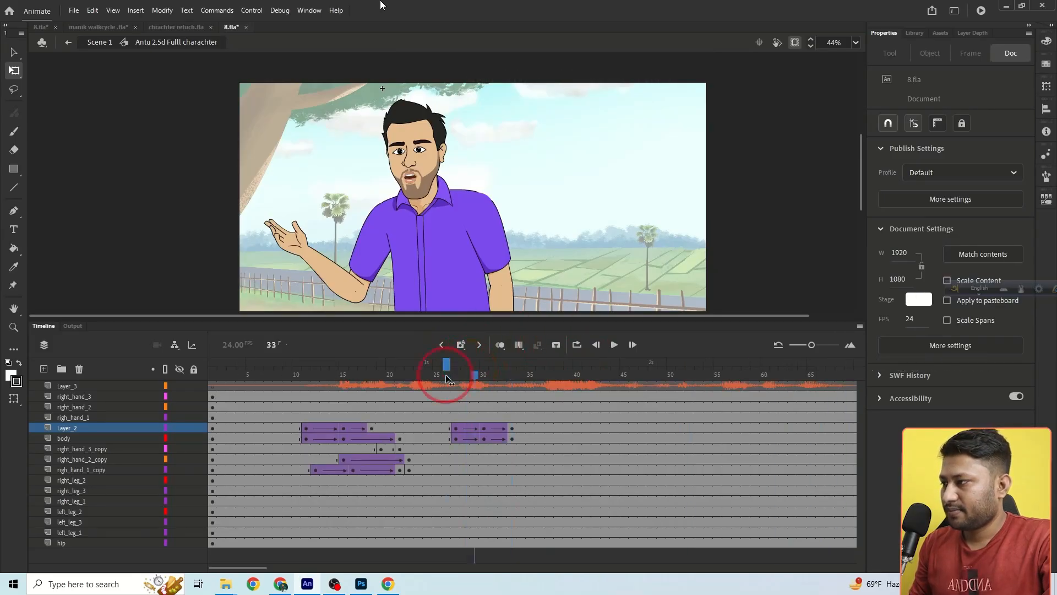
pyautogui.moveTo(449, 379); pyautogui.dragTo(446, 379)
# Lengthen both halves of the second head and body tween so its middle keyframes fall on frame 31 and its end on frame 35.
pyautogui.click(466, 429)
pyautogui.keyDown('shift'); pyautogui.click(473, 437); pyautogui.keyUp('shift')
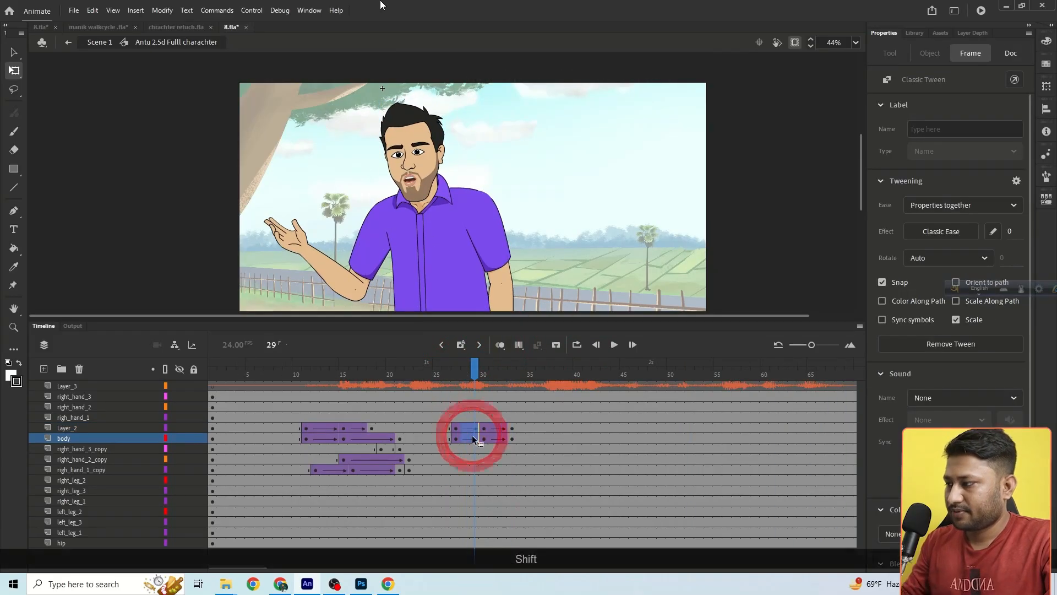
pyautogui.click(464, 431)
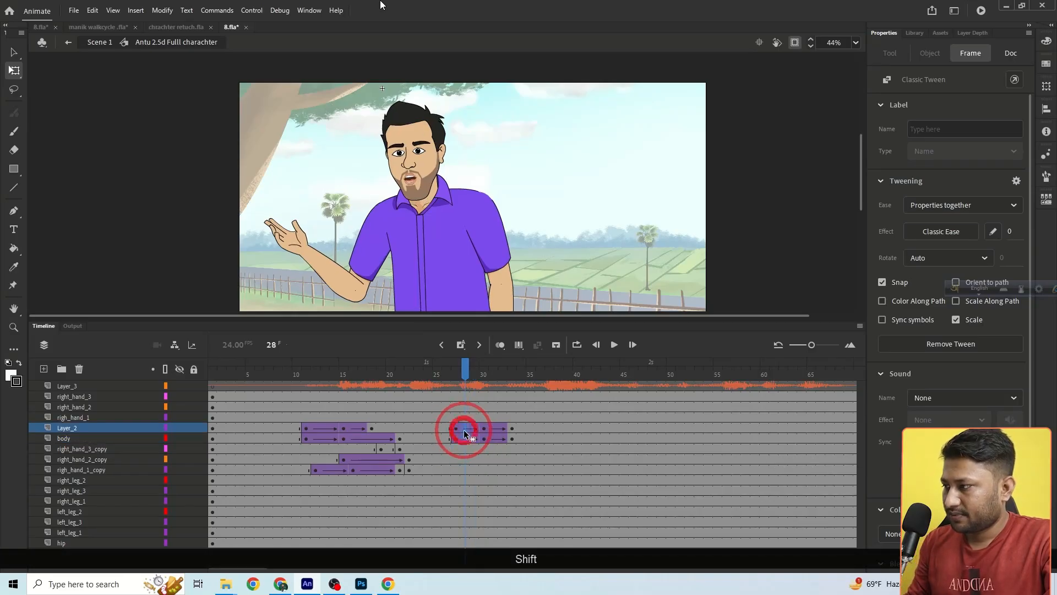
pyautogui.press('F5')
pyautogui.keyDown('shift'); pyautogui.click(503, 438); pyautogui.keyUp('shift')
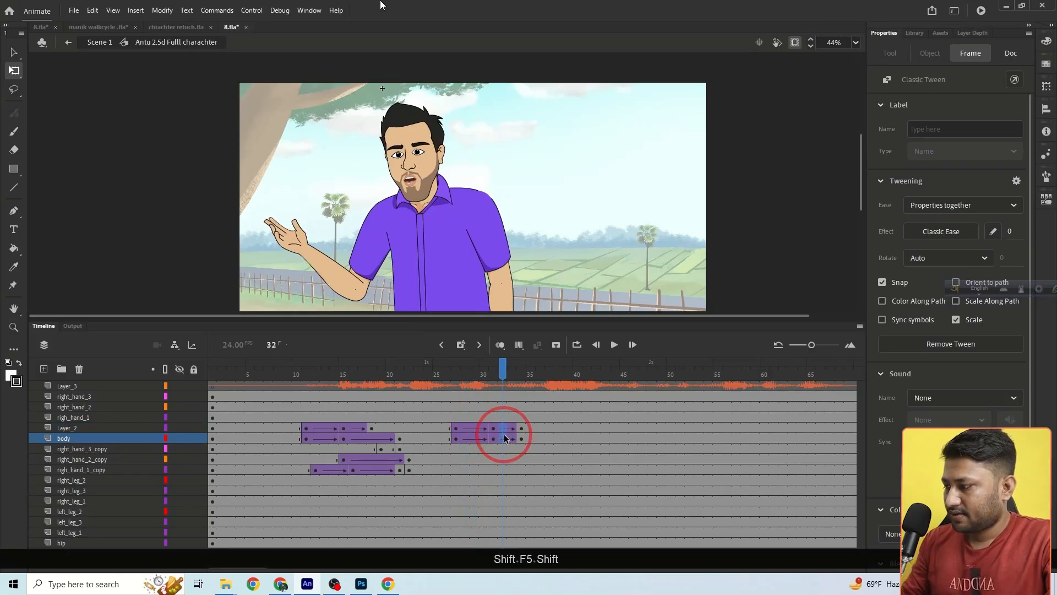
pyautogui.press('F5')
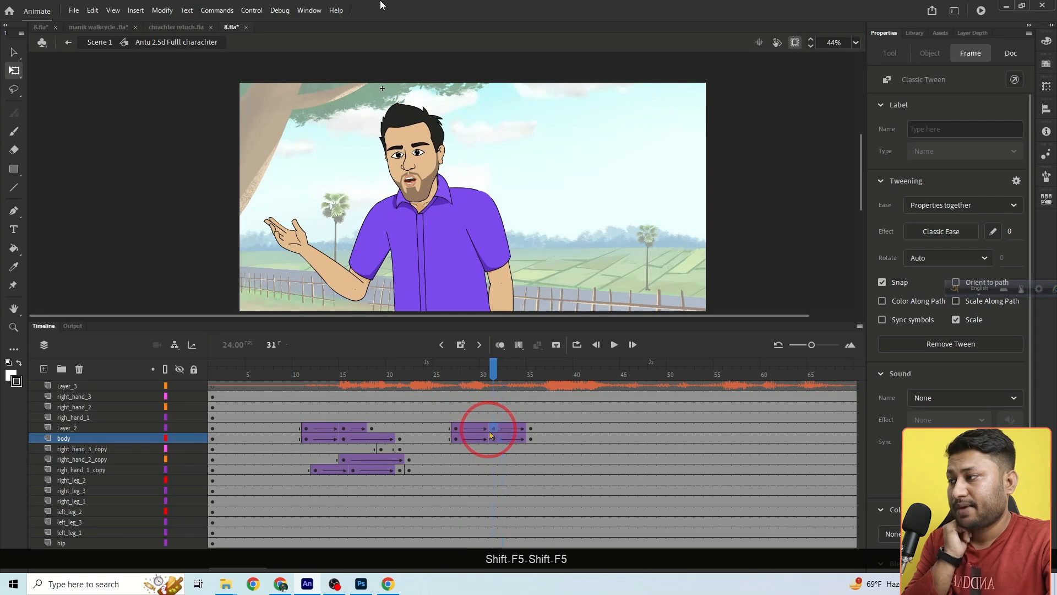
# At frame 35, set the head graphic's first looping frame to 35.
pyautogui.click(516, 429)
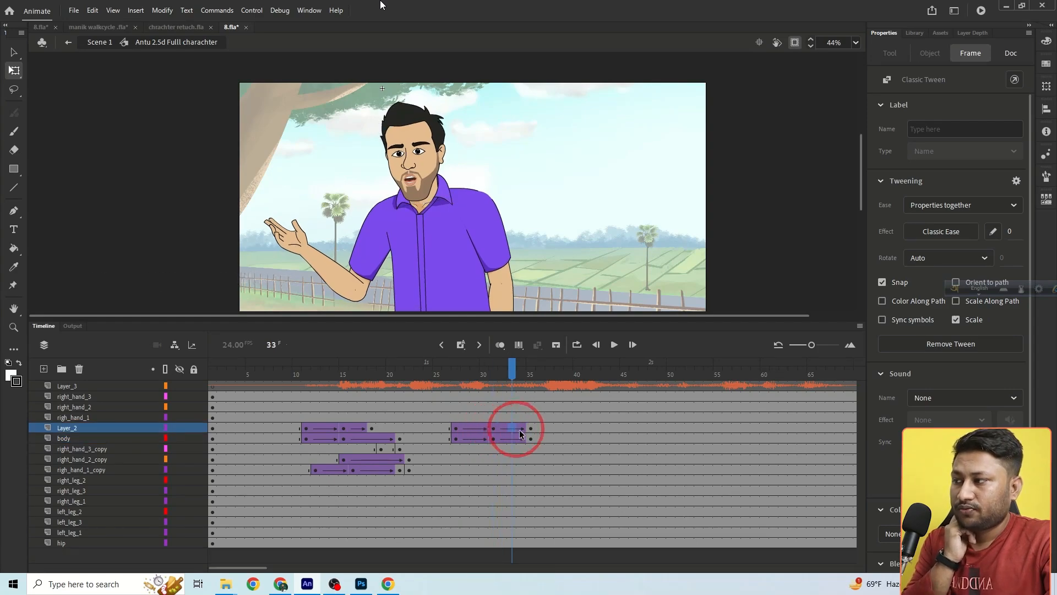
pyautogui.click(530, 428)
pyautogui.click(438, 187)
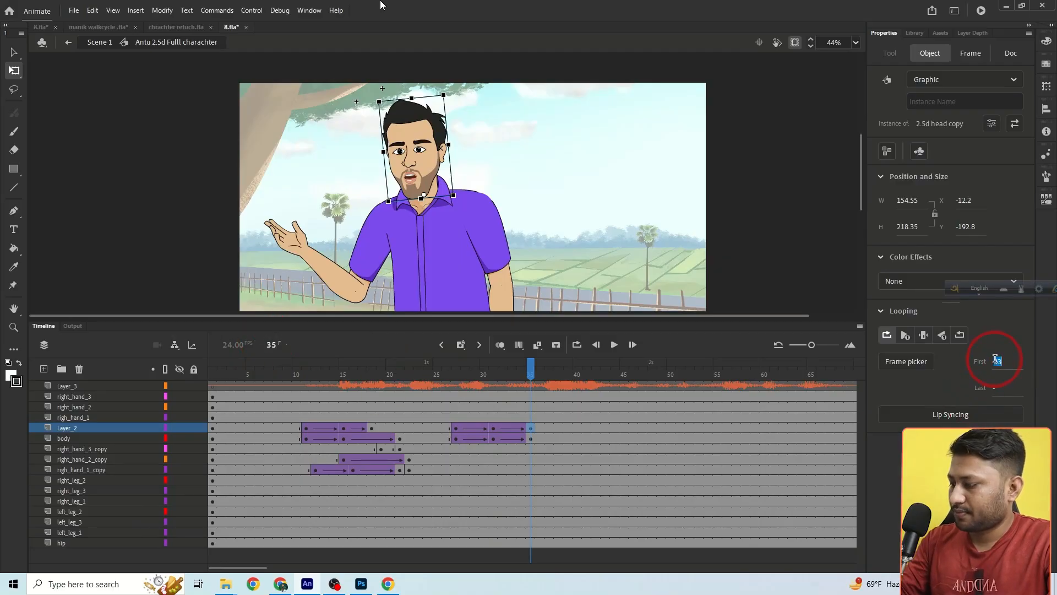
pyautogui.write('3')
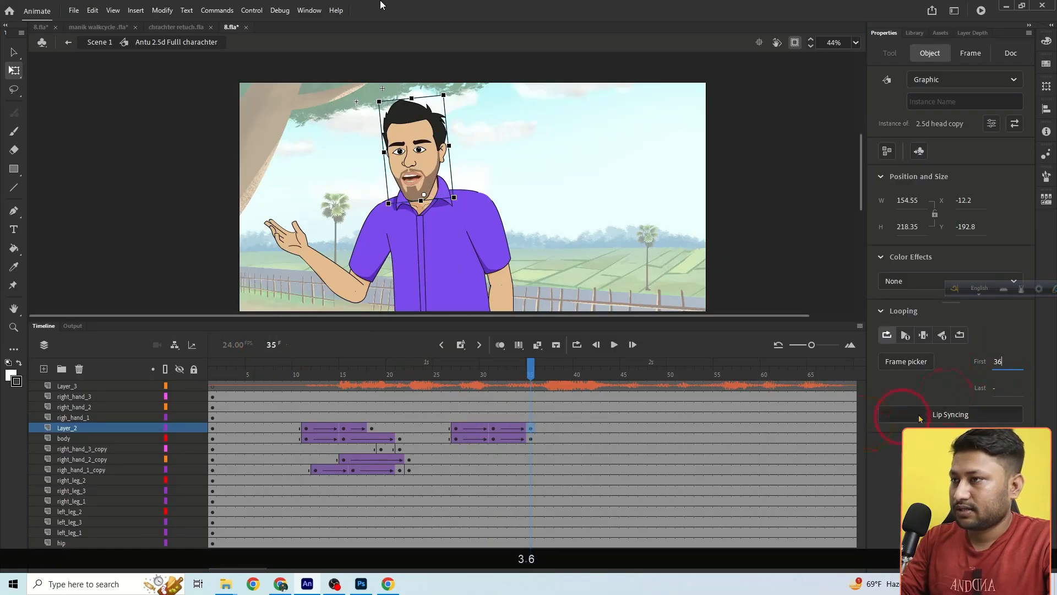
pyautogui.click(996, 362)
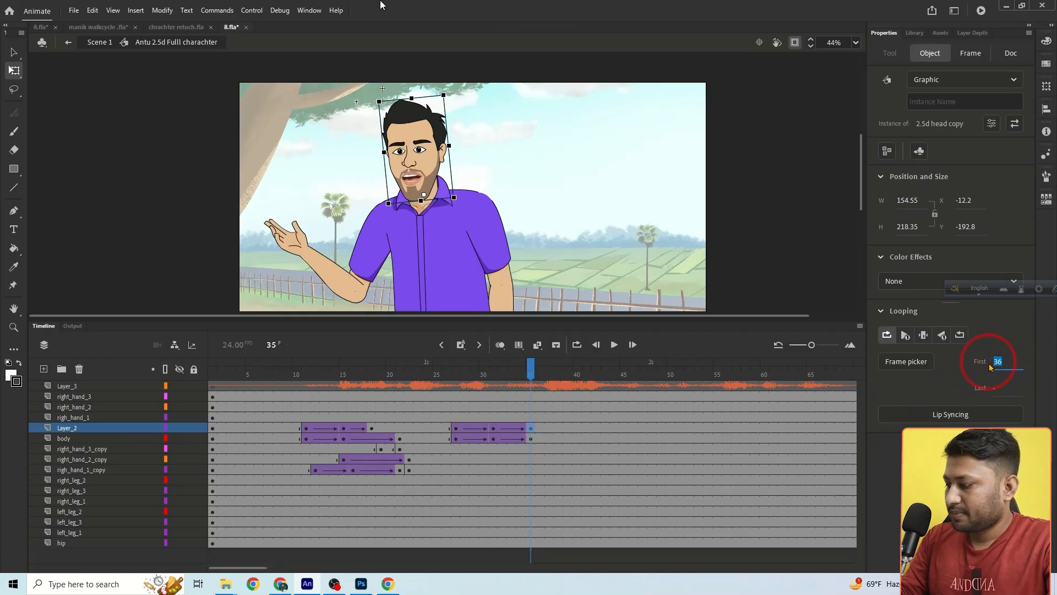
pyautogui.write('3')
pyautogui.click(995, 384)
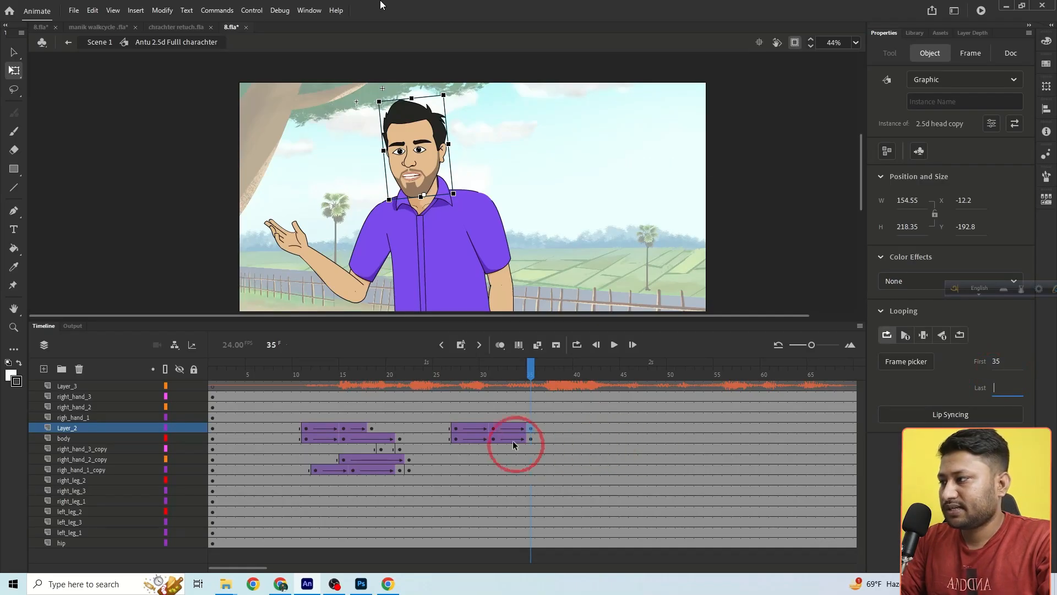
# At frame 31, set the head graphic's first looping frame to 31 and play back the second nod.
pyautogui.click(493, 428)
pyautogui.click(424, 185)
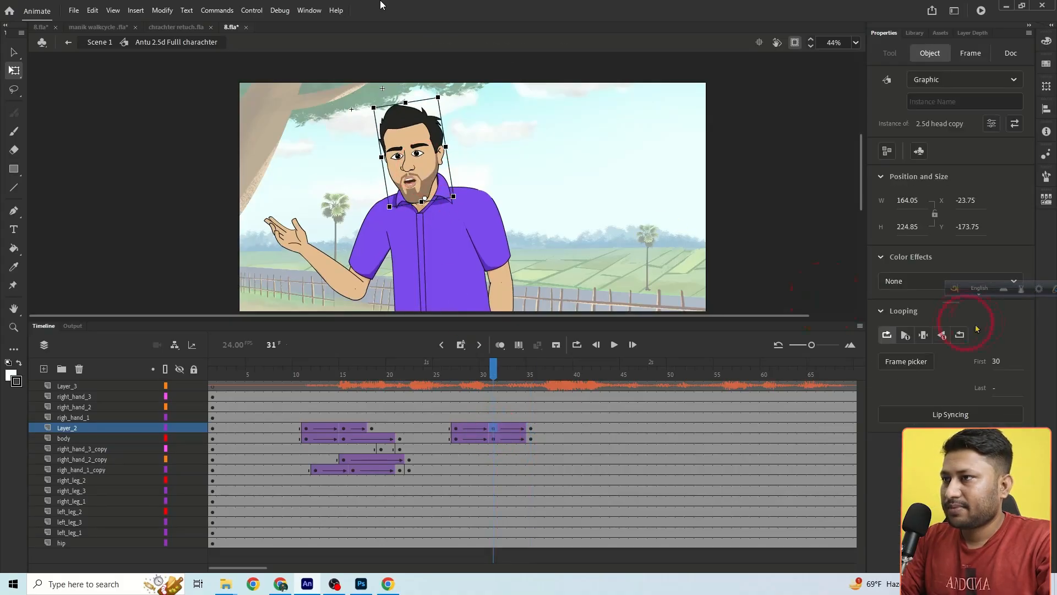
pyautogui.click(997, 361)
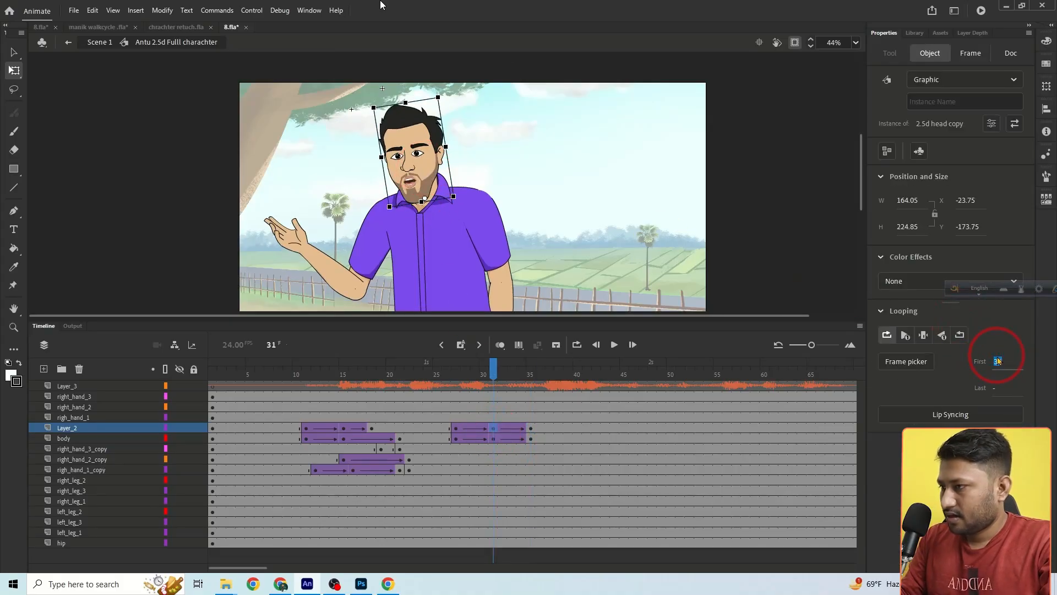
pyautogui.moveTo(496, 366); pyautogui.dragTo(428, 366)
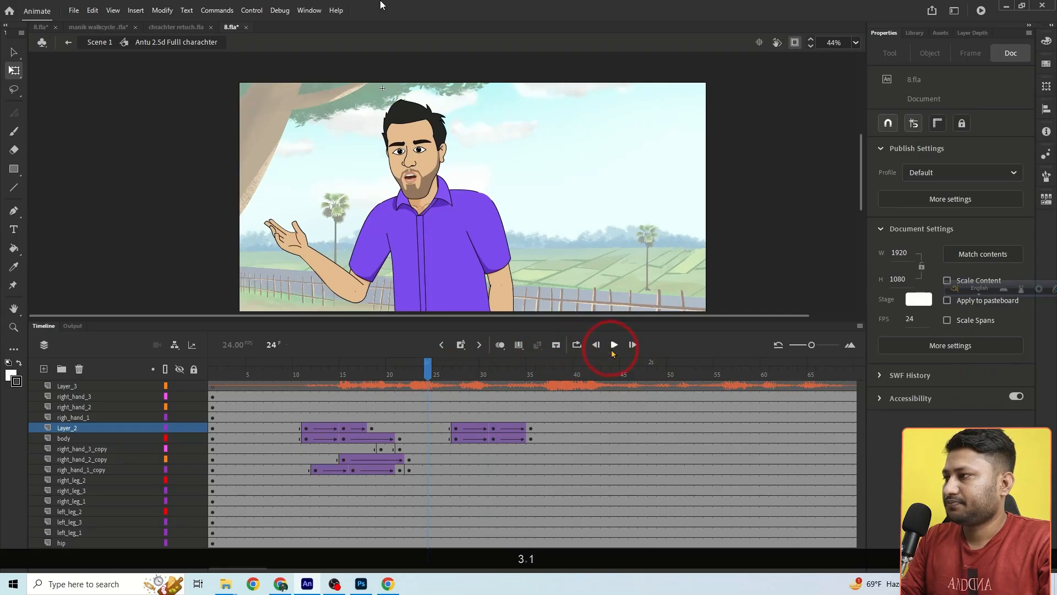
pyautogui.click(613, 345)
pyautogui.click(501, 405)
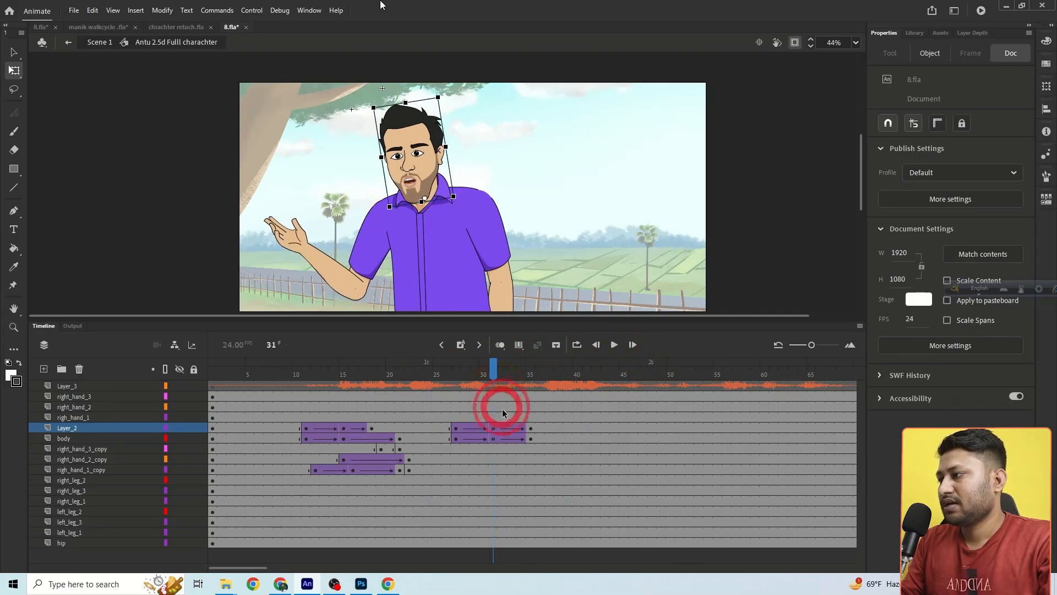
# At frame 31, squash the body slightly from its top edge and nudge the head up two steps.
pyautogui.click(493, 438)
pyautogui.keyDown('ctrl'); pyautogui.click(437, 191); pyautogui.keyUp('ctrl')
pyautogui.keyDown('ctrl'); pyautogui.click(430, 157); pyautogui.keyUp('ctrl')
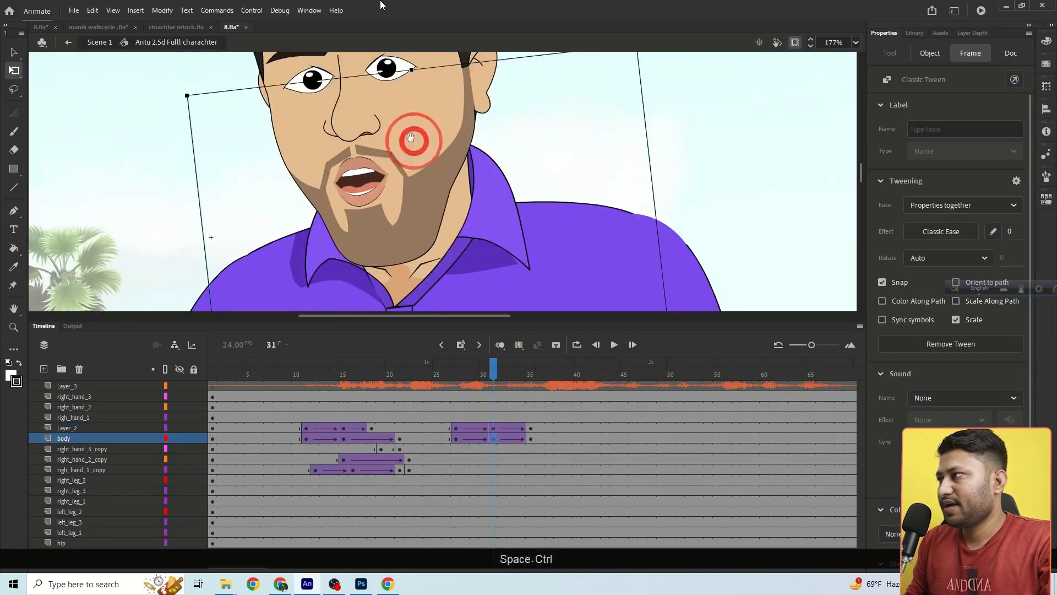
pyautogui.moveTo(412, 69); pyautogui.dragTo(410, 77)
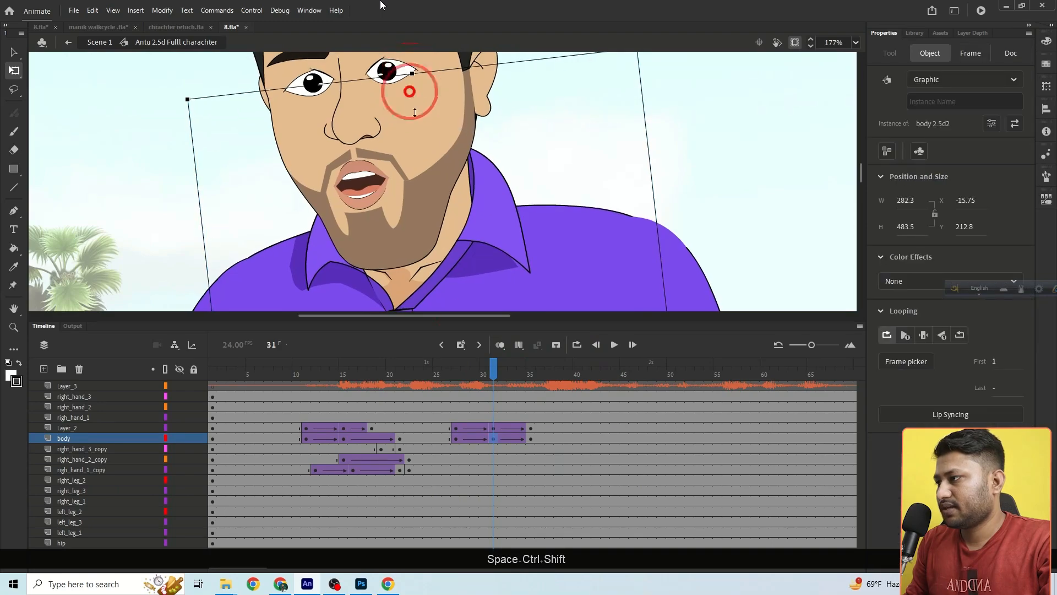
pyautogui.click(493, 428)
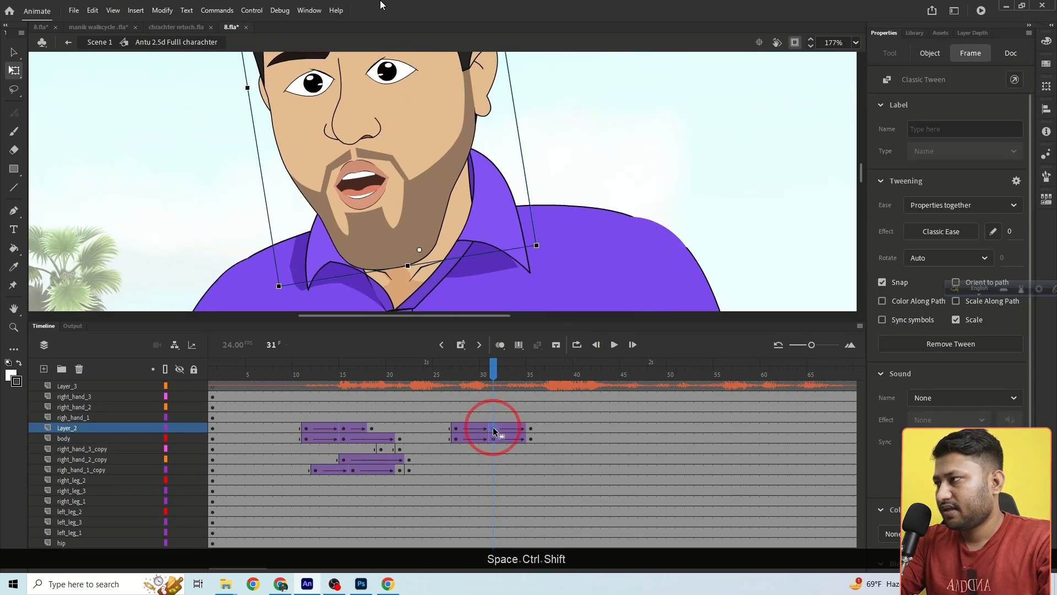
pyautogui.press('Up')
pyautogui.press('Up')
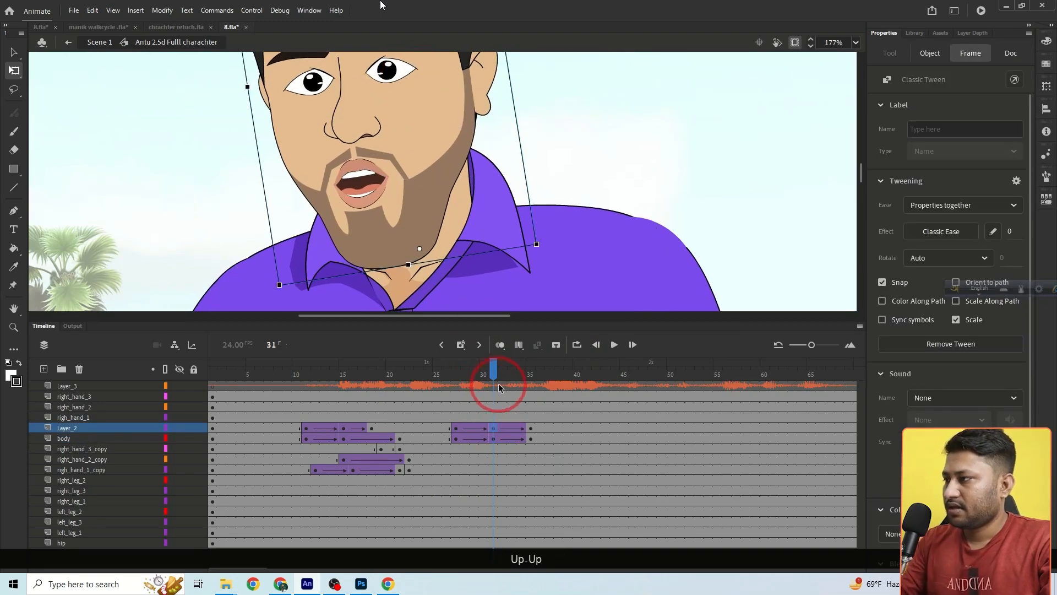
# Play back the second nod from frame 25 and the whole performance from frame 6.
pyautogui.moveTo(498, 385); pyautogui.dragTo(436, 385)
pyautogui.keyDown('ctrl'); pyautogui.keyDown('alt'); pyautogui.click(496, 208); pyautogui.keyUp('alt'); pyautogui.keyUp('ctrl')
pyautogui.keyDown('ctrl'); pyautogui.keyDown('alt'); pyautogui.click(538, 309); pyautogui.keyUp('alt'); pyautogui.keyUp('ctrl')
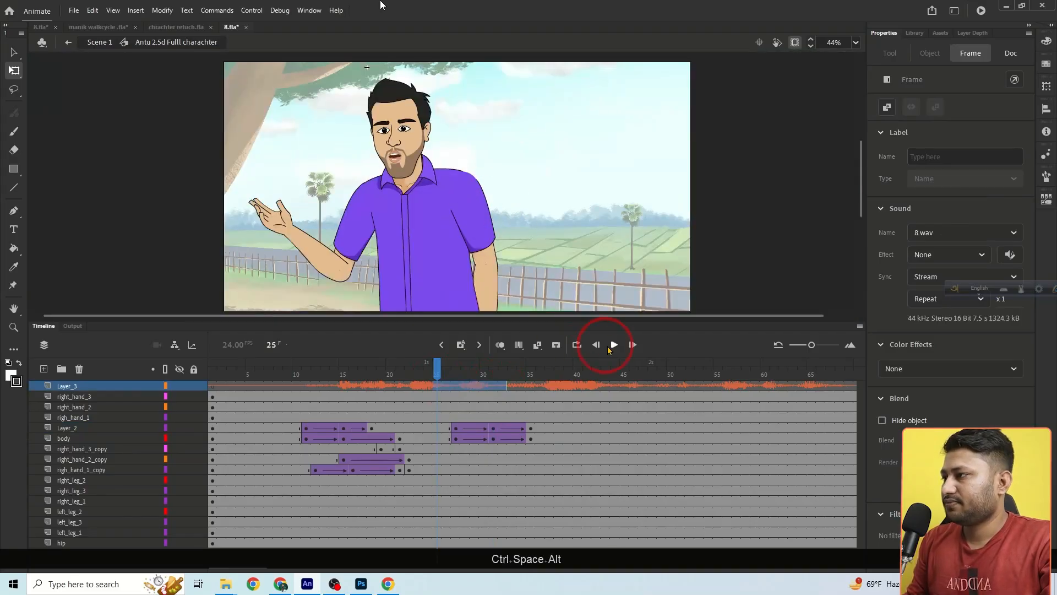
pyautogui.click(614, 345)
pyautogui.click(262, 384)
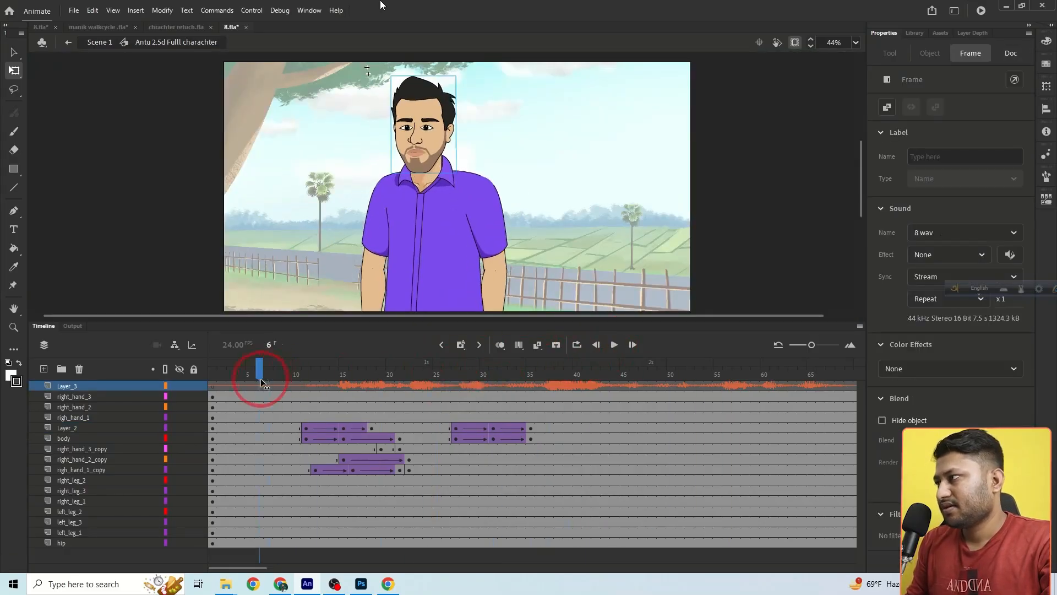
pyautogui.click(614, 344)
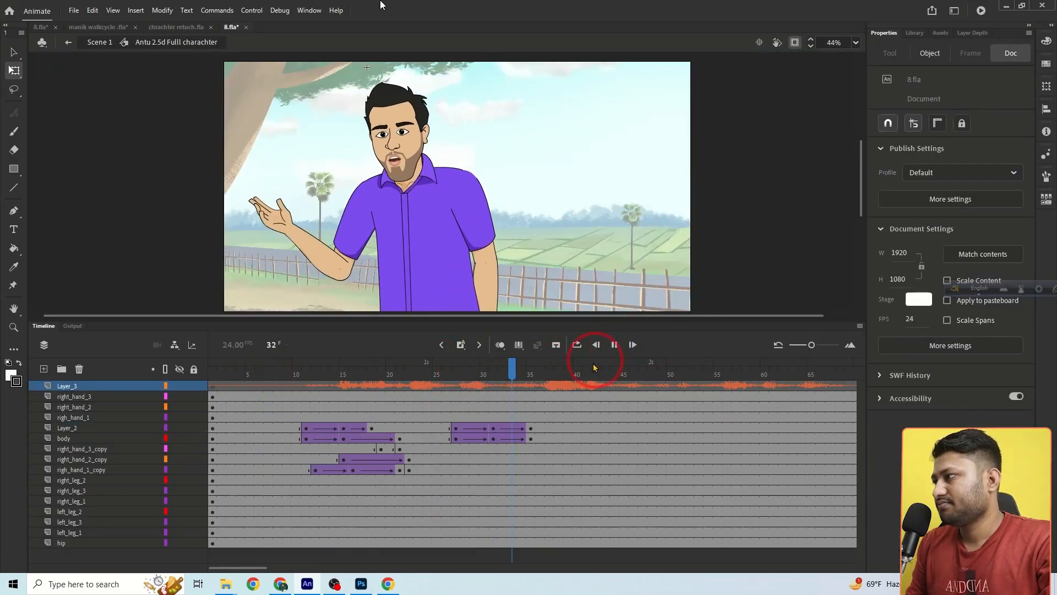
# Insert keyframes for the raised right forearm at frames 27, 31 and 35, matching the second nod.
pyautogui.moveTo(483, 371)
pyautogui.mouseDown()
pyautogui.moveTo(456, 375)
pyautogui.moveTo(493, 367)
pyautogui.mouseUp()
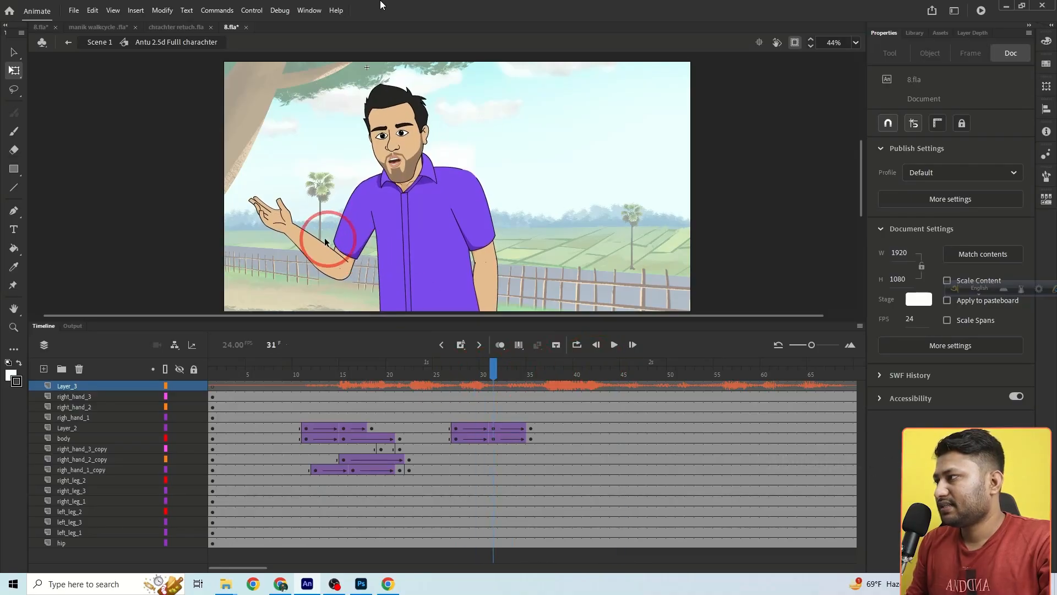
pyautogui.click(314, 229)
pyautogui.click(492, 458)
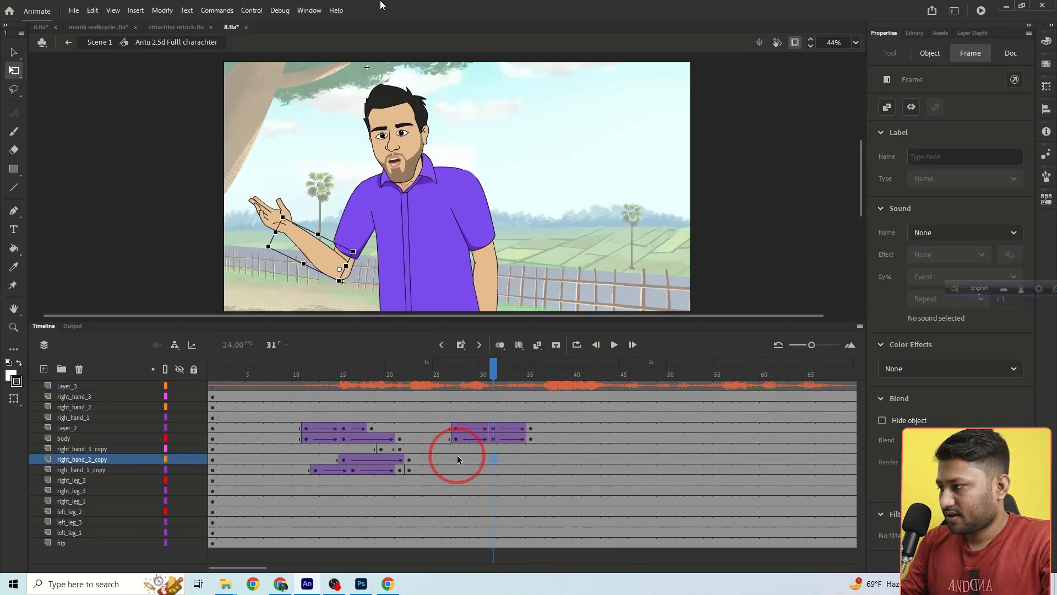
pyautogui.click(458, 457)
pyautogui.press('F6')
pyautogui.click(486, 458)
pyautogui.click(494, 458)
pyautogui.press('F6')
pyautogui.click(530, 459)
pyautogui.press('F6')
# Adjust the raised right forearm's angle slightly and apply classic tweens between its keyframes from frame 27 to 35.
pyautogui.click(353, 253)
pyautogui.moveTo(287, 216); pyautogui.dragTo(283, 221)
pyautogui.moveTo(482, 459); pyautogui.dragTo(499, 461)
pyautogui.click(537, 345)
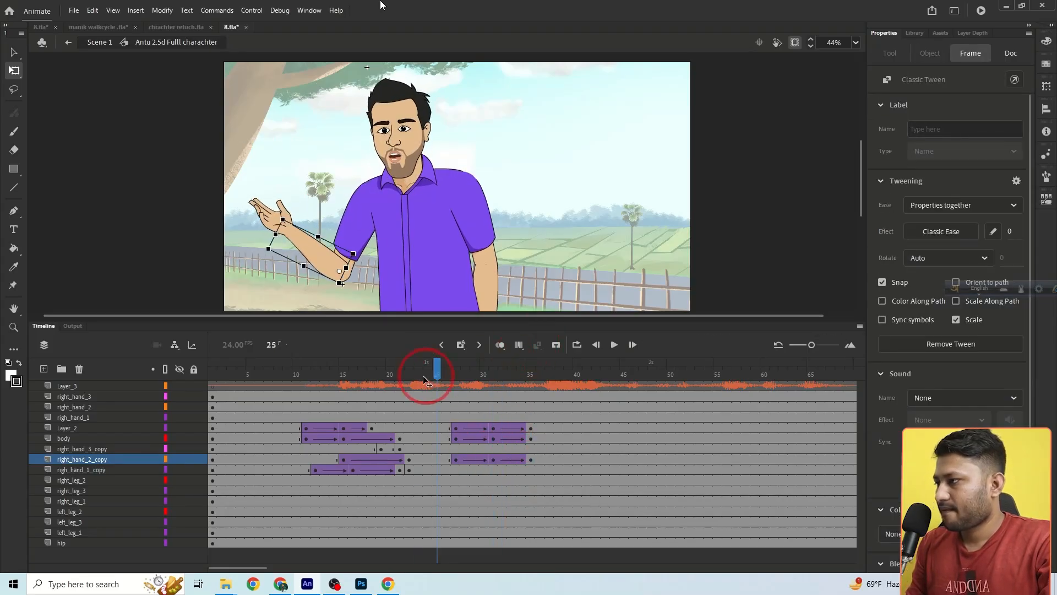
# Play back the second nod with the forearm movement, running past frame 35 to find the next gesture's timing.
pyautogui.click(614, 345)
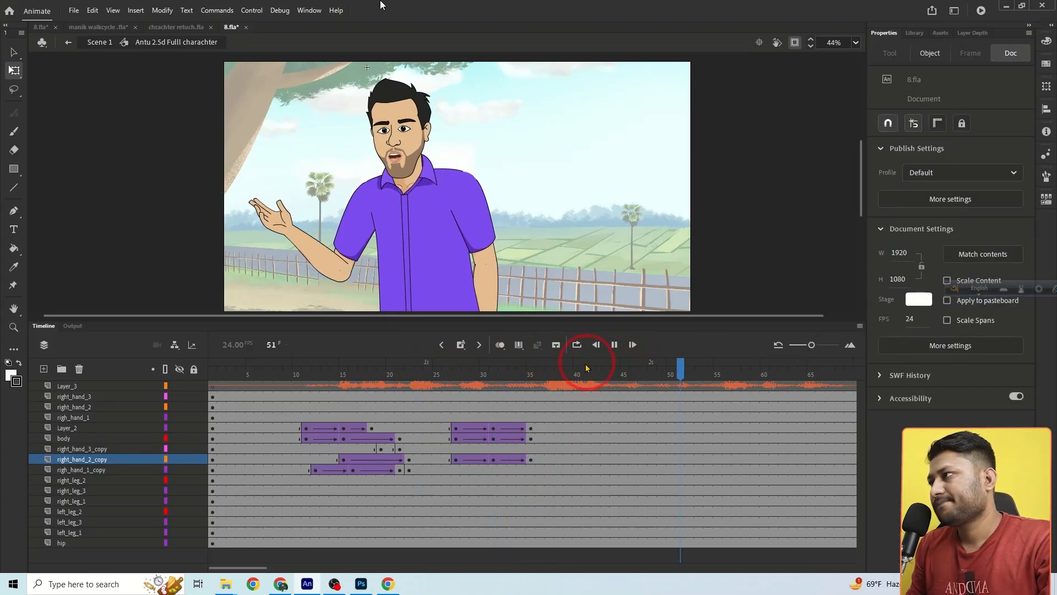
pyautogui.moveTo(525, 373); pyautogui.dragTo(485, 373)
pyautogui.click(615, 345)
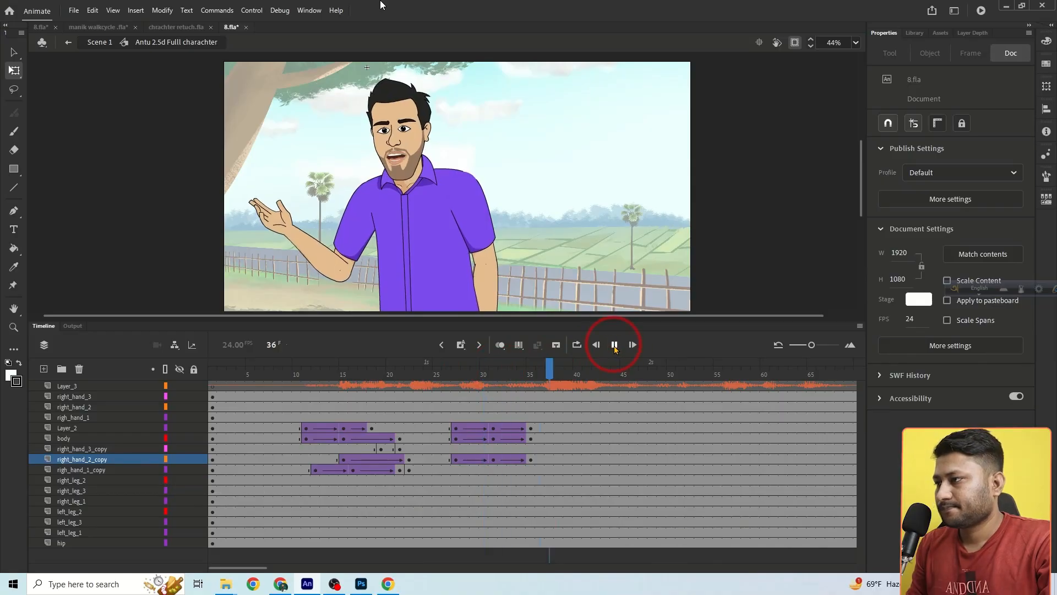
pyautogui.click(611, 374)
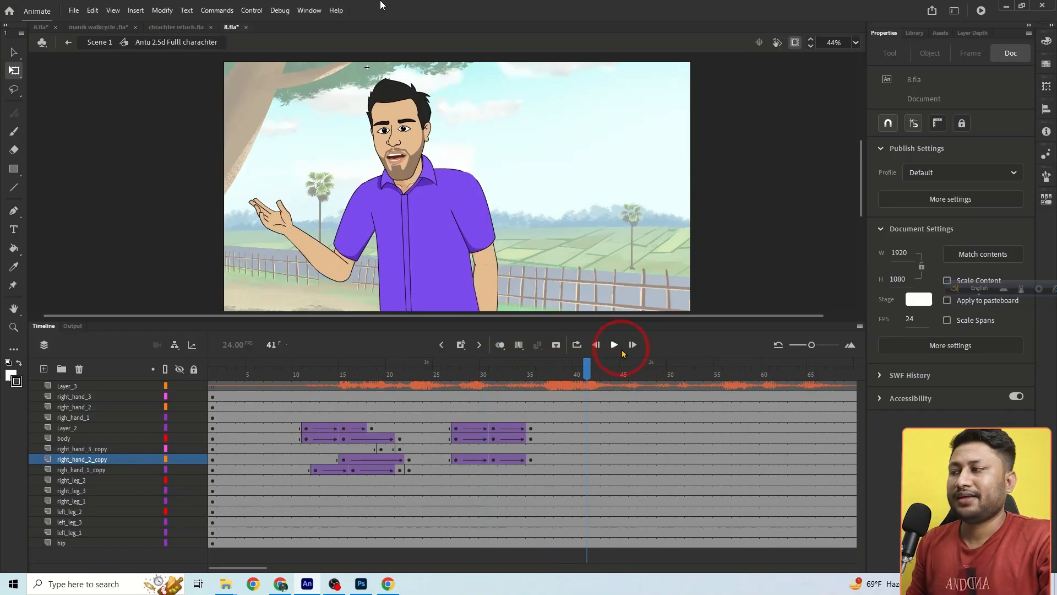
# Insert keyframes for the body at frames 42, 45 and 49.
pyautogui.click(597, 375)
pyautogui.click(471, 280)
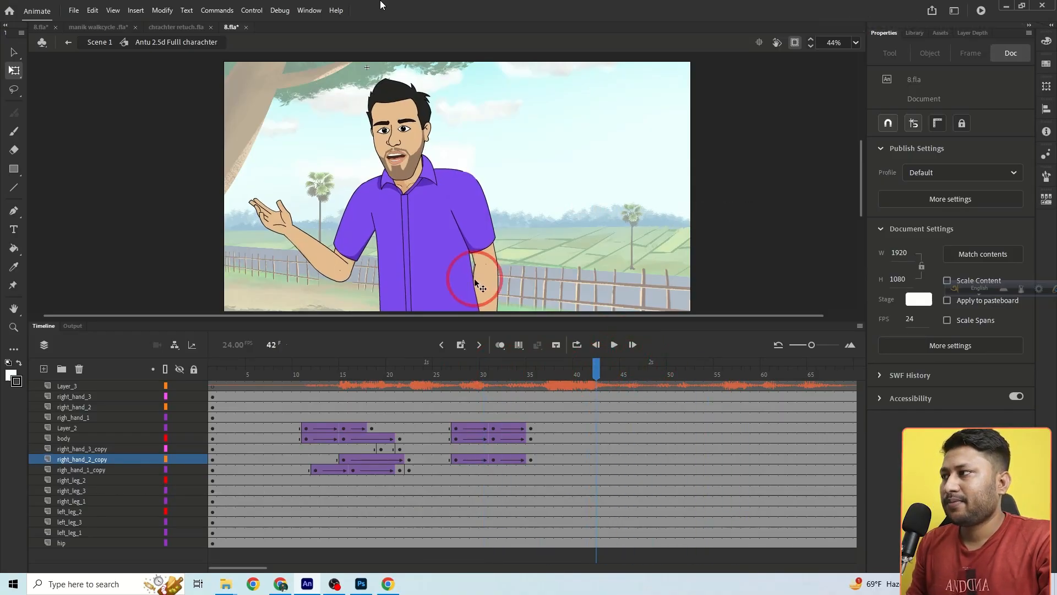
pyautogui.press('F6')
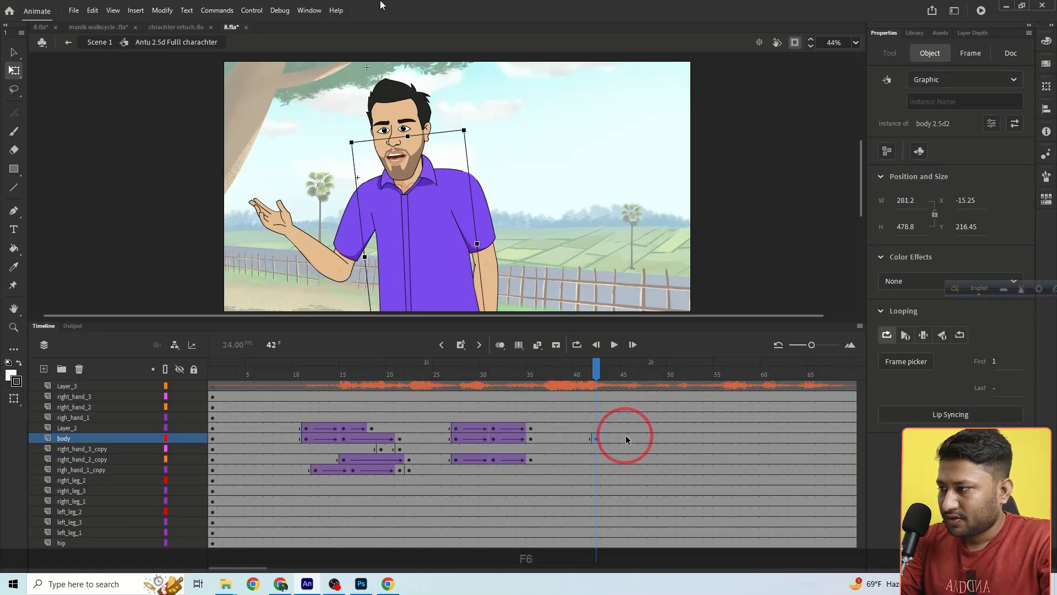
pyautogui.click(628, 439)
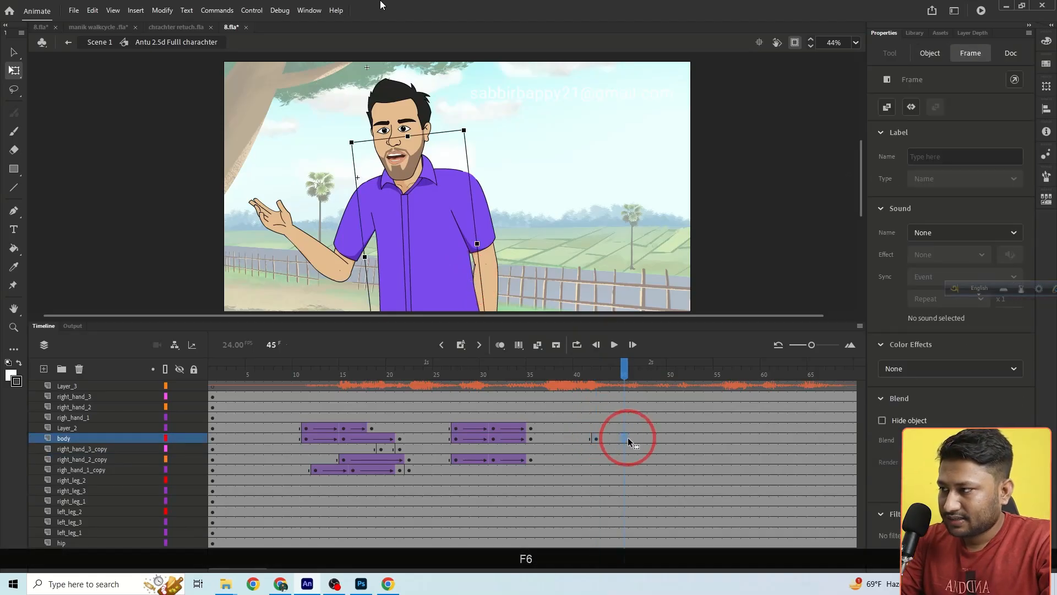
pyautogui.click(663, 438)
pyautogui.press('F6')
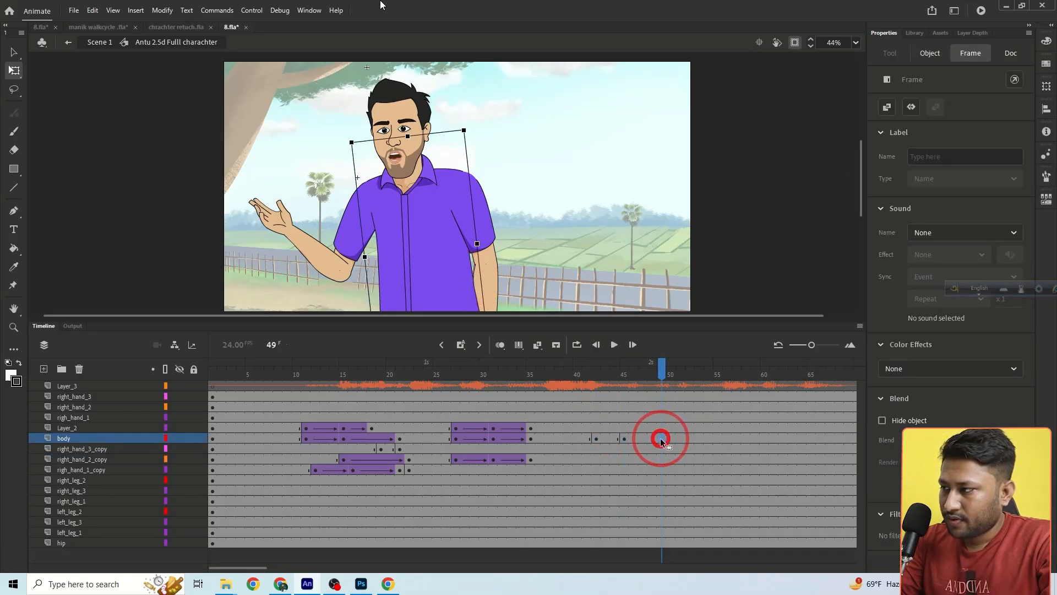
# Squash the body slightly from its top edge and lean it to the right, with classic tweens between frames 42 and 49.
pyautogui.click(627, 437)
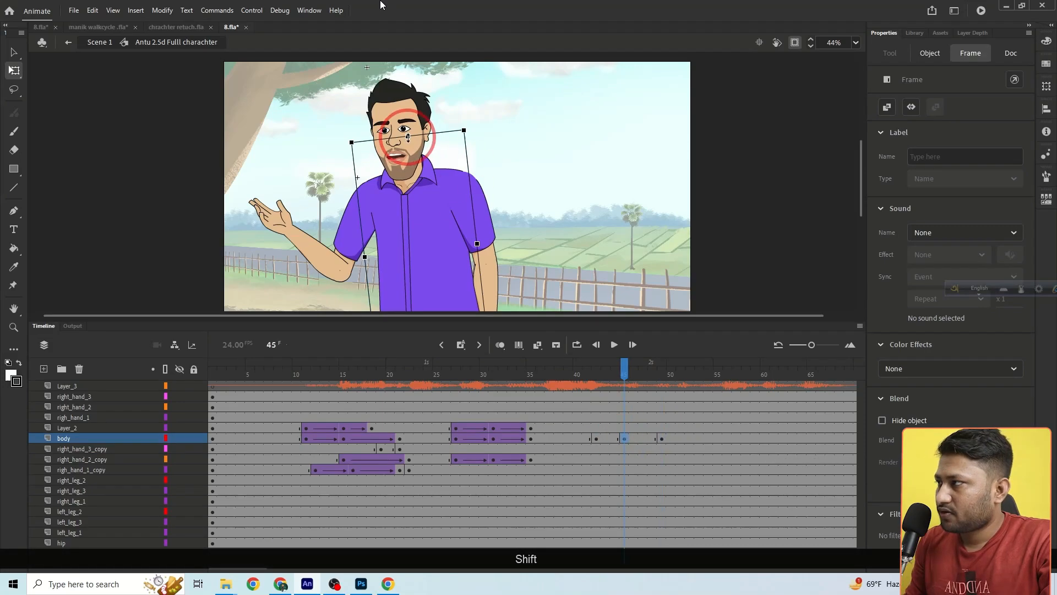
pyautogui.moveTo(408, 138); pyautogui.dragTo(479, 132)
pyautogui.click(662, 438)
pyautogui.moveTo(605, 438); pyautogui.dragTo(633, 439)
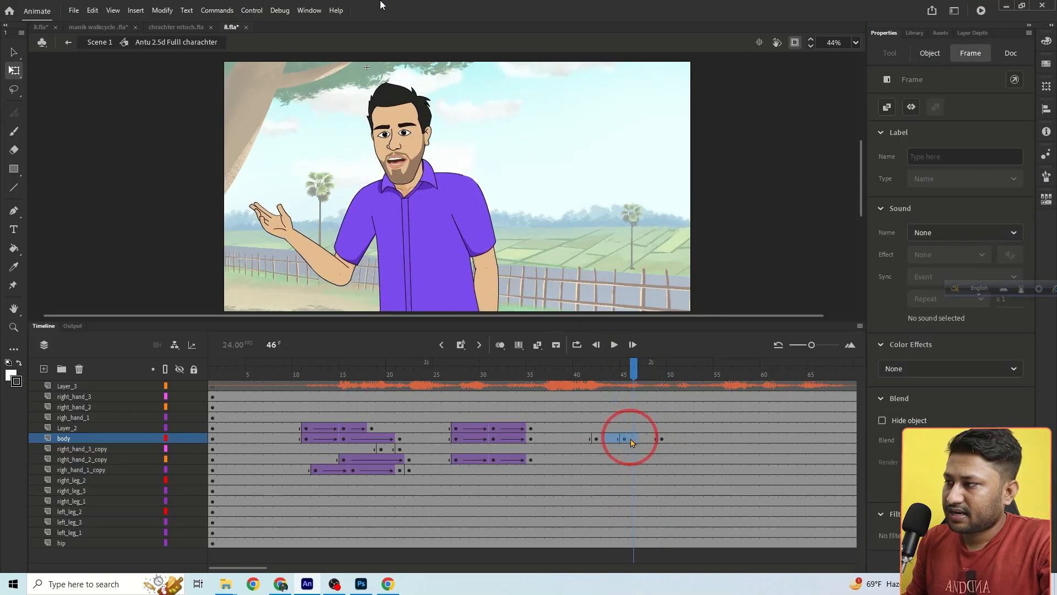
pyautogui.click(538, 347)
pyautogui.moveTo(633, 382)
pyautogui.mouseDown()
pyautogui.moveTo(577, 369)
pyautogui.moveTo(625, 365)
pyautogui.moveTo(638, 353)
pyautogui.moveTo(634, 373)
pyautogui.mouseUp()
pyautogui.click(613, 350)
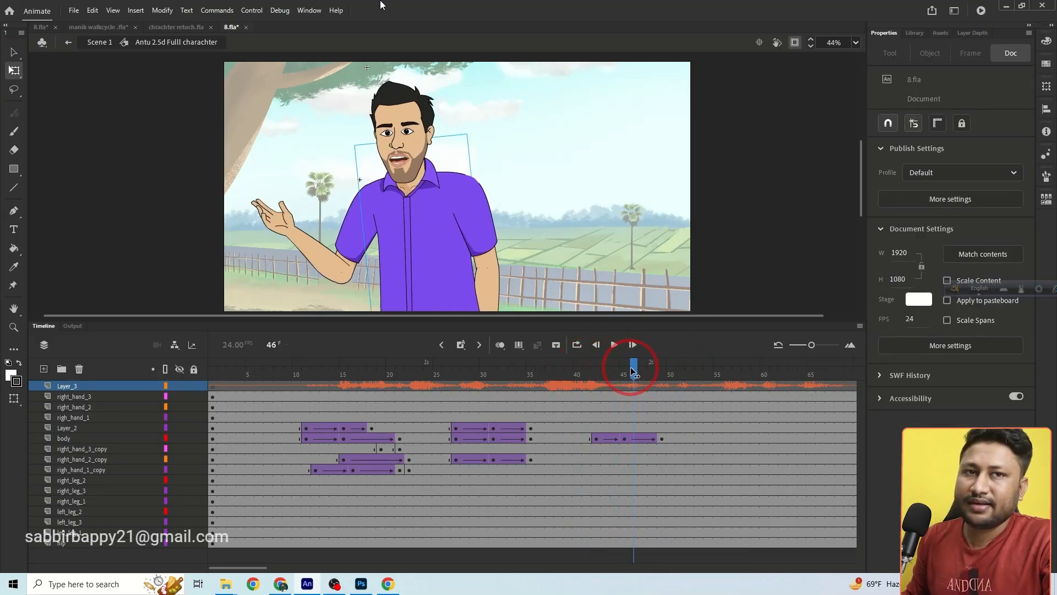
# Move the last tween on the body layer earlier so that it runs from frame 41 to frame 47.
pyautogui.click(635, 438)
pyautogui.click(661, 439)
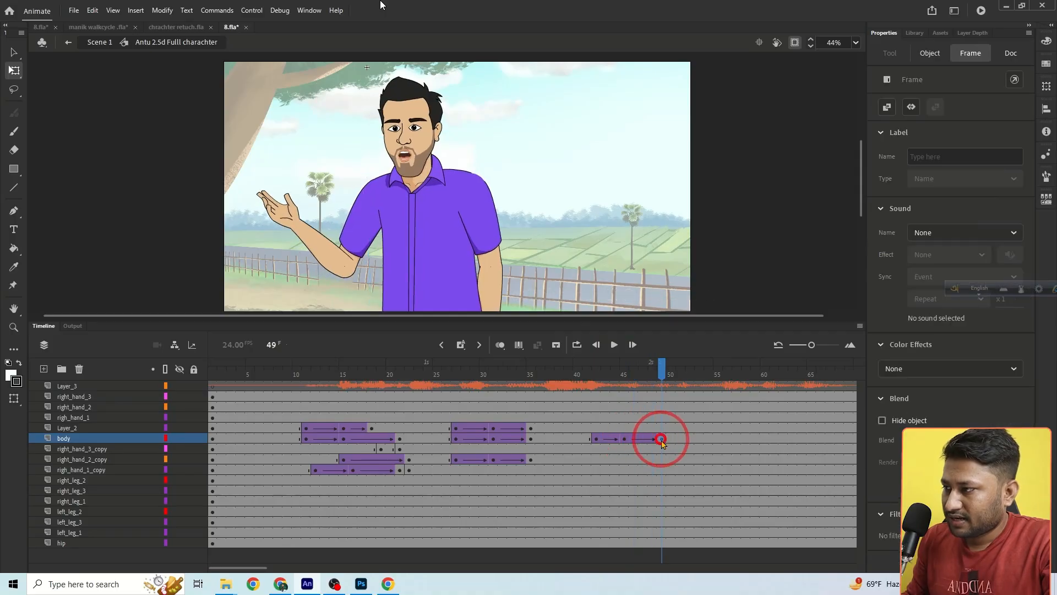
pyautogui.keyDown('shift'); pyautogui.click(597, 439); pyautogui.keyUp('shift')
pyautogui.moveTo(602, 441); pyautogui.dragTo(584, 439)
pyautogui.click(653, 438)
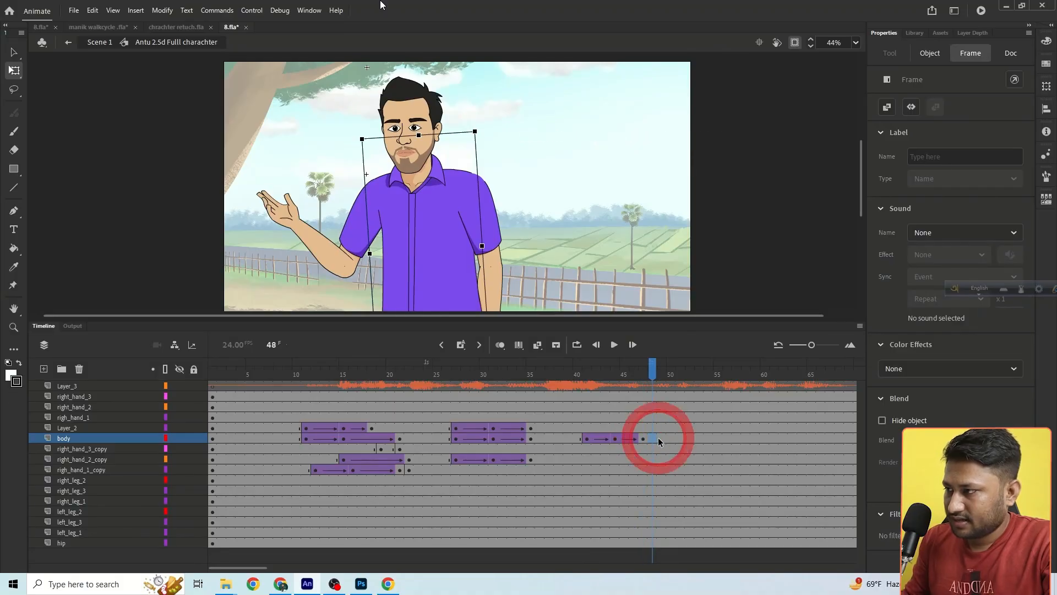
# Keyframe the body layer at frames 49 and 51 and squash the body very slightly downward at frame 49.
pyautogui.click(661, 439)
pyautogui.press('F6')
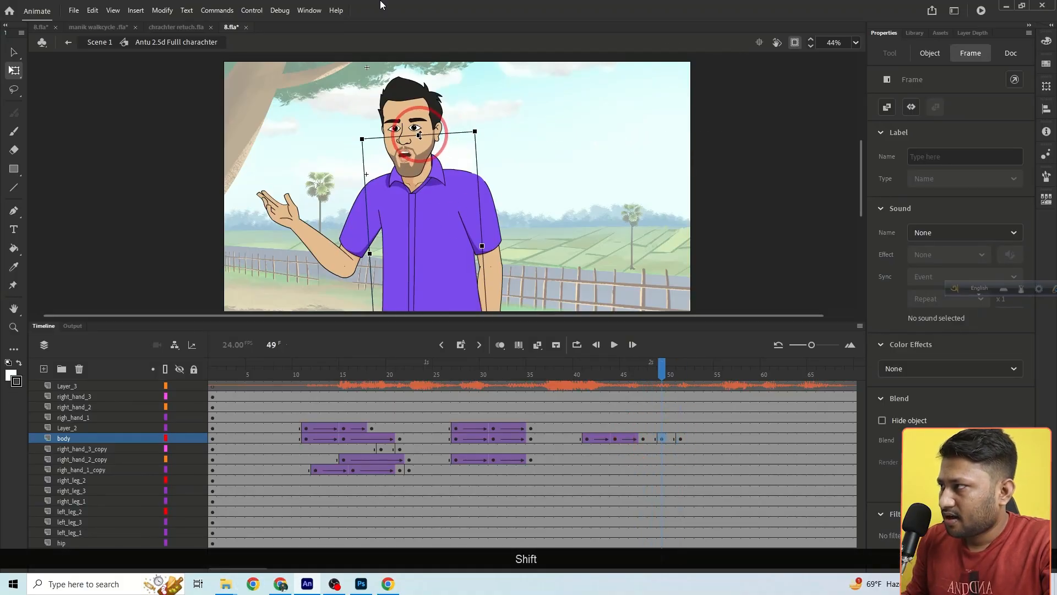
pyautogui.moveTo(420, 135); pyautogui.dragTo(419, 136)
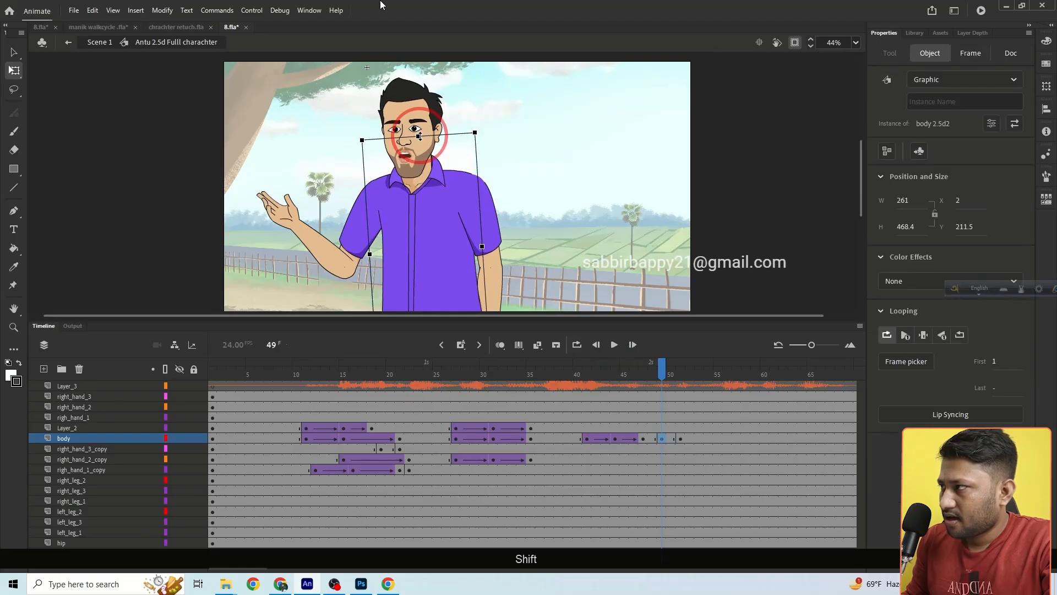
# Keyframe the body layer at frames 53 and 55 and squash the body to a height of about 463 at frame 53.
pyautogui.click(716, 439)
pyautogui.press('F6')
pyautogui.press('F6')
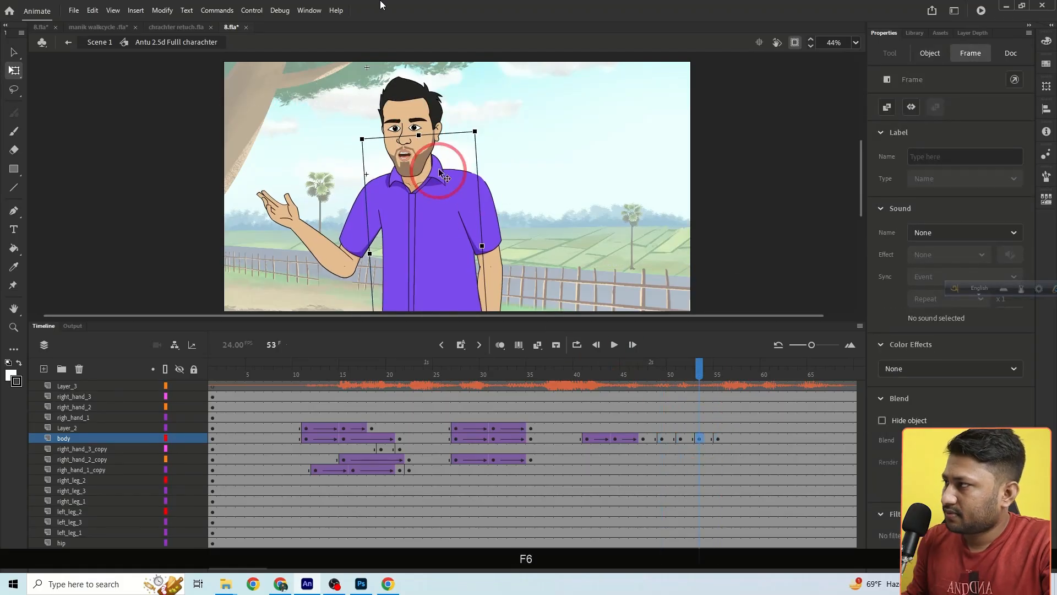
pyautogui.moveTo(418, 137); pyautogui.dragTo(419, 139)
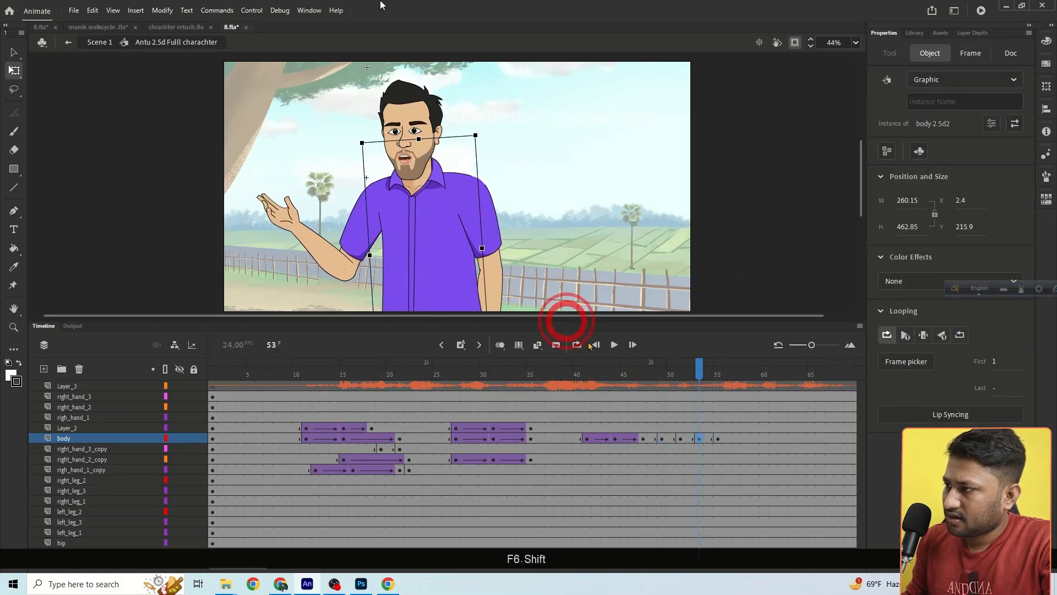
# Create classic tweens between the body layer's keyframes from frame 49 to frame 55.
pyautogui.click(674, 439)
pyautogui.click(701, 439)
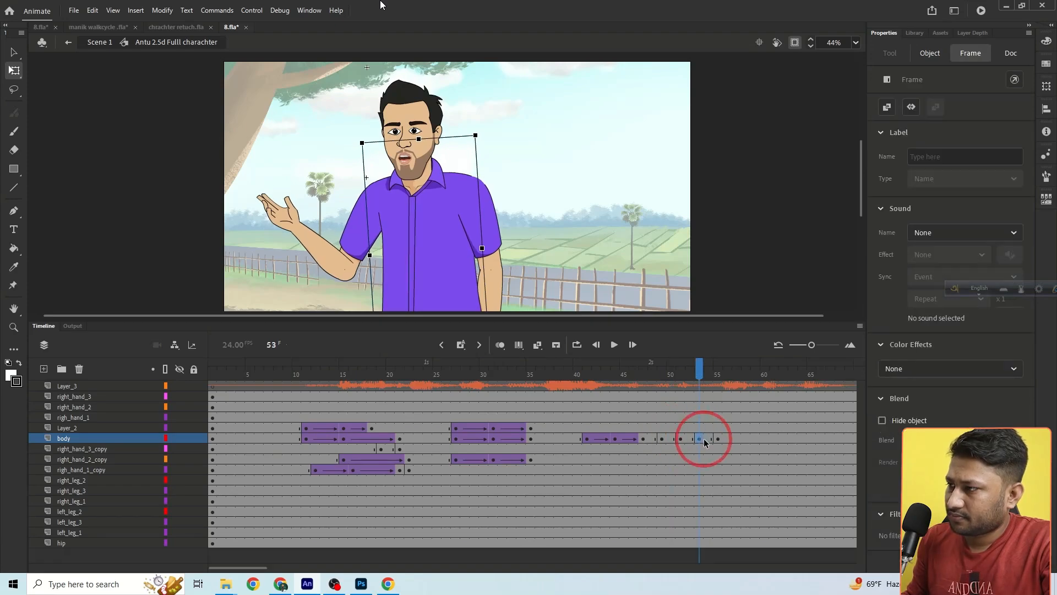
pyautogui.click(707, 439)
pyautogui.keyDown('shift'); pyautogui.click(669, 440); pyautogui.keyUp('shift')
pyautogui.click(537, 346)
# Play back and scrub the body motion from around frame 39 to check it against the audio.
pyautogui.click(613, 347)
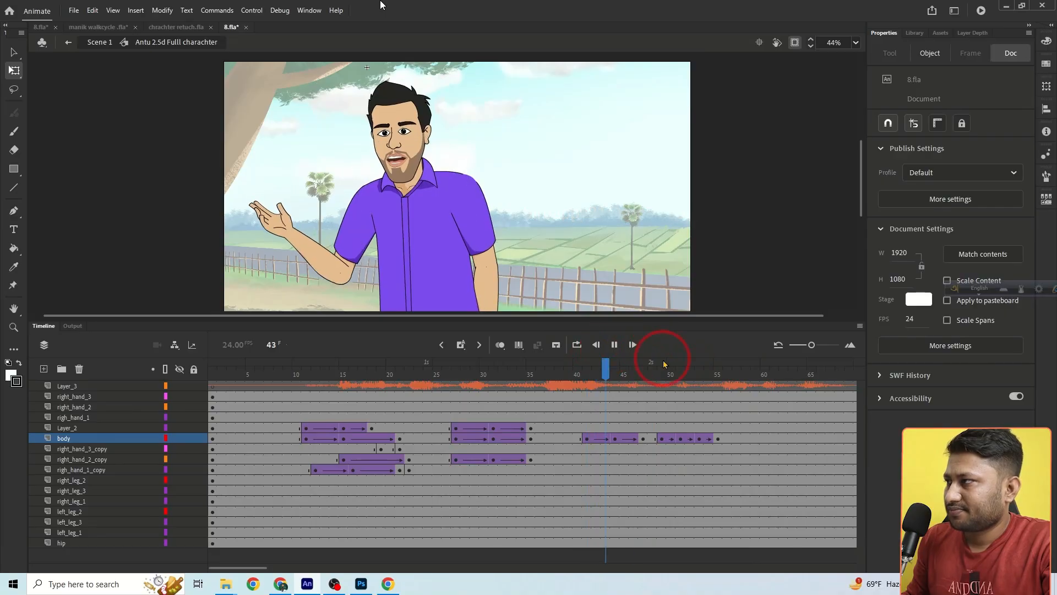
pyautogui.moveTo(734, 377); pyautogui.dragTo(568, 379)
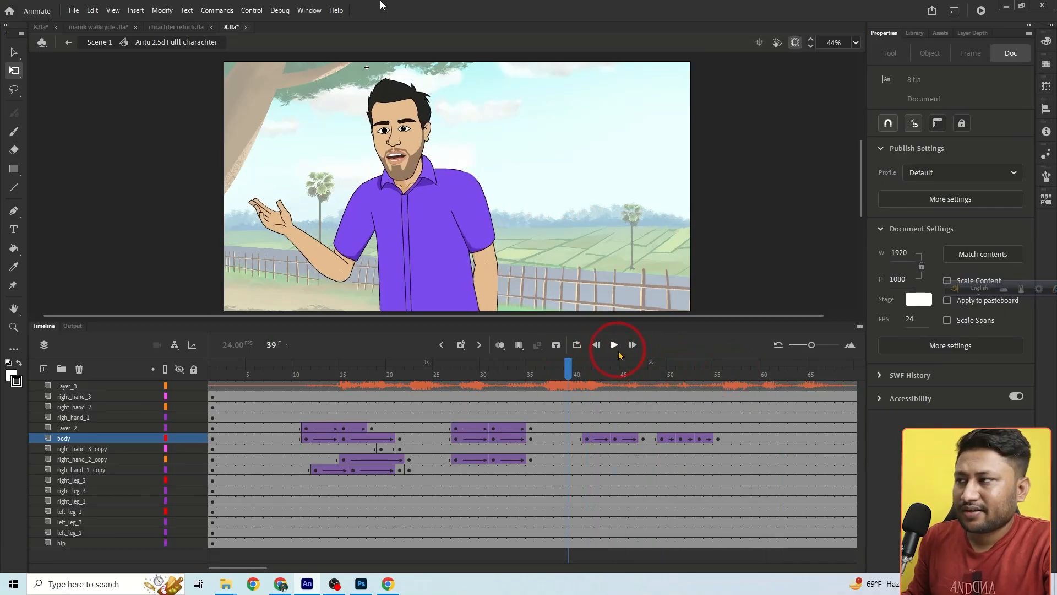
pyautogui.moveTo(634, 379); pyautogui.dragTo(656, 383)
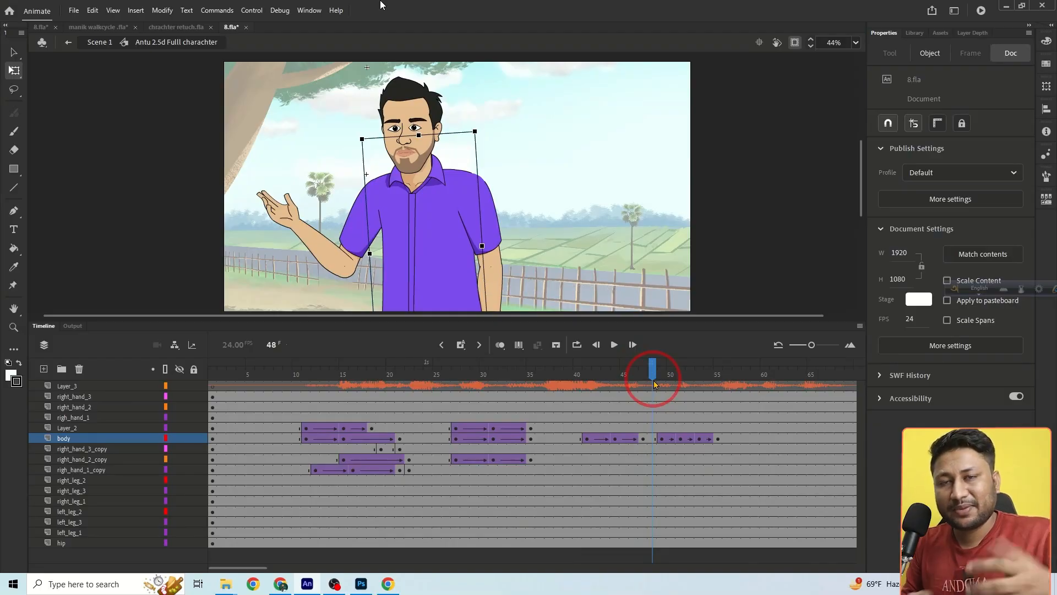
pyautogui.moveTo(655, 381)
pyautogui.mouseDown()
pyautogui.moveTo(613, 365)
pyautogui.moveTo(616, 377)
pyautogui.moveTo(662, 378)
pyautogui.mouseUp()
pyautogui.click(615, 347)
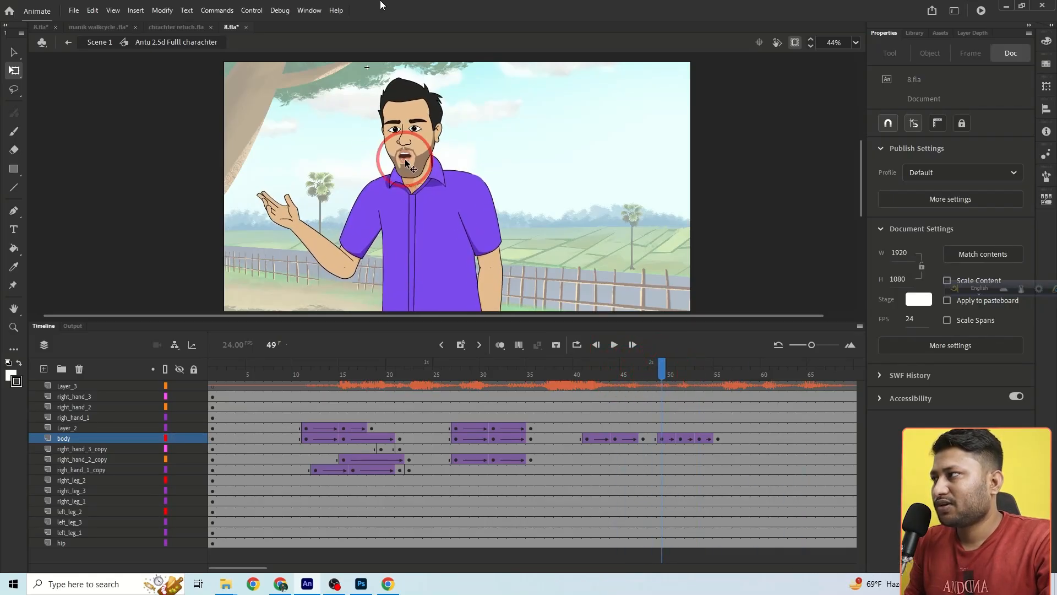
# Open the 2.5d head copy symbol and check its lip shapes against the audio around frames 38 to 47.
pyautogui.doubleClick(405, 159)
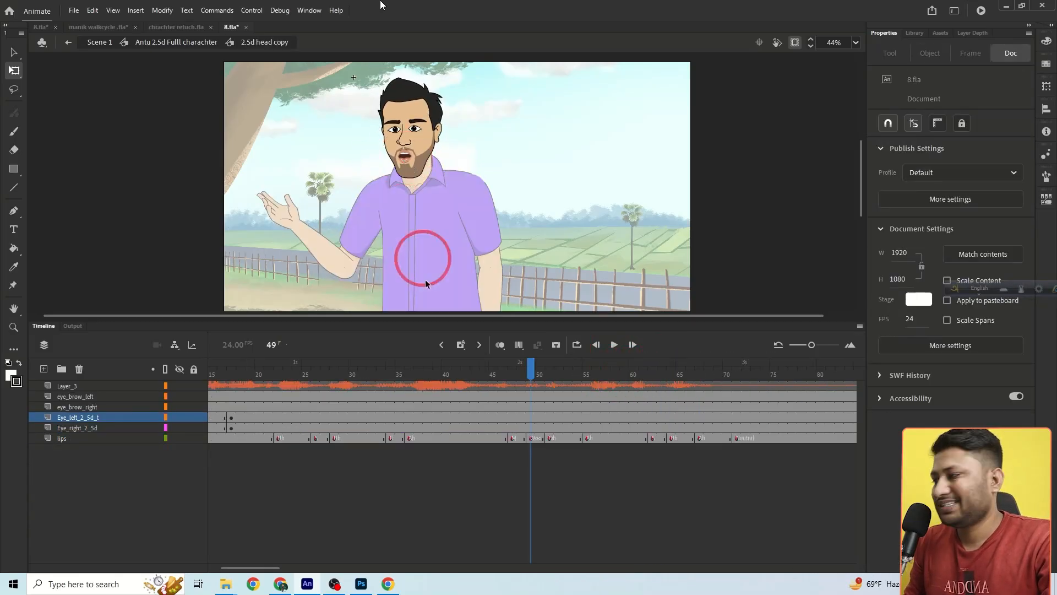
pyautogui.click(513, 436)
pyautogui.click(428, 373)
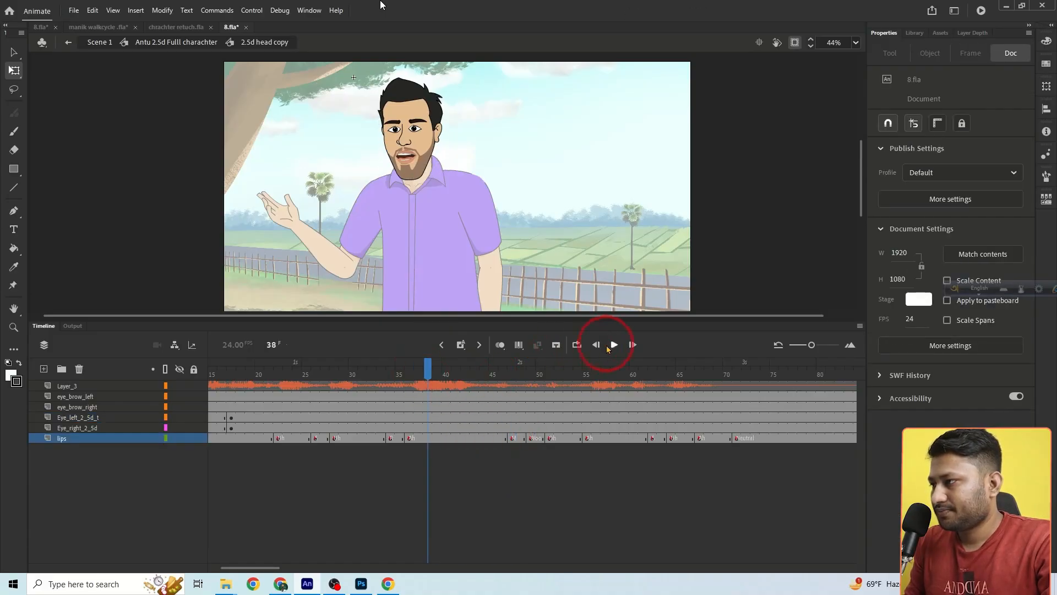
pyautogui.click(500, 376)
pyautogui.click(512, 384)
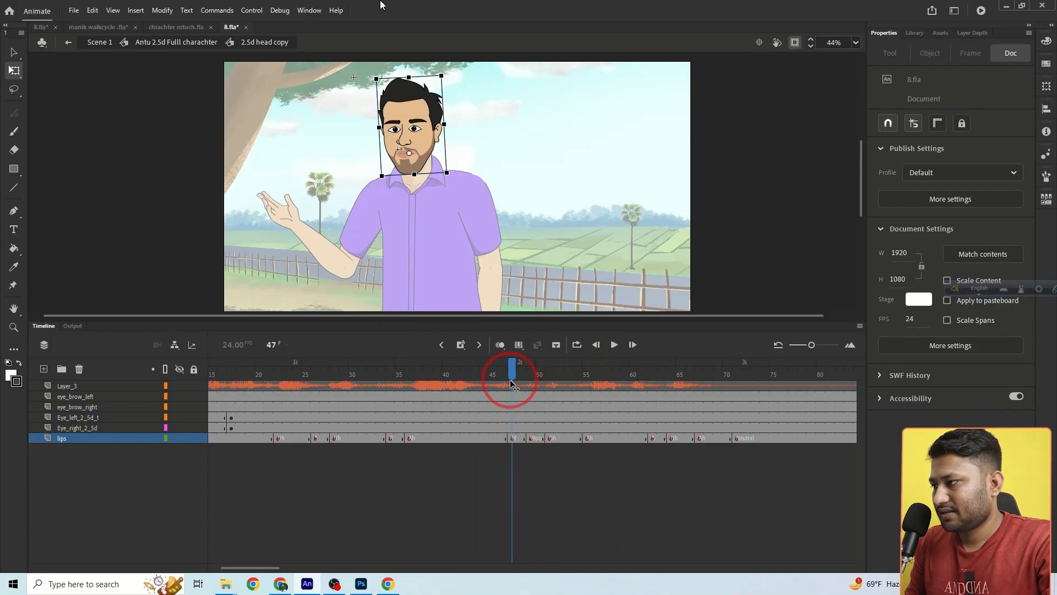
# Shift the Ah keyframe on the lips layer to frame 56 and clear the lip keyframes between frames 48 and 52.
pyautogui.click(530, 438)
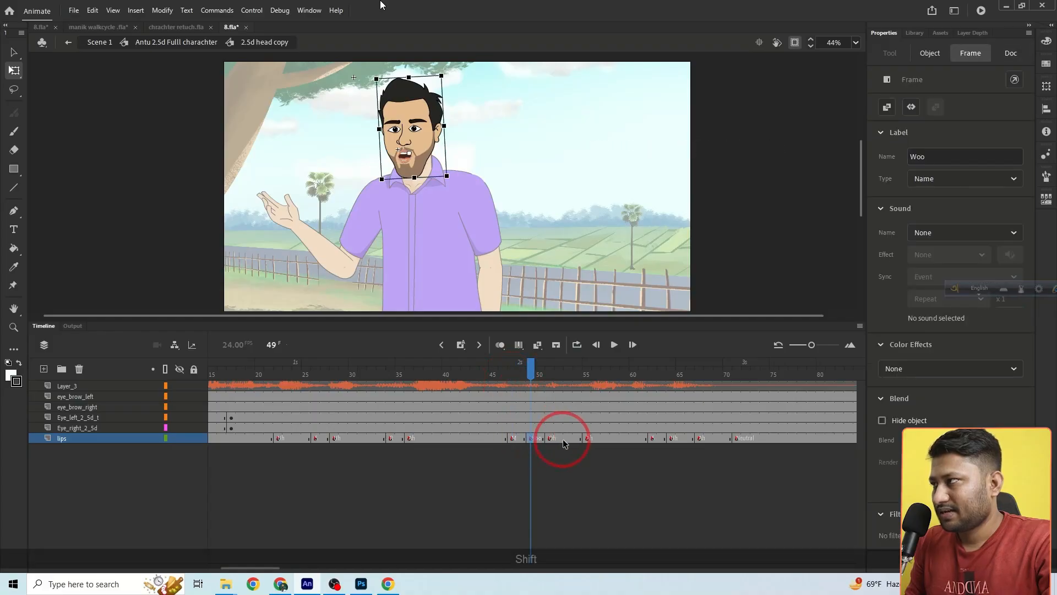
pyautogui.keyDown('shift'); pyautogui.click(584, 439); pyautogui.keyUp('shift')
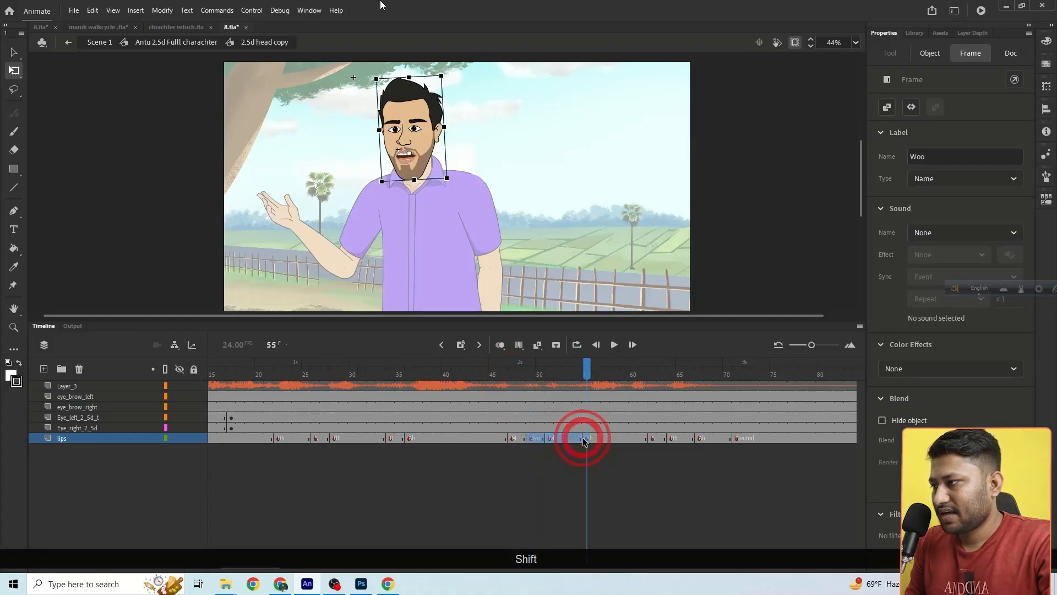
pyautogui.click(588, 439)
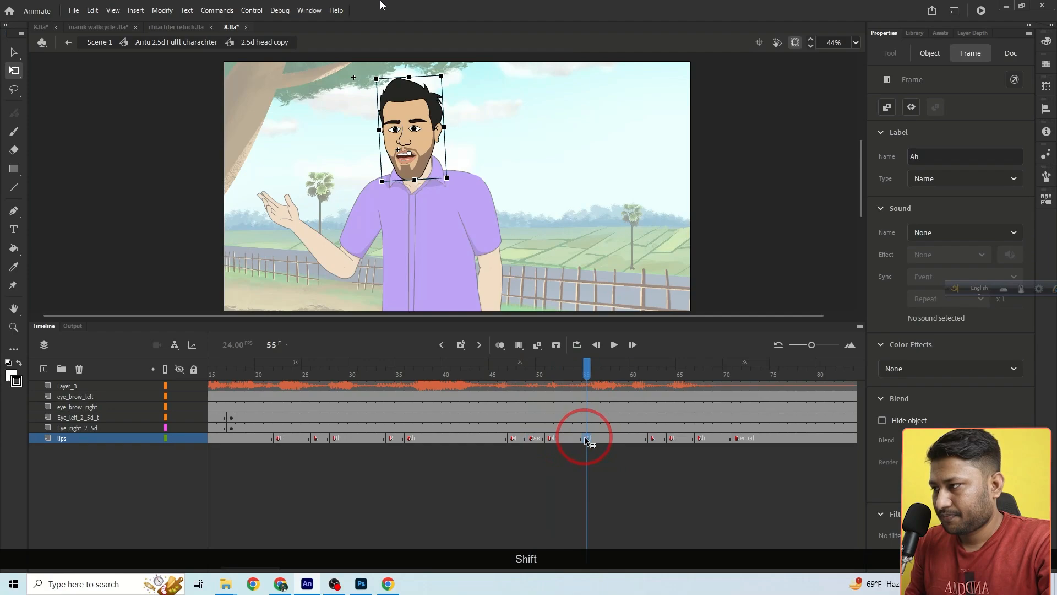
pyautogui.click(557, 438)
pyautogui.keyDown('shift'); pyautogui.click(523, 438); pyautogui.keyUp('shift')
pyautogui.rightClick(524, 438)
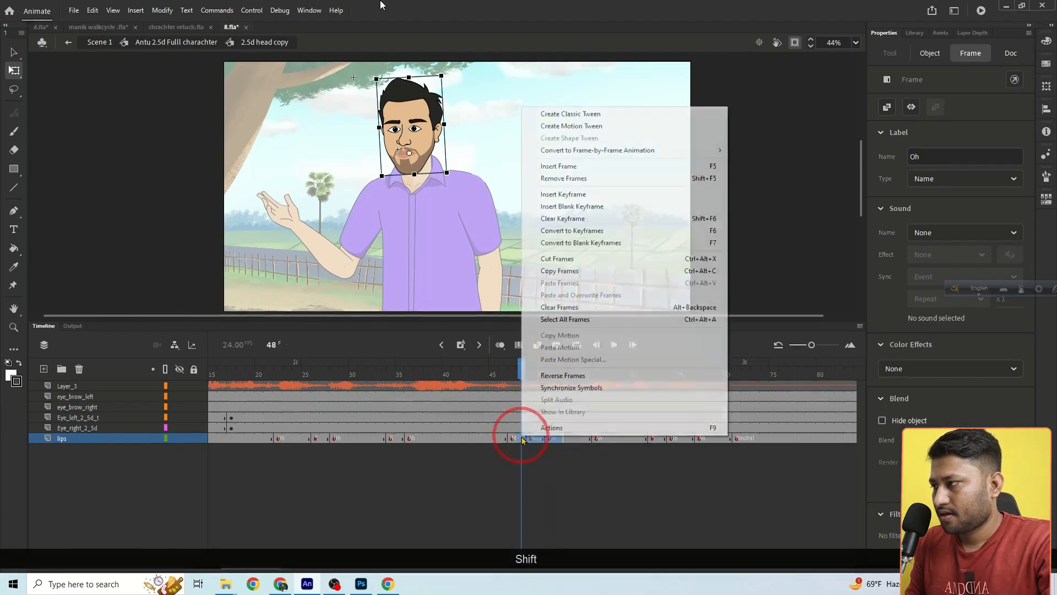
pyautogui.click(563, 219)
# Move the lips keyframe labelled M to frame 46 and set its mouth shape to frame 18, Natural.
pyautogui.click(513, 443)
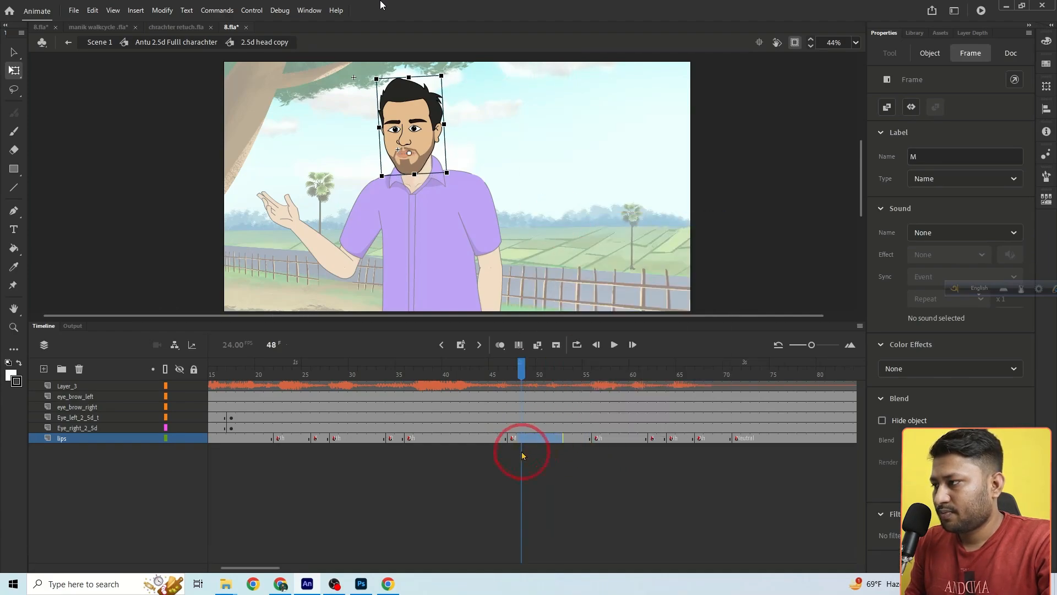
pyautogui.moveTo(500, 438); pyautogui.dragTo(499, 438)
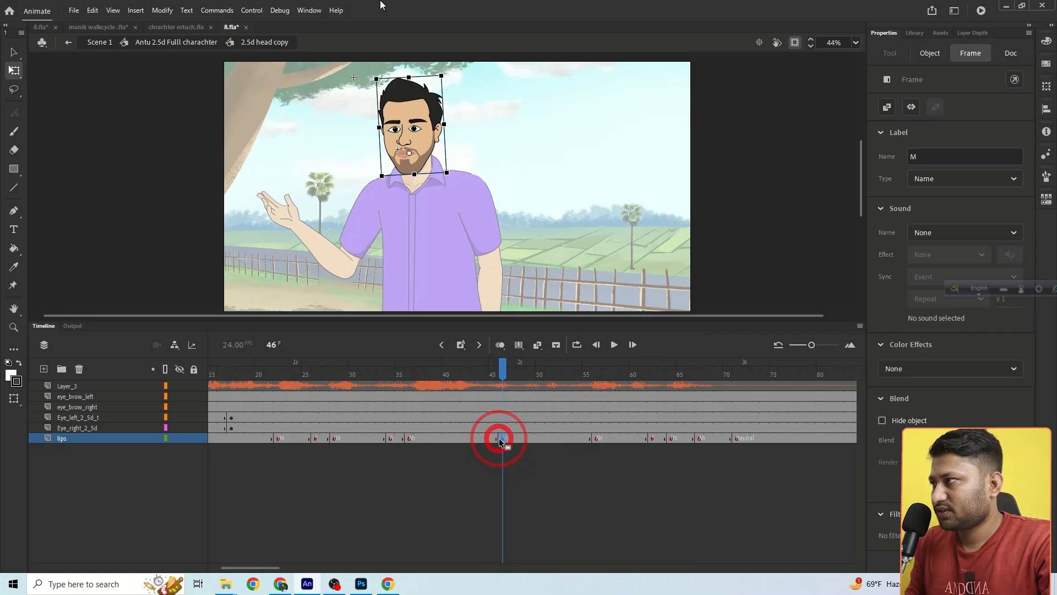
pyautogui.click(415, 170)
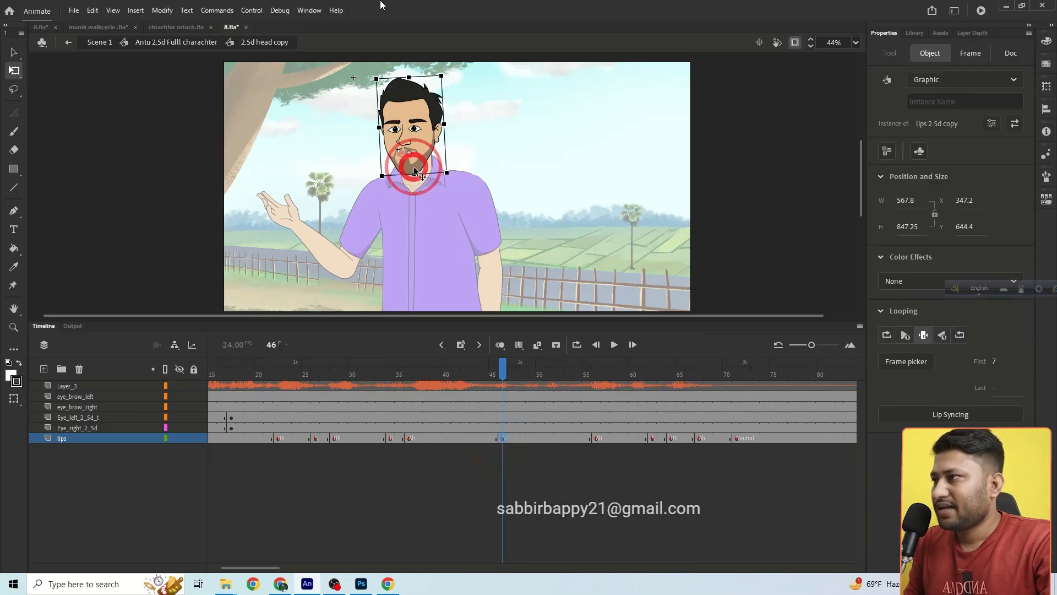
pyautogui.click(906, 362)
pyautogui.scroll(-5, 935, 328)
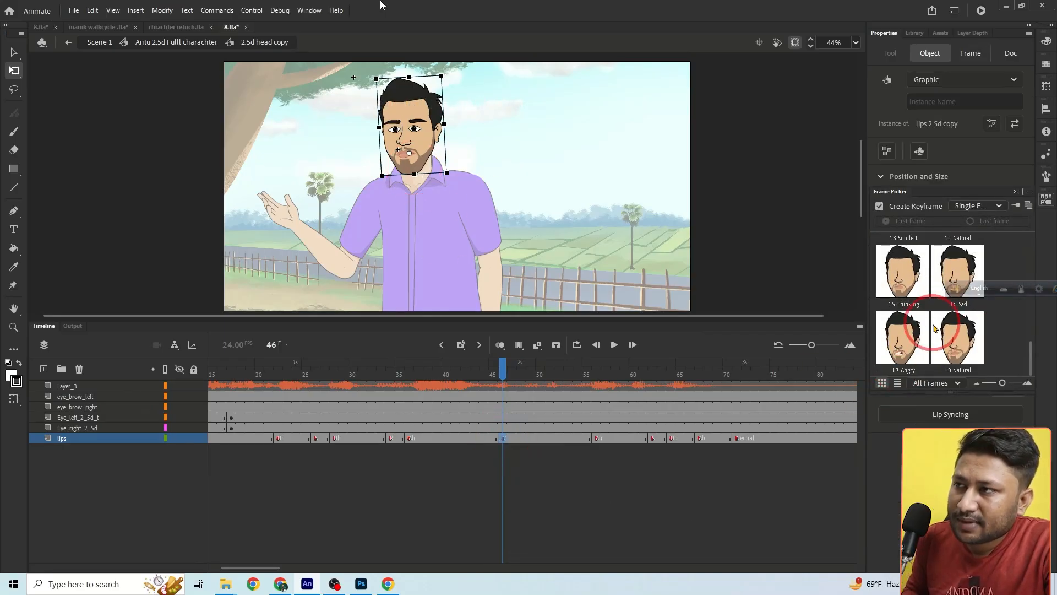
pyautogui.click(948, 358)
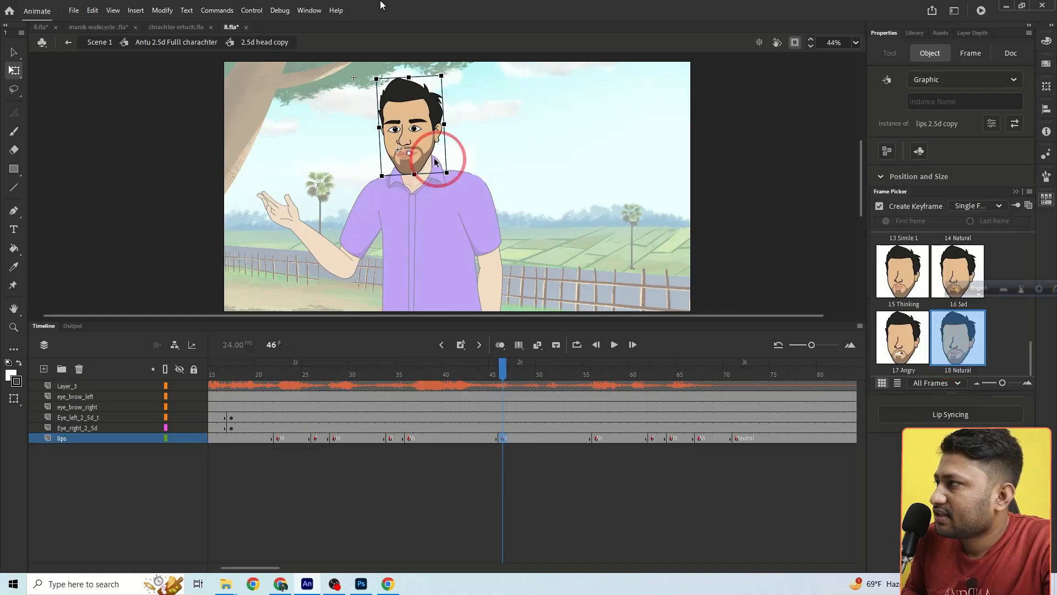
# Play back the lip sync around frame 46 inside the head symbol.
pyautogui.click(798, 491)
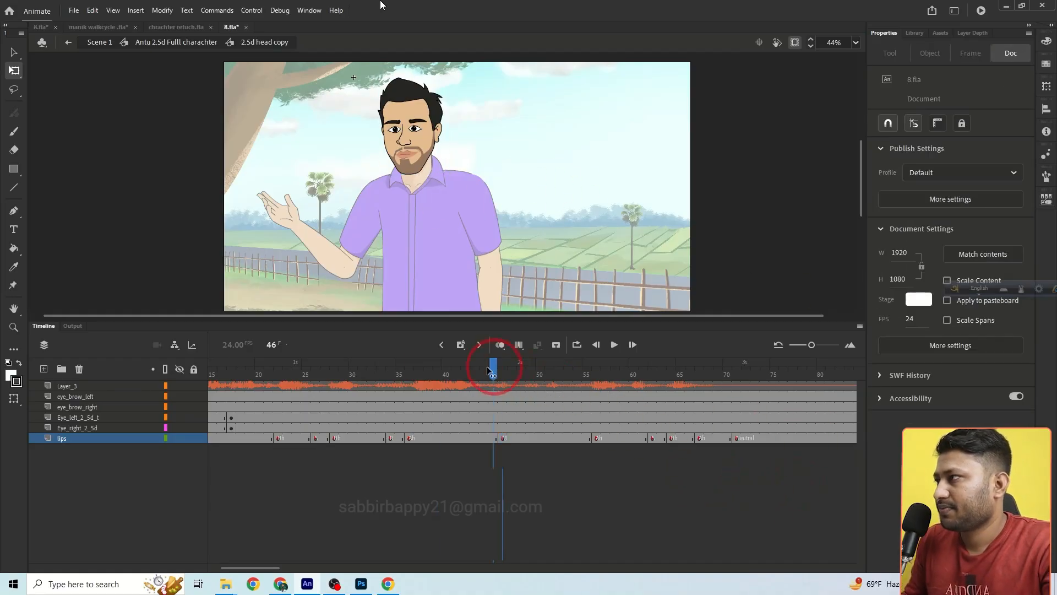
pyautogui.click(614, 344)
pyautogui.moveTo(530, 368); pyautogui.dragTo(515, 370)
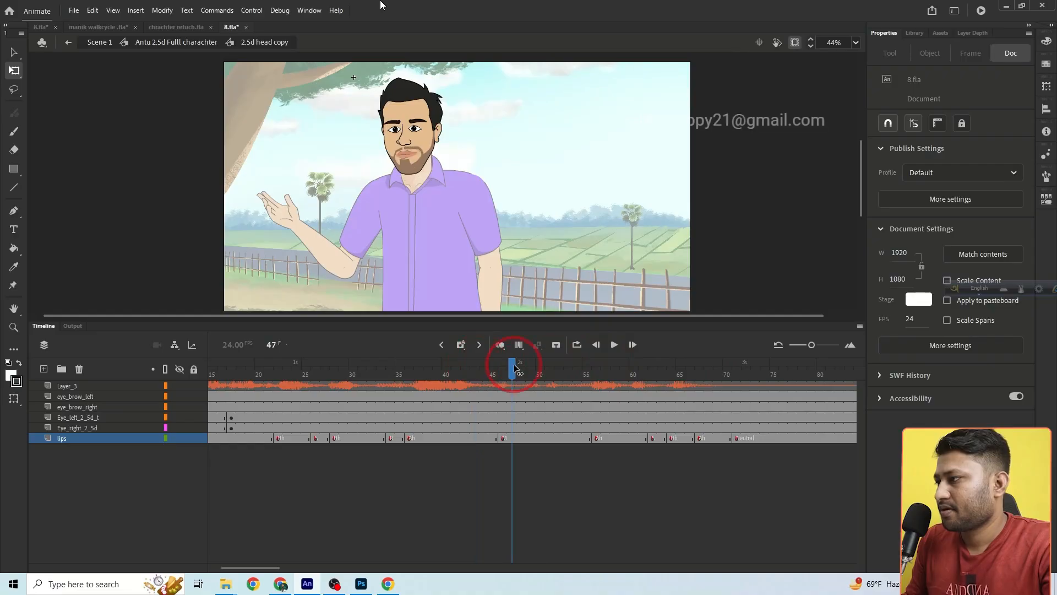
# Return to the full character symbol through Scene 1 and play back its animation to find the next spoken accent.
pyautogui.click(98, 42)
pyautogui.click(448, 257)
pyautogui.doubleClick(448, 257)
pyautogui.click(615, 345)
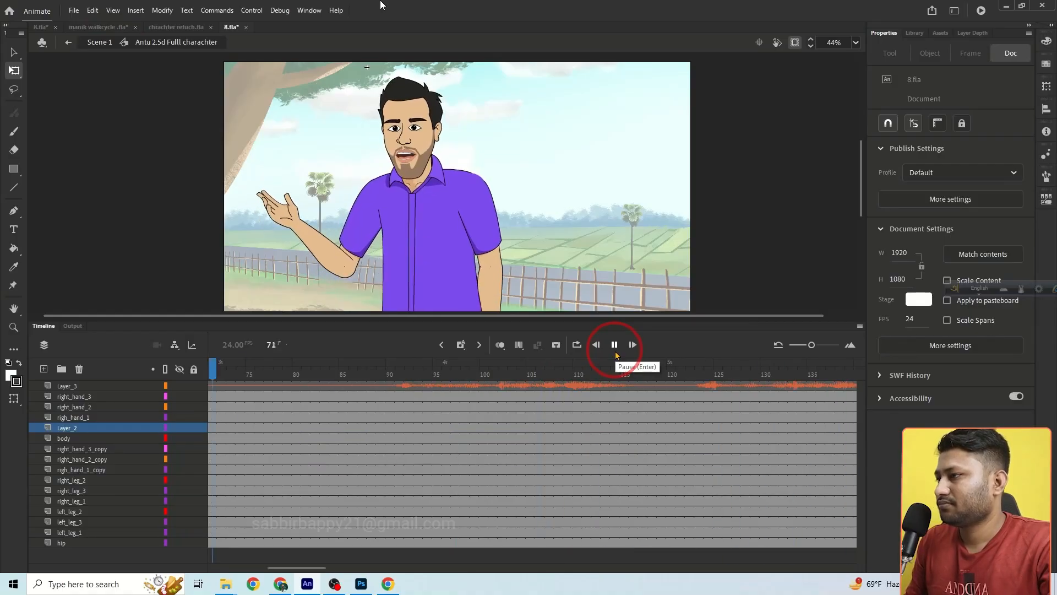
pyautogui.moveTo(325, 364); pyautogui.dragTo(297, 377)
pyautogui.click(503, 343)
pyautogui.click(614, 344)
pyautogui.click(513, 364)
# Keyframe the body layer at frames 57, 60 and 64 and squash the body to a height of about 463 at frame 60.
pyautogui.click(424, 265)
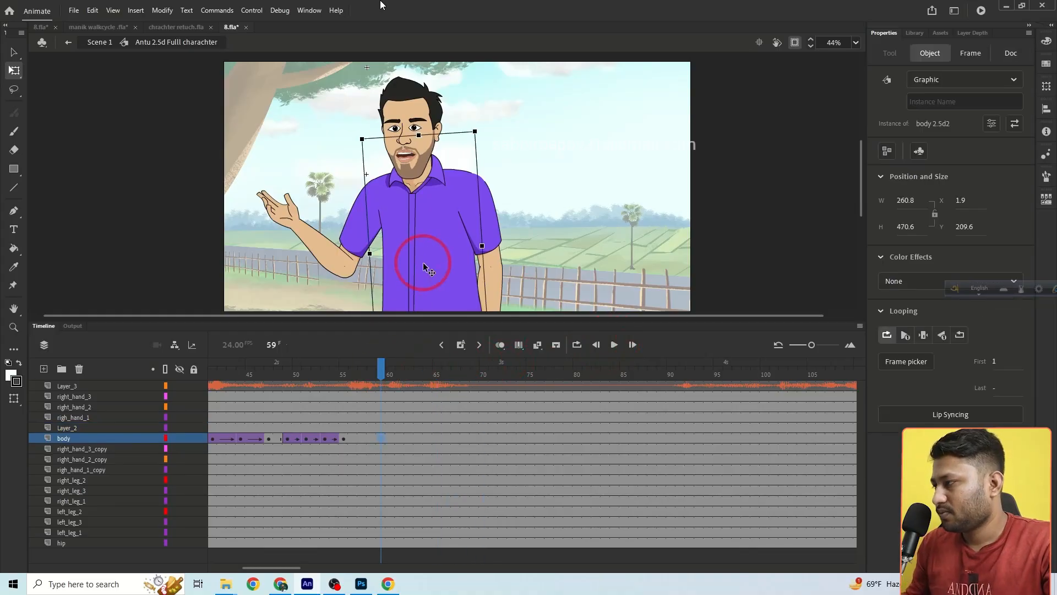
pyautogui.click(366, 438)
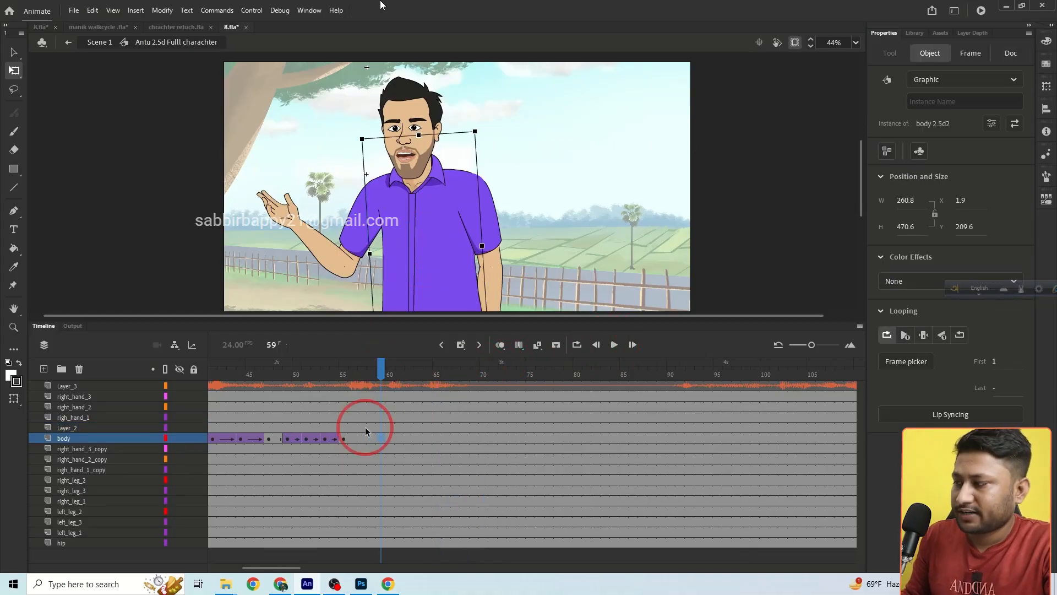
pyautogui.press('F6')
pyautogui.click(392, 438)
pyautogui.press('F6')
pyautogui.click(406, 174)
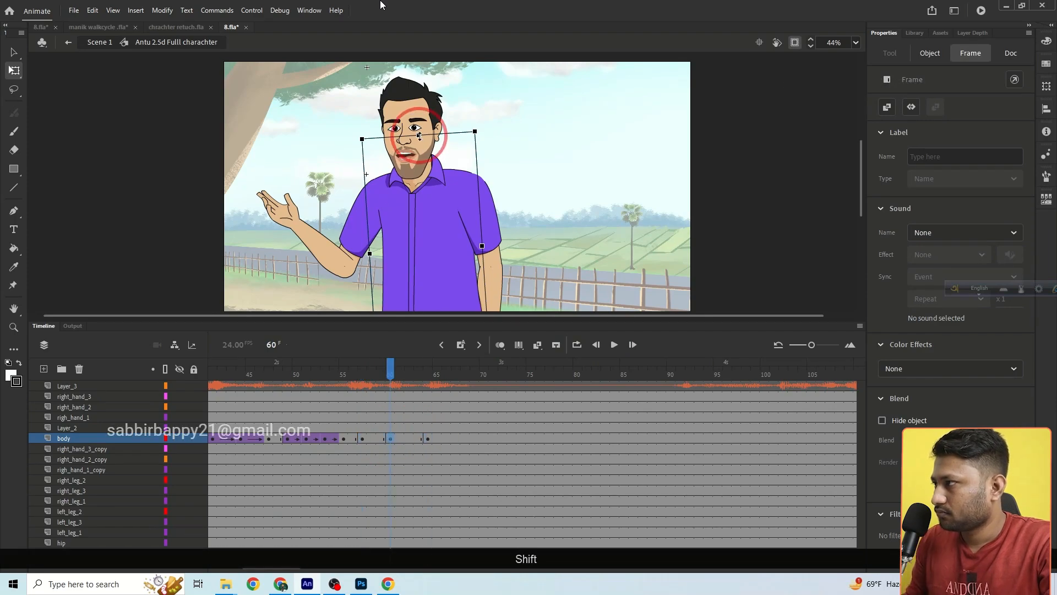
pyautogui.moveTo(419, 136); pyautogui.dragTo(419, 140)
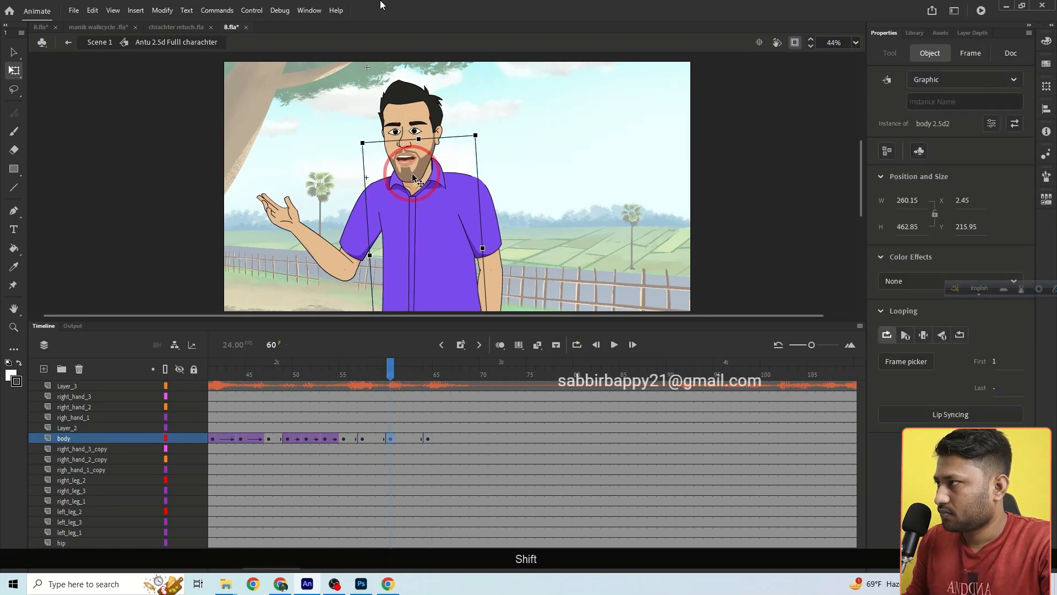
# Keyframe the head on Layer_2 at frames 57, 60 and 64 and tilt it slightly at frame 60.
pyautogui.click(424, 140)
pyautogui.keyDown('ctrl'); pyautogui.click(423, 138); pyautogui.keyUp('ctrl')
pyautogui.click(361, 428)
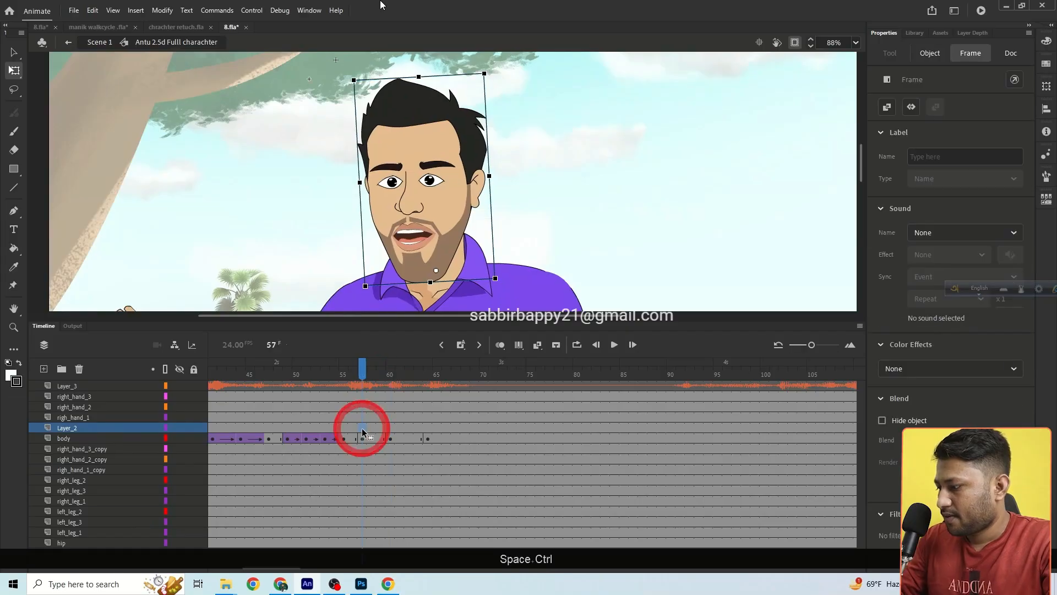
pyautogui.press('F6')
pyautogui.click(390, 428)
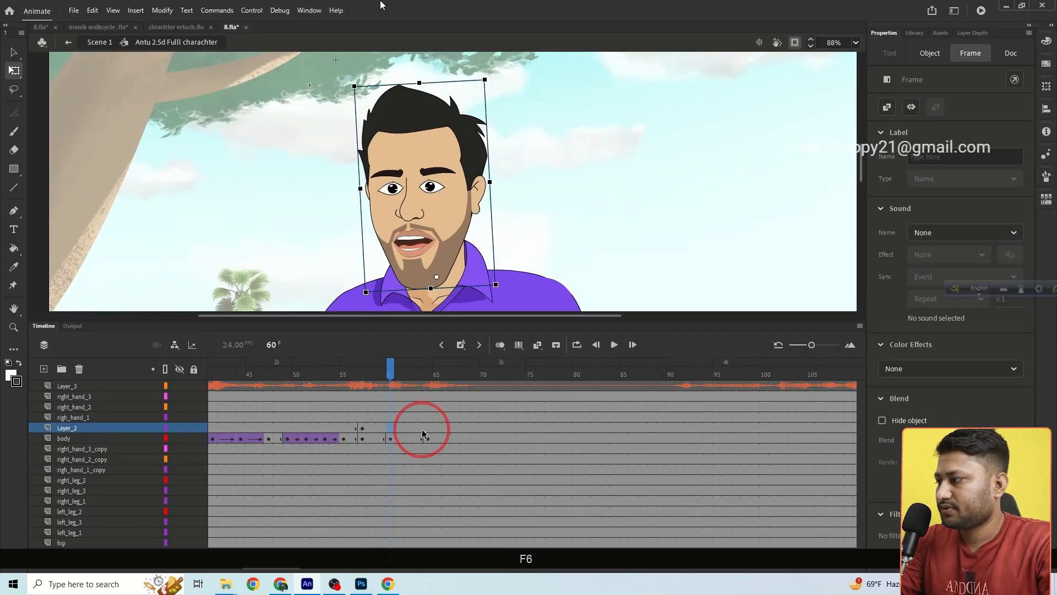
pyautogui.press('F6')
pyautogui.click(428, 429)
pyautogui.click(390, 428)
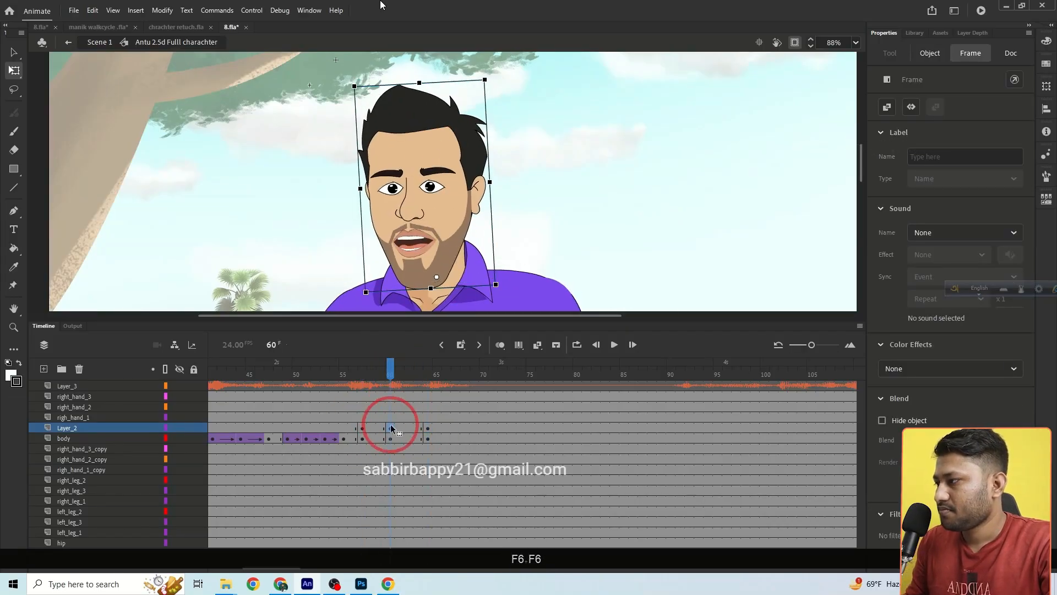
pyautogui.moveTo(486, 66); pyautogui.dragTo(477, 71)
pyautogui.click(456, 173)
# Create classic tweens on Layer_2 and the body layer between frames 57 and 64.
pyautogui.moveTo(382, 428); pyautogui.dragTo(400, 438)
pyautogui.click(519, 344)
pyautogui.click(537, 345)
# Play back and scrub the new head and body motion from frame 57 with the whole character in view.
pyautogui.moveTo(400, 367); pyautogui.dragTo(363, 366)
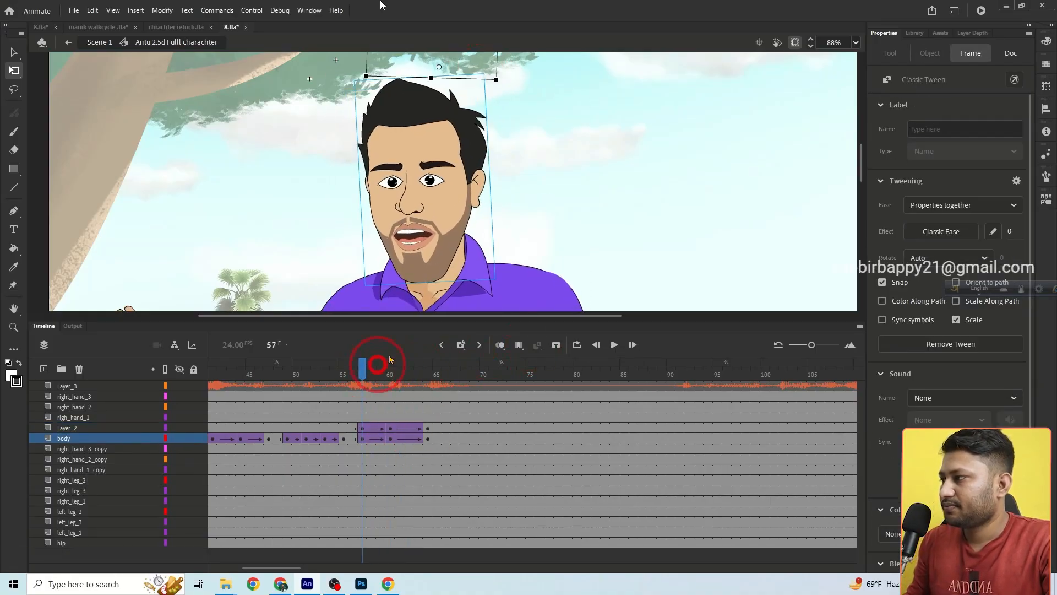
pyautogui.keyDown('ctrl'); pyautogui.keyDown('alt'); pyautogui.click(458, 246); pyautogui.keyUp('alt'); pyautogui.keyUp('ctrl')
pyautogui.click(614, 346)
pyautogui.moveTo(492, 365); pyautogui.dragTo(396, 368)
# Keyframe righ_hand_1_copy at frames 57, 60 and 64 and rotate the upper arm down toward the body at frame 60.
pyautogui.click(366, 243)
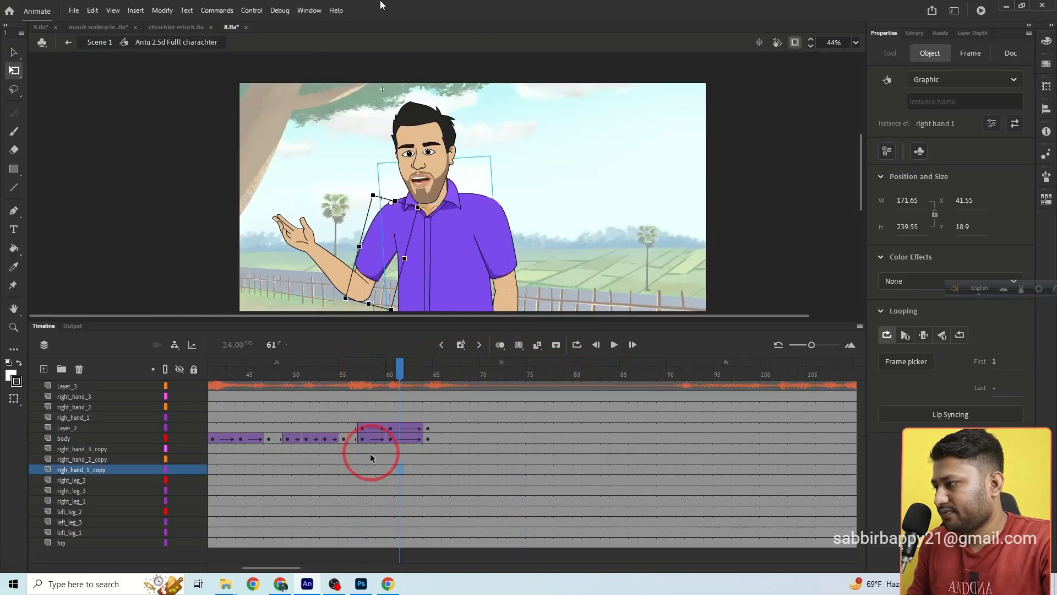
pyautogui.click(362, 467)
pyautogui.press('F6')
pyautogui.click(390, 467)
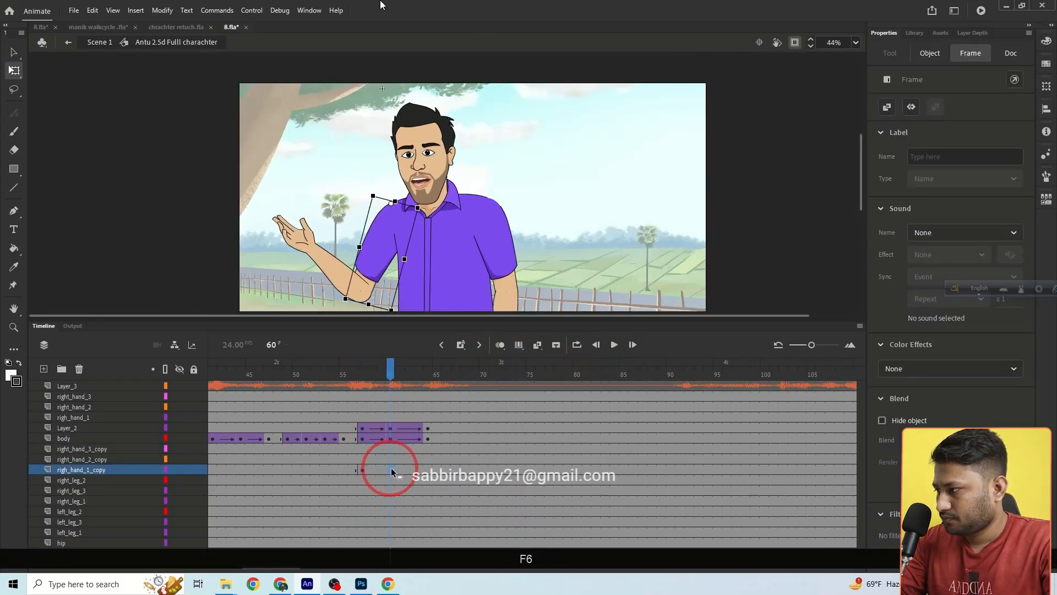
pyautogui.press('F6')
pyautogui.click(428, 468)
pyautogui.press('F6')
pyautogui.click(390, 468)
pyautogui.click(433, 270)
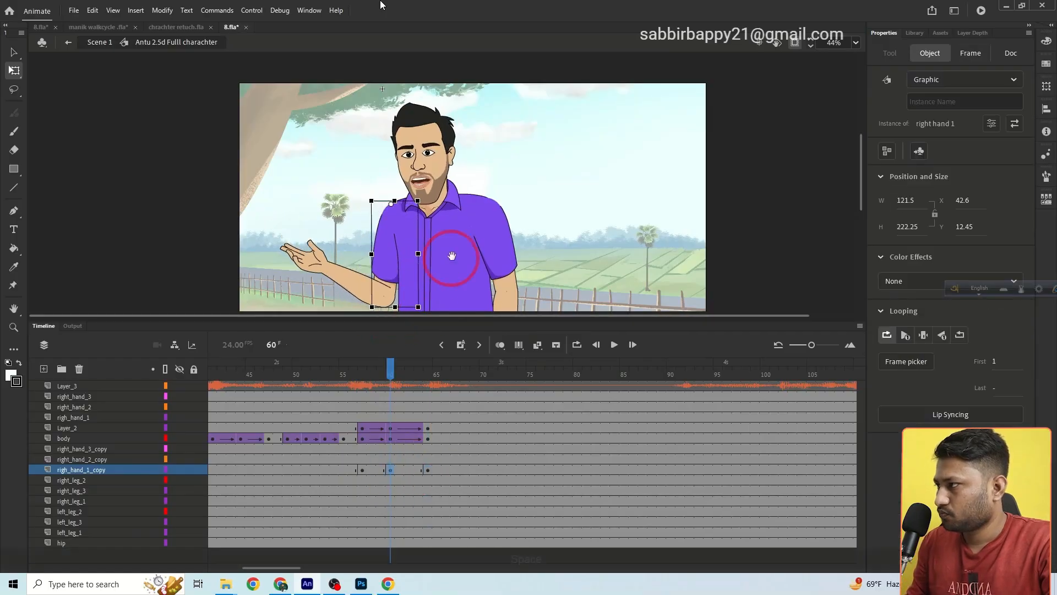
pyautogui.moveTo(433, 270); pyautogui.dragTo(414, 239)
# Clear the frame 64 keyframe on righ_hand_1_copy and move its frame 60 keyframe to frame 61.
pyautogui.click(428, 470)
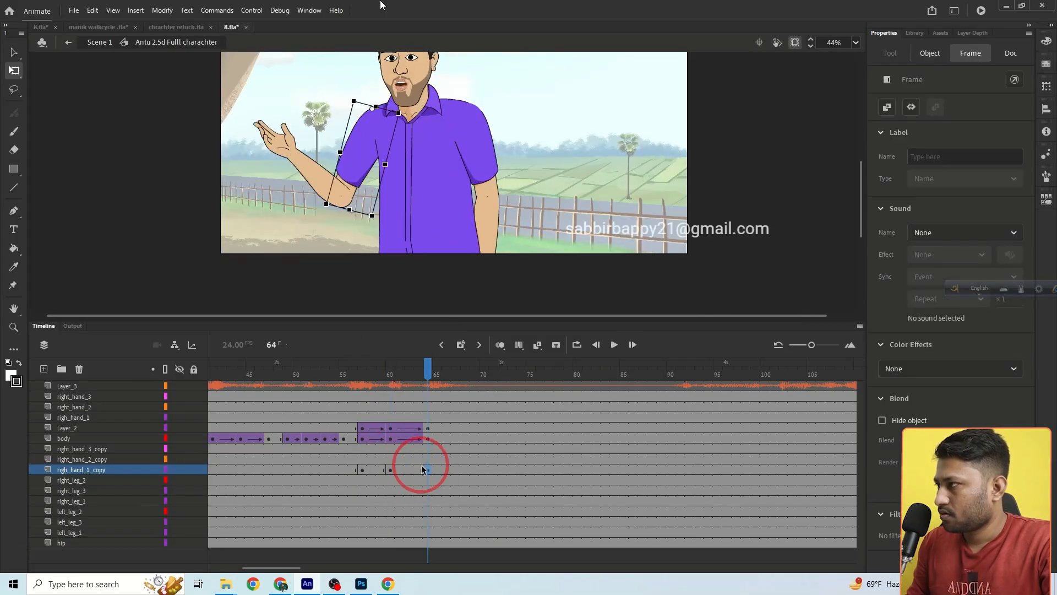
pyautogui.rightClick(428, 474)
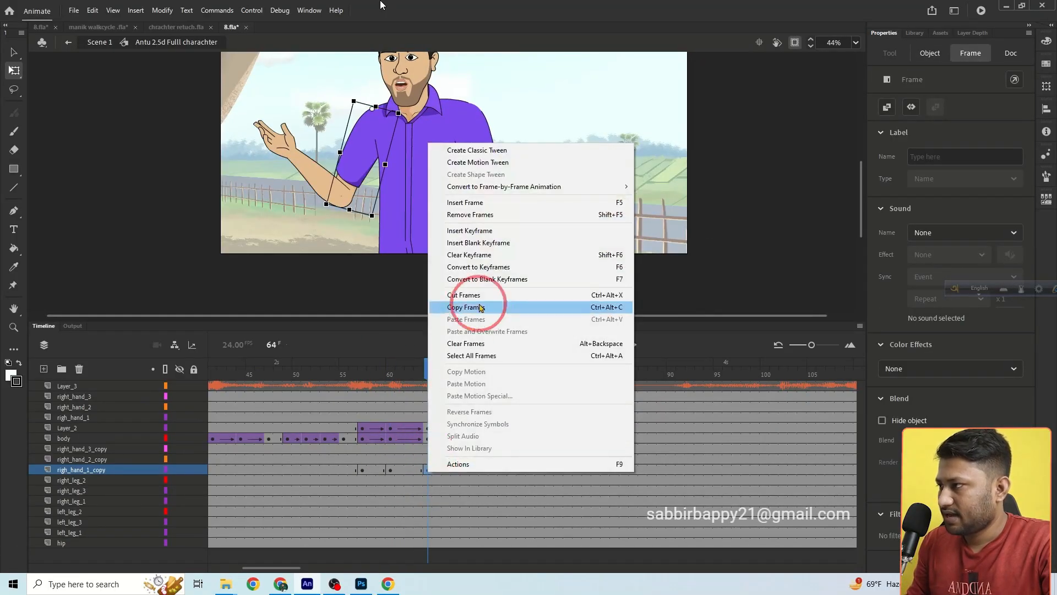
pyautogui.click(468, 251)
pyautogui.click(392, 471)
pyautogui.moveTo(390, 377)
pyautogui.mouseDown()
pyautogui.moveTo(369, 365)
pyautogui.moveTo(398, 369)
pyautogui.mouseUp()
pyautogui.click(389, 469)
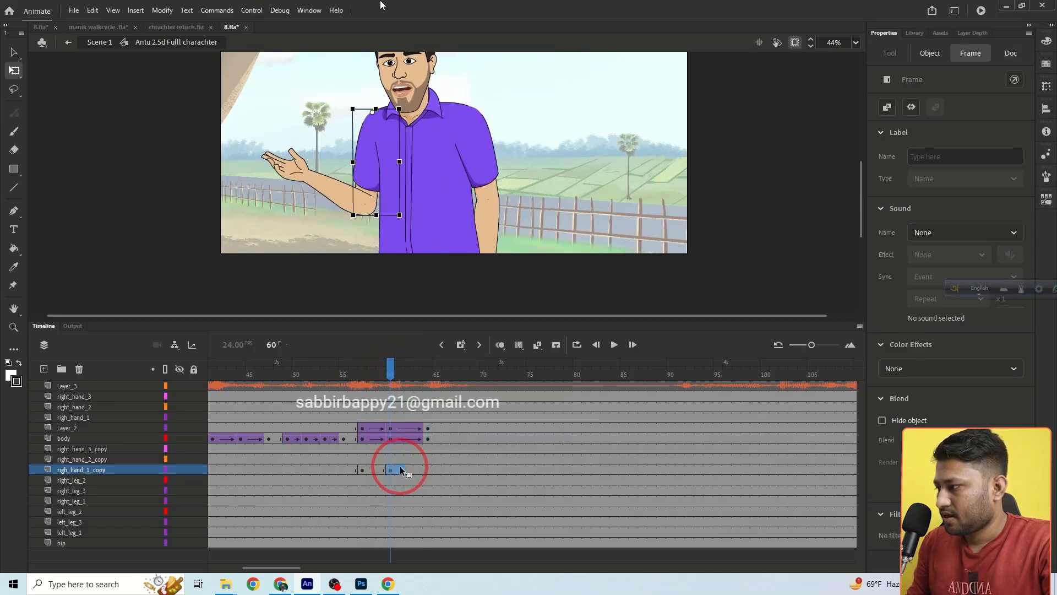
pyautogui.moveTo(400, 466); pyautogui.dragTo(402, 464)
# Keyframe right_hand_2_copy at frames 57 and 61 and lower the forearm to nearly horizontal at frame 61.
pyautogui.click(300, 222)
pyautogui.moveTo(286, 205); pyautogui.dragTo(314, 214)
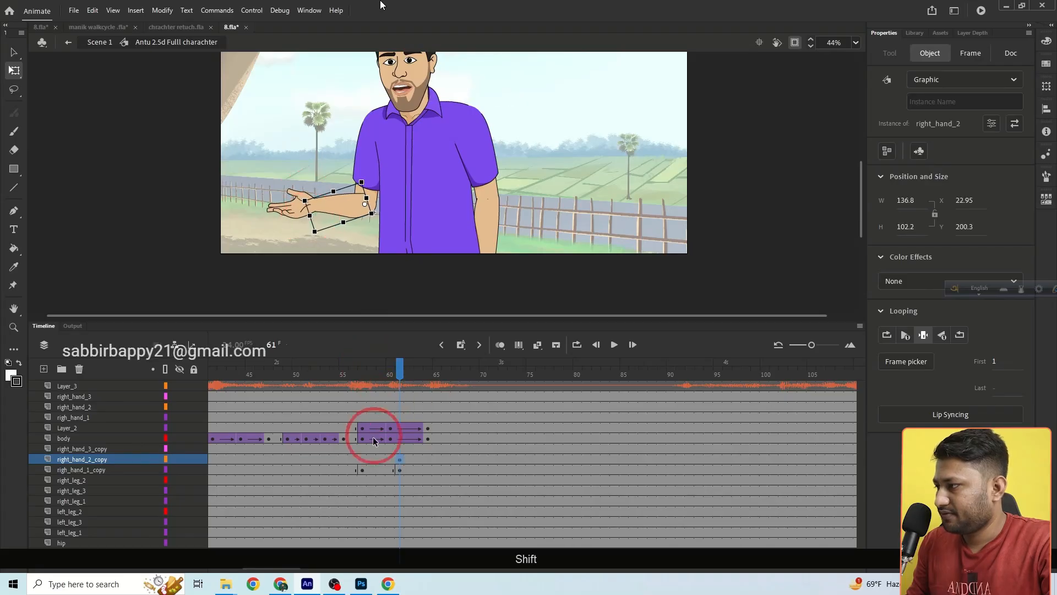
pyautogui.click(362, 459)
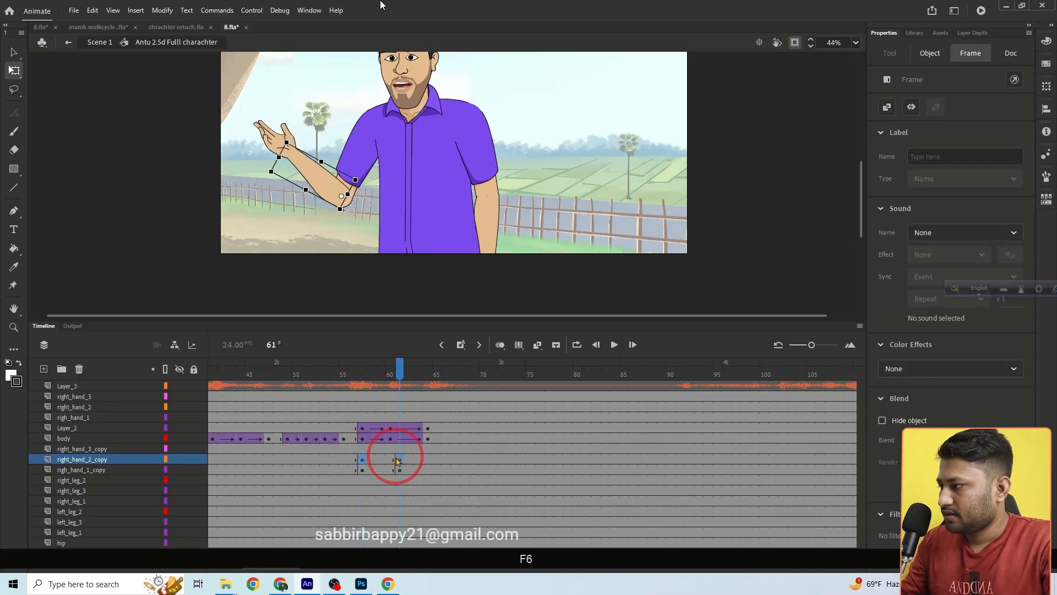
pyautogui.click(400, 460)
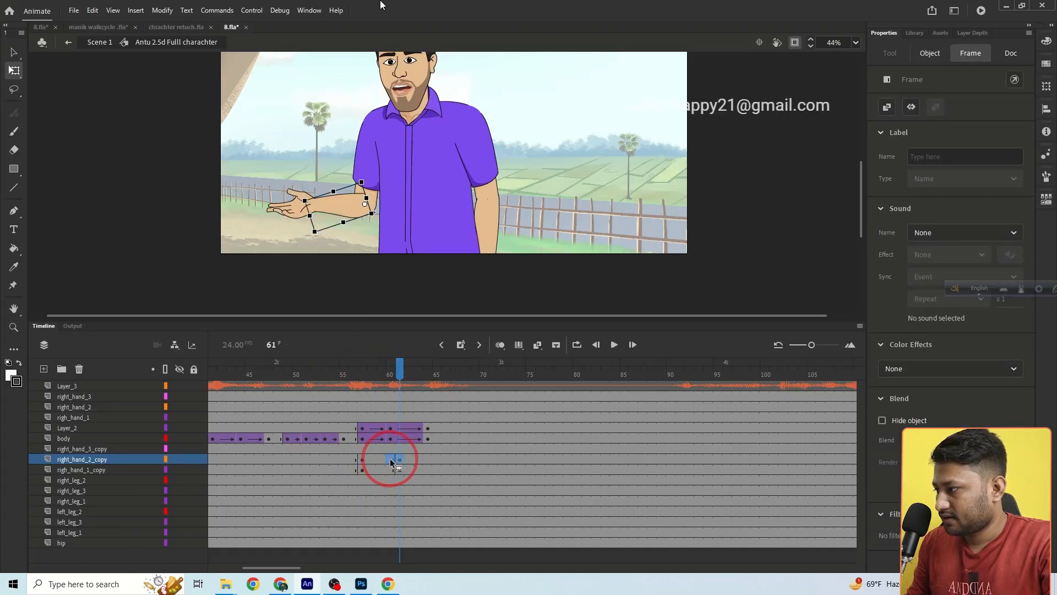
# Shift the lowered upper-arm keyframe on righ_hand_1_copy to frame 63.
pyautogui.moveTo(391, 459); pyautogui.dragTo(419, 470)
pyautogui.press('F5')
pyautogui.click(409, 470)
# Unclip the content outside the stage, keyframe right_hand_2_copy at frame 64 and rotate the forearm down to hang beside the body.
pyautogui.click(430, 459)
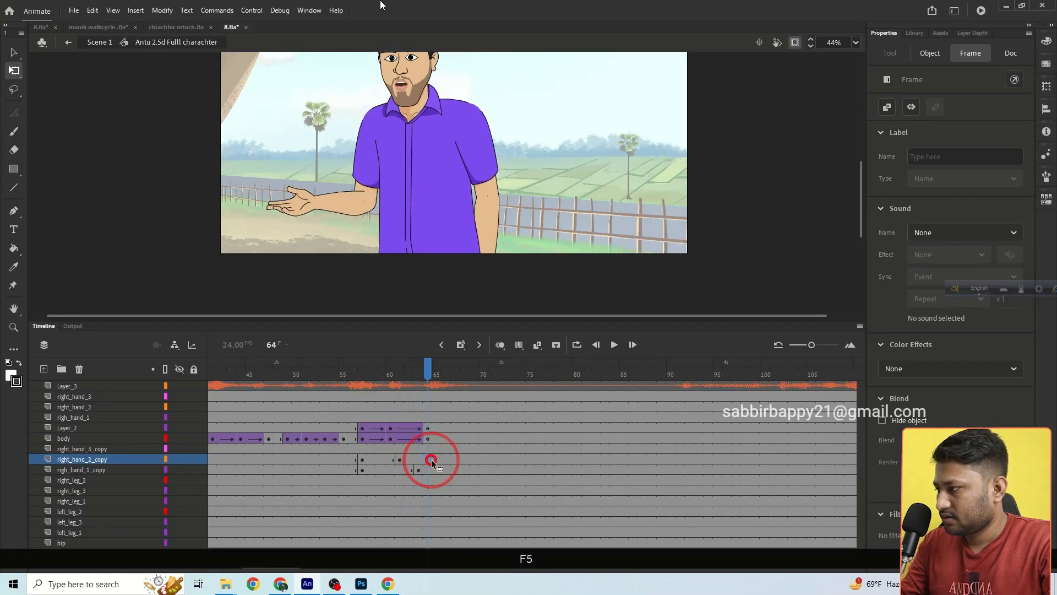
pyautogui.moveTo(314, 240); pyautogui.dragTo(352, 269)
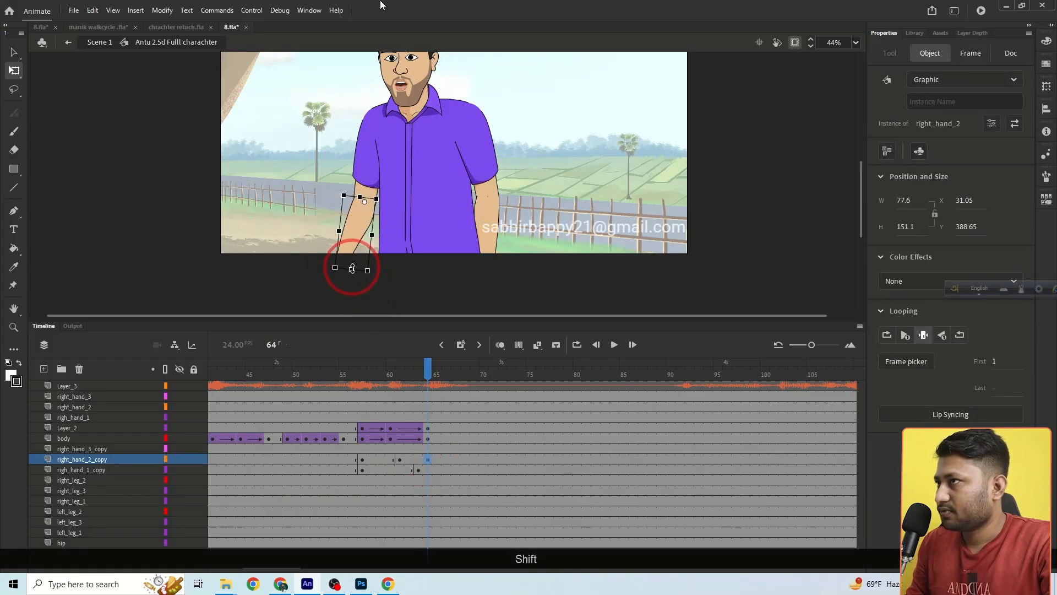
pyautogui.click(793, 44)
pyautogui.keyDown('ctrl'); pyautogui.click(421, 234); pyautogui.keyUp('ctrl')
pyautogui.moveTo(307, 254); pyautogui.dragTo(362, 253)
pyautogui.click(217, 228)
pyautogui.keyDown('ctrl'); pyautogui.keyDown('alt'); pyautogui.click(337, 207); pyautogui.keyUp('alt'); pyautogui.keyUp('ctrl')
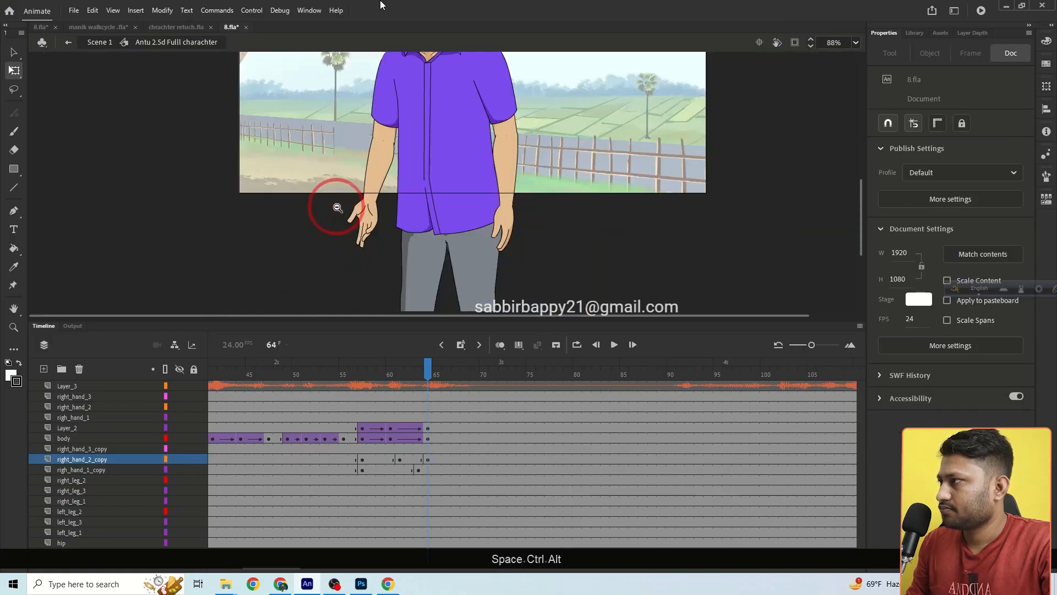
pyautogui.moveTo(382, 209); pyautogui.dragTo(378, 226)
pyautogui.click(367, 195)
pyautogui.keyDown('ctrl'); pyautogui.click(384, 200); pyautogui.keyUp('ctrl')
pyautogui.moveTo(436, 241); pyautogui.dragTo(394, 239)
pyautogui.click(346, 232)
pyautogui.keyDown('ctrl'); pyautogui.keyDown('alt'); pyautogui.click(364, 194); pyautogui.keyUp('alt'); pyautogui.keyUp('ctrl')
# Create classic tweens on right_hand_2_copy and righ_hand_1_copy from frame 57 and play back the arm motion.
pyautogui.moveTo(390, 459); pyautogui.dragTo(410, 469)
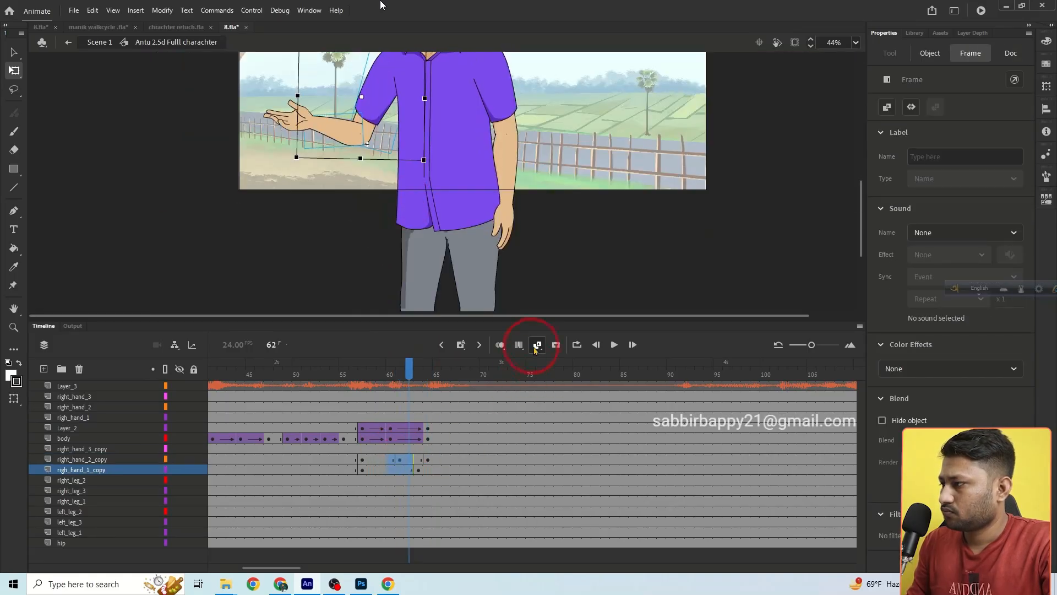
pyautogui.click(537, 344)
pyautogui.click(359, 385)
pyautogui.click(614, 344)
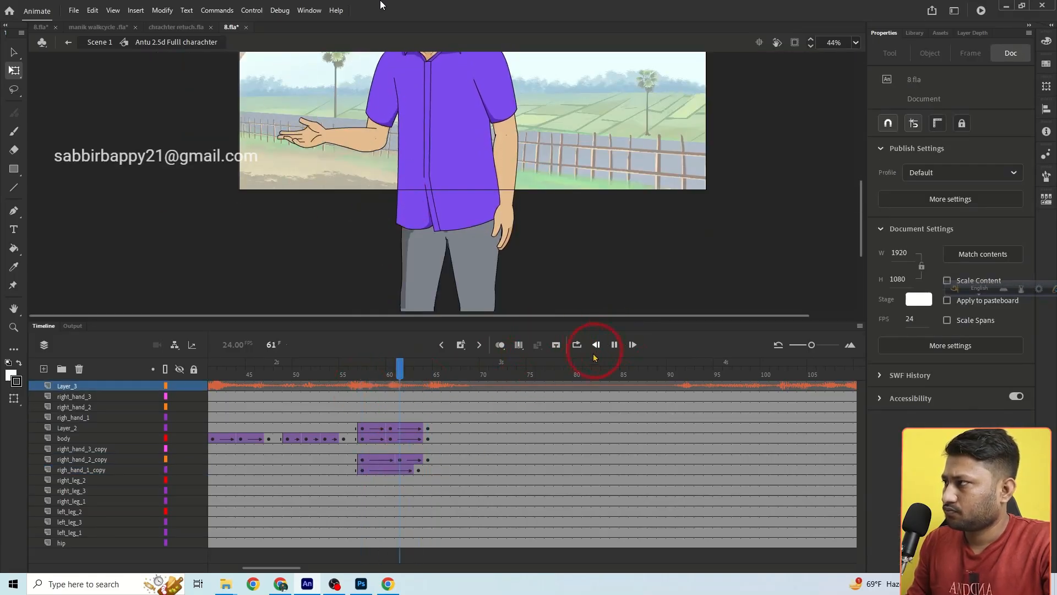
pyautogui.moveTo(388, 368); pyautogui.dragTo(418, 380)
# Rotate the upper arm slightly closer to the body at frame 63 and scrub back to frame 61.
pyautogui.click(405, 160)
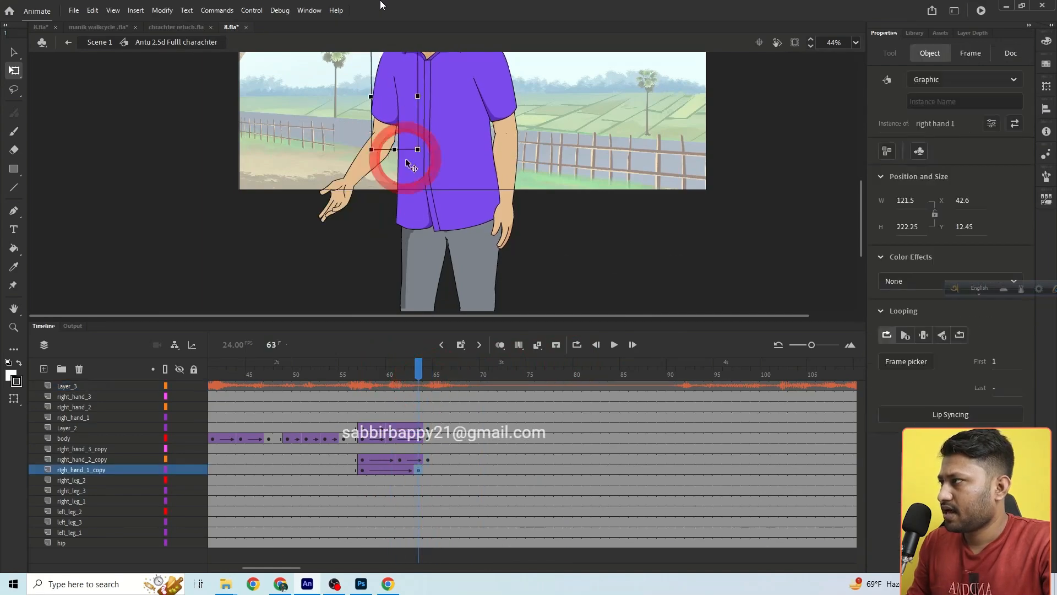
pyautogui.moveTo(416, 159); pyautogui.dragTo(422, 160)
pyautogui.moveTo(421, 373)
pyautogui.mouseDown()
pyautogui.moveTo(359, 368)
pyautogui.moveTo(418, 367)
pyautogui.moveTo(406, 375)
pyautogui.mouseUp()
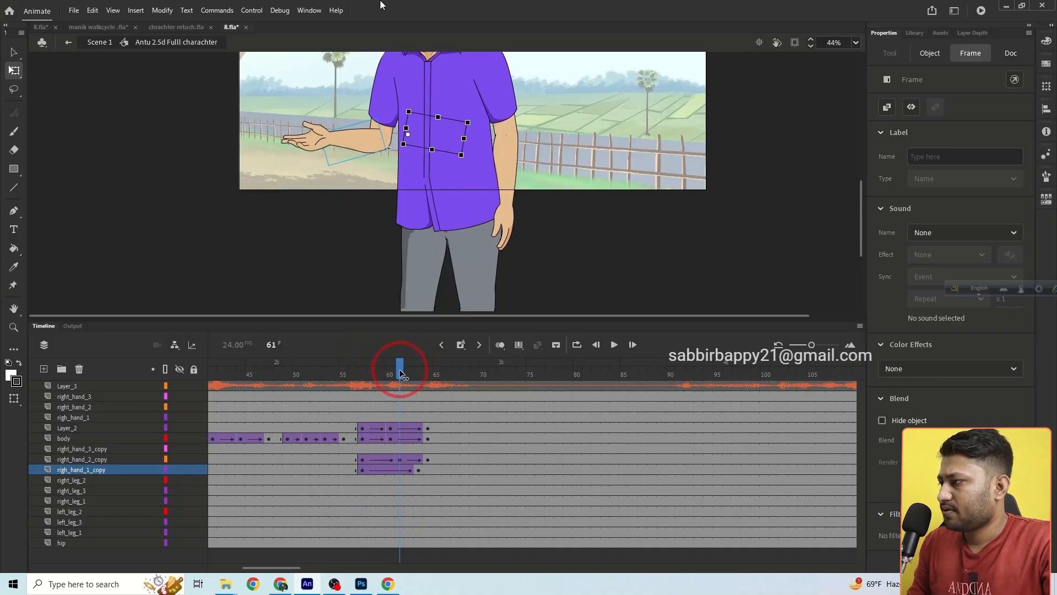
# Insert a keyframe at frame 61 on right_hand_3_copy and switch the hand to pose 11 in the Frame Picker.
pyautogui.click(405, 459)
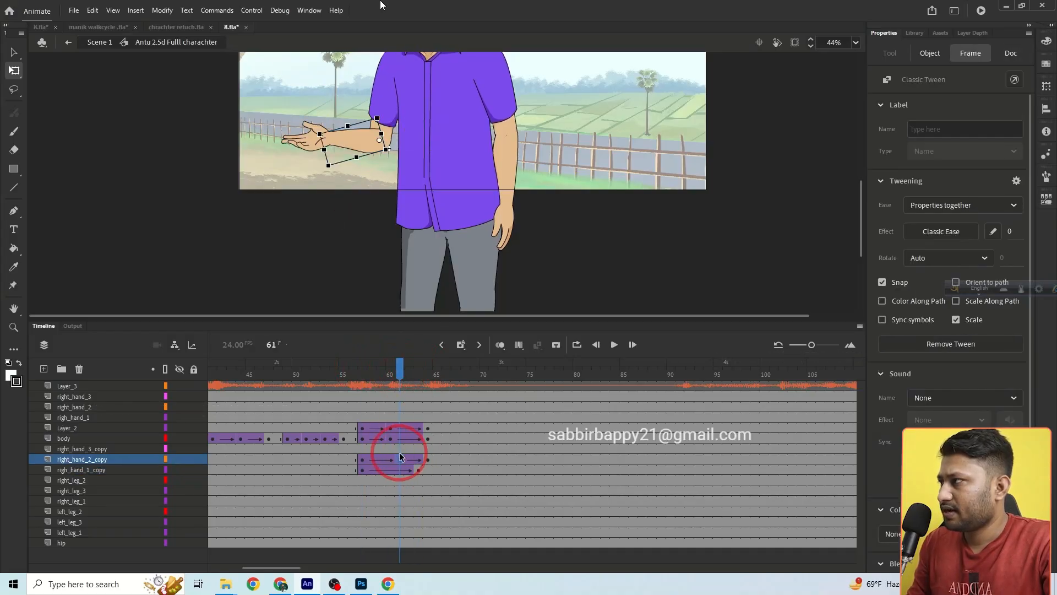
pyautogui.rightClick(398, 448)
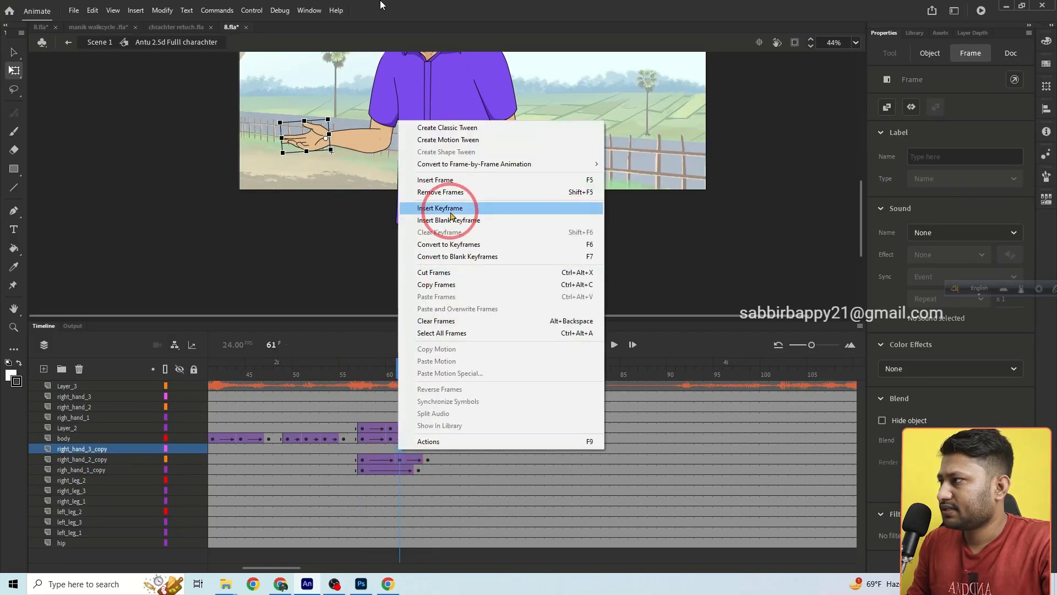
pyautogui.click(438, 208)
pyautogui.click(318, 144)
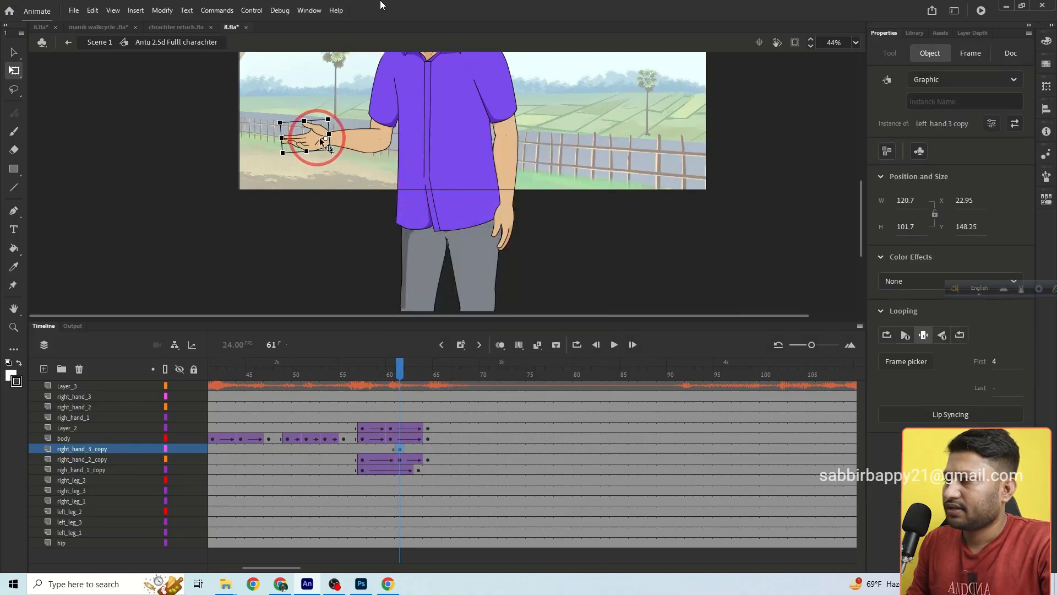
pyautogui.click(895, 361)
pyautogui.click(885, 355)
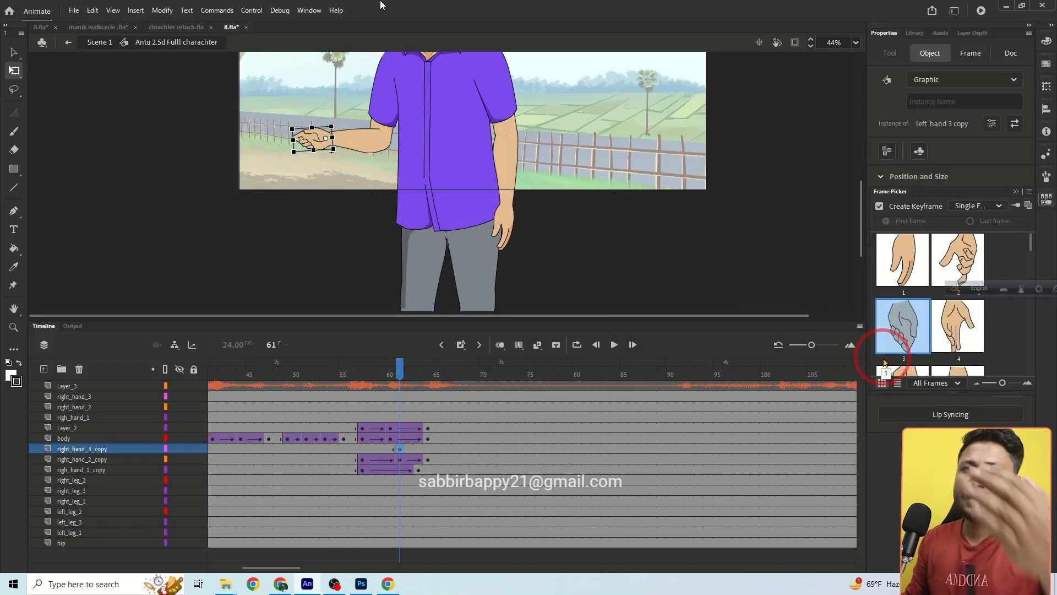
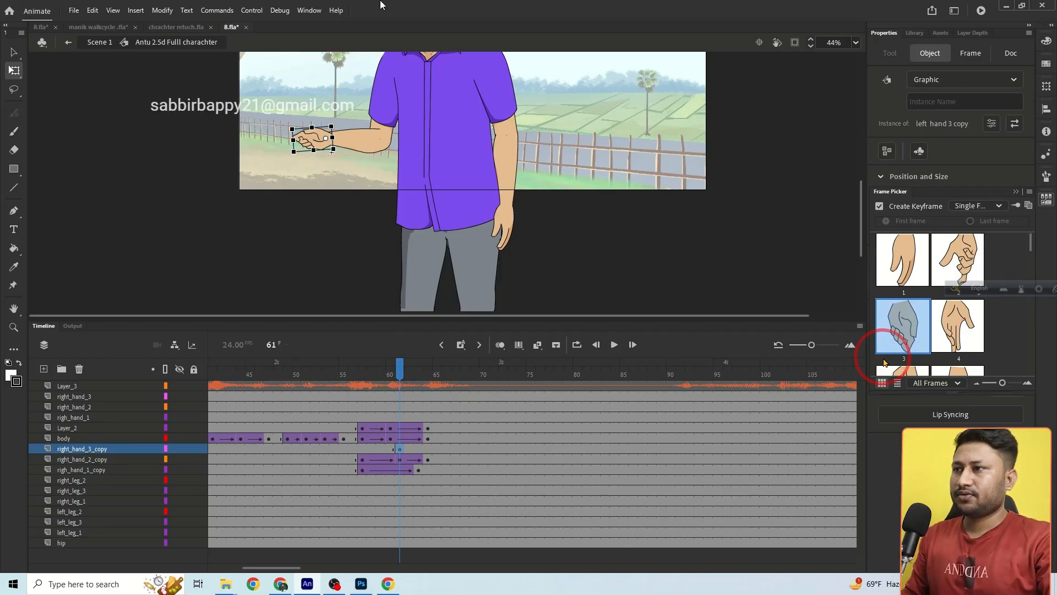
pyautogui.scroll(-5, 886, 350)
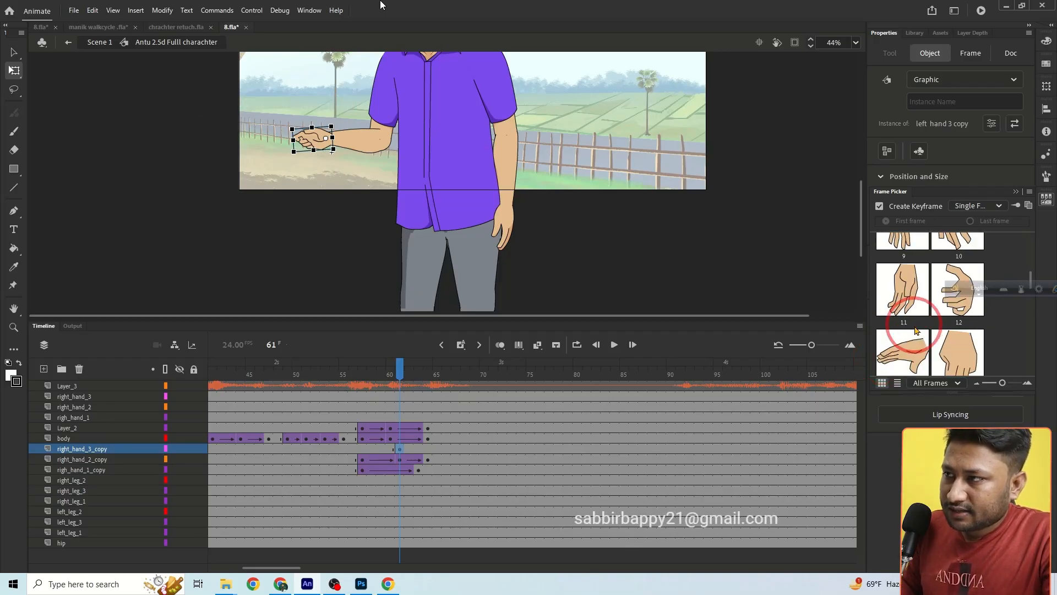
pyautogui.scroll(3, 916, 331)
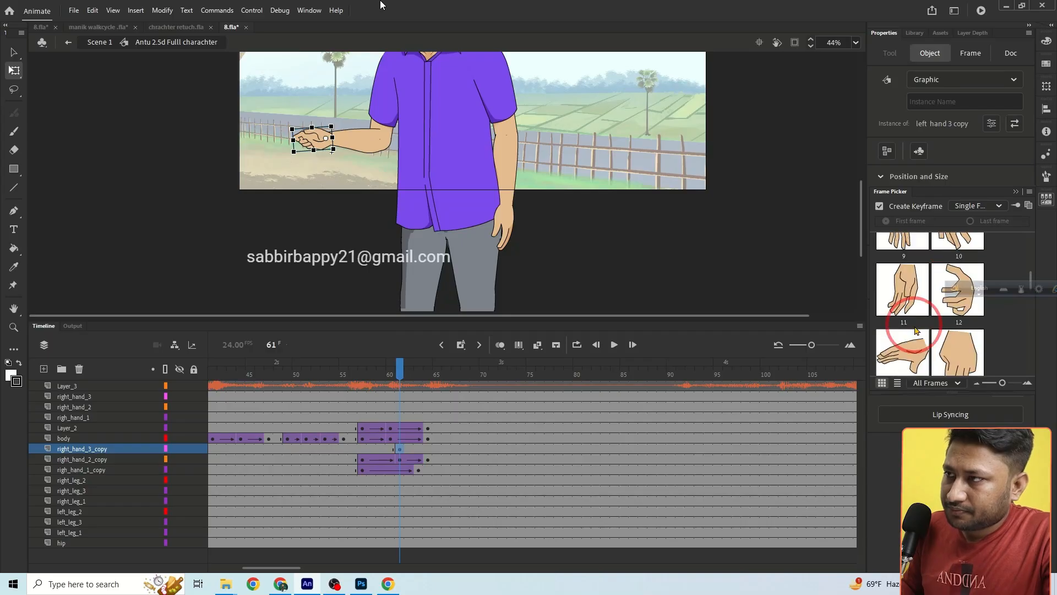
pyautogui.click(908, 319)
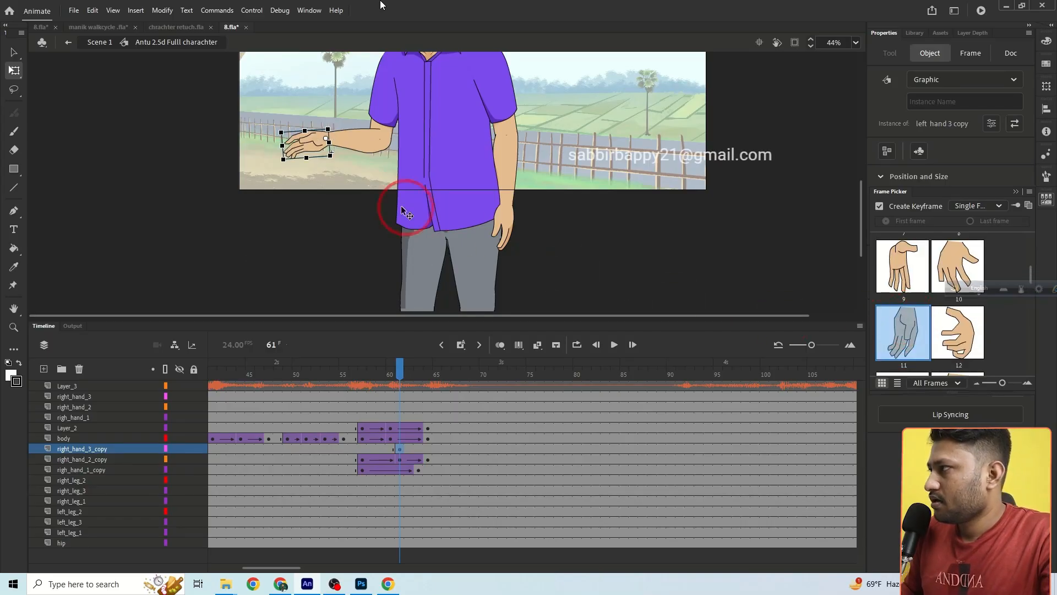
# Narrow the hand slightly on right_hand_3_copy at frame 61.
pyautogui.keyDown('ctrl'); pyautogui.click(352, 155); pyautogui.keyUp('ctrl')
pyautogui.keyDown('ctrl'); pyautogui.click(352, 155); pyautogui.keyUp('ctrl')
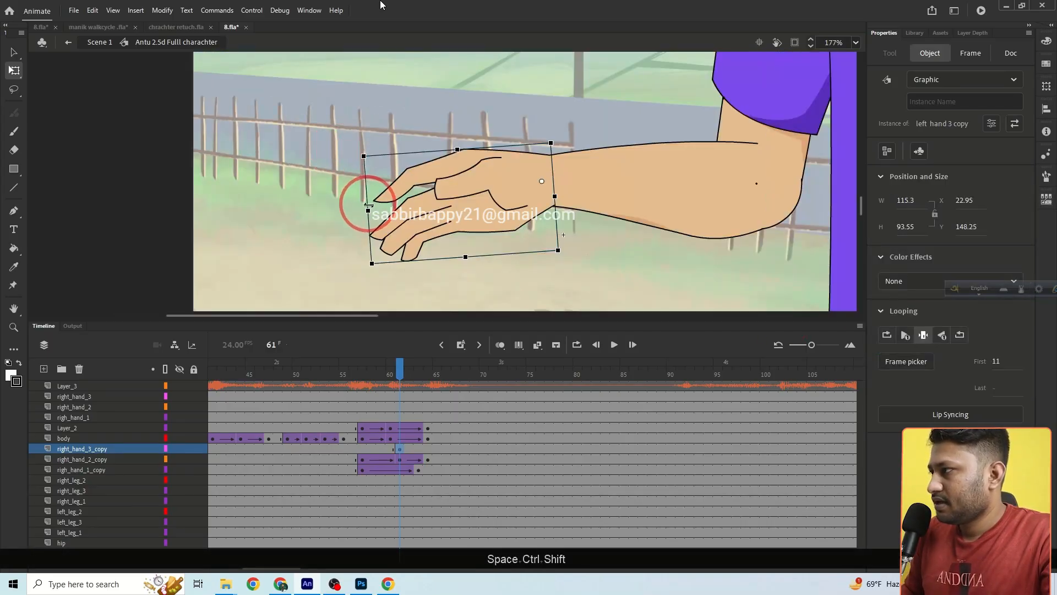
pyautogui.doubleClick(396, 204)
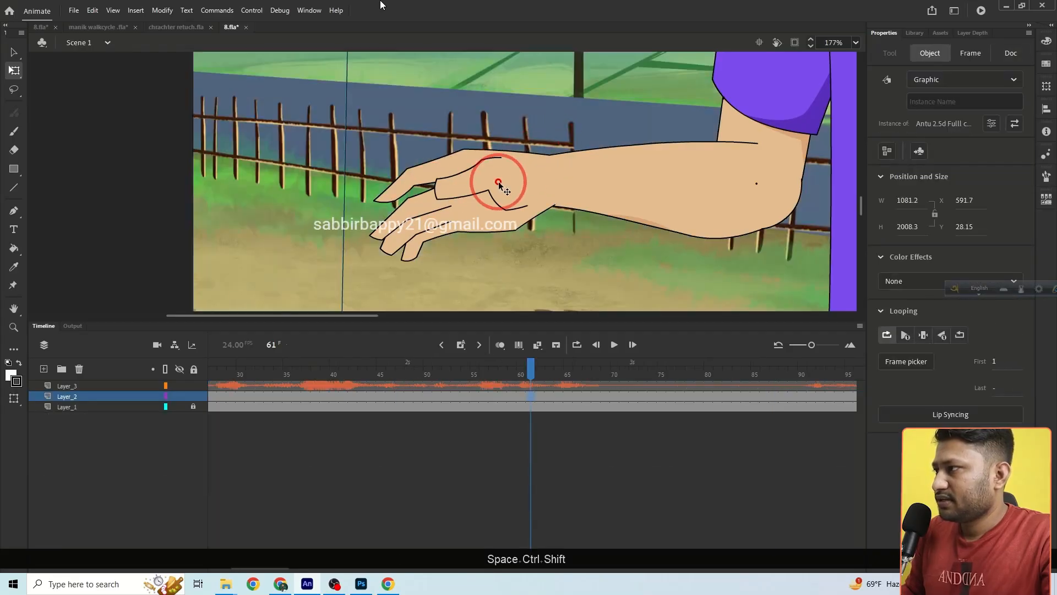
pyautogui.doubleClick(500, 184)
pyautogui.click(500, 184)
pyautogui.moveTo(367, 209); pyautogui.dragTo(391, 207)
pyautogui.keyDown('ctrl'); pyautogui.keyDown('alt'); pyautogui.click(434, 194); pyautogui.keyUp('alt'); pyautogui.keyUp('ctrl')
pyautogui.keyDown('ctrl'); pyautogui.keyDown('alt'); pyautogui.click(453, 206); pyautogui.keyUp('alt'); pyautogui.keyUp('ctrl')
pyautogui.click(451, 209)
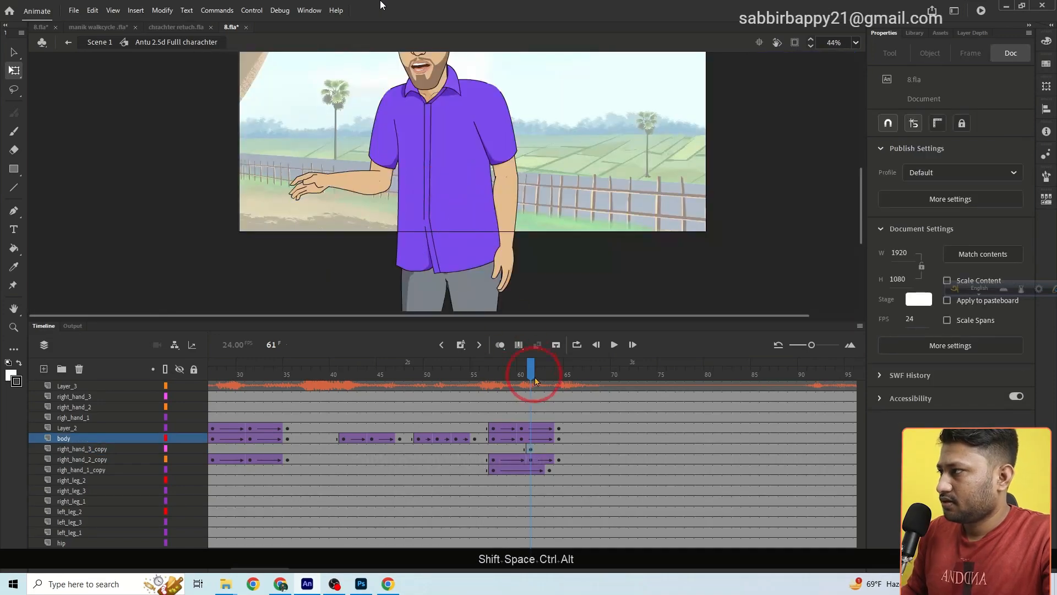
# Play back and scrub the arm gesture with the whole character in view.
pyautogui.moveTo(534, 377); pyautogui.dragTo(453, 361)
pyautogui.click(614, 345)
pyautogui.moveTo(600, 359); pyautogui.dragTo(588, 406)
pyautogui.keyDown('ctrl'); pyautogui.keyDown('alt'); pyautogui.click(449, 198); pyautogui.keyUp('alt'); pyautogui.keyUp('ctrl')
pyautogui.click(614, 345)
pyautogui.moveTo(486, 364); pyautogui.dragTo(670, 361)
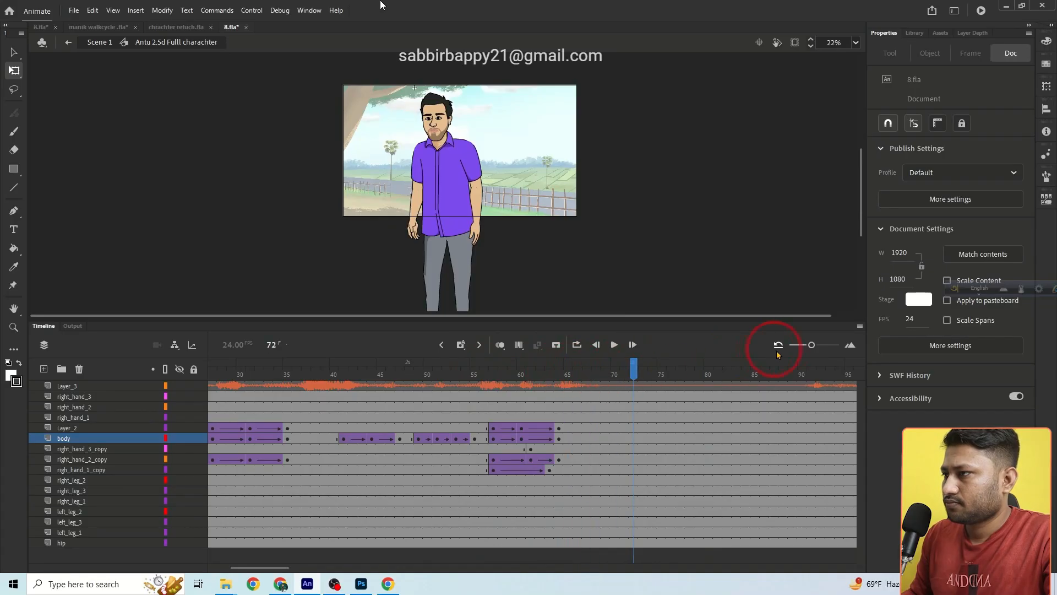
# Show a longer stretch of the timeline and play the audio from frame 71 to locate the next speech.
pyautogui.click(800, 346)
pyautogui.click(596, 347)
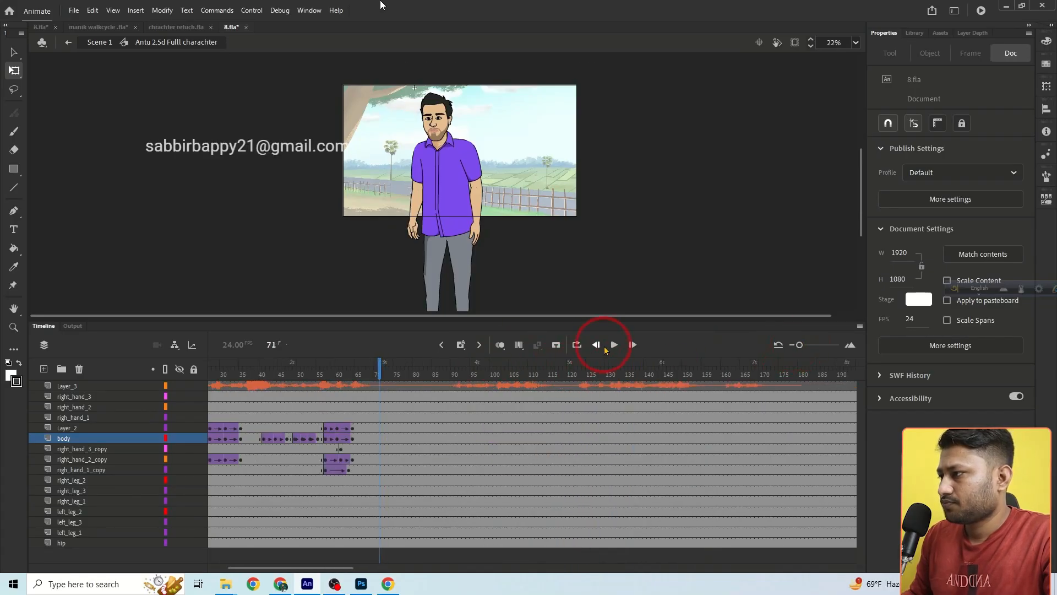
pyautogui.click(613, 346)
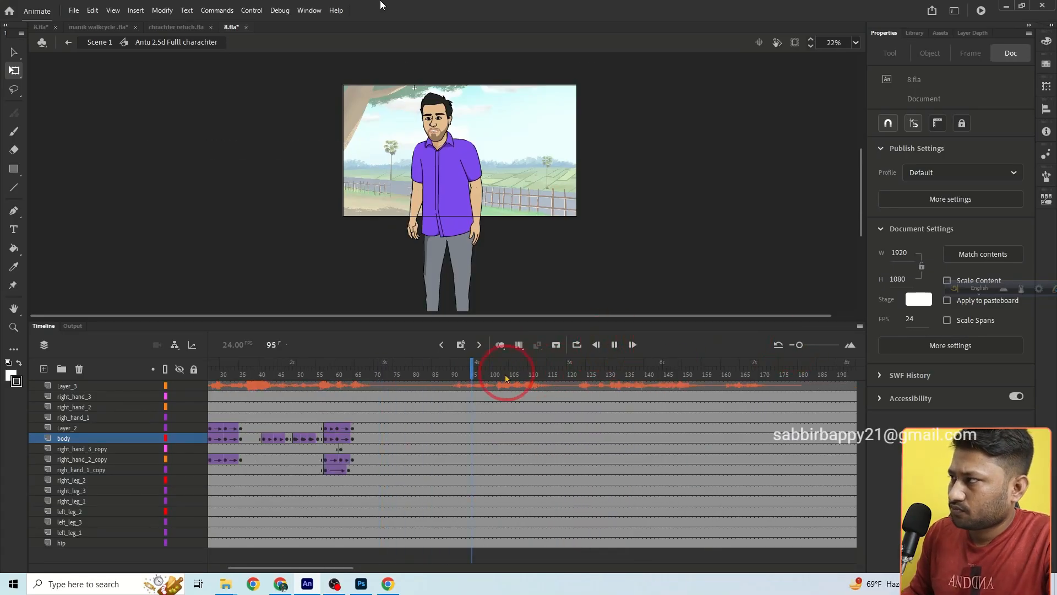
pyautogui.moveTo(457, 376); pyautogui.dragTo(418, 378)
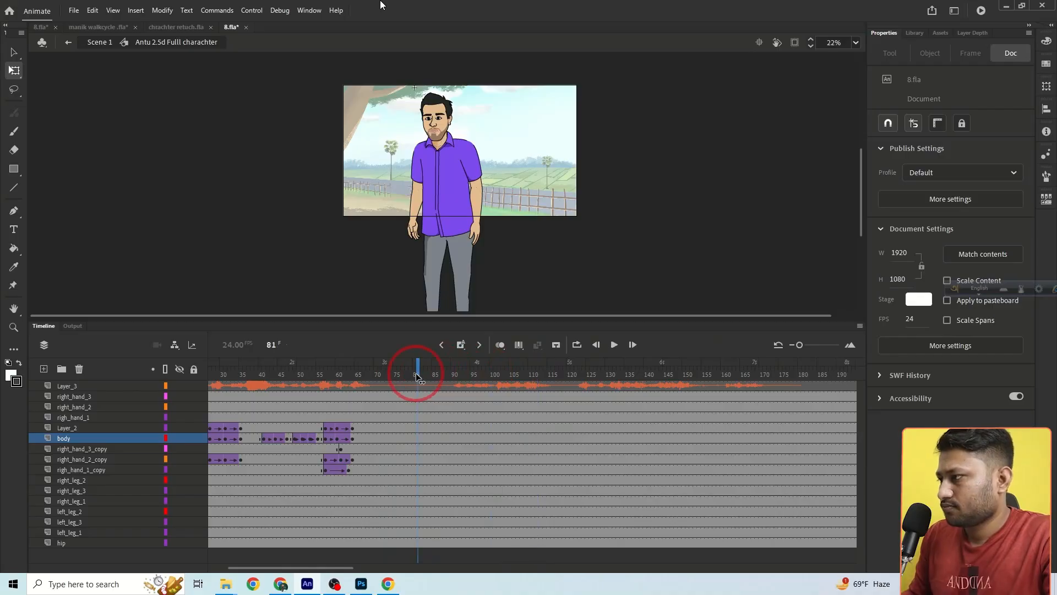
# Insert keyframes on the body layer at frames 83, 90 and 94.
pyautogui.click(441, 201)
pyautogui.press('F7')
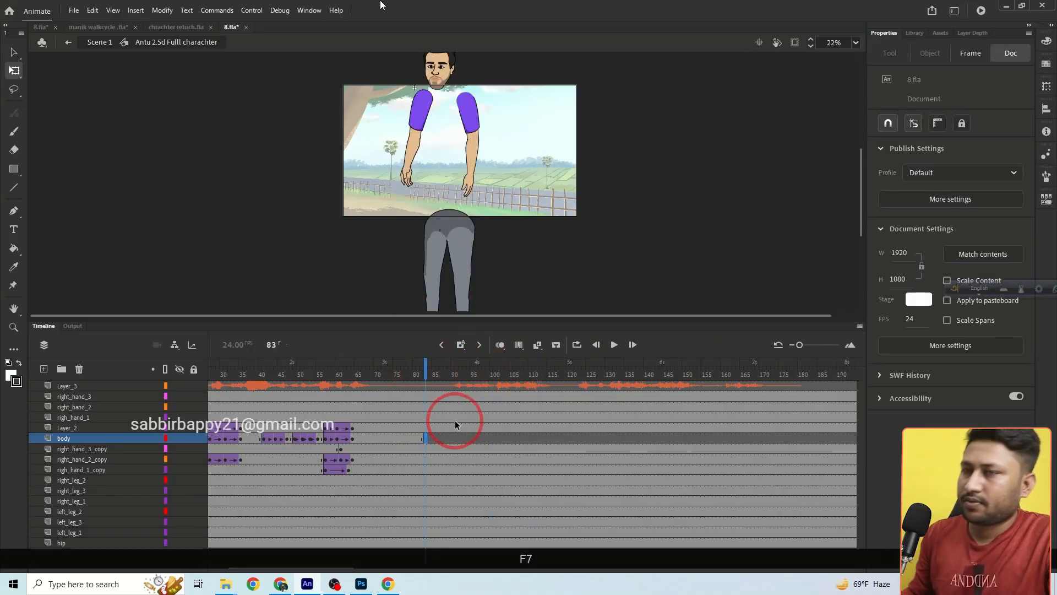
pyautogui.hotkey('ctrl', 'z')
pyautogui.press('F6')
pyautogui.click(451, 439)
pyautogui.press('F6')
pyautogui.click(468, 439)
pyautogui.press('F6')
pyautogui.click(453, 439)
# Squash the body slightly at frame 90 and rotate it slightly clockwise at frame 94.
pyautogui.keyDown('ctrl'); pyautogui.click(455, 218); pyautogui.keyUp('ctrl')
pyautogui.keyDown('ctrl'); pyautogui.click(461, 119); pyautogui.keyUp('ctrl')
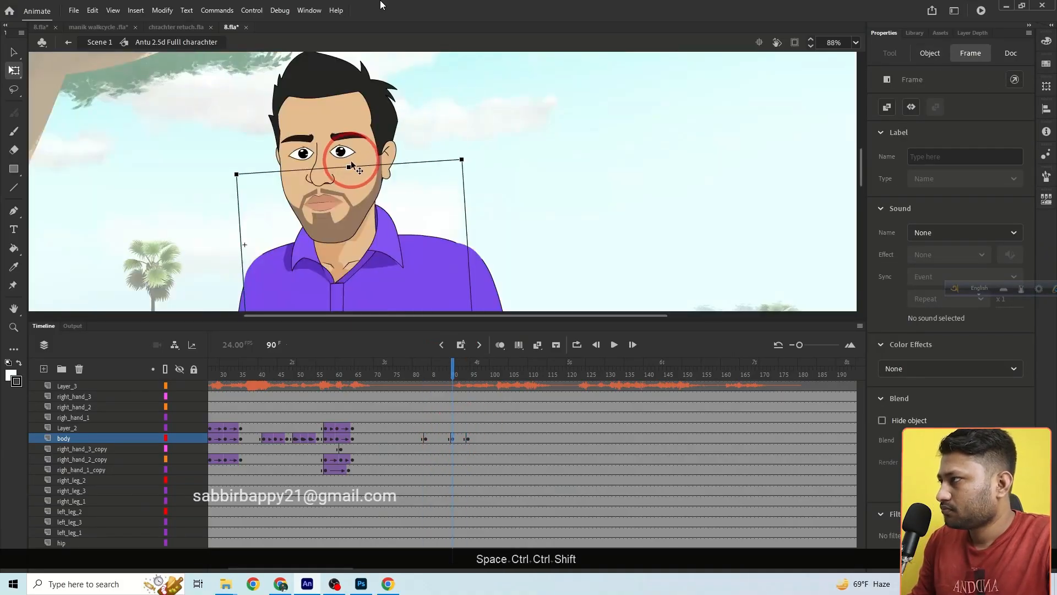
pyautogui.moveTo(349, 167); pyautogui.dragTo(349, 170)
pyautogui.click(468, 439)
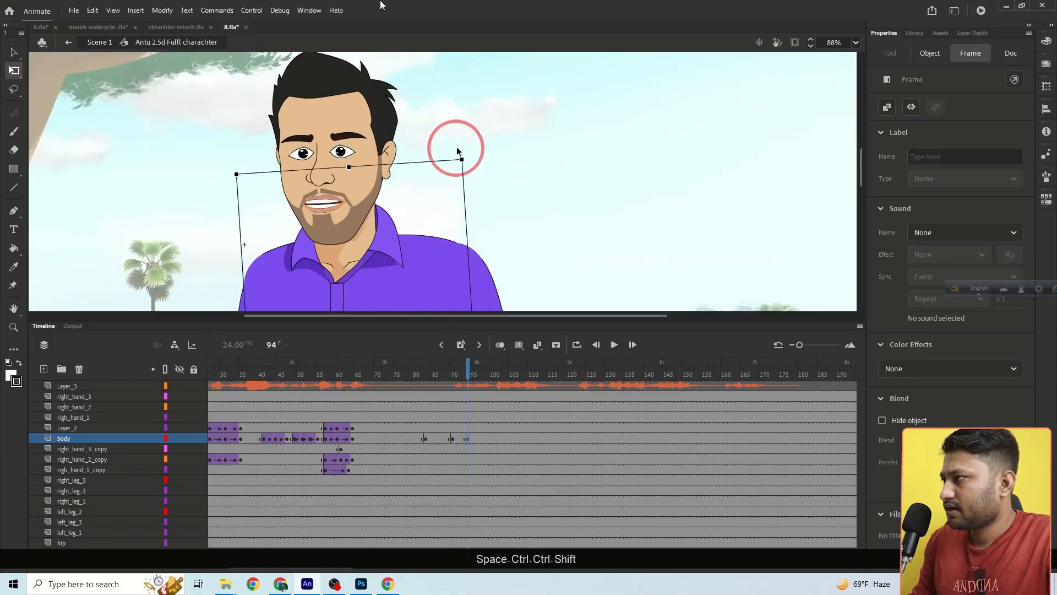
pyautogui.moveTo(462, 151); pyautogui.dragTo(472, 151)
pyautogui.keyDown('ctrl'); pyautogui.keyDown('alt'); pyautogui.click(449, 221); pyautogui.keyUp('alt'); pyautogui.keyUp('ctrl')
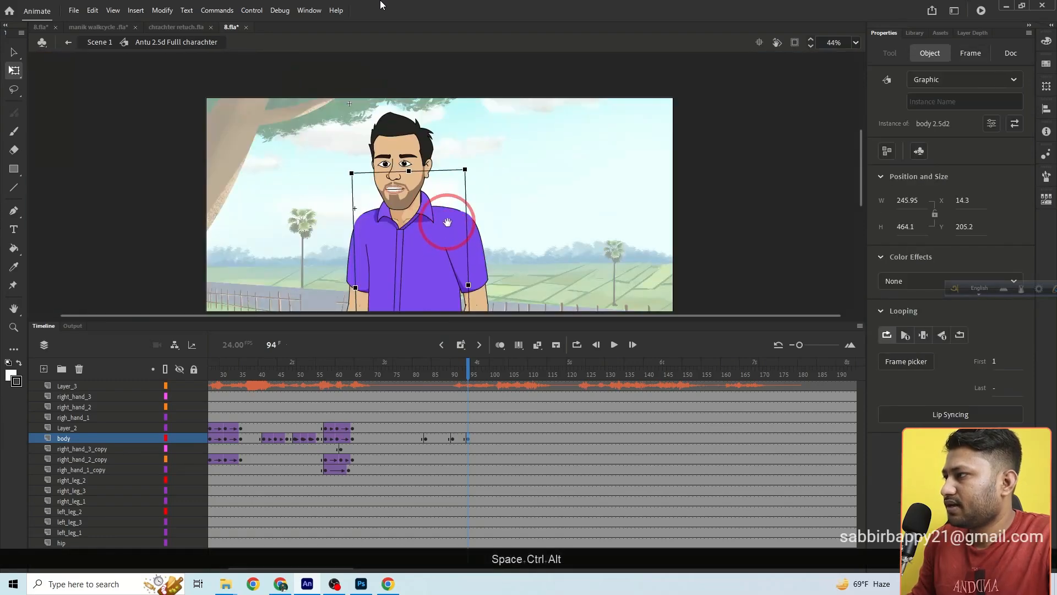
# Create classic tweens between the body layer's keyframes from frame 83 to 94 and play the movement back.
pyautogui.moveTo(438, 438); pyautogui.dragTo(456, 439)
pyautogui.click(539, 346)
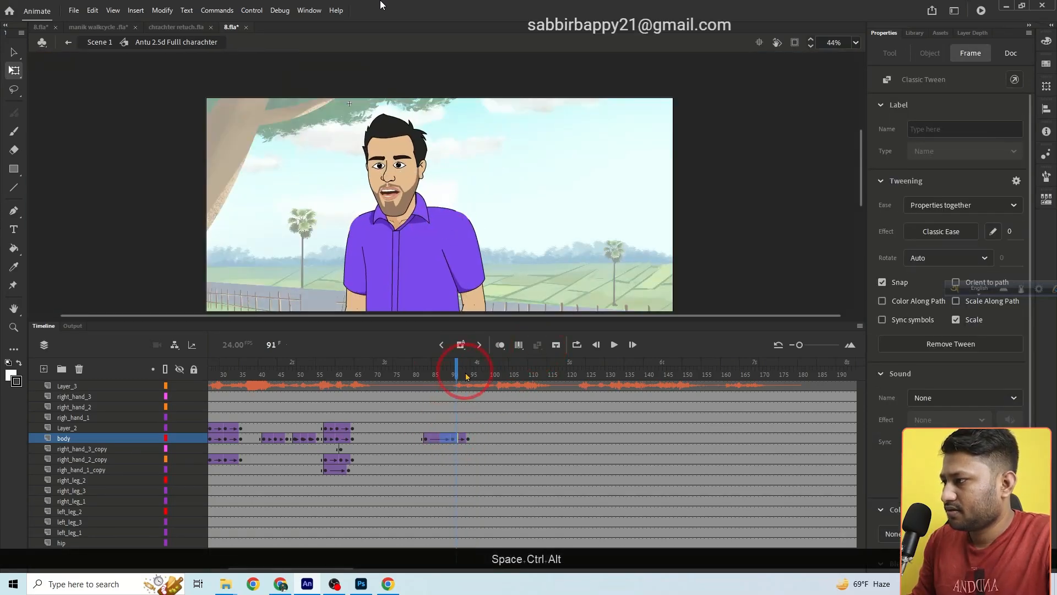
pyautogui.click(402, 371)
pyautogui.click(614, 344)
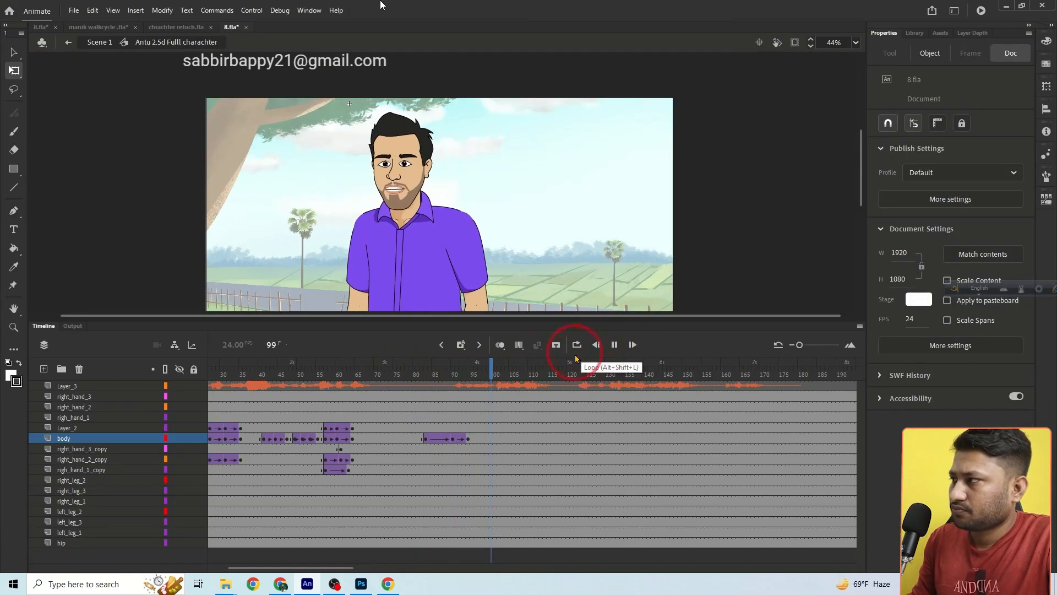
pyautogui.moveTo(495, 372); pyautogui.dragTo(471, 369)
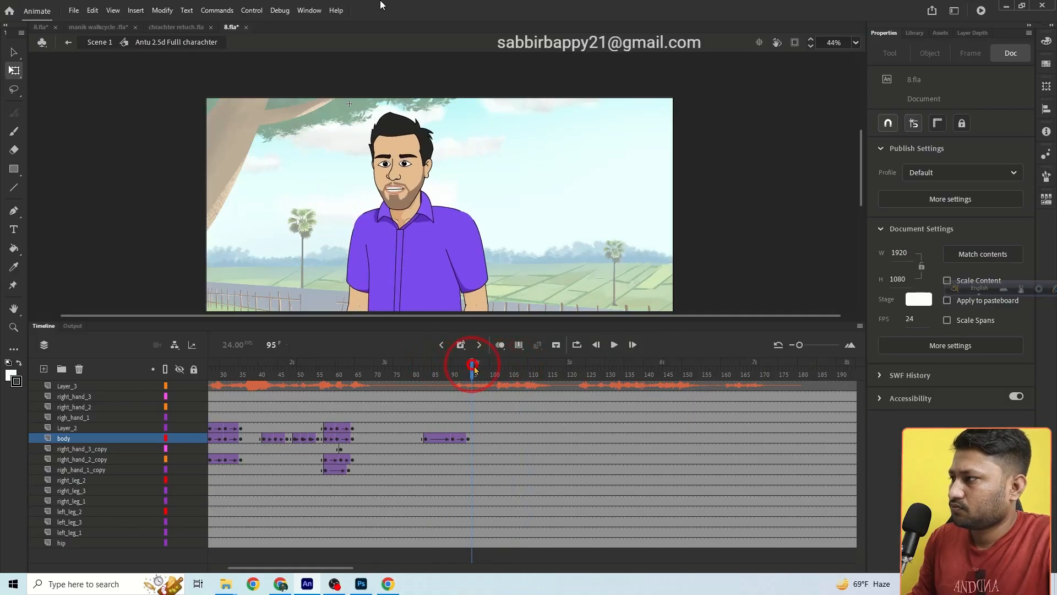
# Insert keyframes on the righ_hand_1 layer at frames 90 and 99 and rotate the upper arm slightly at frame 99.
pyautogui.keyDown('ctrl'); pyautogui.keyDown('alt'); pyautogui.click(486, 284); pyautogui.keyUp('alt'); pyautogui.keyUp('ctrl')
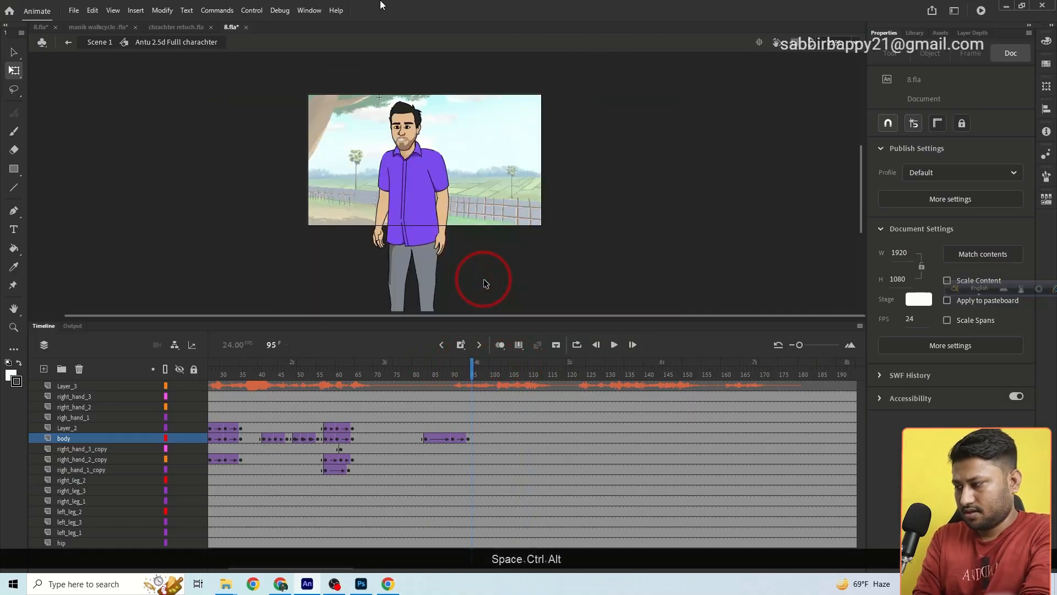
pyautogui.click(444, 189)
pyautogui.keyDown('ctrl'); pyautogui.click(444, 189); pyautogui.keyUp('ctrl')
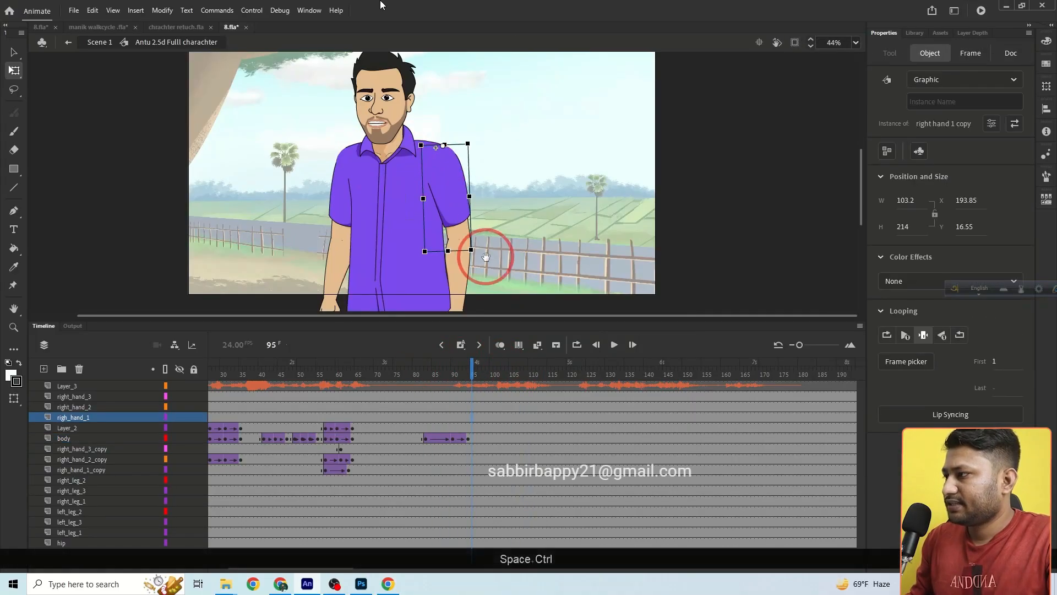
pyautogui.click(453, 417)
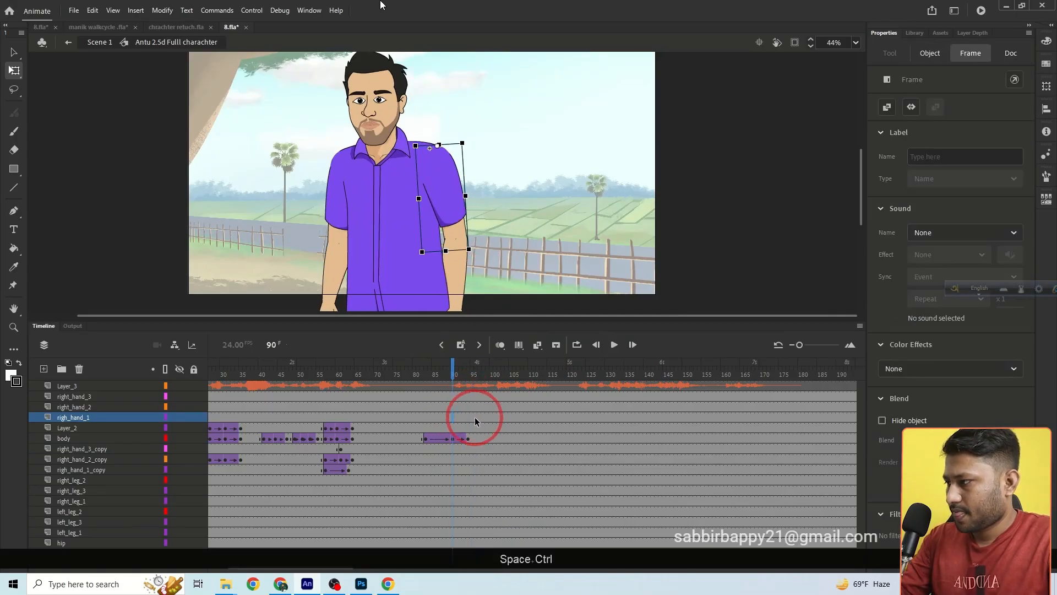
pyautogui.click(485, 417)
pyautogui.press('F6')
pyautogui.moveTo(473, 252); pyautogui.dragTo(465, 259)
# Swing the forearm and hand up across the torso at frame 99 and insert a starting keyframe on right_hand_2 at frame 92.
pyautogui.click(449, 274)
pyautogui.press('space')
pyautogui.moveTo(465, 308); pyautogui.dragTo(406, 218)
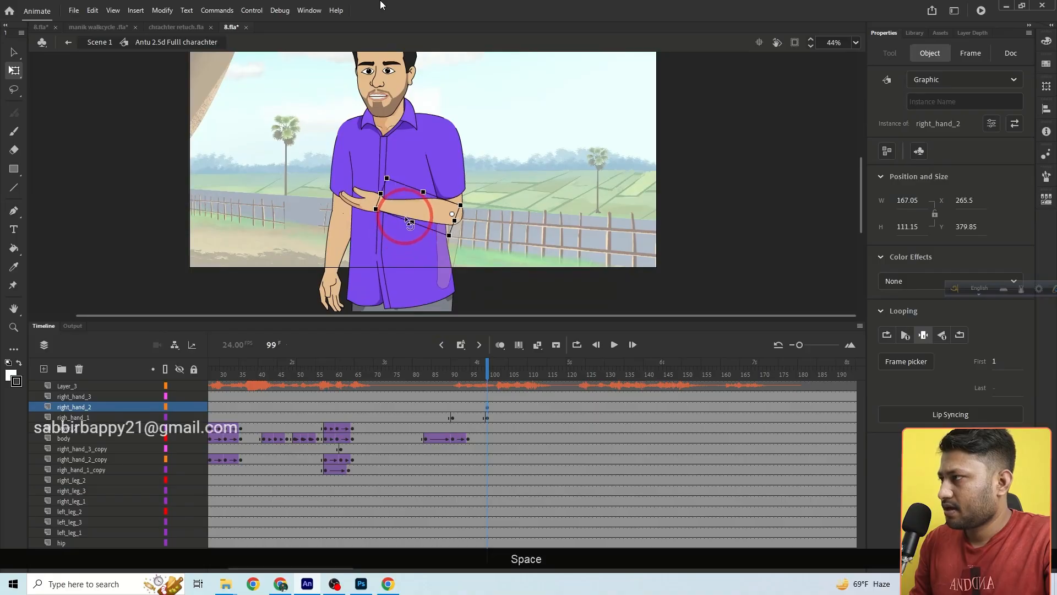
pyautogui.click(461, 409)
pyautogui.press('F6')
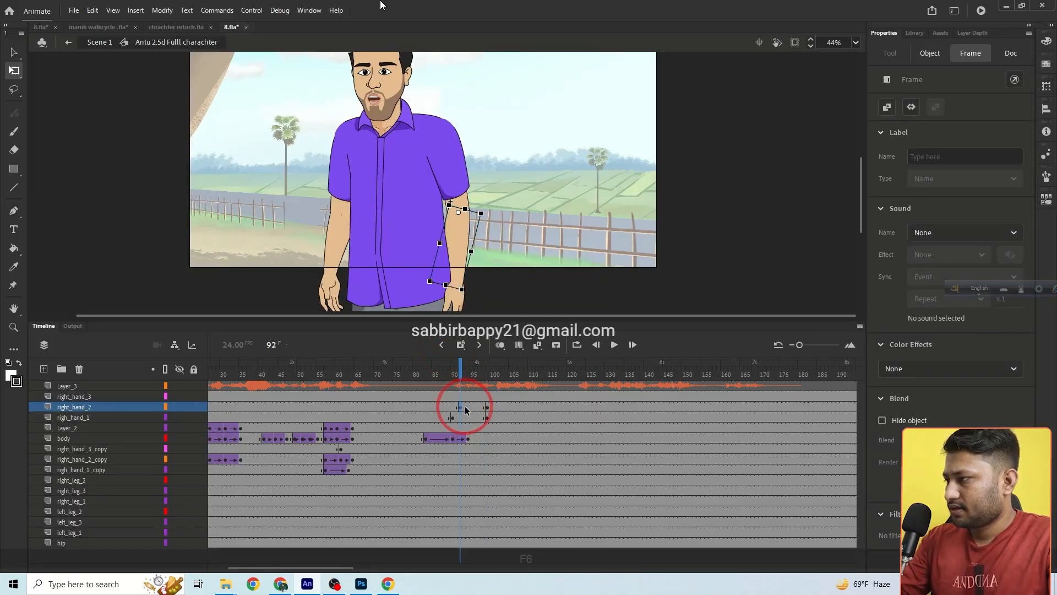
# Create classic tweens between the new keyframes on right_hand_2 and righ_hand_1, and play back and scrub the arm raise.
pyautogui.click(473, 417)
pyautogui.press('F6')
pyautogui.click(437, 373)
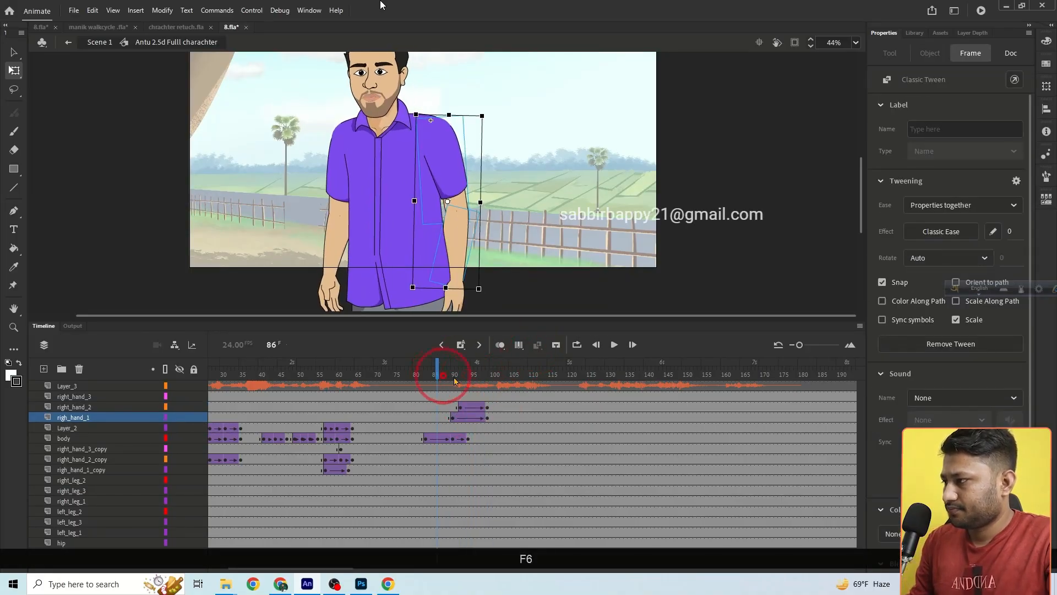
pyautogui.click(614, 344)
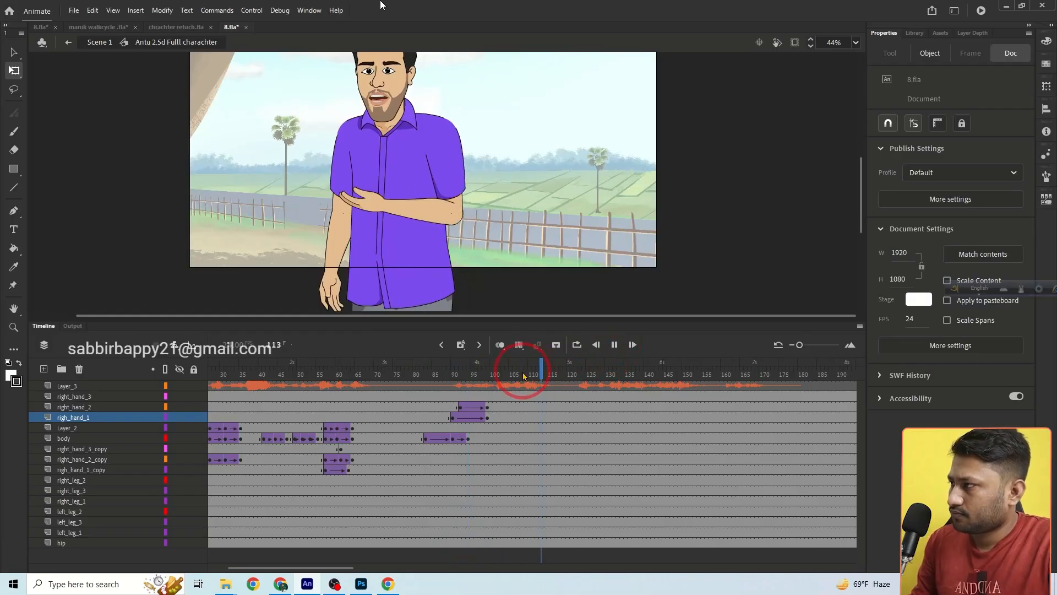
pyautogui.click(417, 371)
pyautogui.click(614, 344)
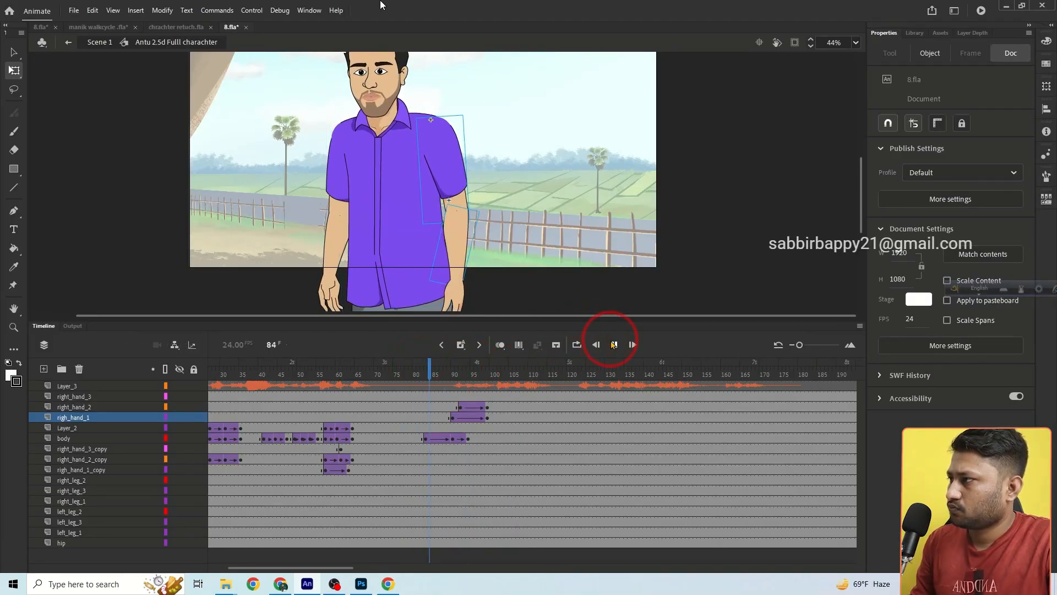
pyautogui.moveTo(460, 373)
pyautogui.mouseDown()
pyautogui.moveTo(551, 374)
pyautogui.moveTo(455, 375)
pyautogui.moveTo(491, 376)
pyautogui.moveTo(475, 377)
pyautogui.moveTo(437, 307)
pyautogui.moveTo(478, 368)
pyautogui.mouseUp()
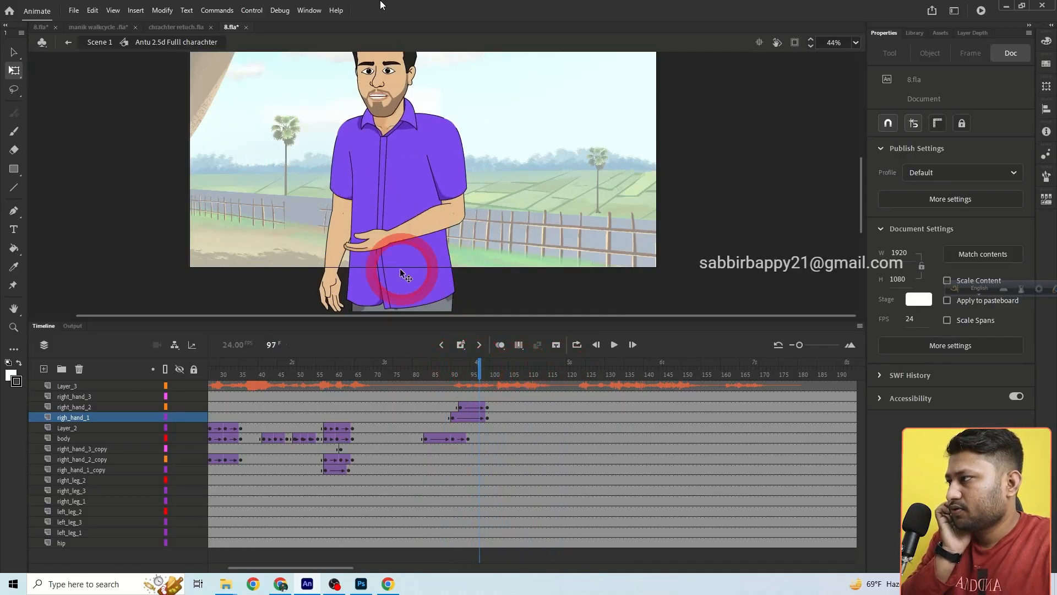
# Insert a keyframe on right_hand_3 at frame 97, try hand pose 4 and switch the hand to pose 2.
pyautogui.click(377, 249)
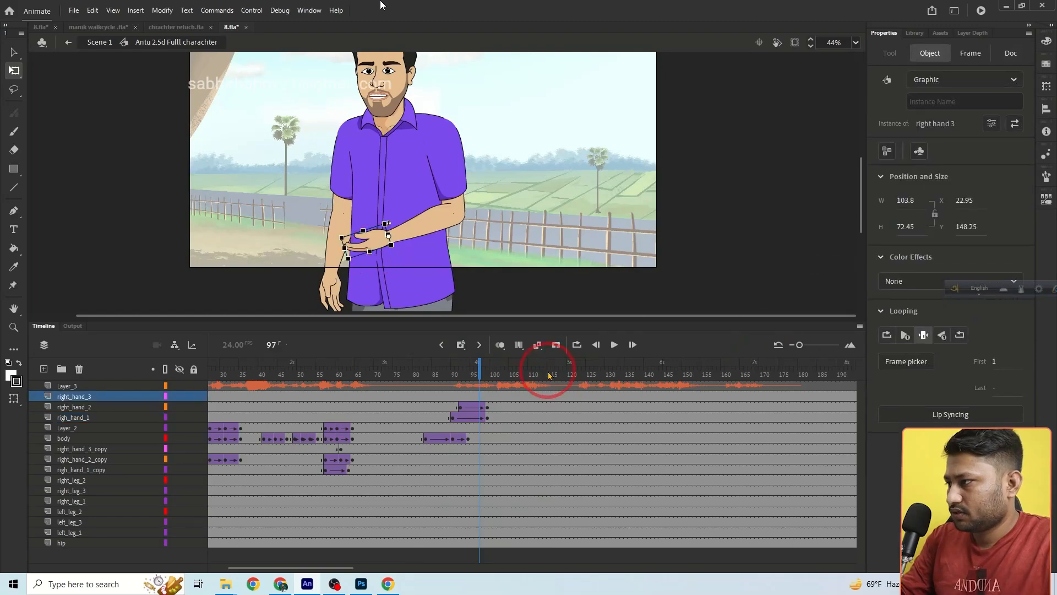
pyautogui.press('F6')
pyautogui.click(886, 361)
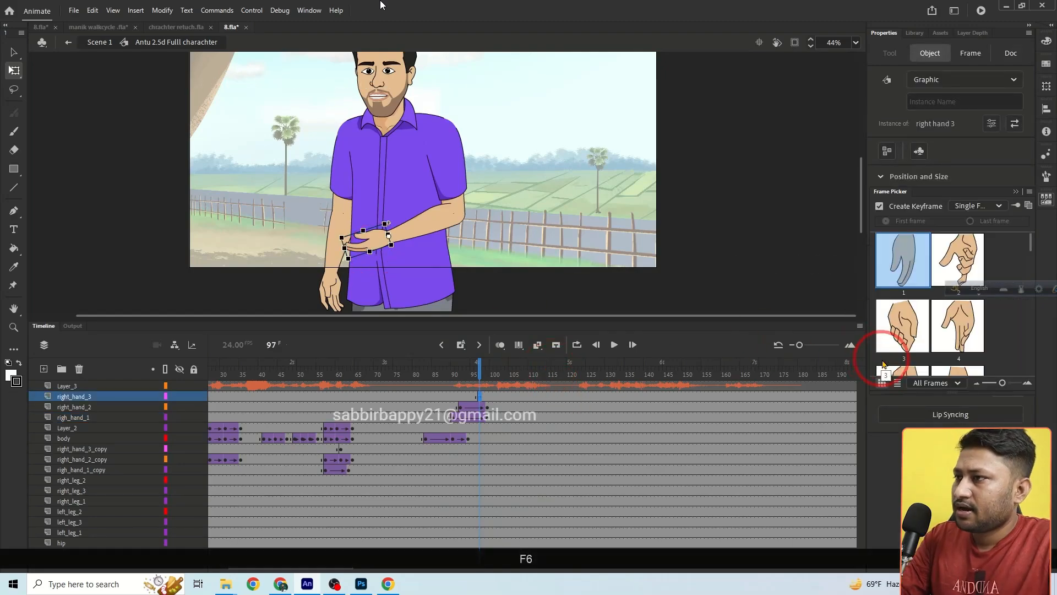
pyautogui.click(942, 330)
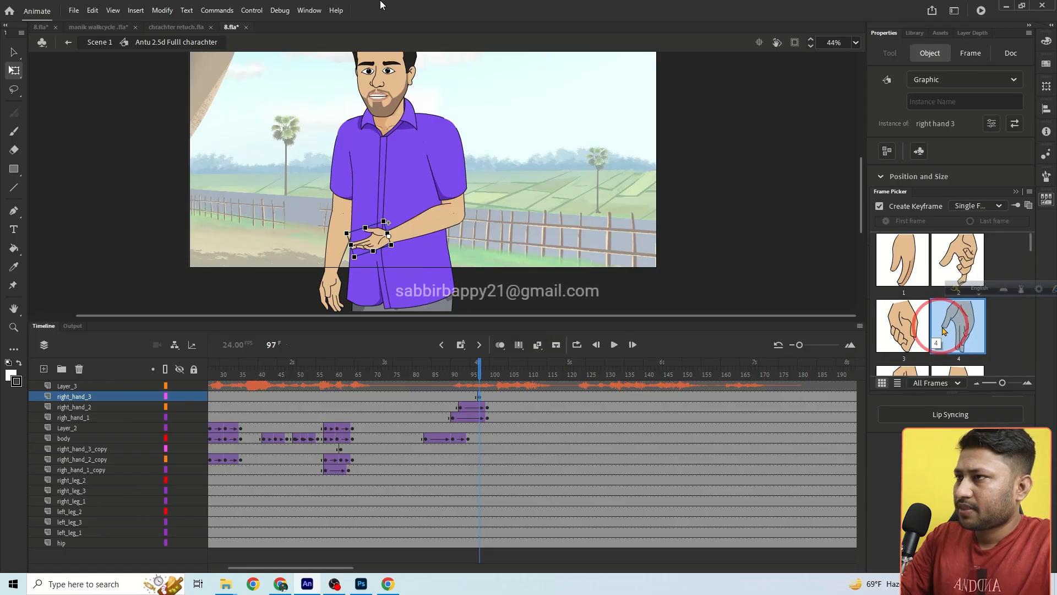
pyautogui.click(946, 270)
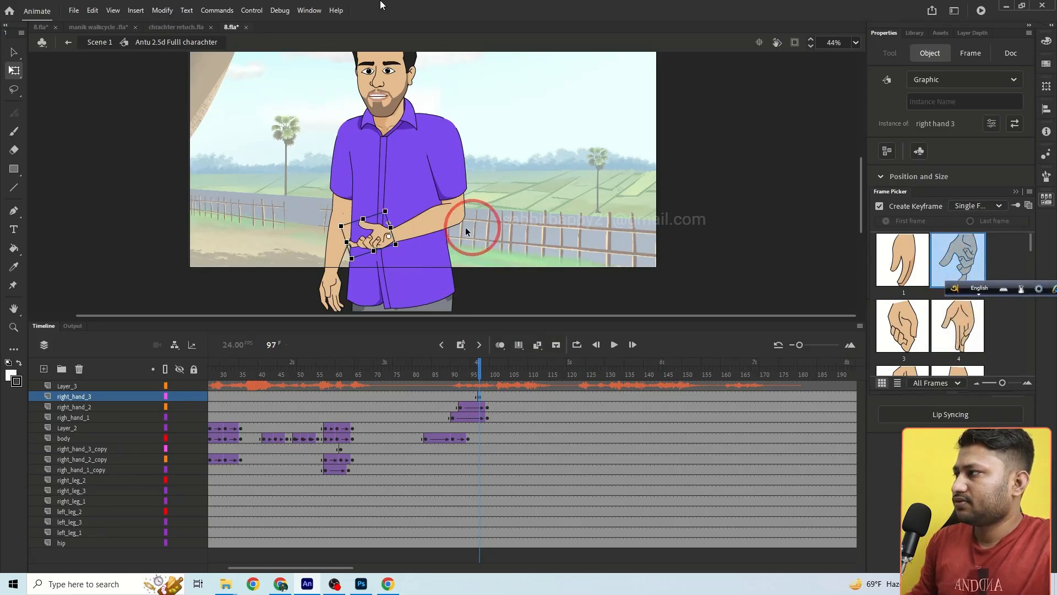
# Open the right hand 3 symbol at pose 2 and shift the whole hand drawing slightly at the wrist.
pyautogui.keyDown('ctrl'); pyautogui.click(390, 213); pyautogui.keyUp('ctrl')
pyautogui.doubleClick(407, 226)
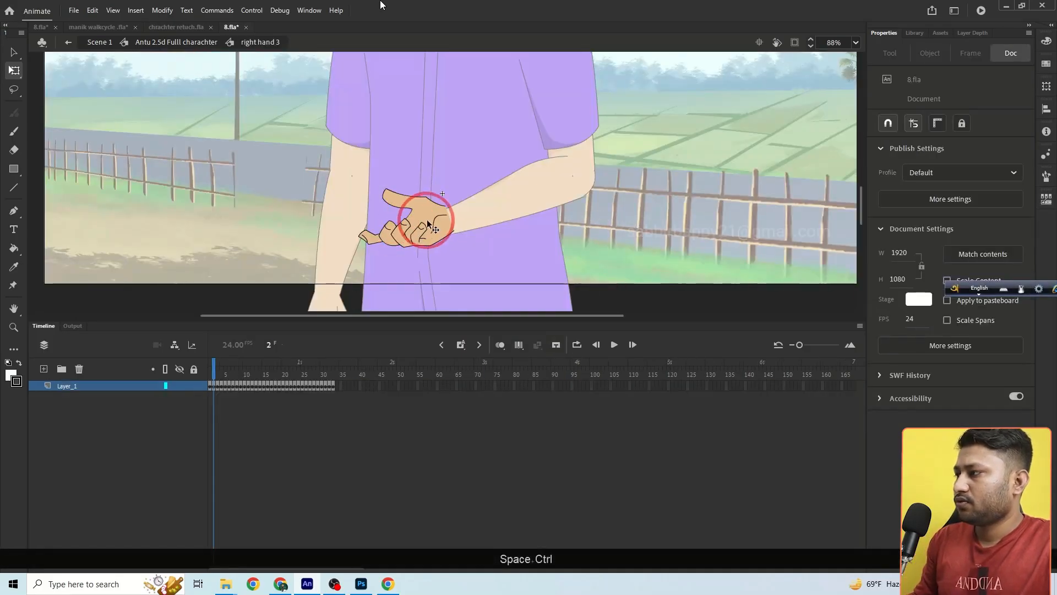
pyautogui.keyDown('ctrl'); pyautogui.click(429, 196); pyautogui.keyUp('ctrl')
pyautogui.moveTo(503, 141); pyautogui.dragTo(166, 301)
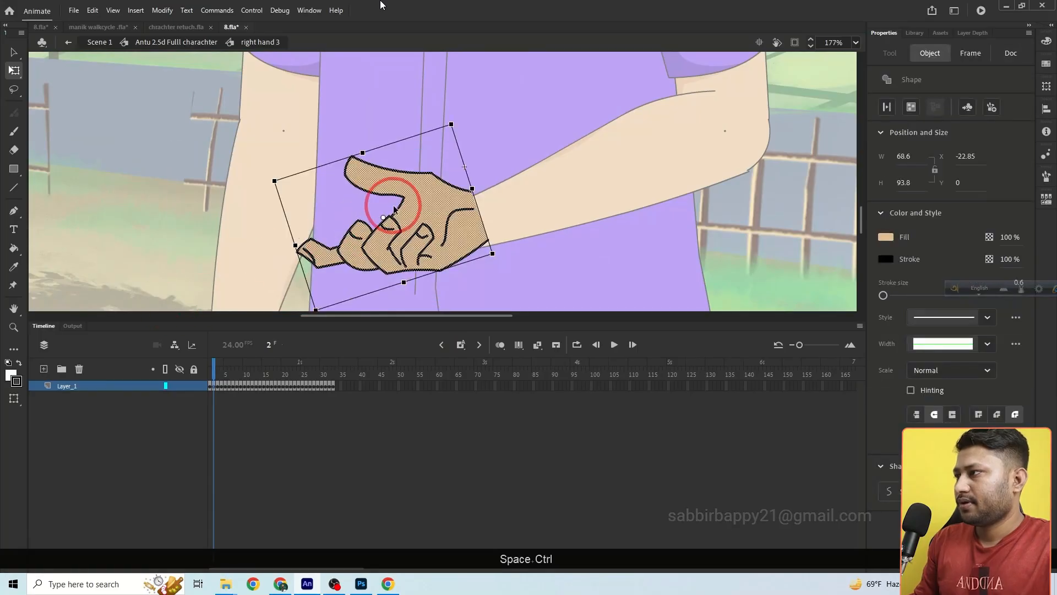
pyautogui.click(394, 214)
pyautogui.hotkey('ctrl', 'z')
pyautogui.moveTo(430, 203); pyautogui.dragTo(433, 215)
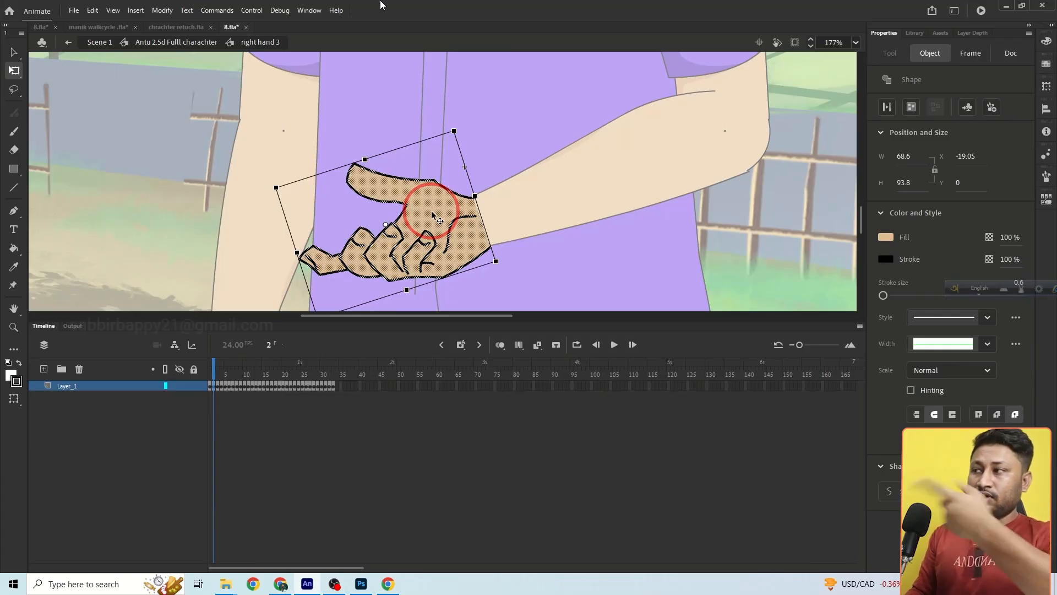
# Try flipping the hand drawing and repositioning it against the wrist, and undo these changes.
pyautogui.rightClick(432, 214)
pyautogui.click(492, 407)
pyautogui.click(618, 515)
pyautogui.moveTo(518, 259); pyautogui.dragTo(483, 235)
pyautogui.keyDown('ctrl'); pyautogui.keyDown('alt'); pyautogui.click(454, 221); pyautogui.keyUp('alt'); pyautogui.keyUp('ctrl')
pyautogui.hotkey('ctrl', 'z')
pyautogui.hotkey('ctrl', 'z')
pyautogui.hotkey('ctrl', 'z')
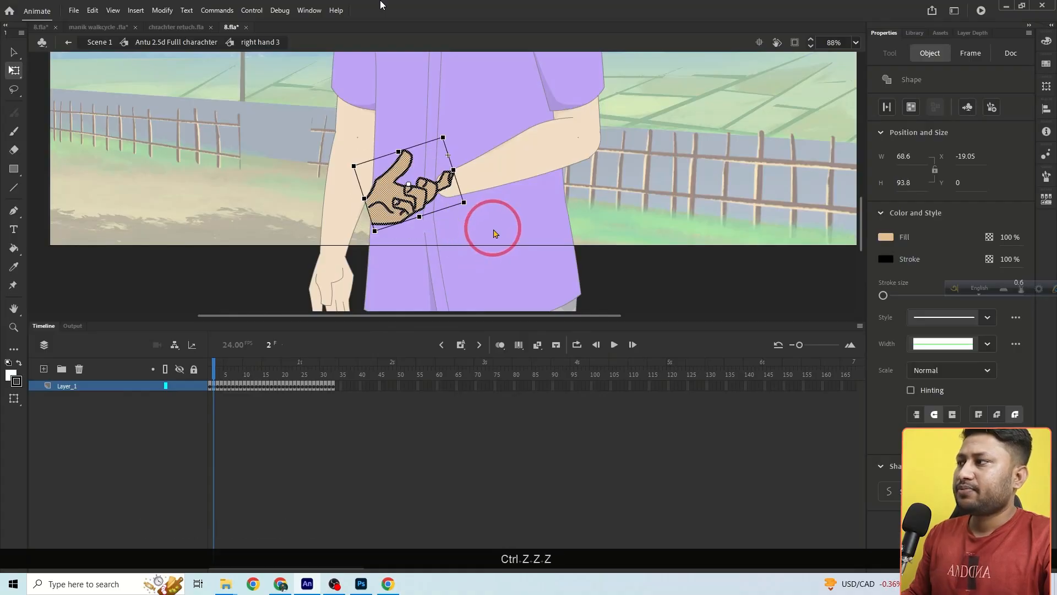
pyautogui.hotkey('ctrl', 'z')
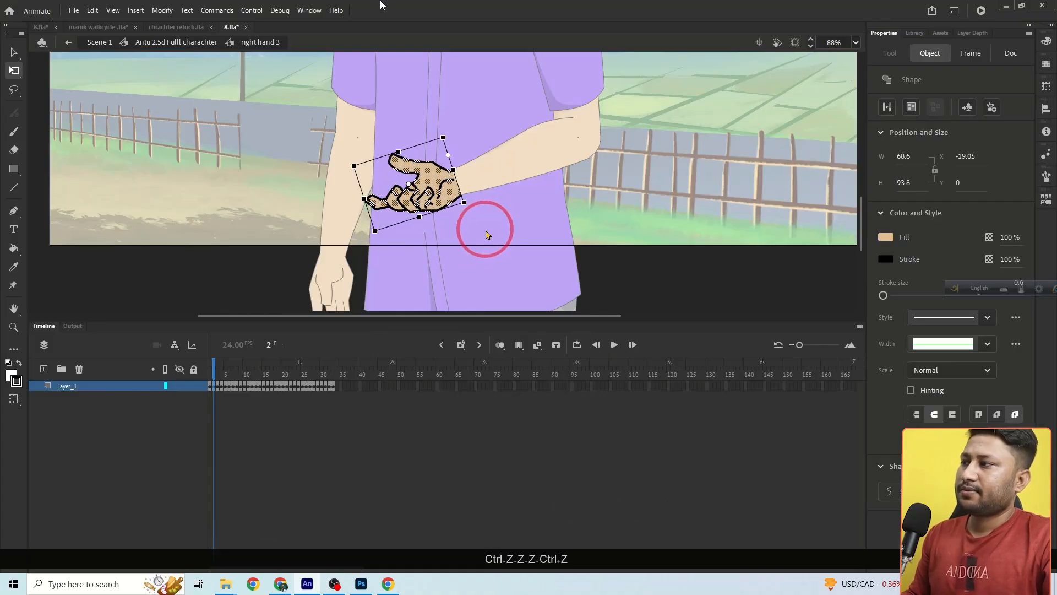
# Return to the character symbol and dock the Frame Picker beside the properties, enlarged to show more hand poses.
pyautogui.doubleClick(637, 231)
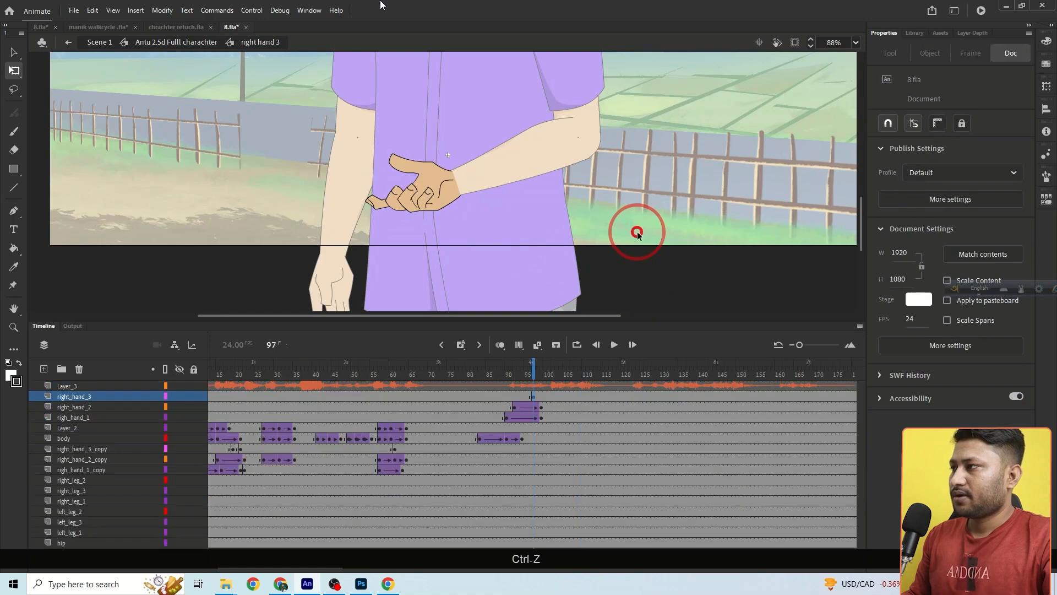
pyautogui.click(886, 339)
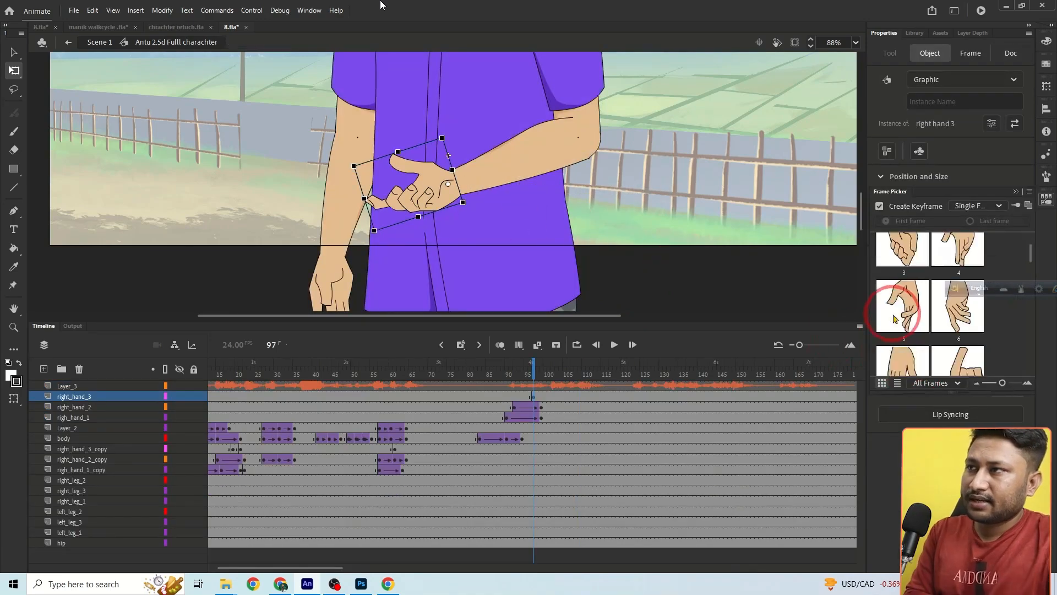
pyautogui.moveTo(910, 193); pyautogui.dragTo(663, 64)
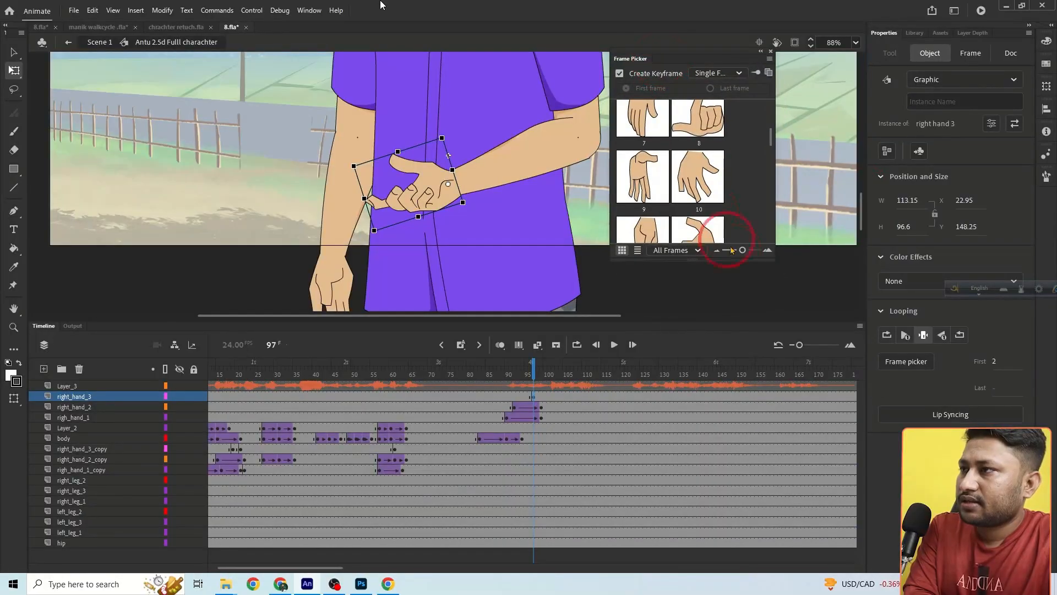
pyautogui.moveTo(710, 257); pyautogui.dragTo(710, 317)
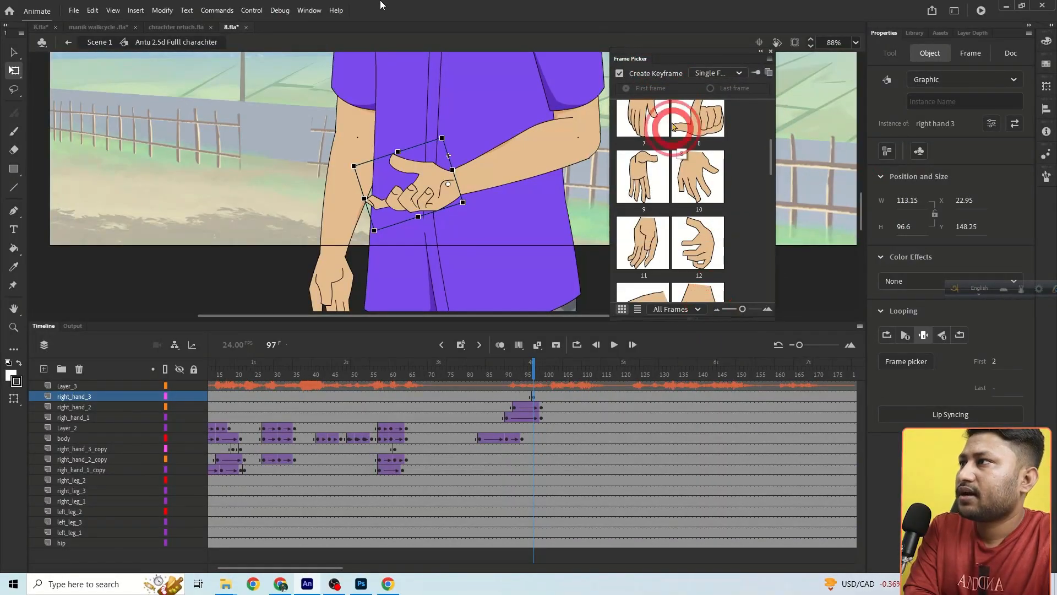
pyautogui.moveTo(650, 58); pyautogui.dragTo(864, 47)
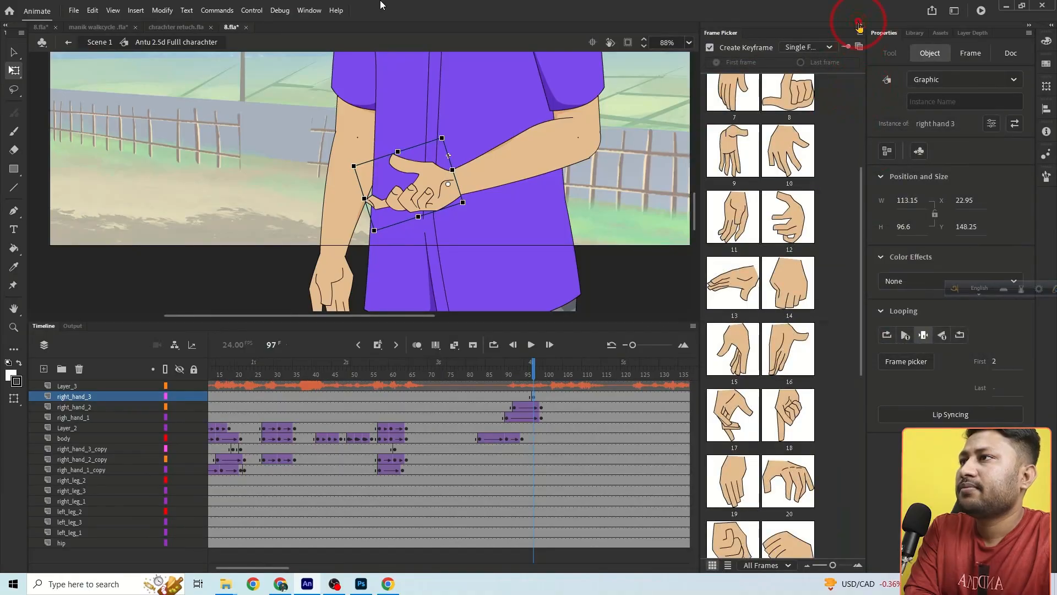
pyautogui.click(861, 26)
pyautogui.click(854, 41)
pyautogui.scroll(-3, 787, 208)
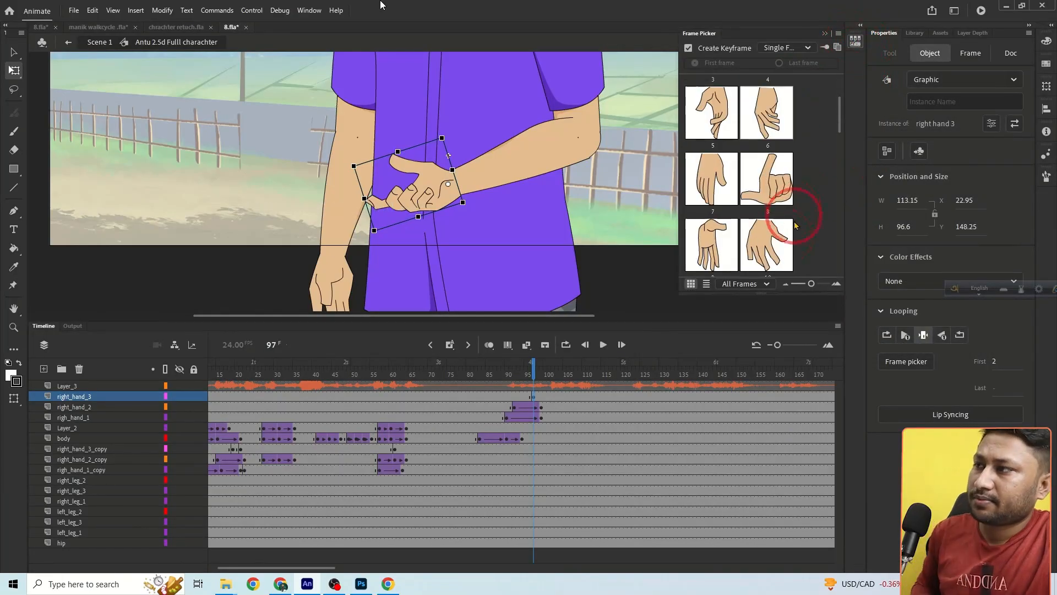
pyautogui.moveTo(763, 294); pyautogui.dragTo(760, 355)
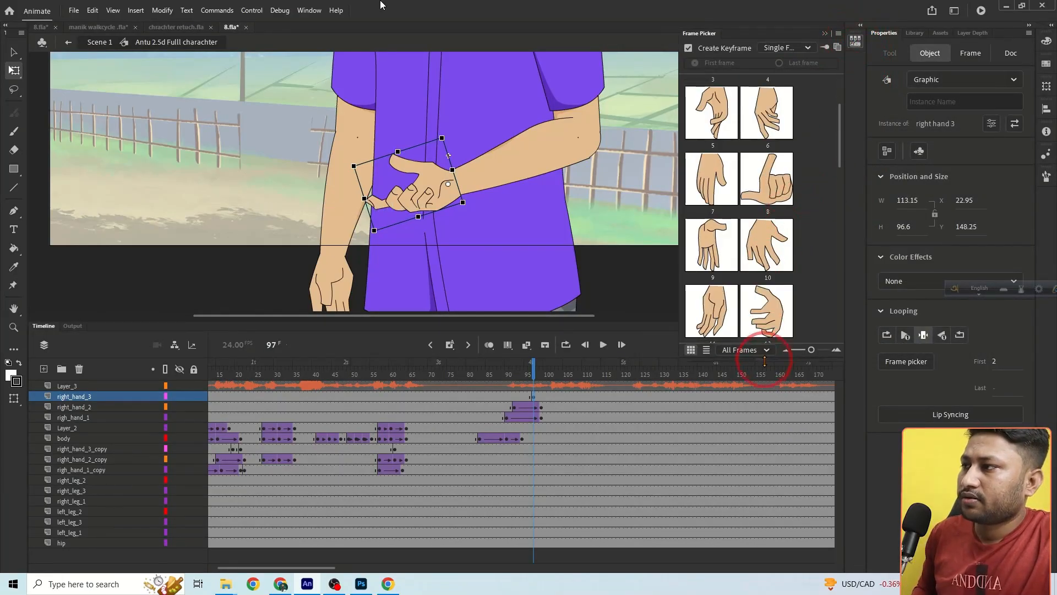
# Try hand pose 11, set the hand at frame 97 to pose 30, and nudge it down slightly.
pyautogui.click(714, 315)
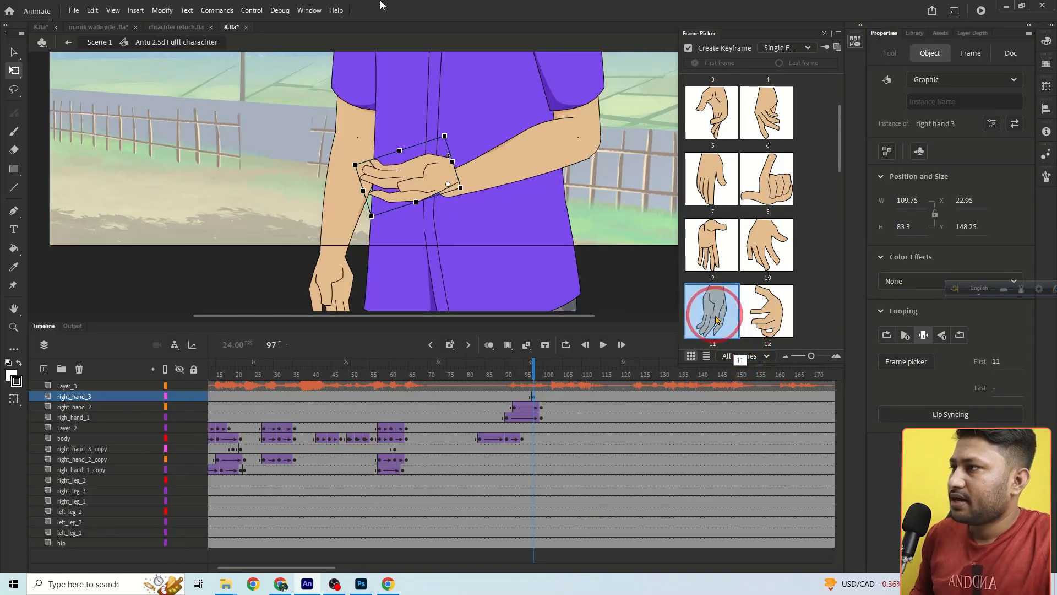
pyautogui.scroll(-5, 716, 320)
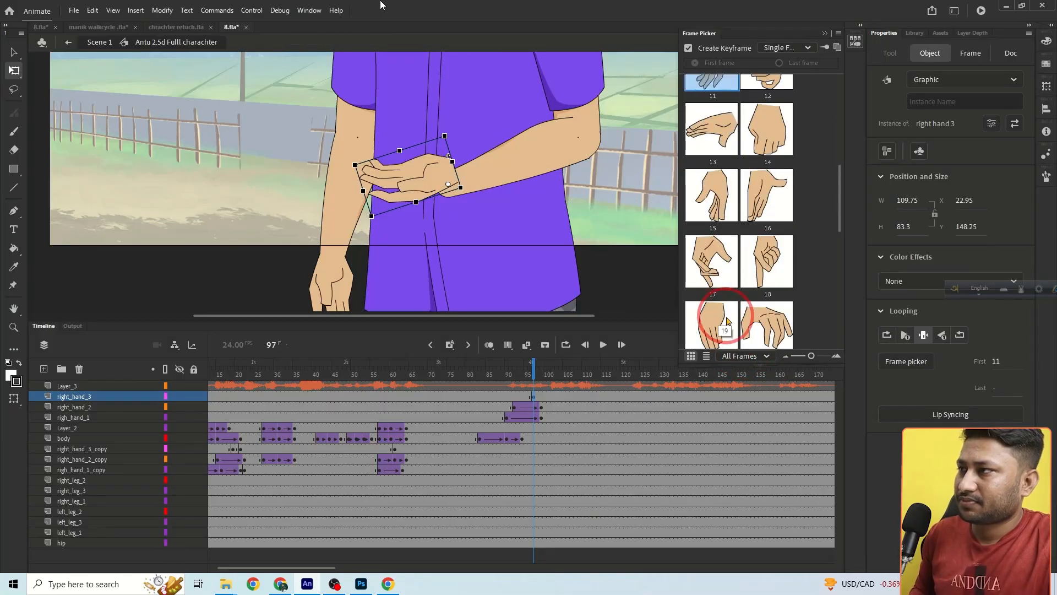
pyautogui.scroll(-8, 727, 321)
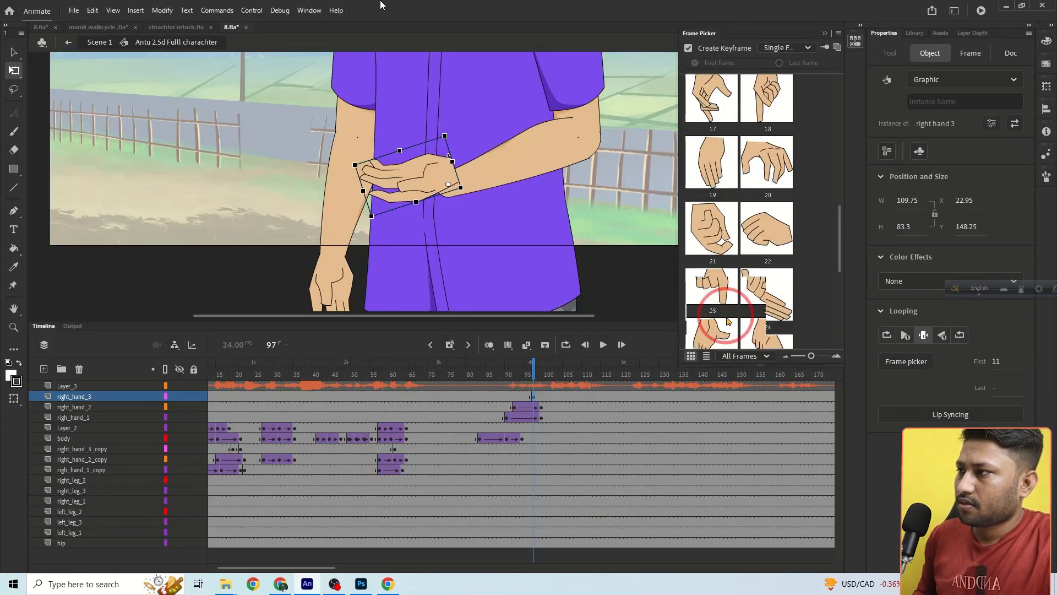
pyautogui.scroll(3, 727, 321)
pyautogui.click(749, 263)
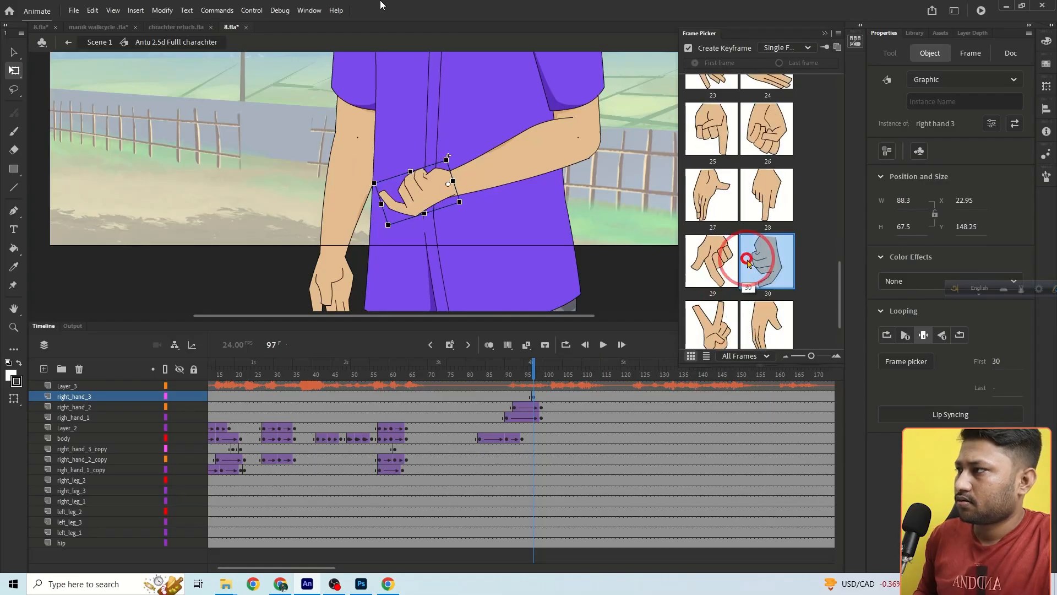
pyautogui.click(825, 34)
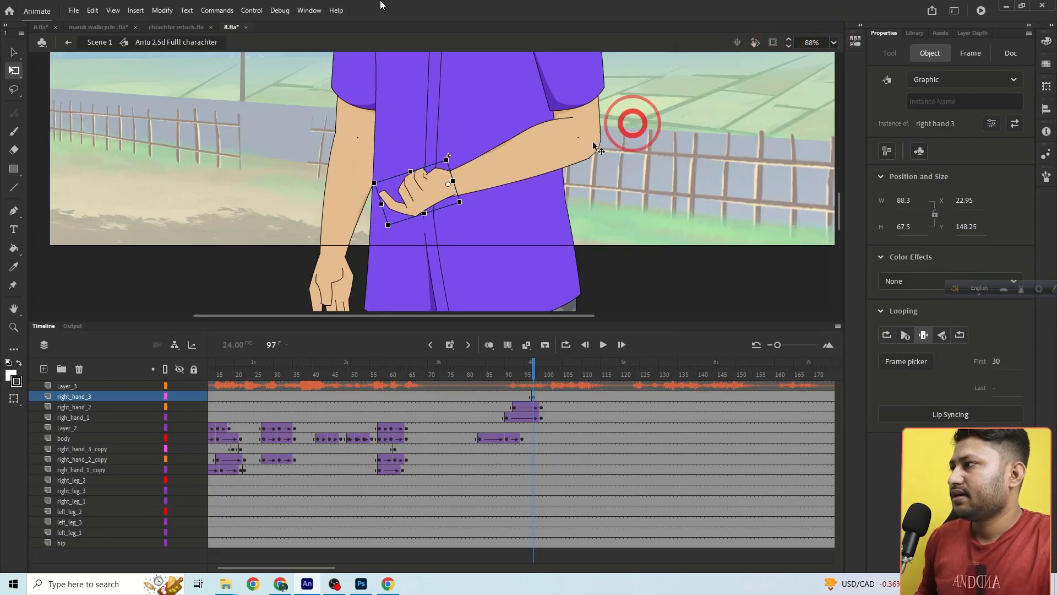
pyautogui.press('Down')
pyautogui.press('Down')
pyautogui.press('Down')
pyautogui.press('Down')
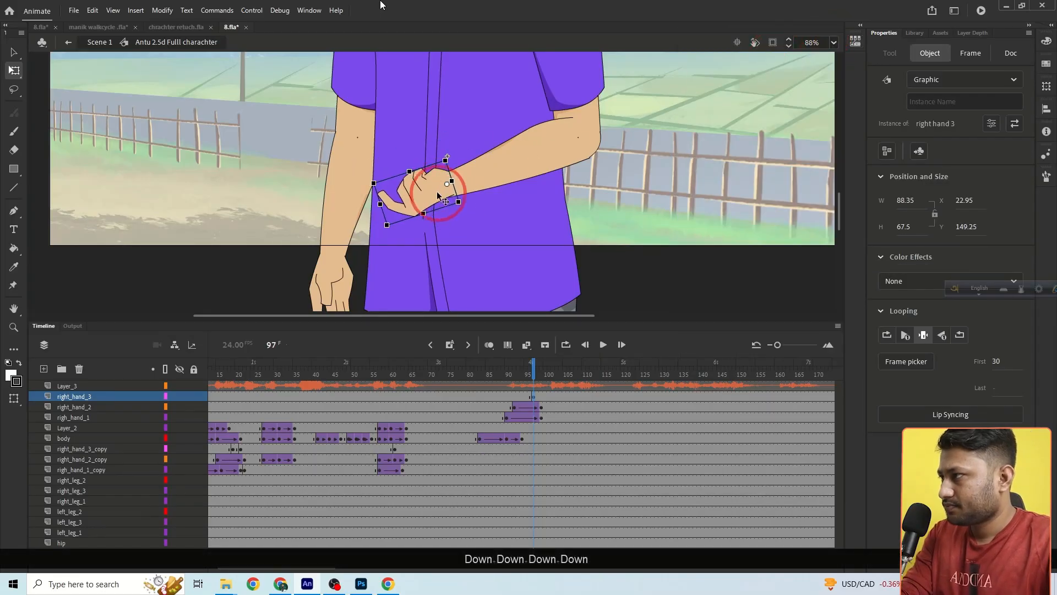
# Open the right hand 3 symbol at pose 30 and flip the hand drawing horizontally.
pyautogui.doubleClick(424, 177)
pyautogui.press('space')
pyautogui.moveTo(510, 124); pyautogui.dragTo(344, 283)
pyautogui.hotkey('ctrl', 'space')
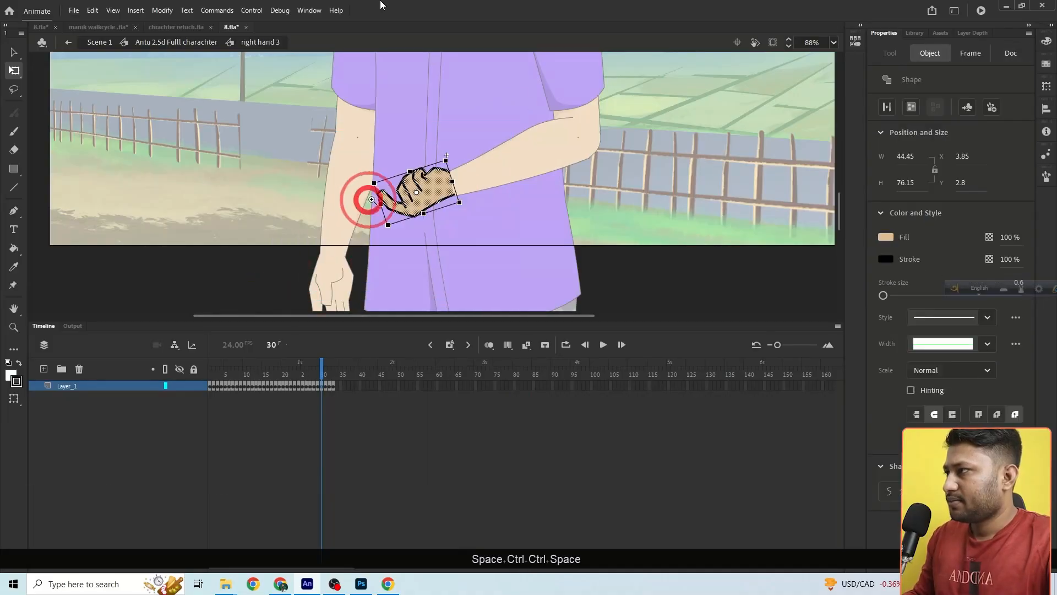
pyautogui.keyDown('ctrl'); pyautogui.click(370, 199); pyautogui.keyUp('ctrl')
pyautogui.moveTo(559, 140); pyautogui.dragTo(560, 145)
pyautogui.rightClick(560, 146)
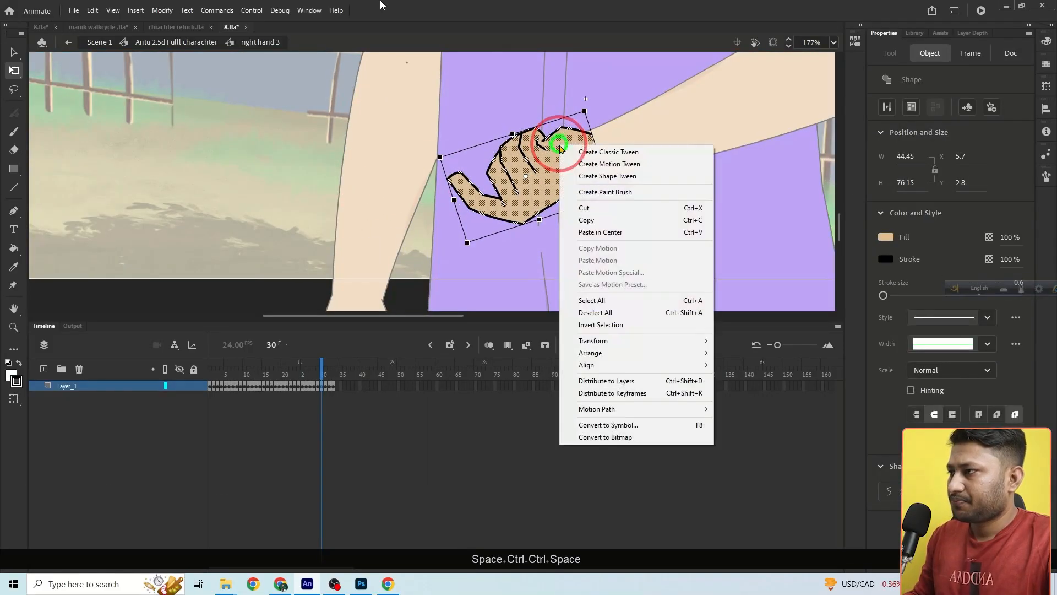
pyautogui.moveTo(609, 339)
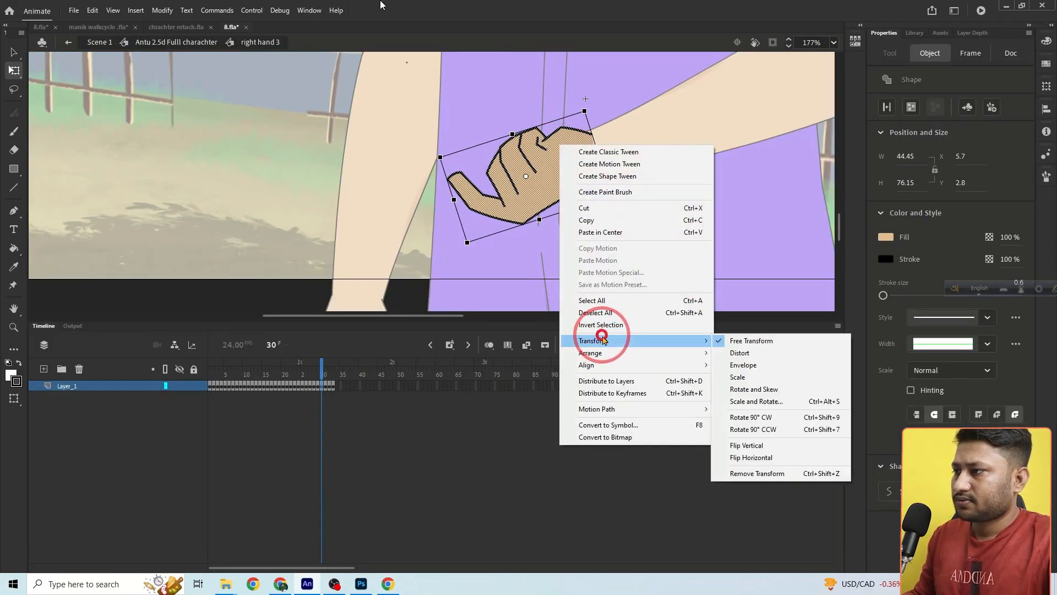
pyautogui.click(737, 455)
# Shift the flipped hand drawing so its edge meets the forearm at the wrist, and return to the character symbol.
pyautogui.moveTo(585, 187); pyautogui.dragTo(587, 188)
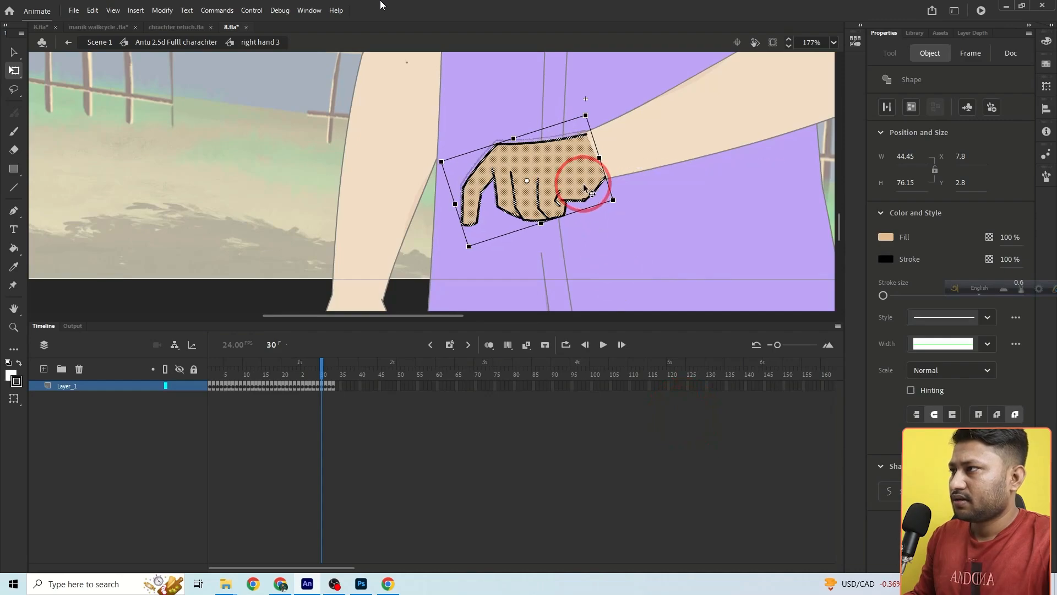
pyautogui.hotkey('ctrl', 'space')
pyautogui.keyDown('ctrl'); pyautogui.click(578, 168); pyautogui.keyUp('ctrl')
pyautogui.keyDown('ctrl'); pyautogui.click(578, 168); pyautogui.keyUp('ctrl')
pyautogui.moveTo(213, 194); pyautogui.dragTo(222, 191)
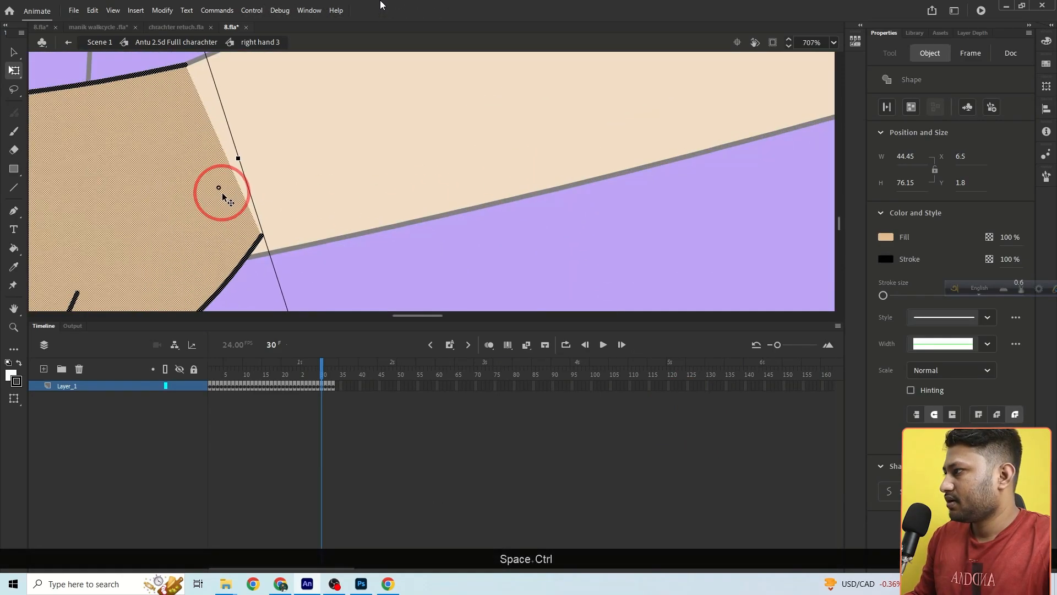
pyautogui.keyDown('ctrl'); pyautogui.keyDown('alt'); pyautogui.click(229, 192); pyautogui.keyUp('alt'); pyautogui.keyUp('ctrl')
pyautogui.keyDown('ctrl'); pyautogui.keyDown('alt'); pyautogui.click(251, 200); pyautogui.keyUp('alt'); pyautogui.keyUp('ctrl')
pyautogui.keyDown('ctrl'); pyautogui.keyDown('alt'); pyautogui.click(253, 200); pyautogui.keyUp('alt'); pyautogui.keyUp('ctrl')
pyautogui.click(562, 241)
pyautogui.keyDown('ctrl'); pyautogui.keyDown('alt'); pyautogui.click(562, 199); pyautogui.keyUp('alt'); pyautogui.keyUp('ctrl')
pyautogui.doubleClick(636, 196)
# Play back and scrub the arm movement from about frame 84 to check the hand pose against the voice.
pyautogui.moveTo(521, 365); pyautogui.dragTo(601, 353)
pyautogui.click(603, 344)
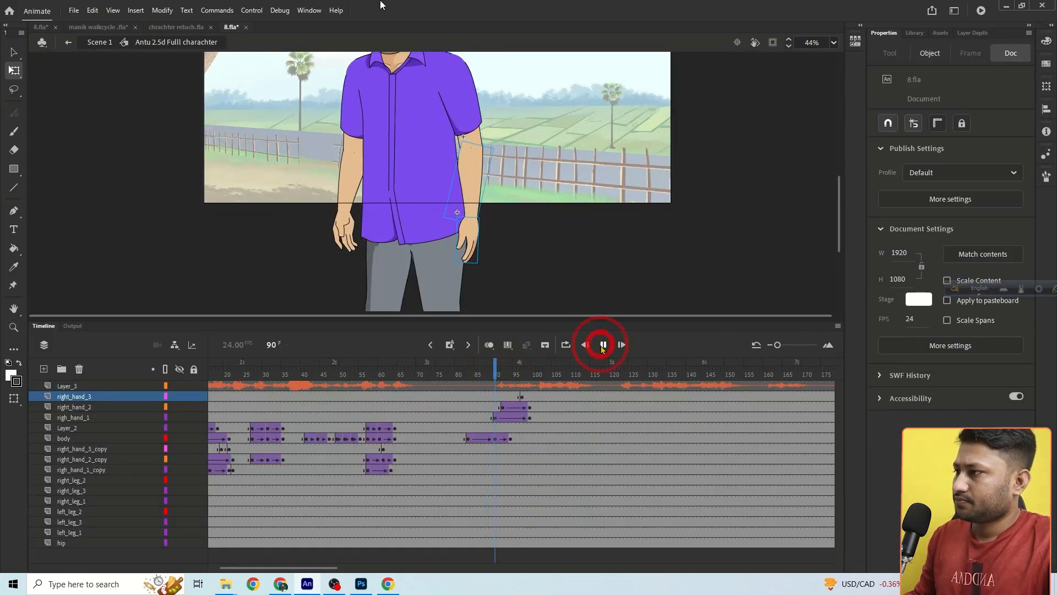
pyautogui.keyDown('ctrl'); pyautogui.keyDown('alt'); pyautogui.click(438, 208); pyautogui.keyUp('alt'); pyautogui.keyUp('ctrl')
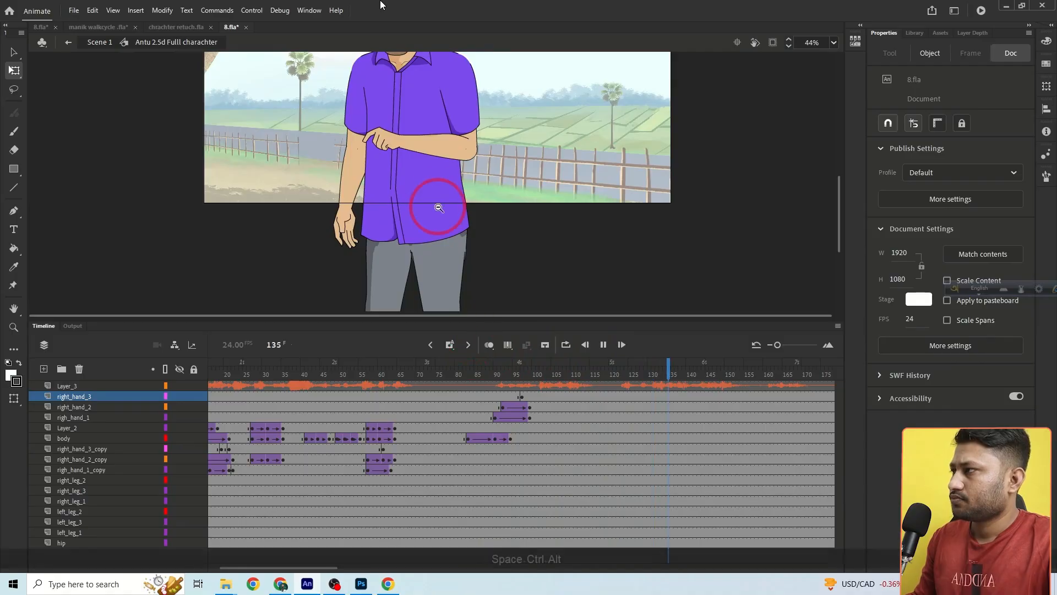
pyautogui.click(473, 364)
pyautogui.keyDown('ctrl'); pyautogui.keyDown('alt'); pyautogui.click(438, 178); pyautogui.keyUp('alt'); pyautogui.keyUp('ctrl')
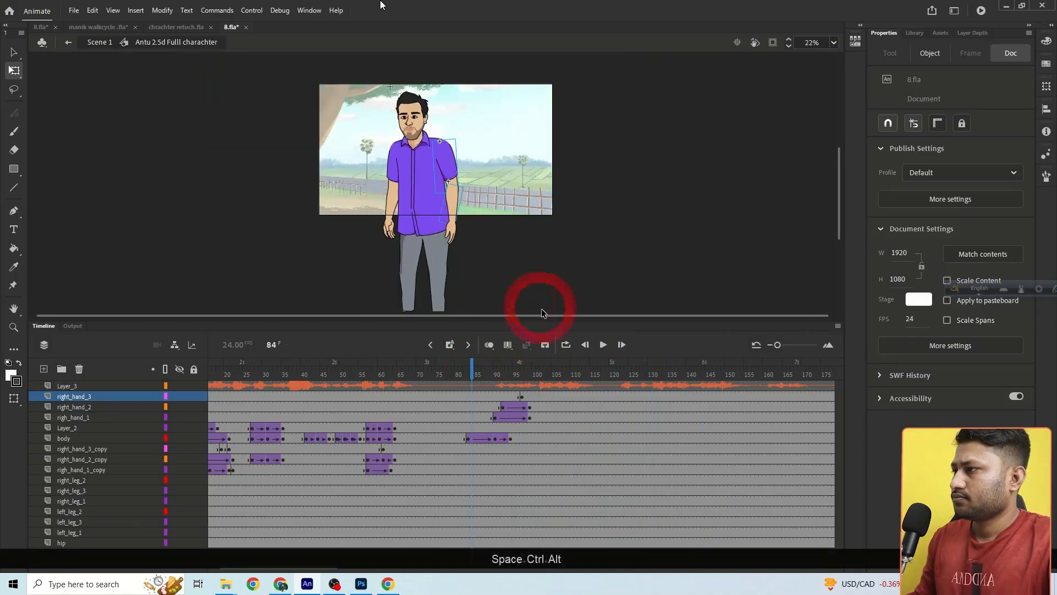
pyautogui.click(604, 345)
pyautogui.moveTo(487, 365); pyautogui.dragTo(538, 369)
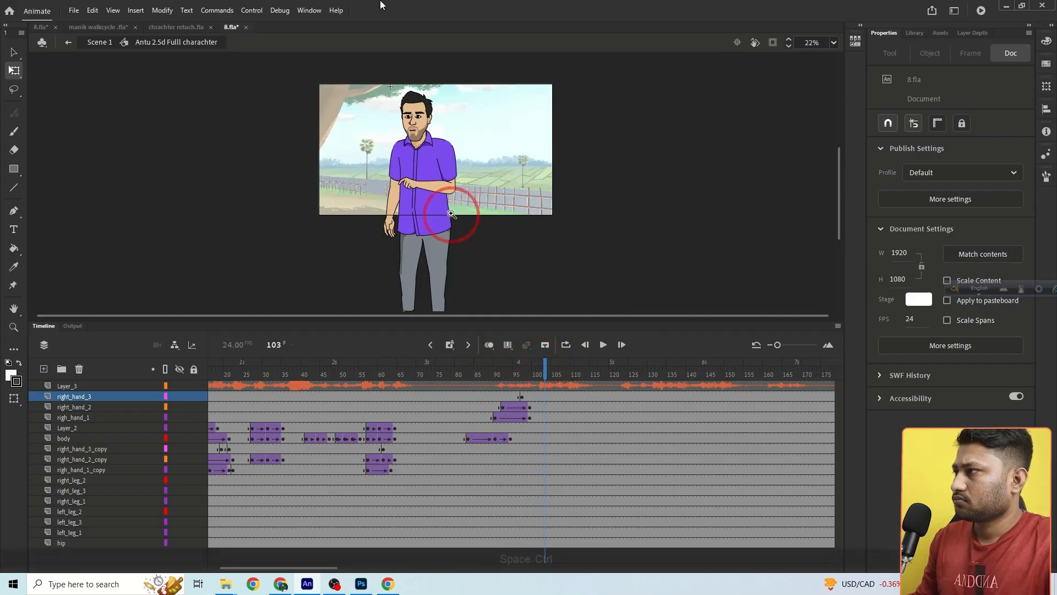
pyautogui.keyDown('ctrl'); pyautogui.click(465, 243); pyautogui.keyUp('ctrl')
# Set the right hand at frame 97 to pose 27 with the Frame Picker.
pyautogui.click(521, 386)
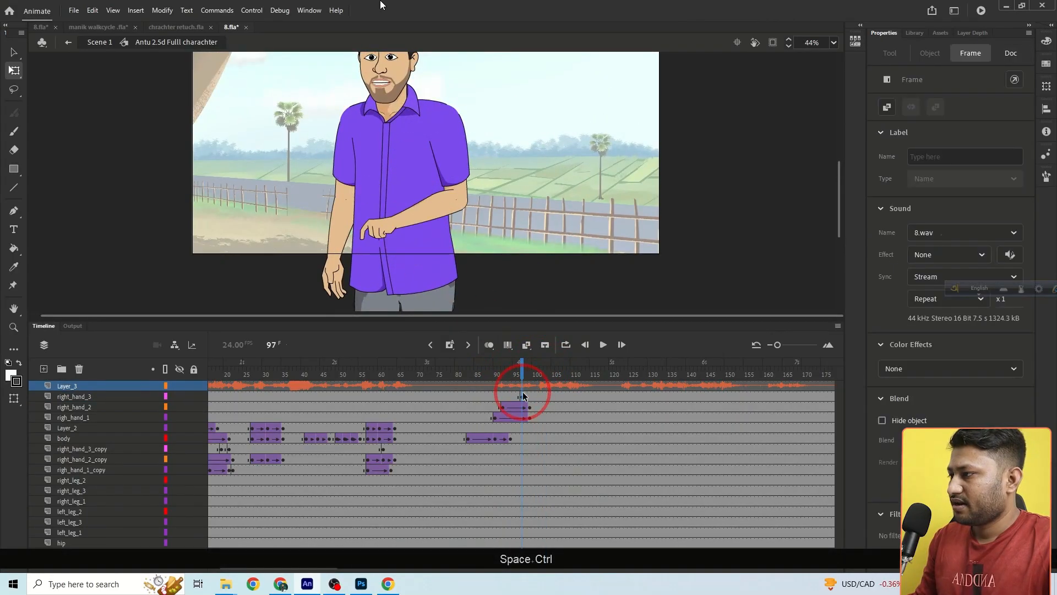
pyautogui.click(522, 398)
pyautogui.click(380, 220)
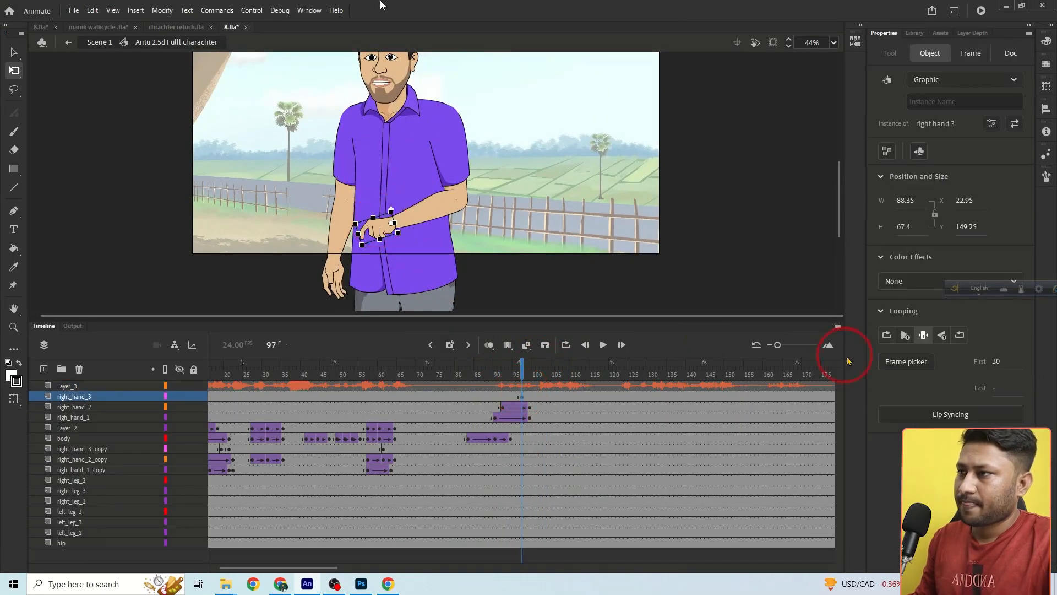
pyautogui.click(908, 368)
pyautogui.scroll(1, 752, 265)
pyautogui.click(723, 313)
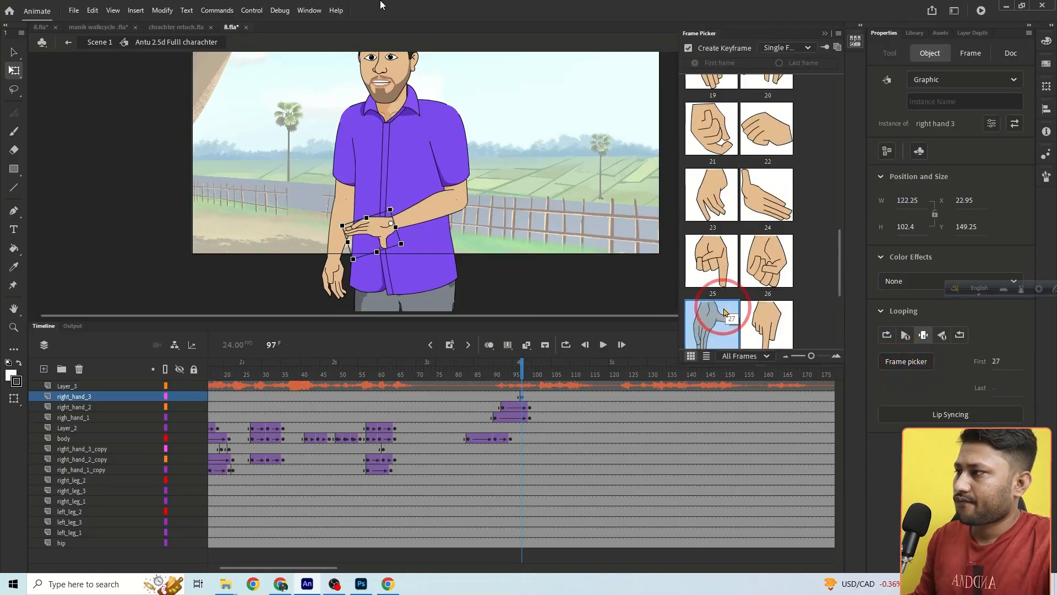
# Try flipping the pose 27 hand drawing inside its symbol, then rotating and moving it to meet the wrist.
pyautogui.doubleClick(380, 227)
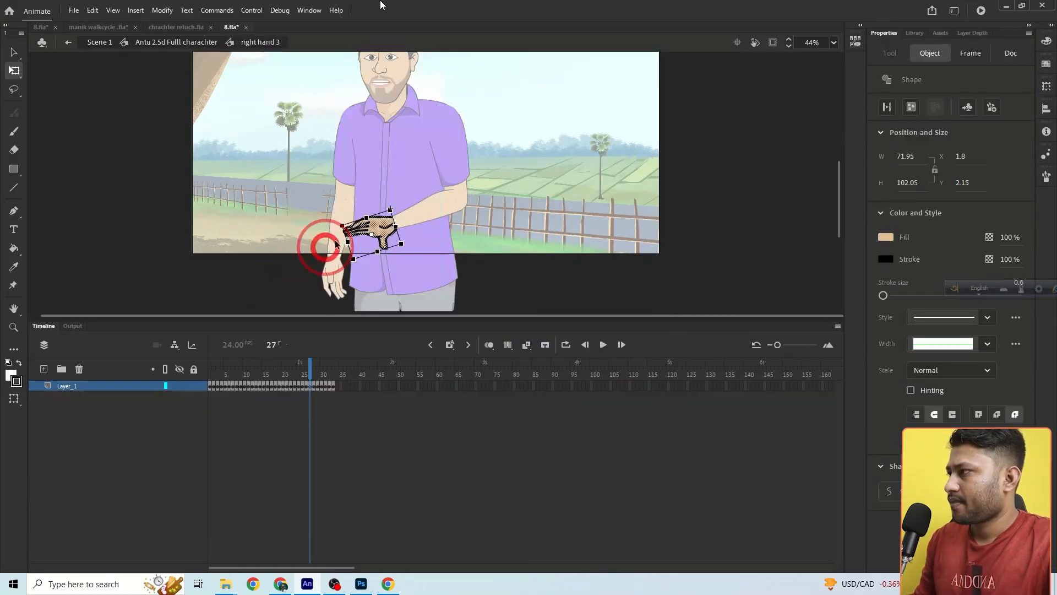
pyautogui.rightClick(378, 221)
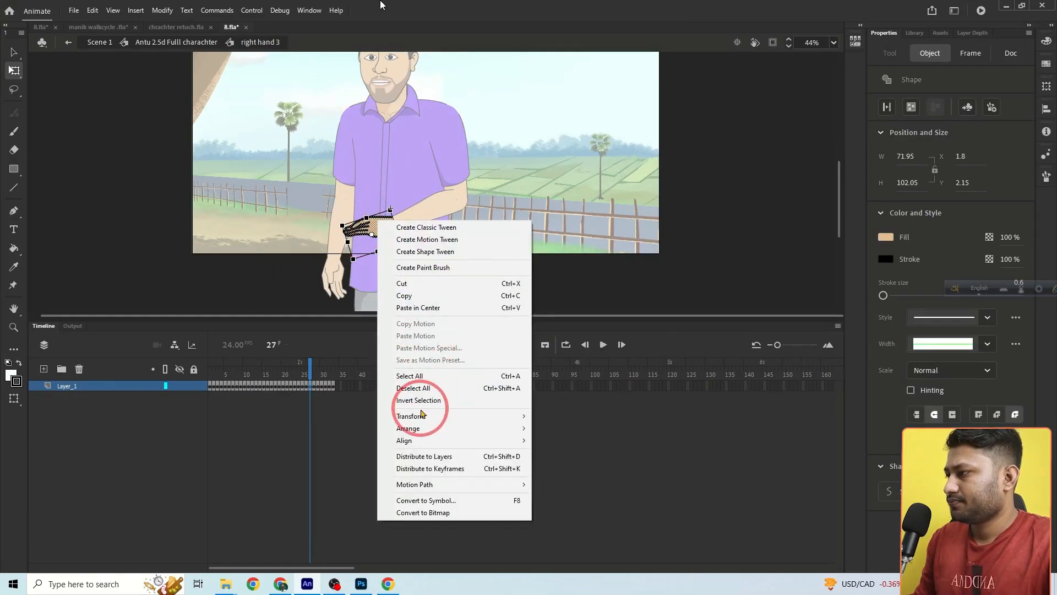
pyautogui.moveTo(418, 416)
pyautogui.click(559, 522)
pyautogui.hotkey('ctrl', 'space')
pyautogui.keyDown('ctrl'); pyautogui.click(404, 260); pyautogui.keyUp('ctrl')
pyautogui.moveTo(404, 259); pyautogui.dragTo(415, 319)
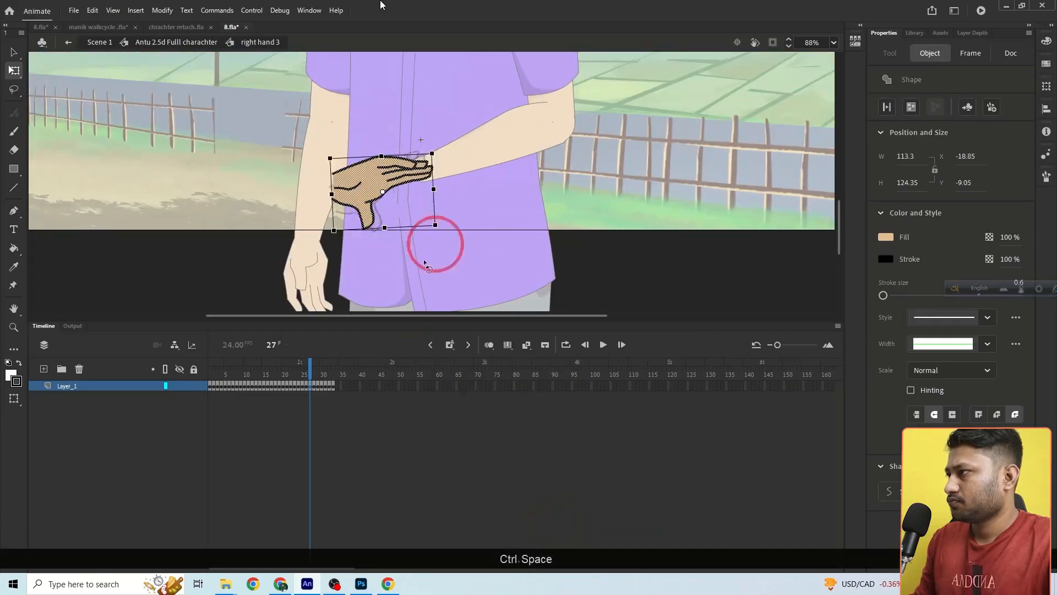
pyautogui.moveTo(451, 212); pyautogui.dragTo(286, 150)
pyautogui.moveTo(419, 199); pyautogui.dragTo(413, 177)
pyautogui.hotkey('ctrl', 'alt', 'space')
pyautogui.keyDown('ctrl'); pyautogui.keyDown('alt'); pyautogui.click(560, 200); pyautogui.keyUp('alt'); pyautogui.keyUp('ctrl')
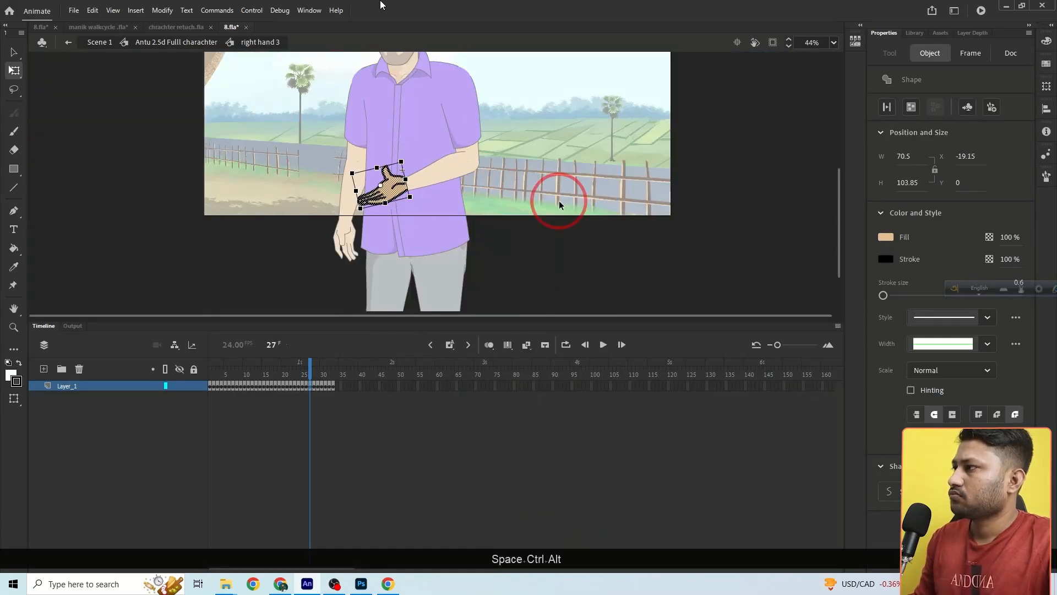
pyautogui.click(560, 201)
pyautogui.press('space')
pyautogui.moveTo(548, 213); pyautogui.dragTo(507, 267)
# Undo the flip, rotation and move of the pose 27 hand drawing.
pyautogui.hotkey('ctrl', 'z')
pyautogui.hotkey('ctrl', 'z')
pyautogui.hotkey('ctrl', 'z')
pyautogui.hotkey('ctrl', 'z')
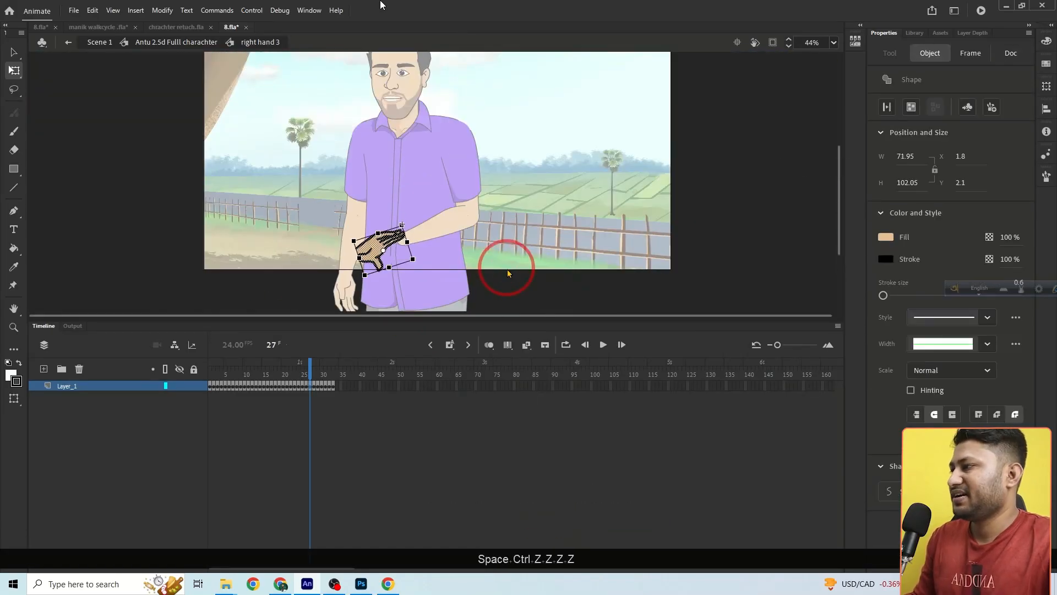
pyautogui.hotkey('ctrl', 'z')
pyautogui.hotkey('ctrl', 'z')
pyautogui.hotkey('ctrl', 'z')
# Try several hand poses, including 17, and set the right hand at frame 97 to pose 15.
pyautogui.hotkey('ctrl', 'space')
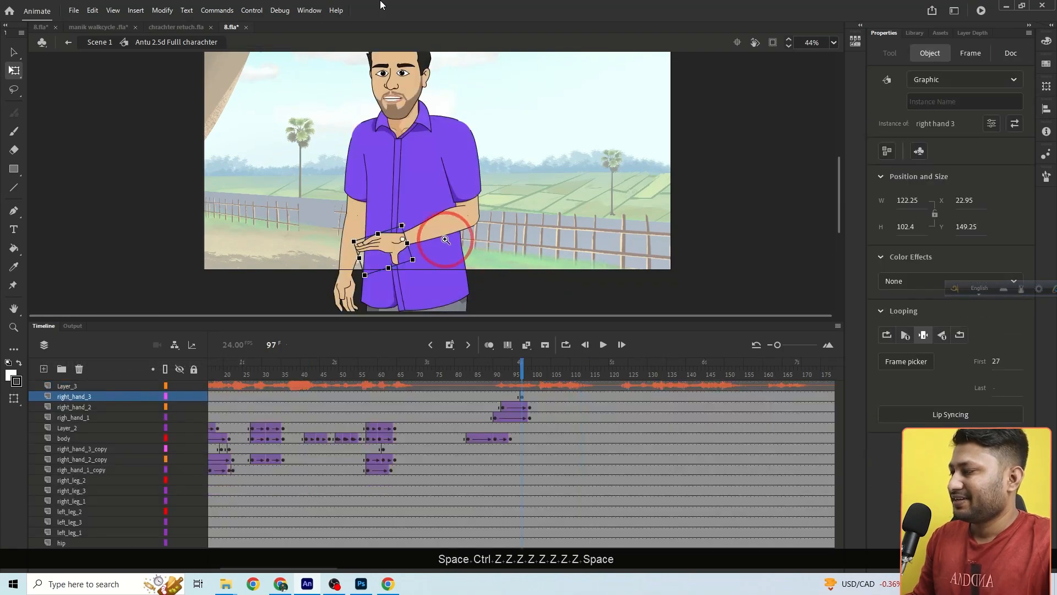
pyautogui.keyDown('ctrl'); pyautogui.click(440, 235); pyautogui.keyUp('ctrl')
pyautogui.press('space')
pyautogui.moveTo(344, 189); pyautogui.dragTo(831, 399)
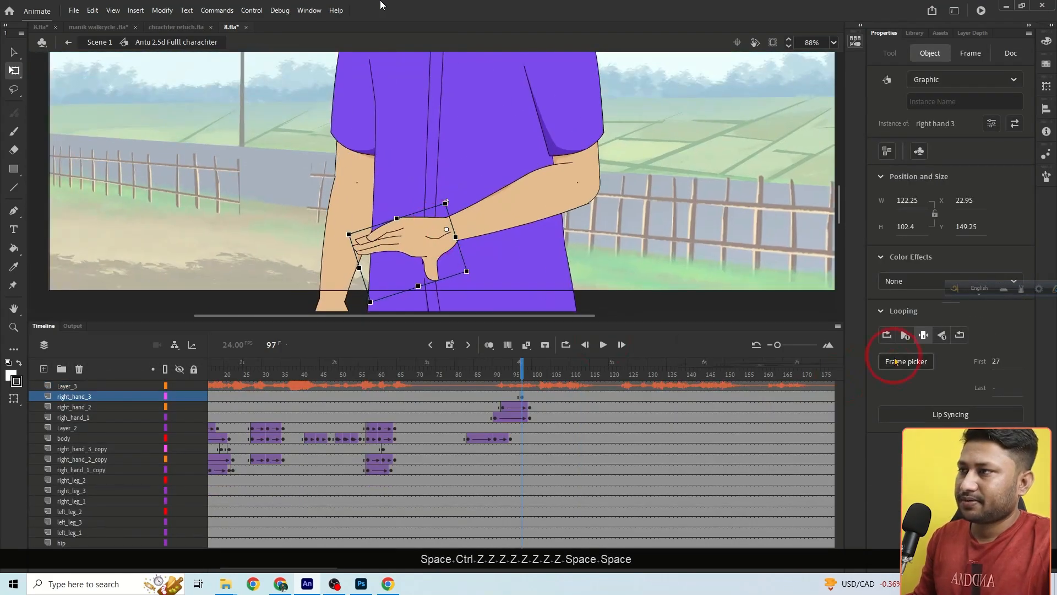
pyautogui.click(896, 362)
pyautogui.scroll(-5, 793, 284)
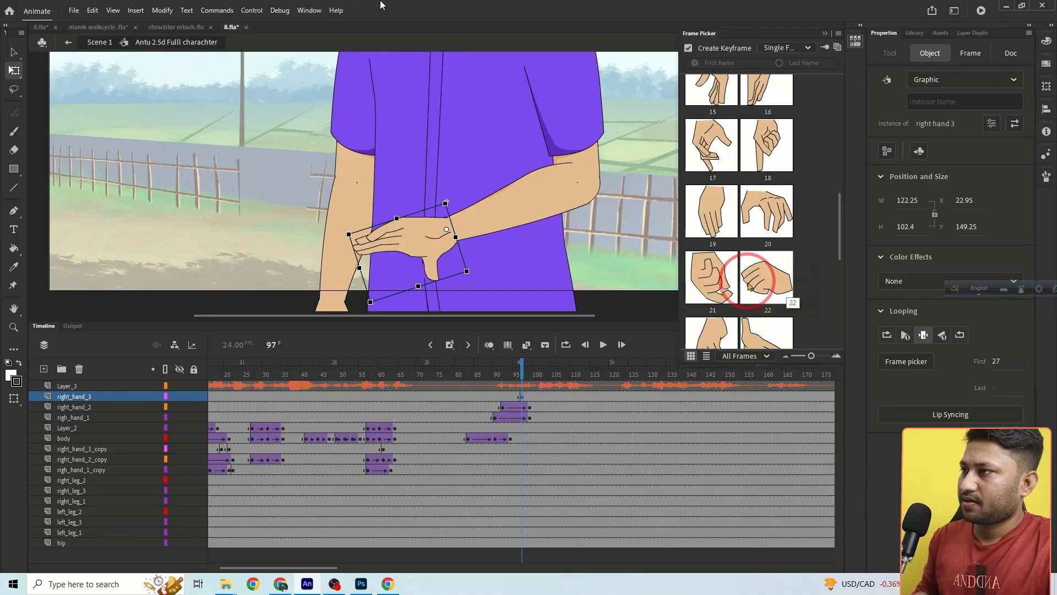
pyautogui.click(720, 283)
pyautogui.click(719, 220)
pyautogui.scroll(1, 720, 221)
pyautogui.click(719, 221)
pyautogui.scroll(3, 719, 223)
pyautogui.scroll(-1, 719, 231)
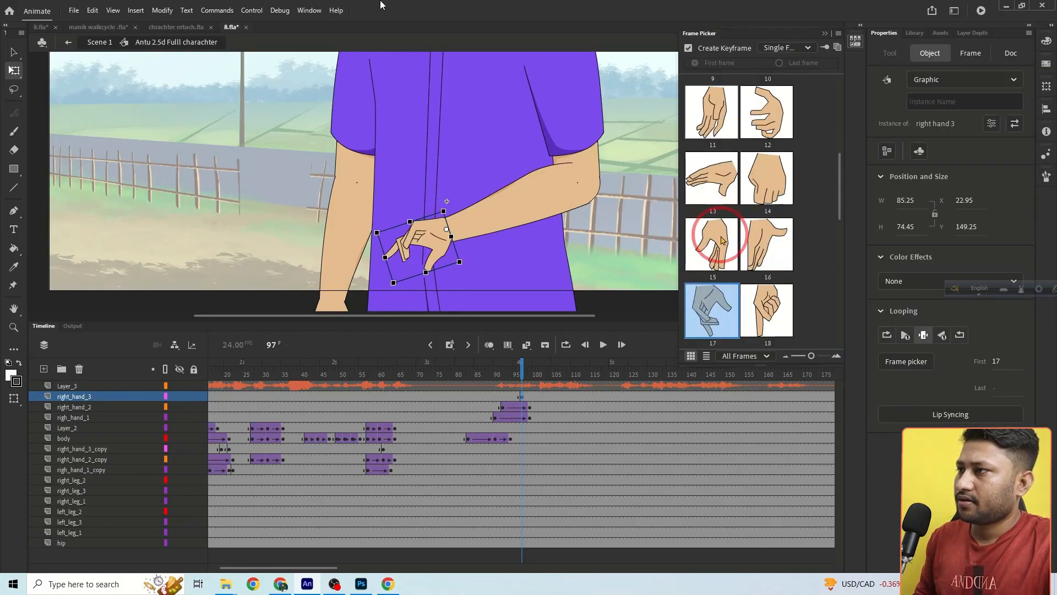
pyautogui.click(716, 236)
pyautogui.click(823, 36)
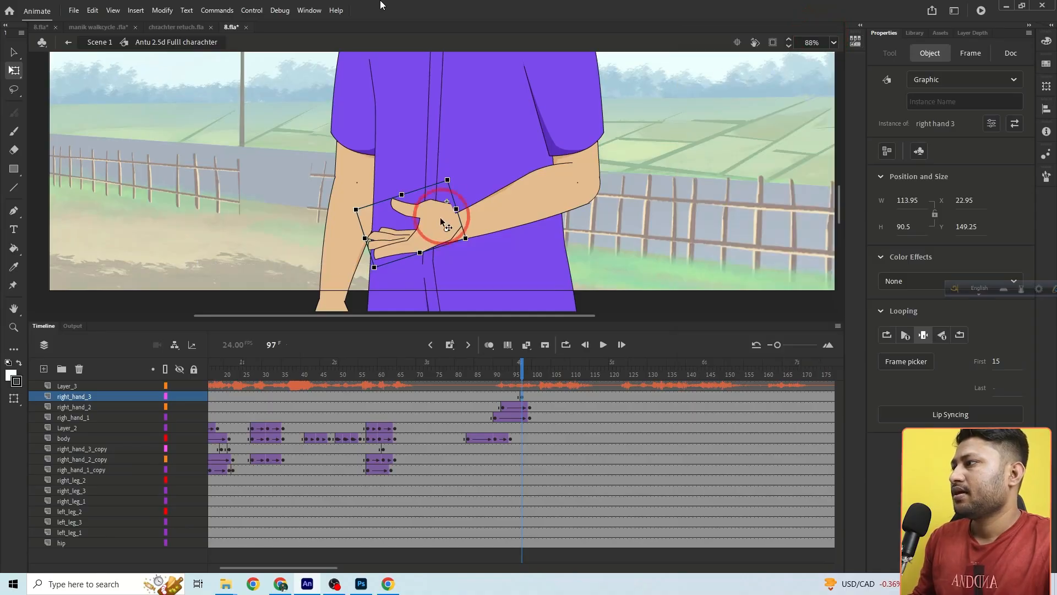
# Open the right hand 3 symbol at pose 15, shift the hand drawing slightly onto the wrist, and return to the character symbol.
pyautogui.doubleClick(427, 230)
pyautogui.moveTo(503, 179); pyautogui.dragTo(357, 289)
pyautogui.keyDown('ctrl'); pyautogui.click(439, 221); pyautogui.keyUp('ctrl')
pyautogui.moveTo(439, 221); pyautogui.dragTo(431, 230)
pyautogui.click(525, 243)
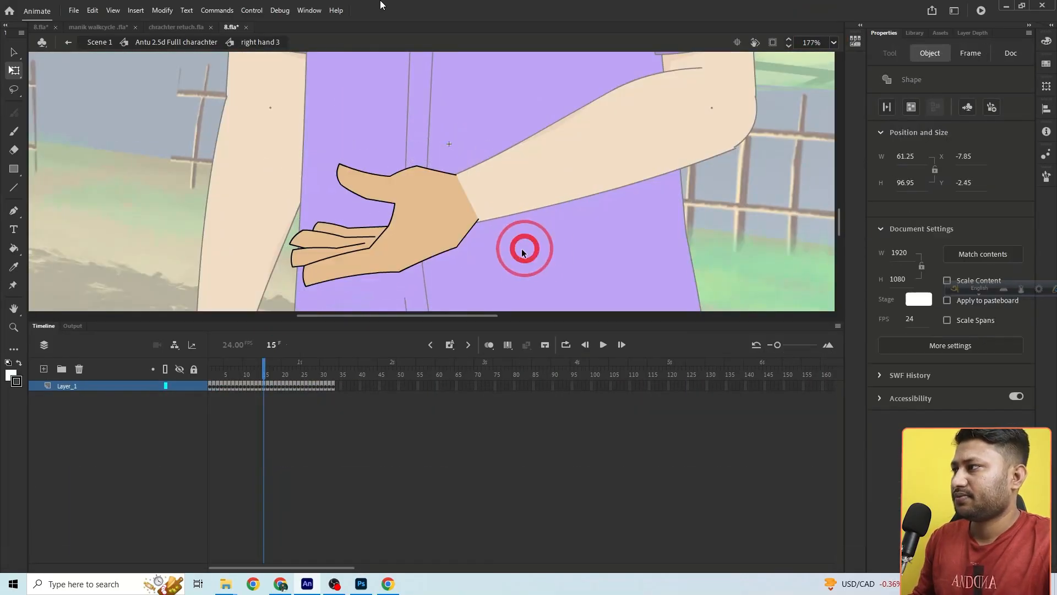
pyautogui.keyDown('ctrl'); pyautogui.keyDown('alt'); pyautogui.click(465, 213); pyautogui.keyUp('alt'); pyautogui.keyUp('ctrl')
pyautogui.keyDown('ctrl'); pyautogui.keyDown('alt'); pyautogui.click(475, 210); pyautogui.keyUp('alt'); pyautogui.keyUp('ctrl')
pyautogui.doubleClick(553, 214)
# Play back the raised arm with the new hand pose and scrub closely around frame 100.
pyautogui.keyDown('ctrl'); pyautogui.keyDown('alt'); pyautogui.click(477, 196); pyautogui.keyUp('alt'); pyautogui.keyUp('ctrl')
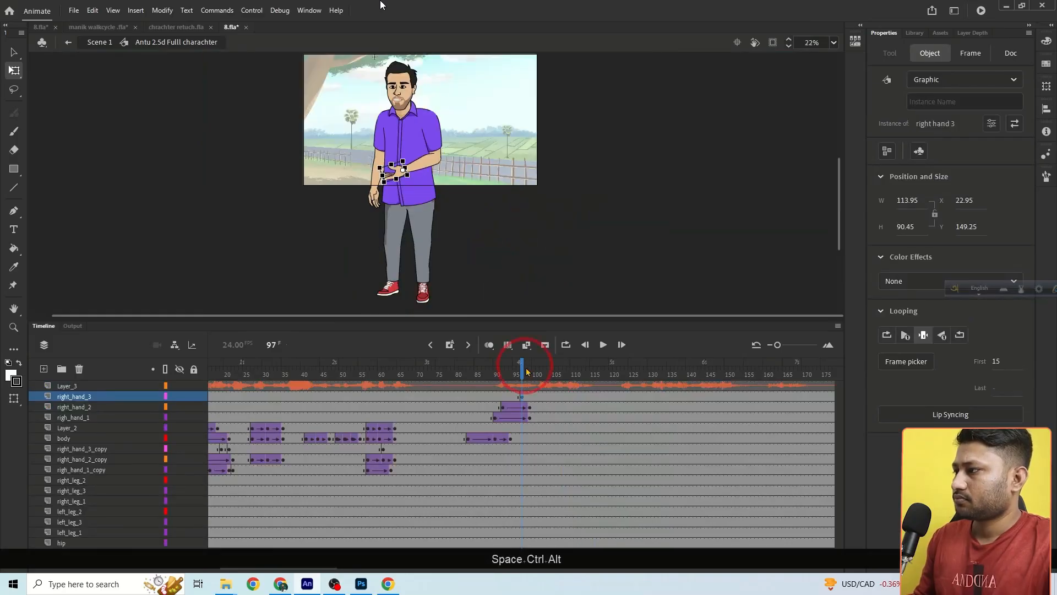
pyautogui.moveTo(523, 365); pyautogui.dragTo(469, 366)
pyautogui.click(599, 338)
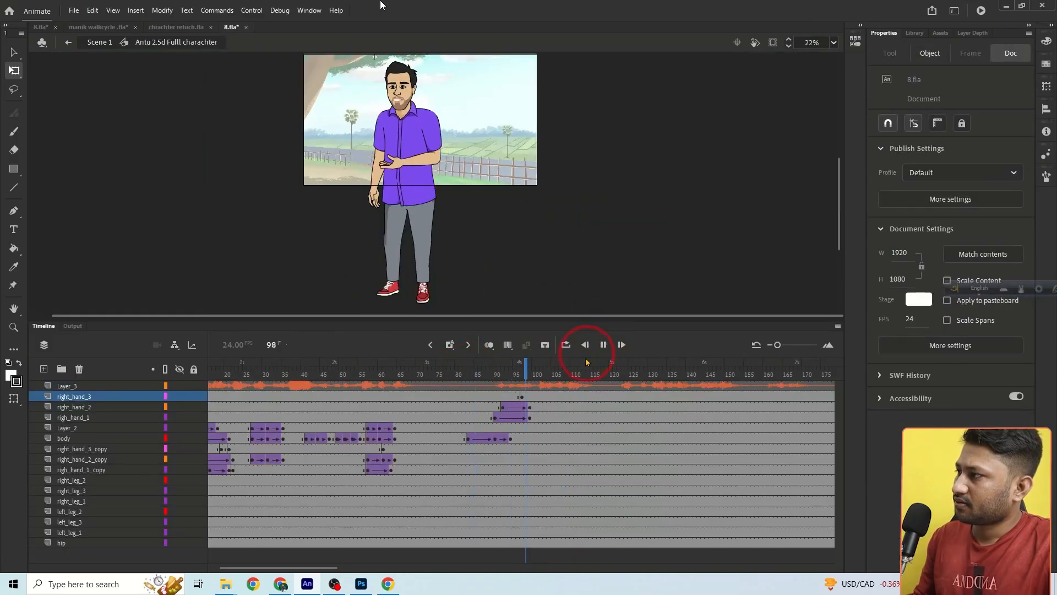
pyautogui.click(529, 377)
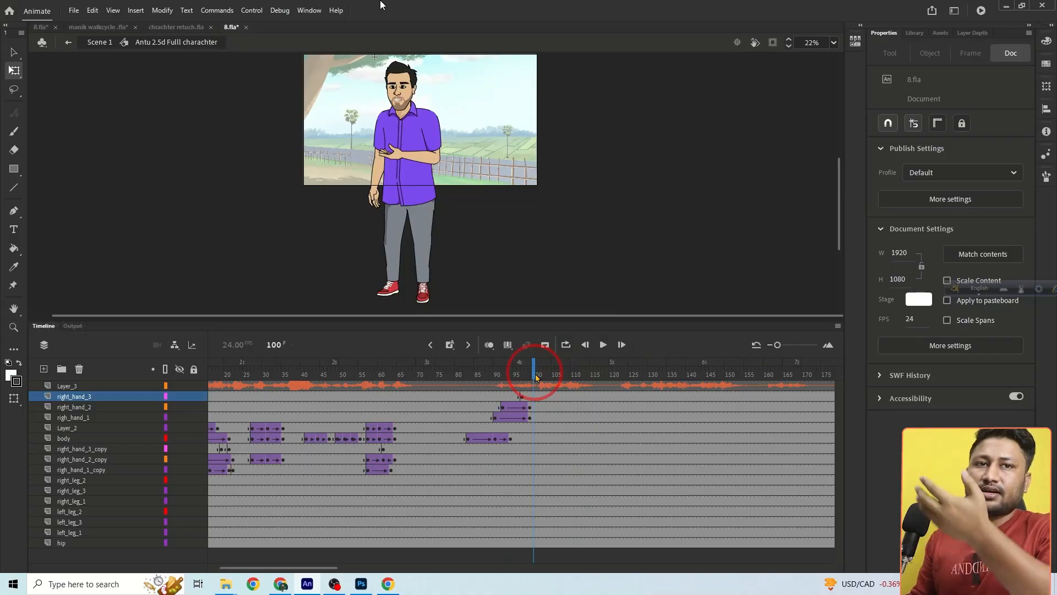
pyautogui.keyDown('ctrl'); pyautogui.click(365, 123); pyautogui.keyUp('ctrl')
pyautogui.keyDown('ctrl'); pyautogui.click(439, 205); pyautogui.keyUp('ctrl')
pyautogui.moveTo(439, 205); pyautogui.dragTo(449, 164)
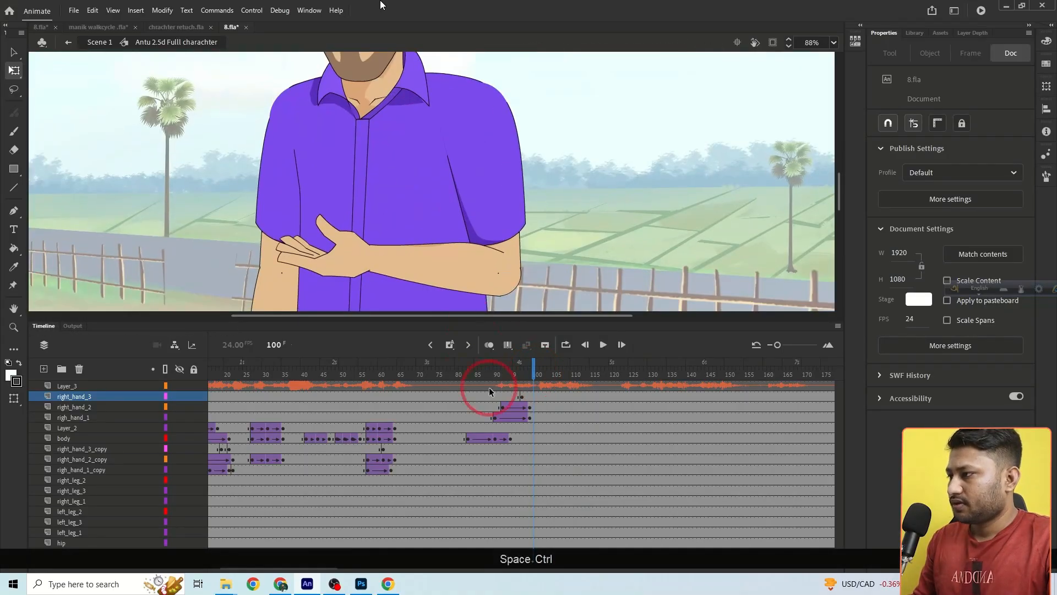
pyautogui.moveTo(516, 370); pyautogui.dragTo(539, 369)
# Rotate the right forearm slightly upward with its hand at frame 99.
pyautogui.click(528, 416)
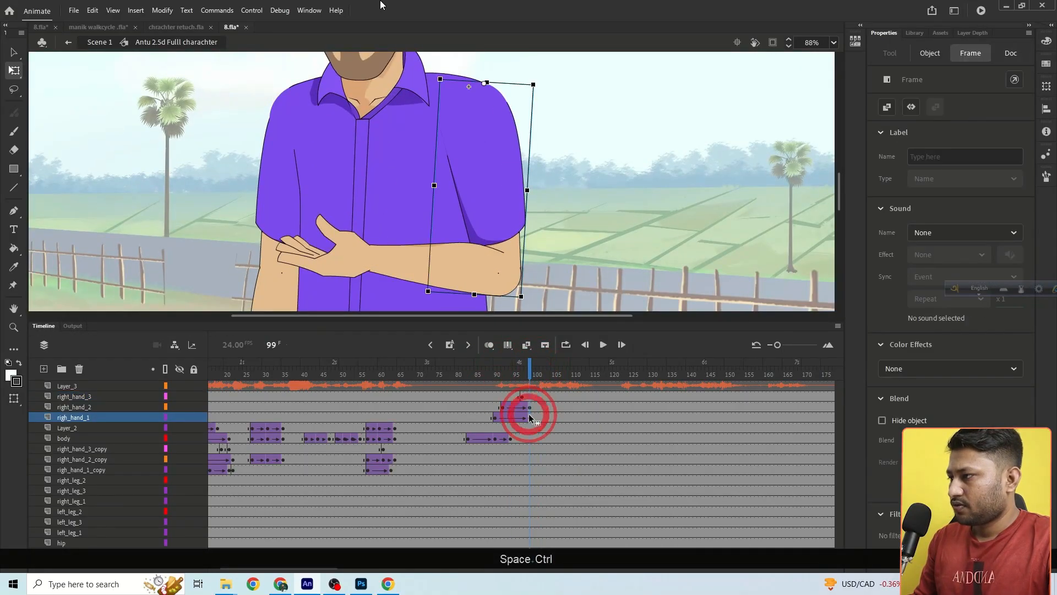
pyautogui.click(376, 232)
pyautogui.moveTo(369, 199)
pyautogui.mouseDown()
pyautogui.moveTo(382, 196)
pyautogui.moveTo(376, 185)
pyautogui.mouseUp()
pyautogui.hotkey('ctrl', 'z')
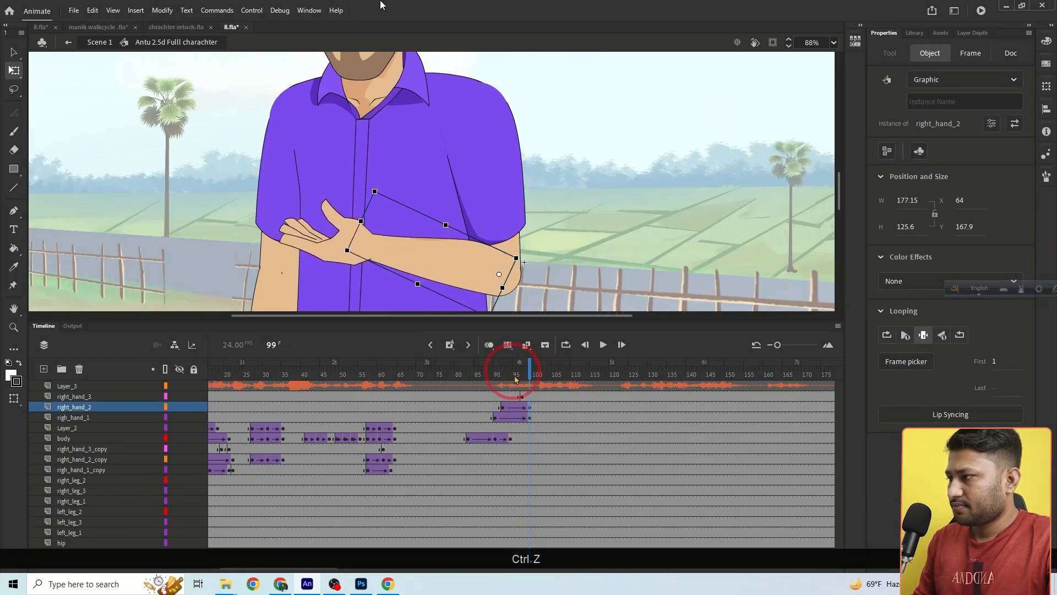
# Add a right_hand_2 keyframe at frame 103 with the forearm rotated slightly down, and classic-tween from frame 99.
pyautogui.click(549, 412)
pyautogui.rightClick(544, 410)
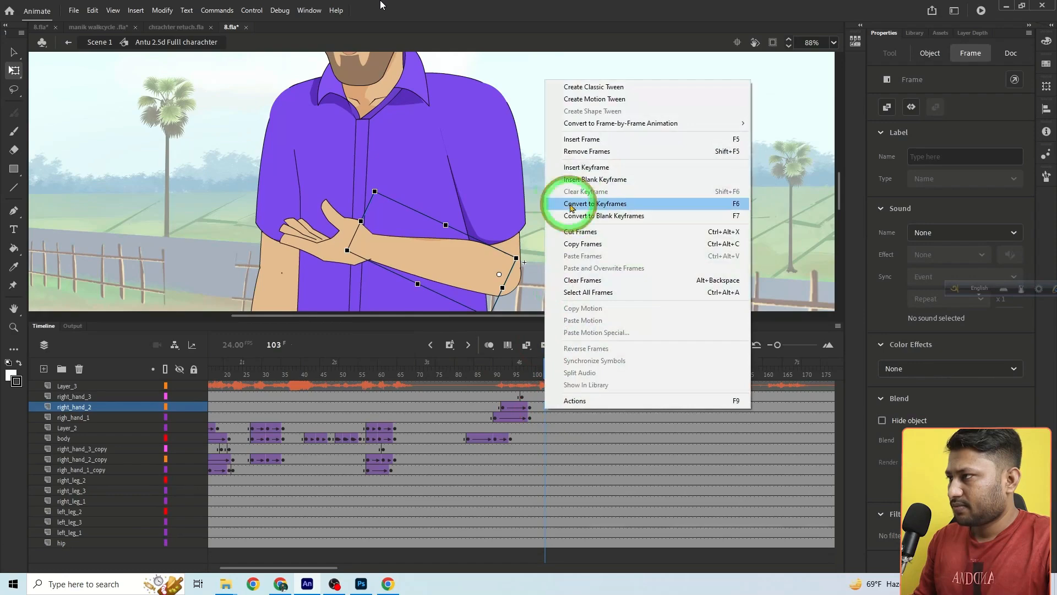
pyautogui.click(568, 167)
pyautogui.keyDown('ctrl'); pyautogui.click(376, 207); pyautogui.keyUp('ctrl')
pyautogui.moveTo(432, 151); pyautogui.dragTo(424, 159)
pyautogui.keyDown('ctrl'); pyautogui.keyDown('alt'); pyautogui.click(447, 213); pyautogui.keyUp('alt'); pyautogui.keyUp('ctrl')
pyautogui.moveTo(447, 213); pyautogui.dragTo(452, 185)
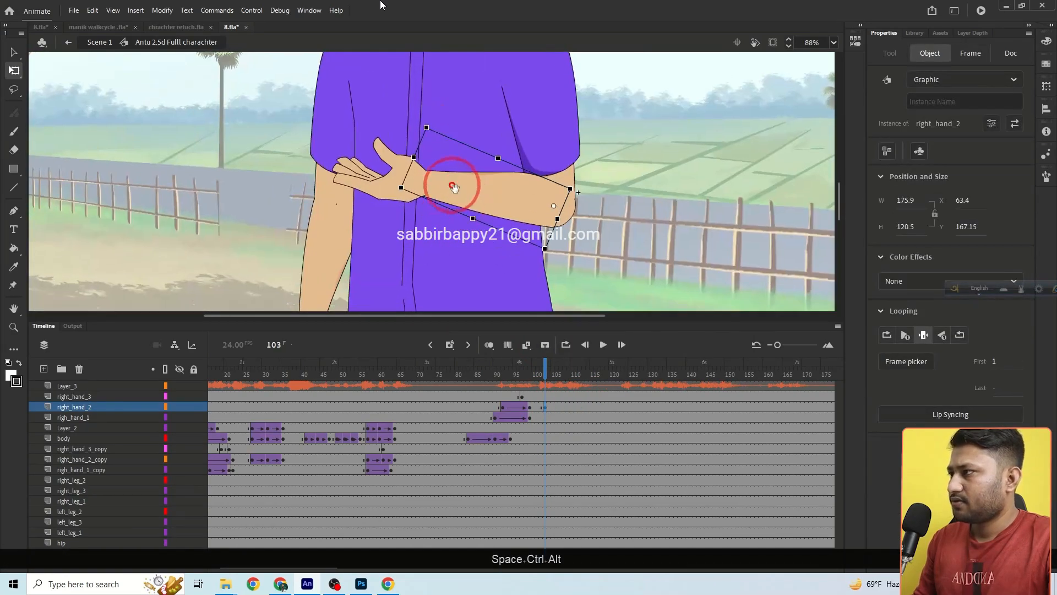
pyautogui.click(536, 407)
pyautogui.click(527, 346)
# Play back the right arm gesture repeatedly from about frame 81 to check the timing and settling motion.
pyautogui.moveTo(535, 363); pyautogui.dragTo(460, 363)
pyautogui.keyDown('ctrl'); pyautogui.keyDown('alt'); pyautogui.click(464, 210); pyautogui.keyUp('alt'); pyautogui.keyUp('ctrl')
pyautogui.click(543, 347)
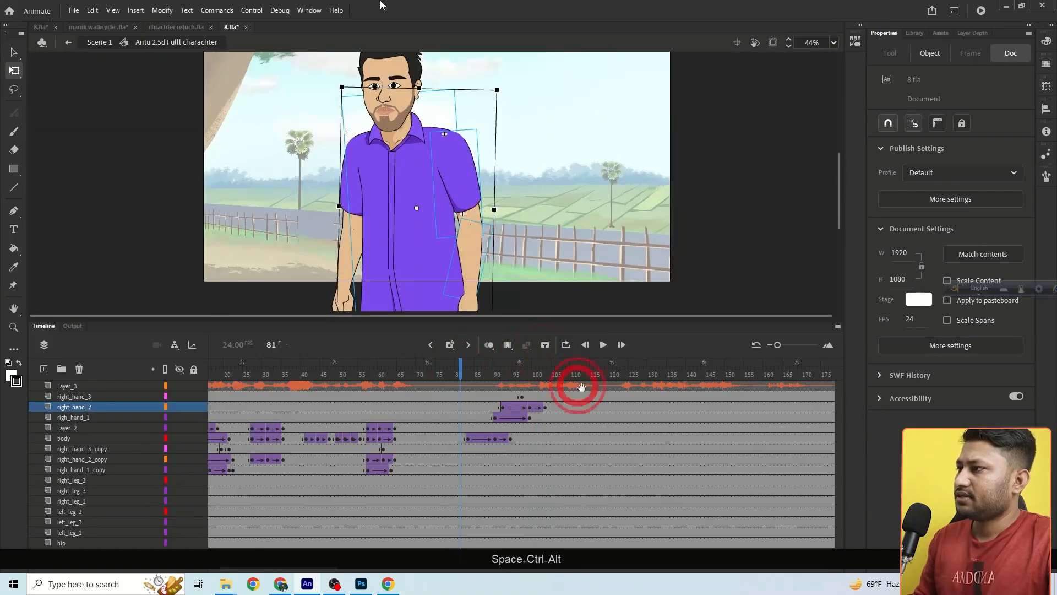
pyautogui.click(604, 345)
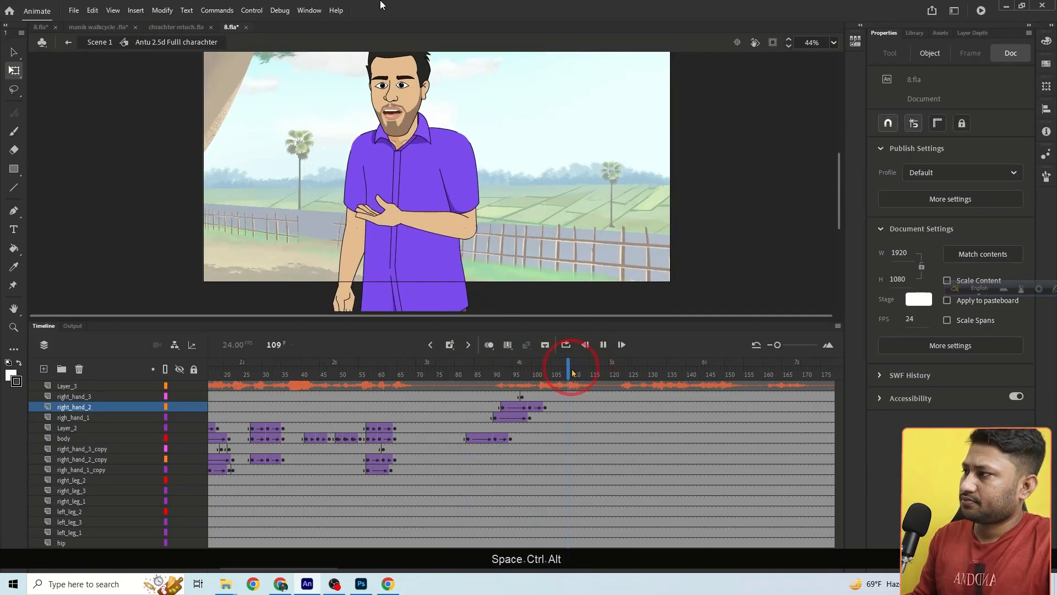
pyautogui.click(534, 366)
pyautogui.moveTo(534, 366); pyautogui.dragTo(470, 365)
pyautogui.click(603, 345)
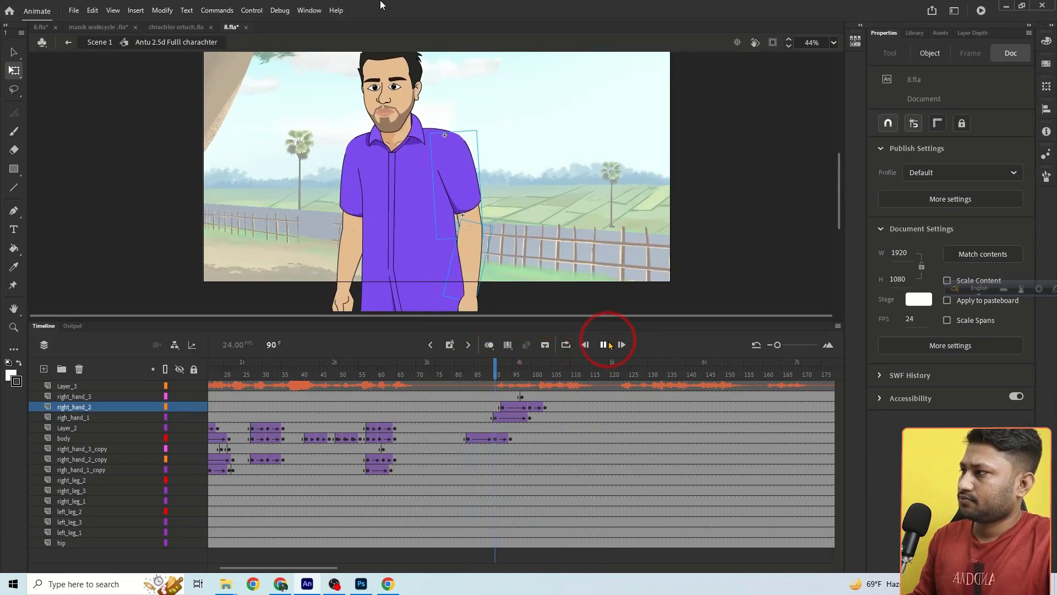
pyautogui.click(510, 374)
pyautogui.moveTo(509, 372); pyautogui.dragTo(437, 366)
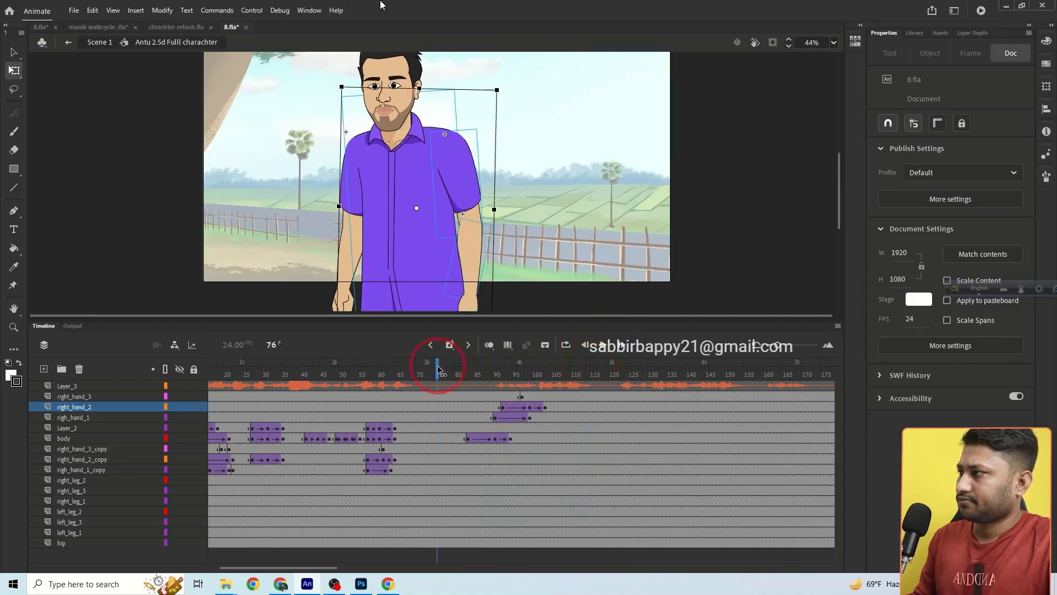
# Play back the arm gesture, then add body keyframes at frames 108, 113 and 117.
pyautogui.click(604, 347)
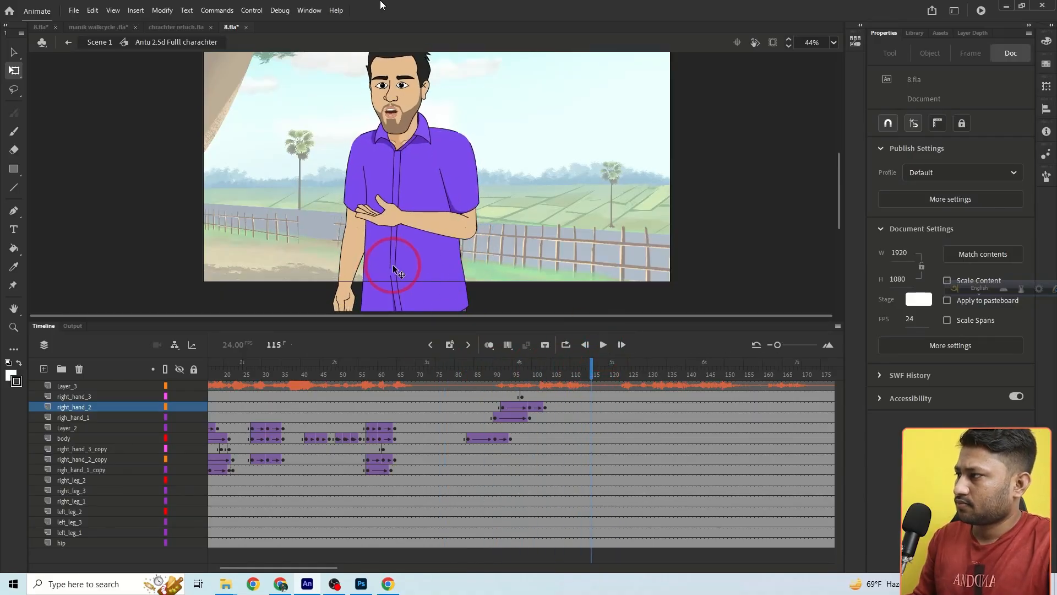
pyautogui.click(397, 271)
pyautogui.click(577, 437)
pyautogui.click(564, 438)
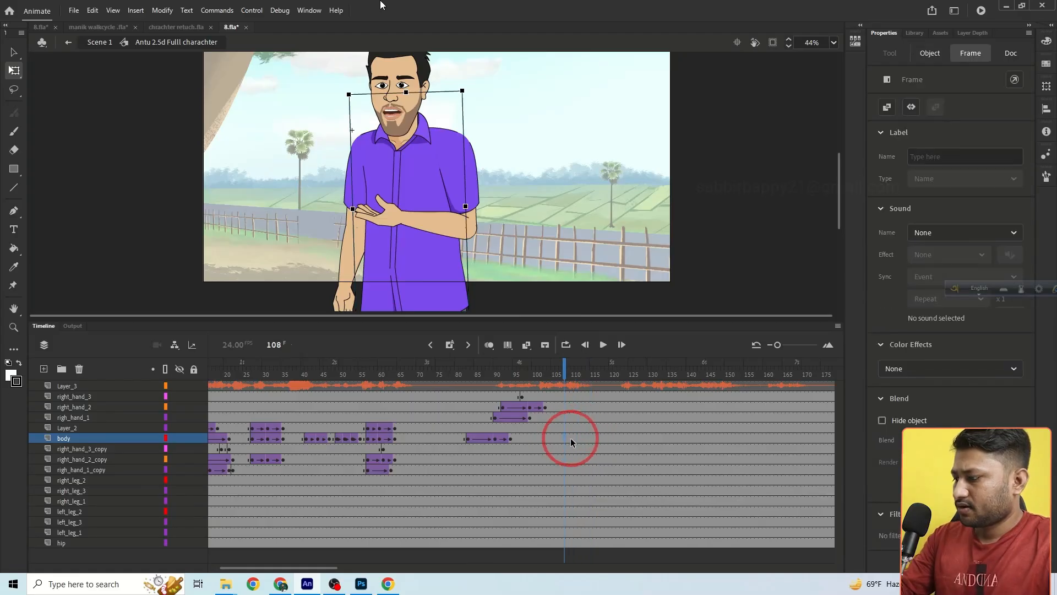
pyautogui.press('F6')
pyautogui.click(600, 439)
pyautogui.press('F6')
pyautogui.click(584, 439)
pyautogui.press('F6')
# Squash the body slightly downward at frame 113 and classic-tween the body layer between frames 108 and 117.
pyautogui.keyDown('ctrl'); pyautogui.click(438, 159); pyautogui.keyUp('ctrl')
pyautogui.moveTo(438, 159); pyautogui.dragTo(435, 214)
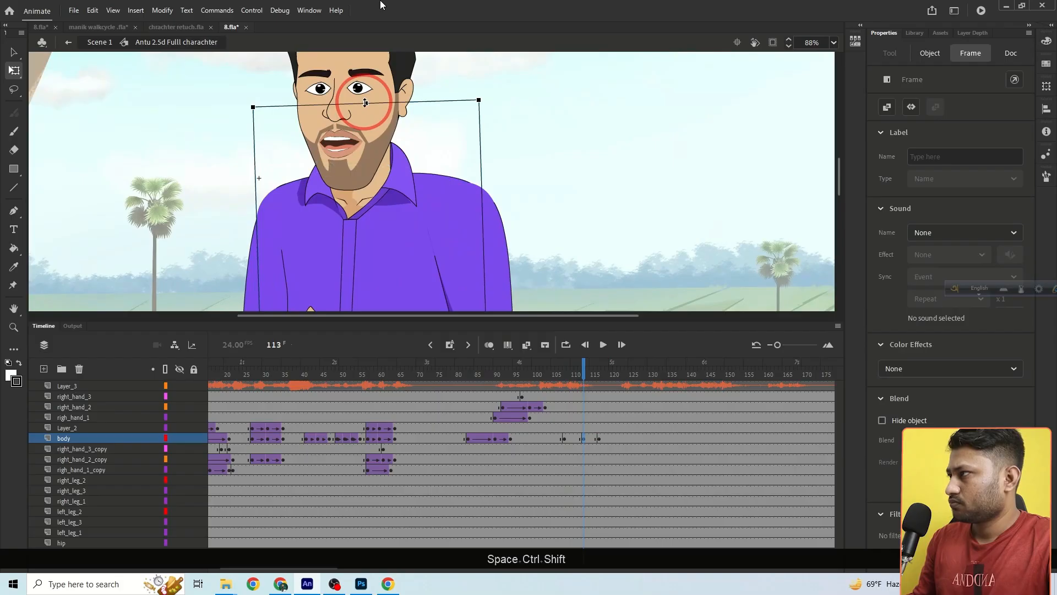
pyautogui.moveTo(365, 103); pyautogui.dragTo(366, 105)
pyautogui.click(532, 375)
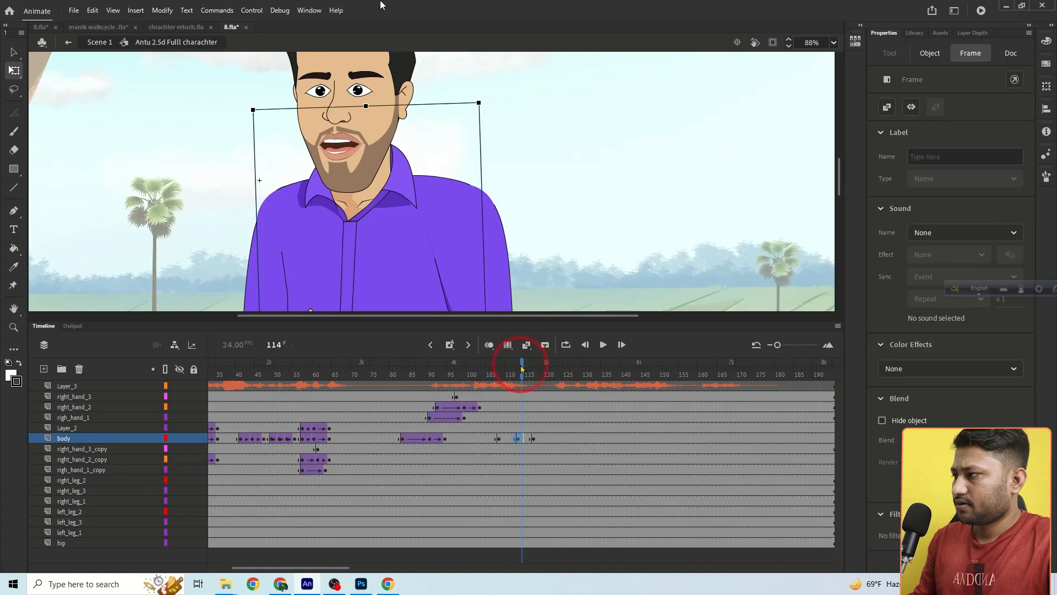
pyautogui.moveTo(522, 369)
pyautogui.mouseDown()
pyautogui.moveTo(508, 369)
pyautogui.moveTo(518, 368)
pyautogui.mouseUp()
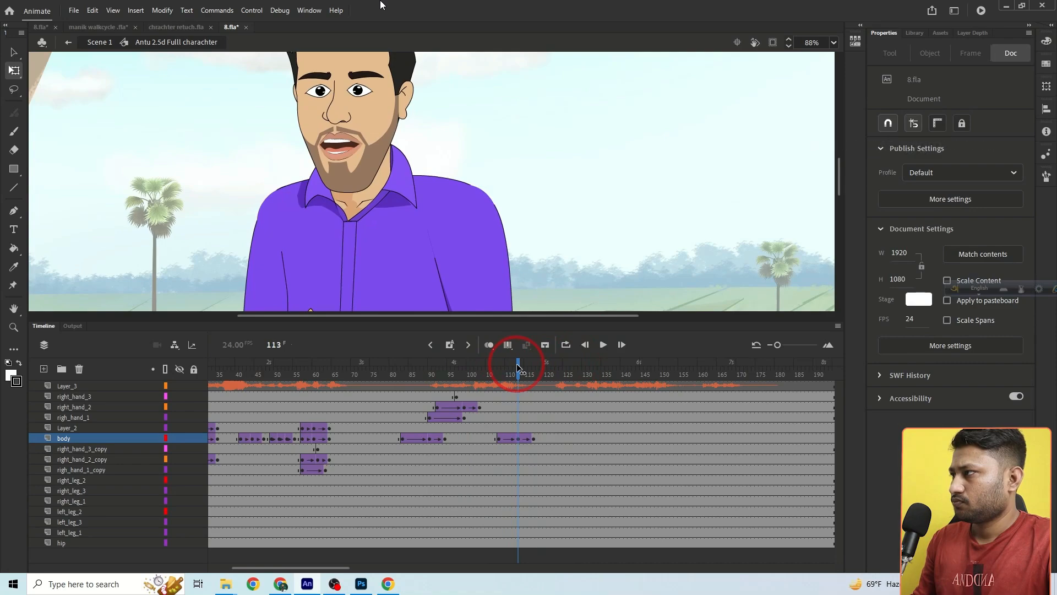
# Keyframe the Layer_2 head at frames 108, 113 and 117, tilt it at frame 113, classic-tween the span and play it back.
pyautogui.click(527, 429)
pyautogui.press('F6')
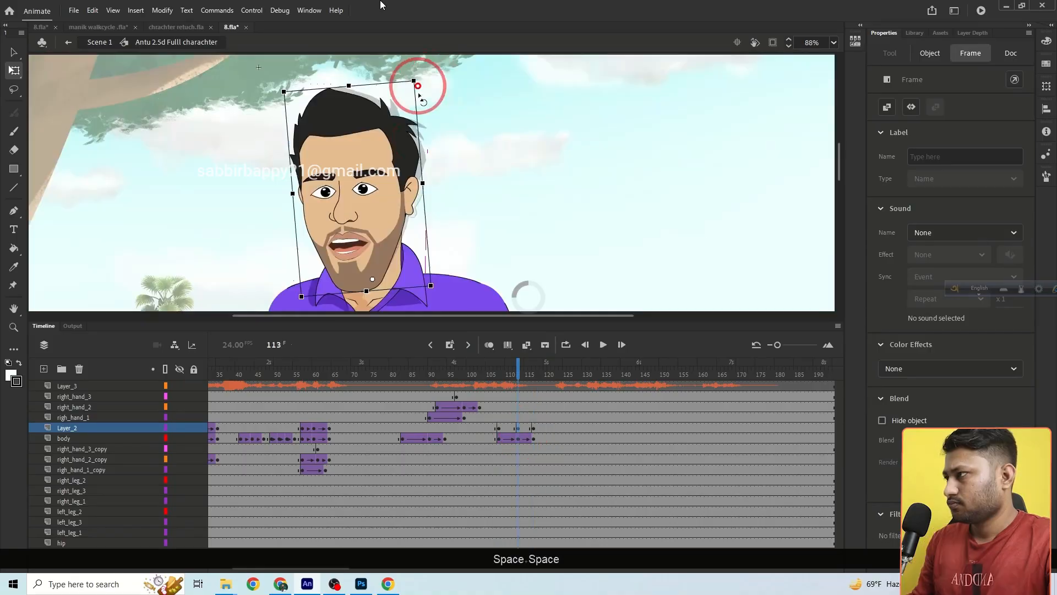
pyautogui.keyDown('ctrl'); pyautogui.keyDown('alt'); pyautogui.click(441, 194); pyautogui.keyUp('alt'); pyautogui.keyUp('ctrl')
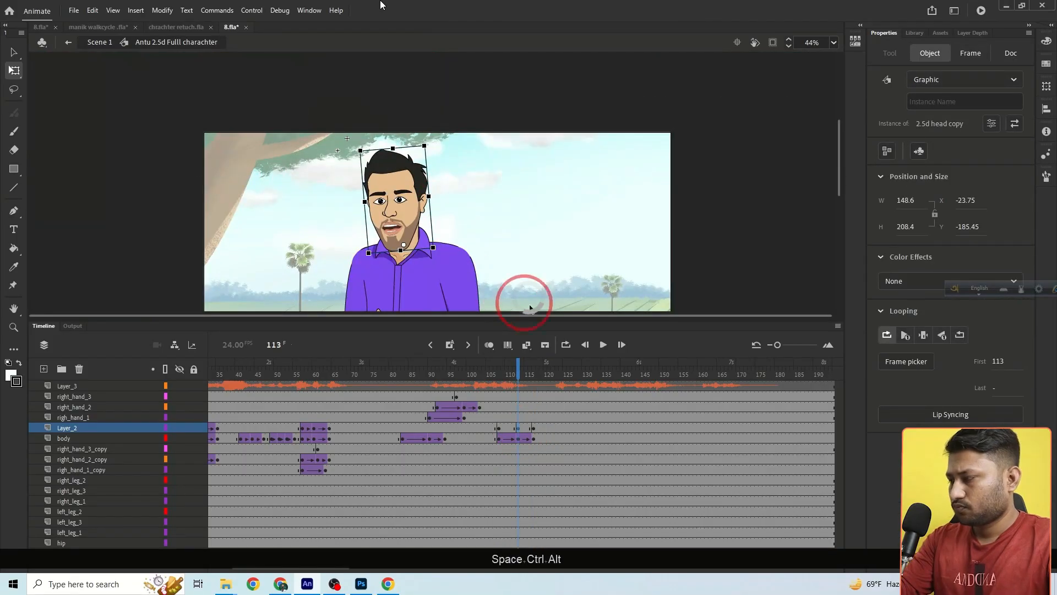
pyautogui.click(603, 344)
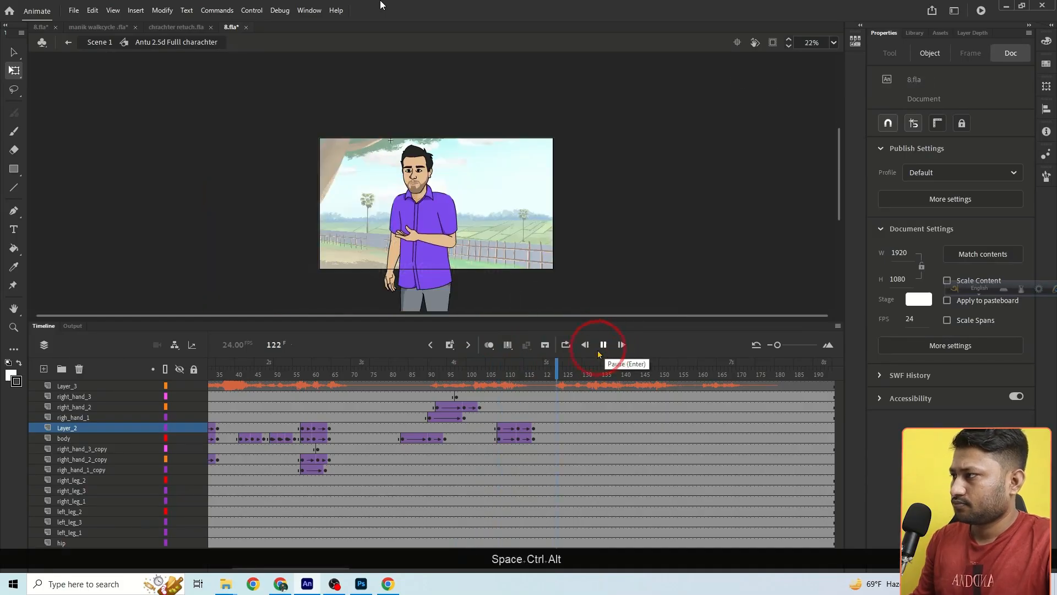
pyautogui.click(602, 347)
# Add righ_hand_1 keyframes for the upper arm at frames 122, 127 and 132.
pyautogui.click(460, 223)
pyautogui.click(552, 419)
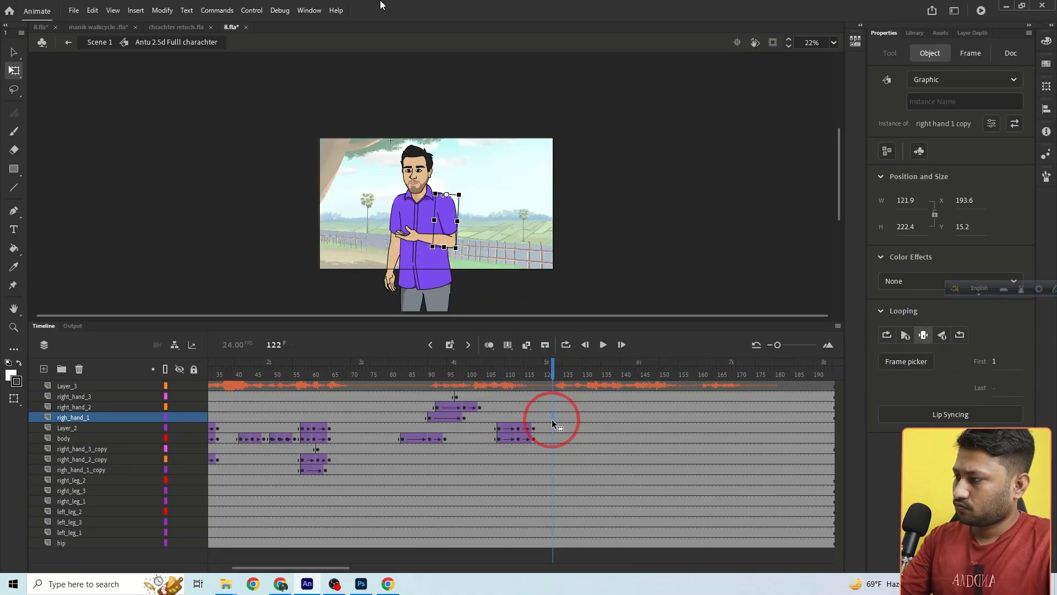
pyautogui.click(571, 417)
pyautogui.press('F6')
pyautogui.click(590, 421)
pyautogui.press('F6')
pyautogui.click(573, 418)
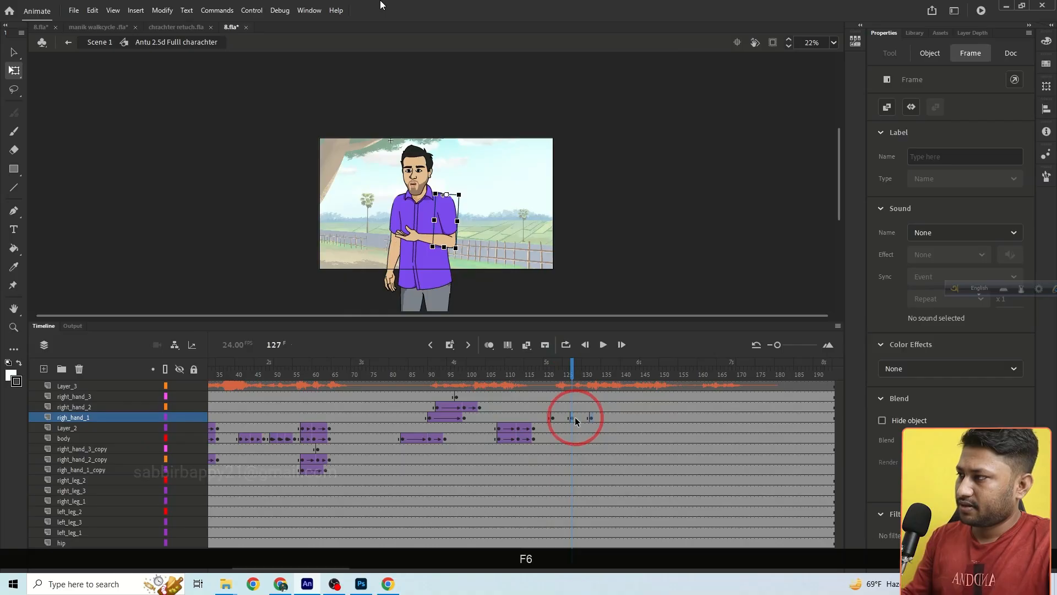
# Rotate the right forearm with its hand down beside the body at frame 127.
pyautogui.keyDown('ctrl'); pyautogui.click(468, 231); pyautogui.keyUp('ctrl')
pyautogui.click(421, 211)
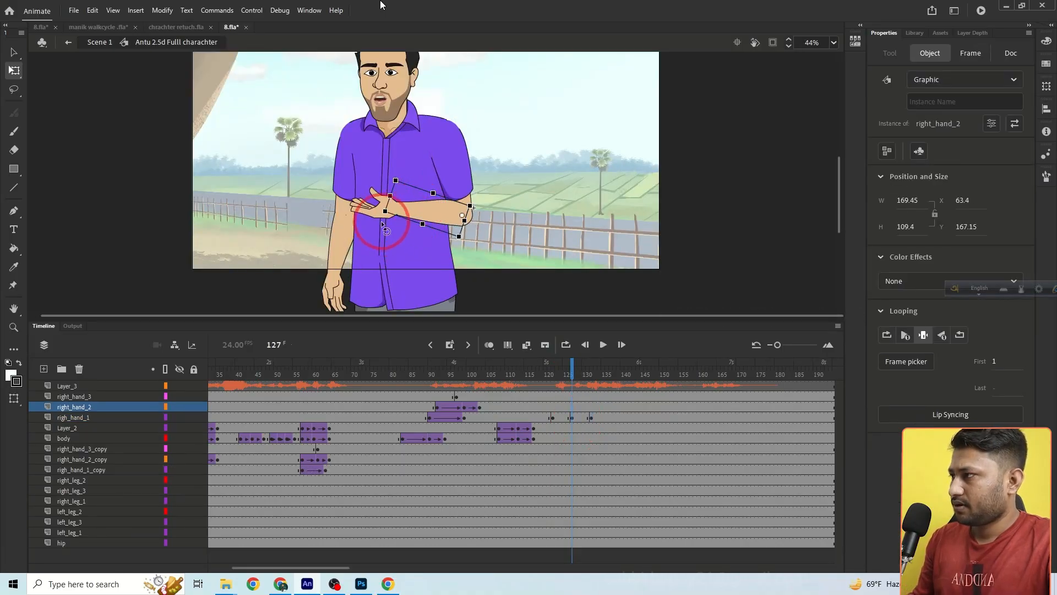
pyautogui.moveTo(383, 224); pyautogui.dragTo(462, 293)
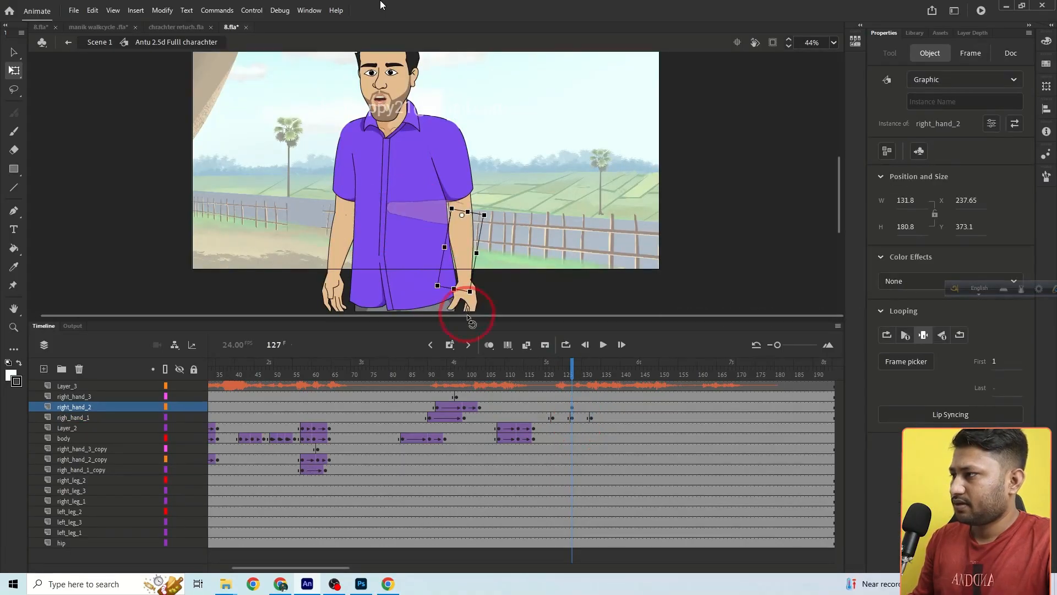
# Replace the righ_hand_1 keyframe at frame 132 with one at frame 130, rotating the upper arm slightly outward.
pyautogui.rightClick(590, 417)
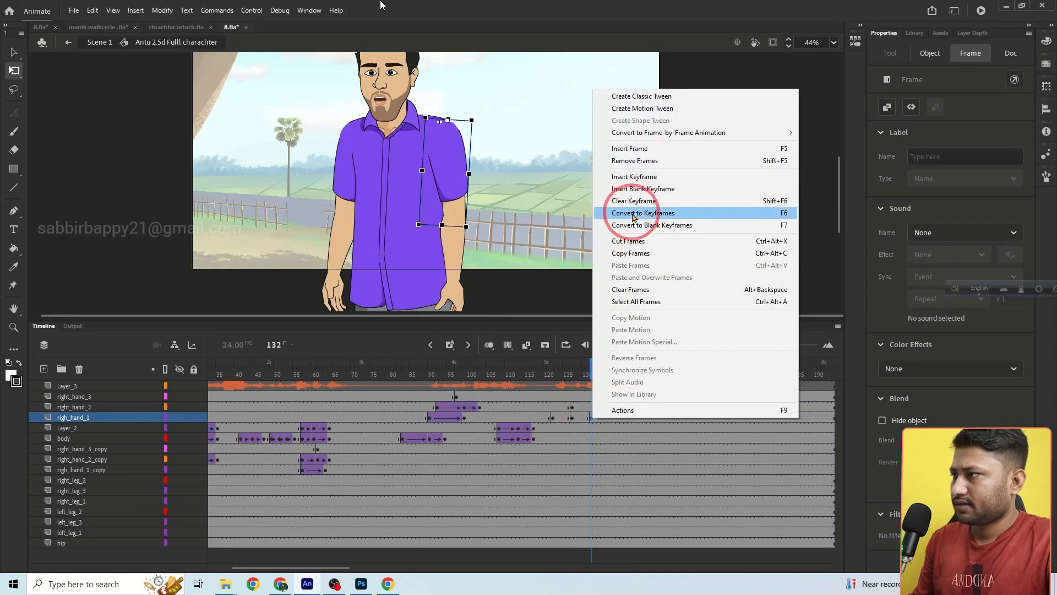
pyautogui.click(632, 214)
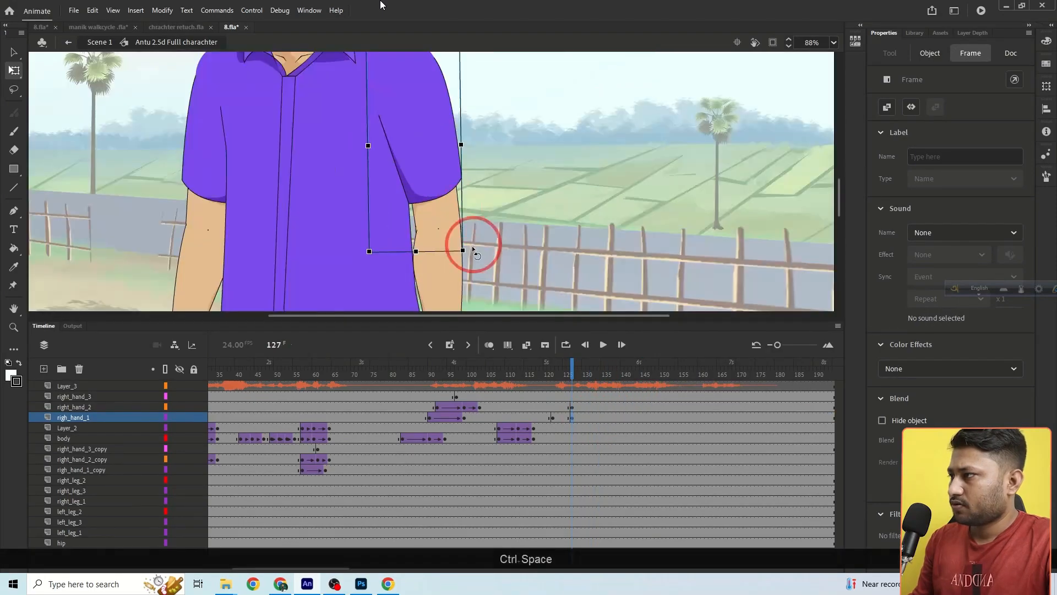
pyautogui.moveTo(471, 252); pyautogui.dragTo(481, 252)
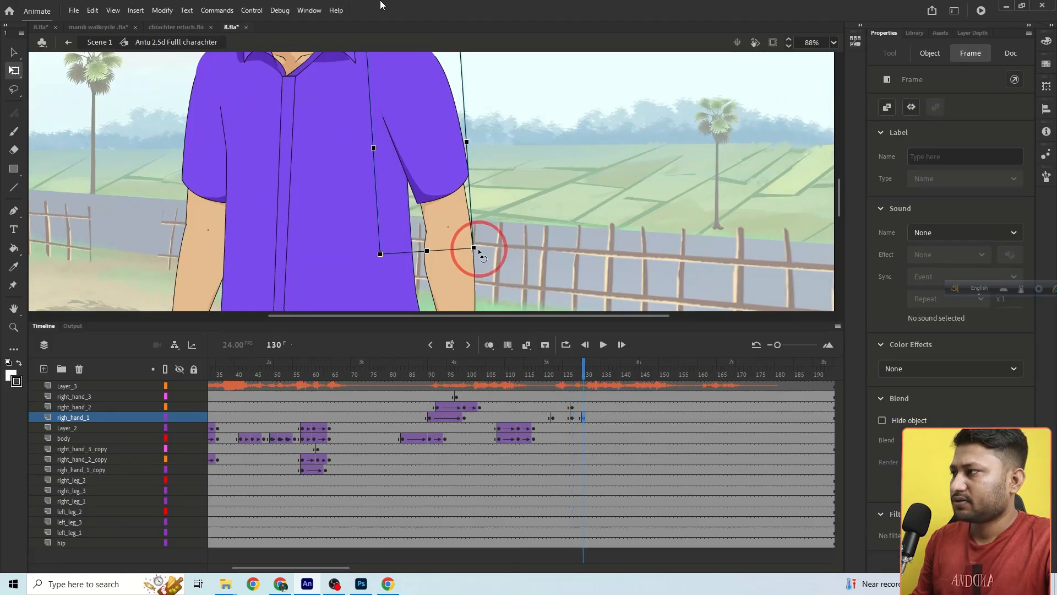
pyautogui.moveTo(481, 253); pyautogui.dragTo(473, 252)
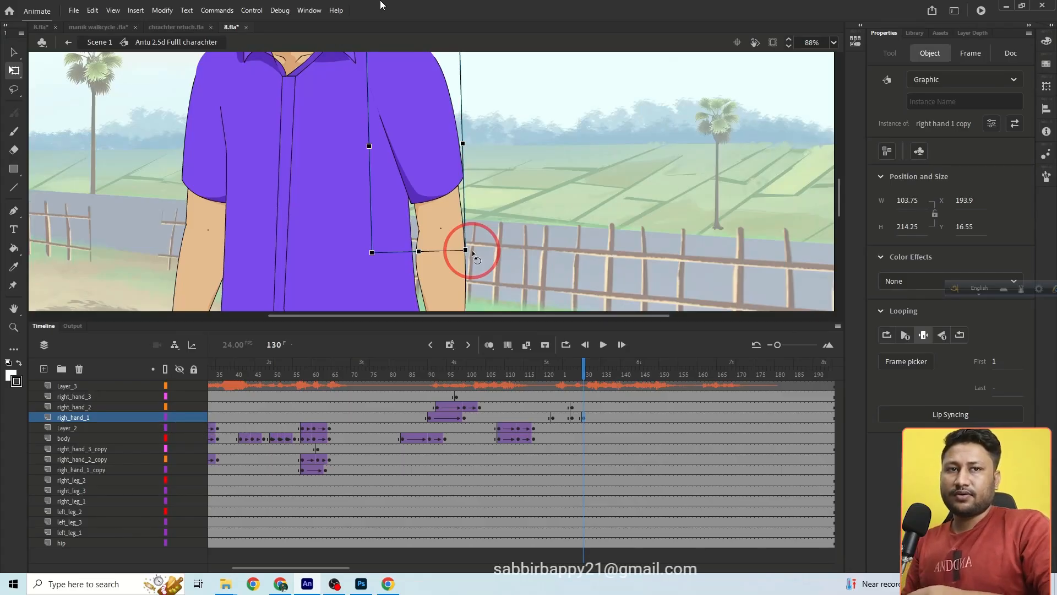
# Classic-tween righ_hand_1 from frame 122 to 130, and keyframe right_hand_2 at frame 122 with a classic tween to frame 127.
pyautogui.click(560, 419)
pyautogui.keyDown('shift'); pyautogui.click(580, 418); pyautogui.keyUp('shift')
pyautogui.click(527, 345)
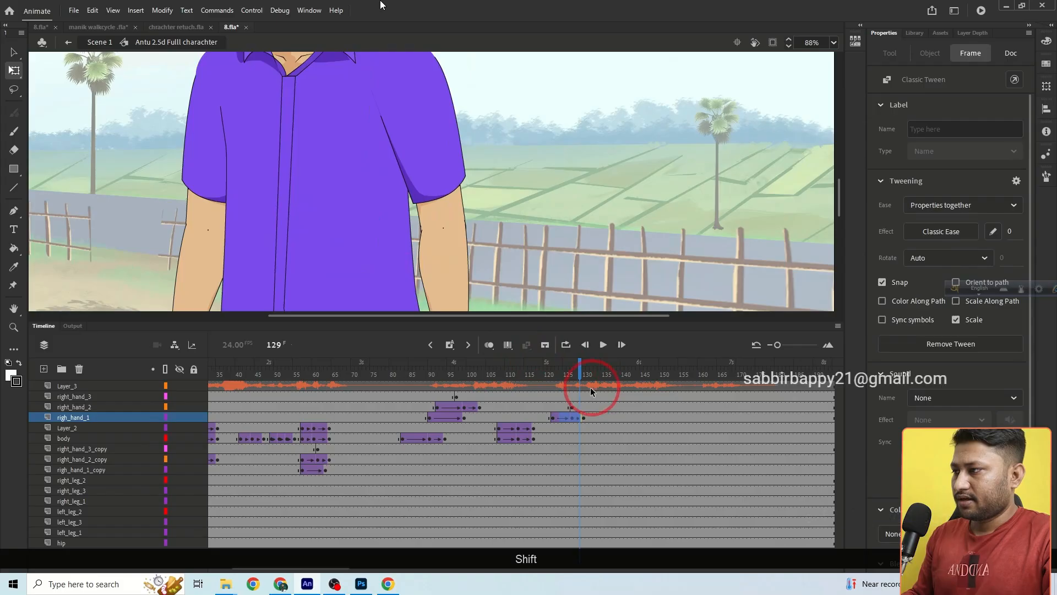
pyautogui.click(553, 408)
pyautogui.press('F6')
pyautogui.click(560, 409)
pyautogui.click(527, 346)
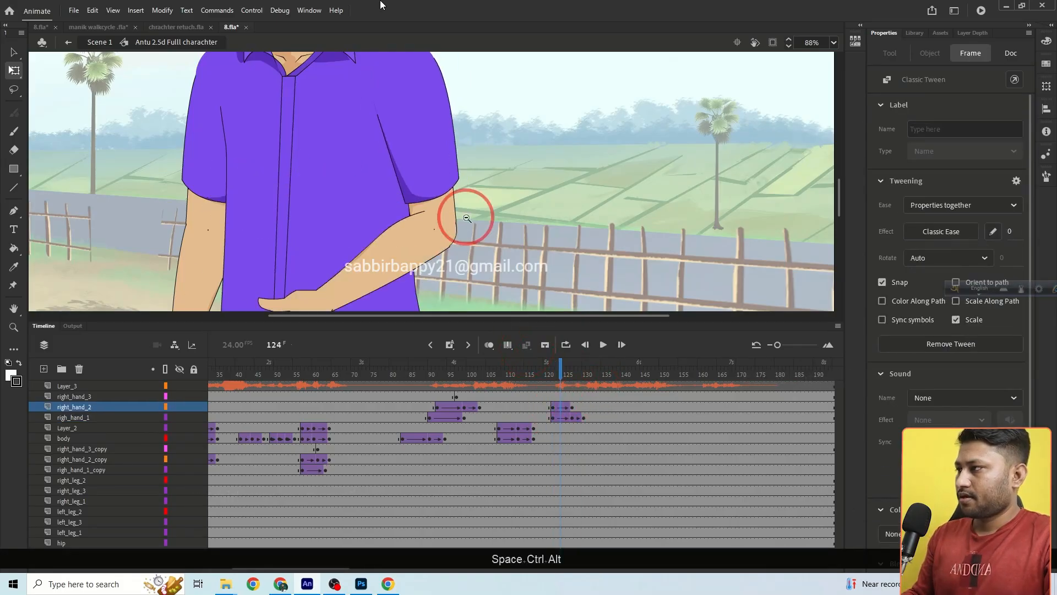
# Play back the animation from frame 75 to check the right arm lowering against the audio.
pyautogui.keyDown('ctrl'); pyautogui.keyDown('alt'); pyautogui.click(467, 219); pyautogui.keyUp('alt'); pyautogui.keyUp('ctrl')
pyautogui.moveTo(586, 369); pyautogui.dragTo(372, 359)
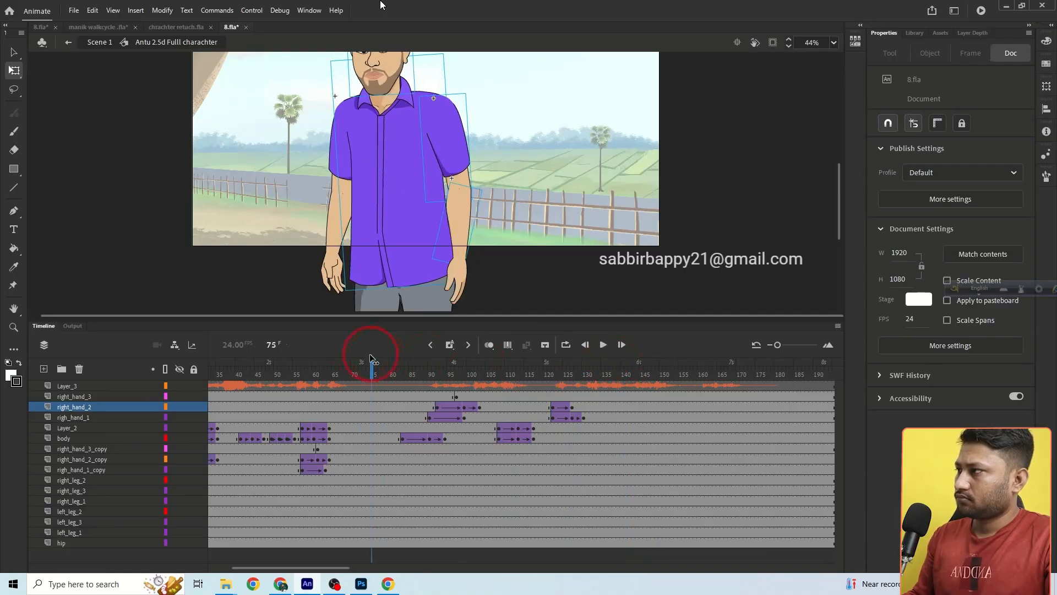
pyautogui.click(603, 344)
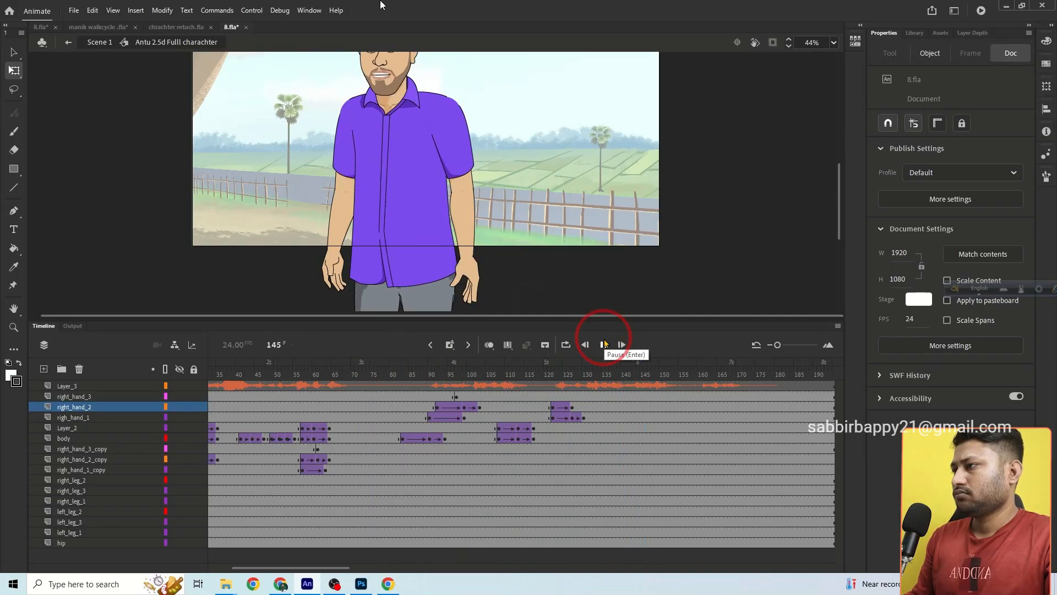
pyautogui.click(657, 364)
# Add body keyframes at frames 144, 148 and 153.
pyautogui.click(418, 224)
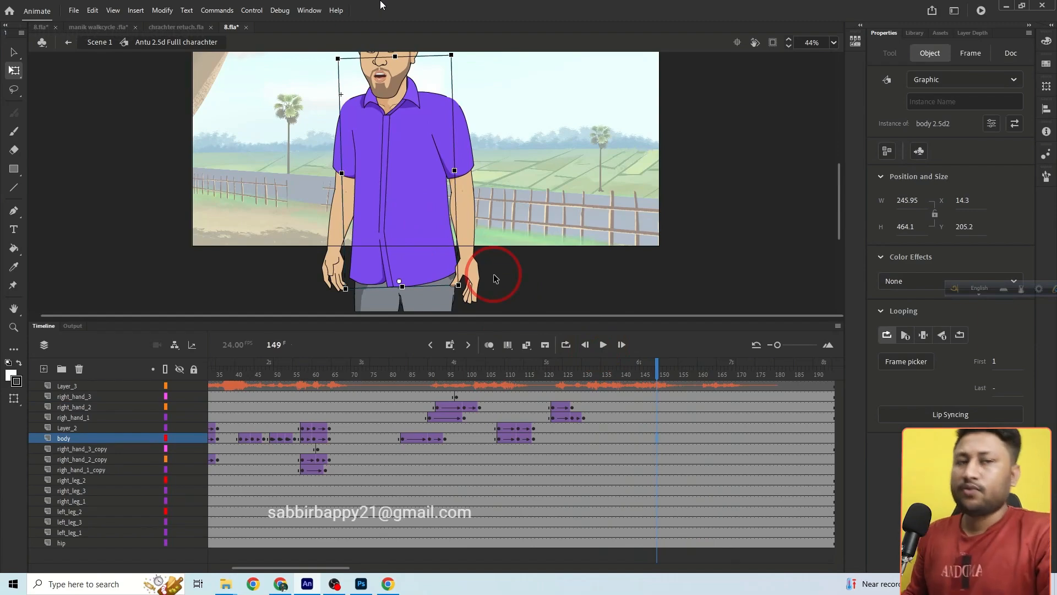
pyautogui.click(637, 439)
pyautogui.press('F6')
pyautogui.click(654, 440)
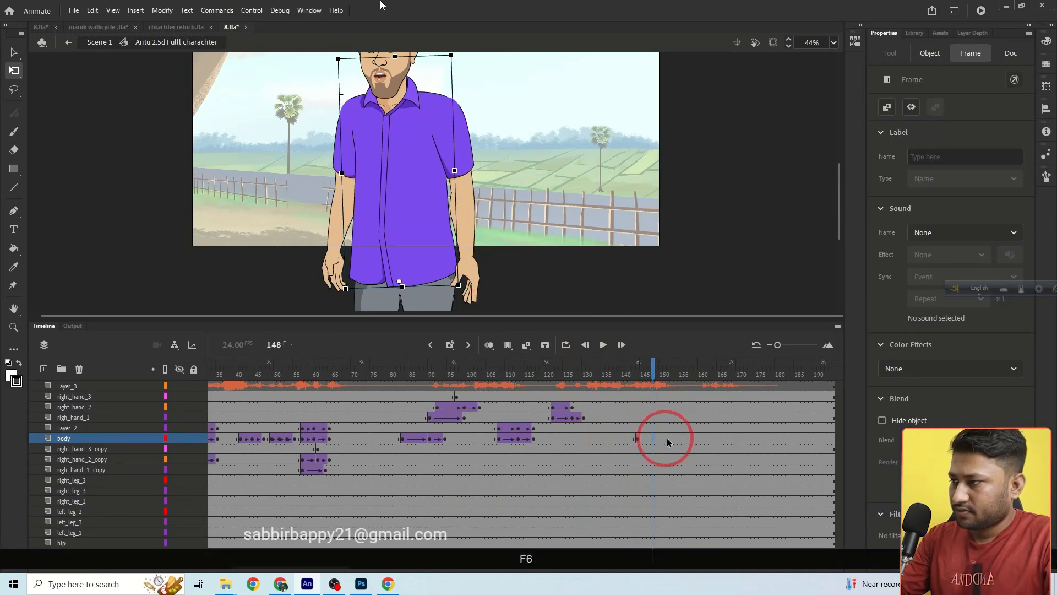
pyautogui.press('F6')
pyautogui.click(671, 439)
pyautogui.press('F6')
pyautogui.click(654, 441)
# Squash the body slightly at frame 148, then lean it left and stretch it slightly upward at frame 153.
pyautogui.press('space')
pyautogui.moveTo(419, 151); pyautogui.dragTo(430, 207)
pyautogui.moveTo(407, 113); pyautogui.dragTo(406, 117)
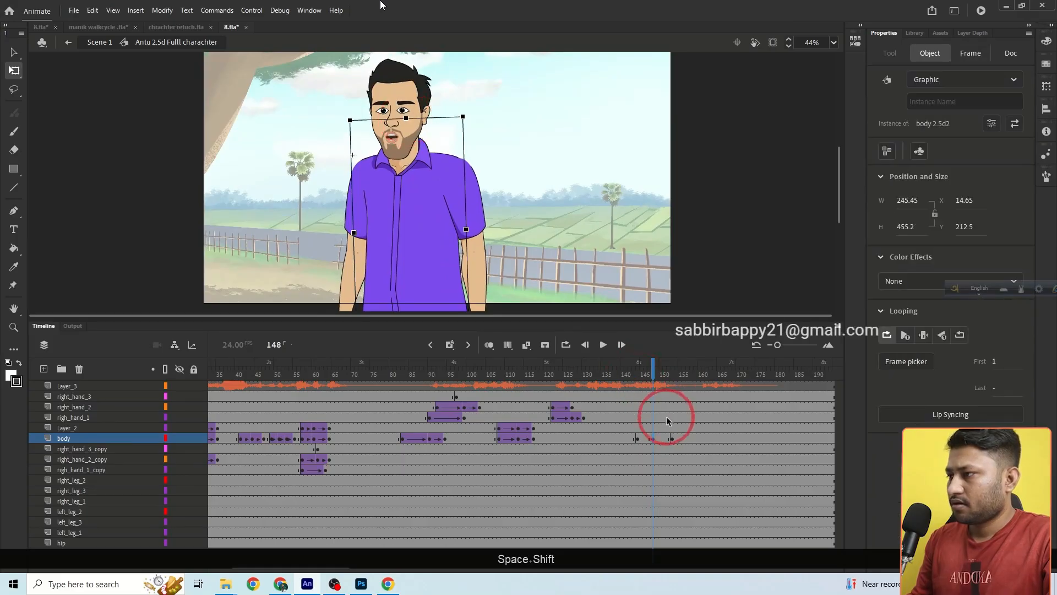
pyautogui.click(673, 439)
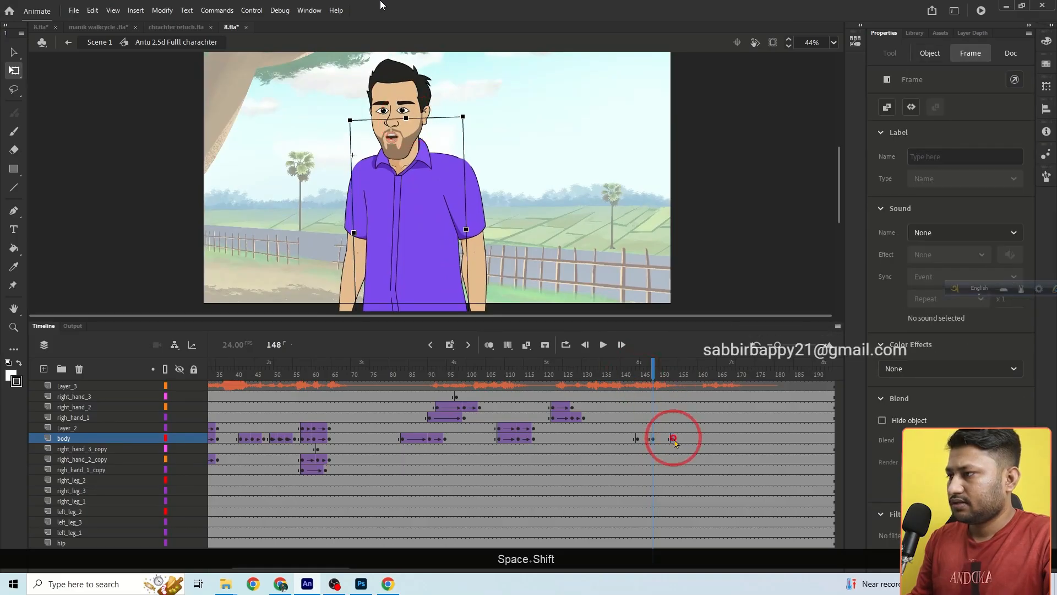
pyautogui.moveTo(471, 114); pyautogui.dragTo(456, 111)
pyautogui.moveTo(391, 115); pyautogui.dragTo(391, 113)
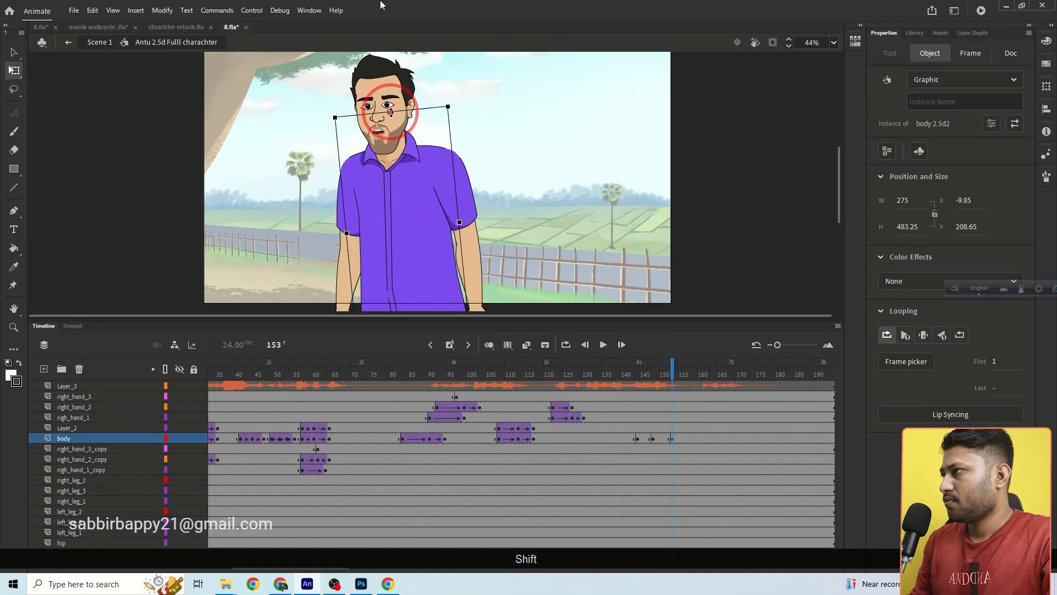
# Add Layer_2 head keyframes at frames 150 and 153.
pyautogui.click(385, 128)
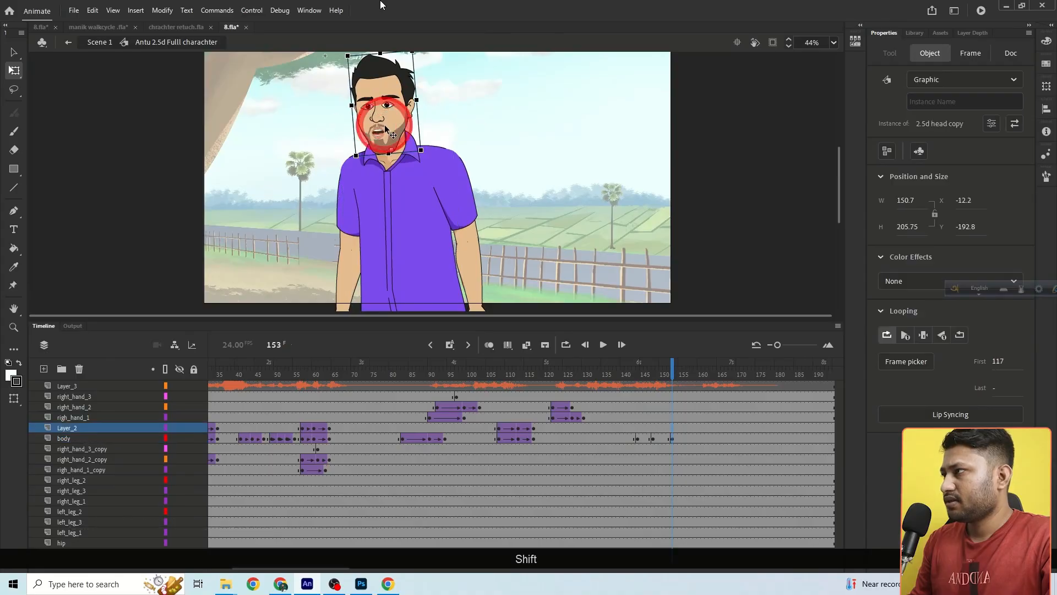
pyautogui.click(659, 428)
pyautogui.press('F6')
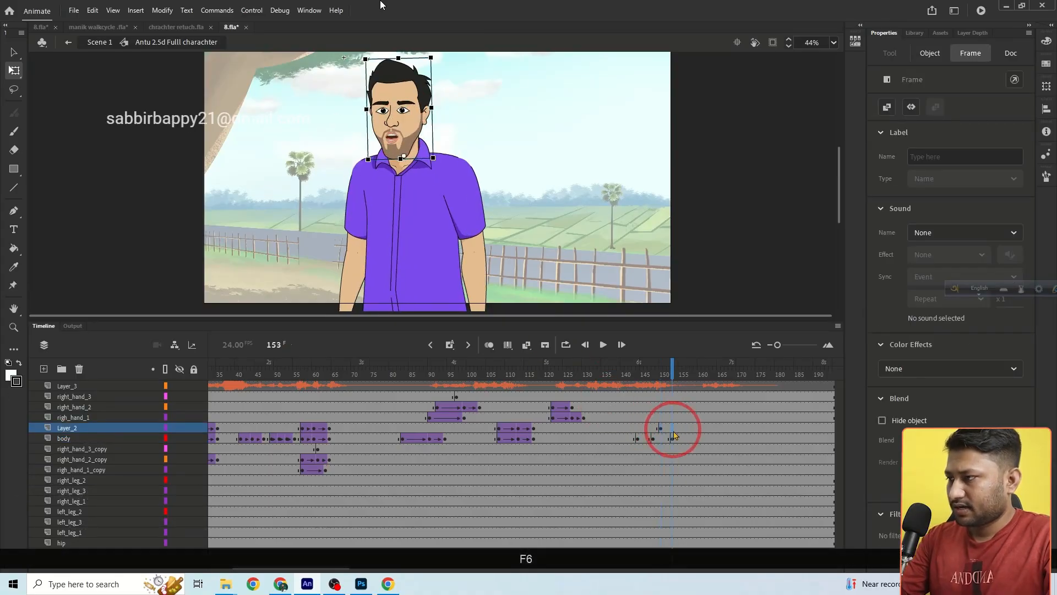
pyautogui.click(673, 428)
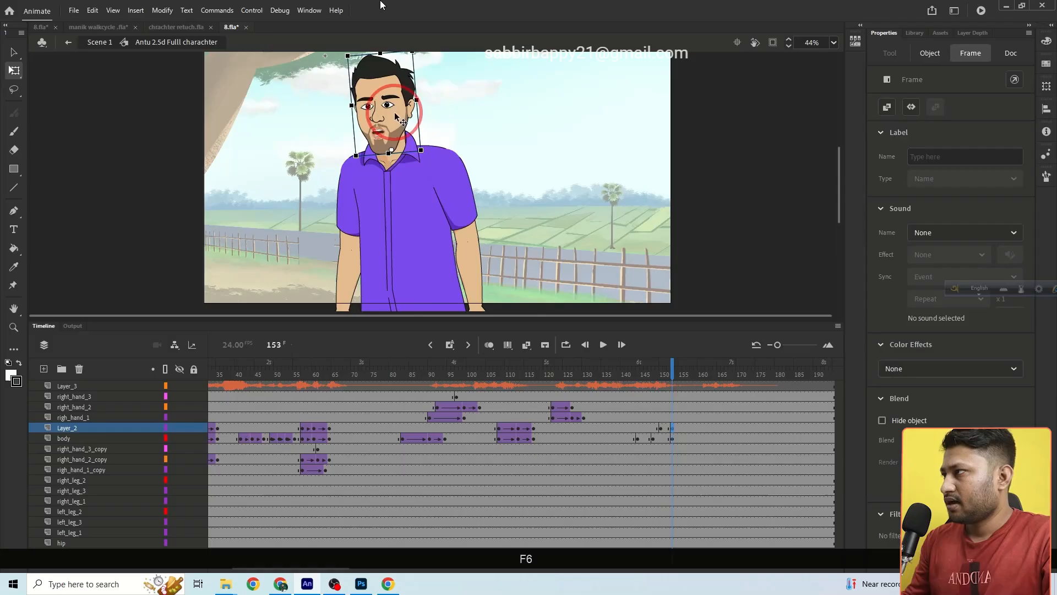
# Nudge the head right and up and adjust its rotation to fit the leaning neck at frame 153.
pyautogui.click(416, 140)
pyautogui.press('Right')
pyautogui.press('Right')
pyautogui.press('Right')
pyautogui.press('Right')
pyautogui.press('Right')
pyautogui.press('Right')
pyautogui.press('Right')
pyautogui.press('Right')
pyautogui.press('Right')
pyautogui.press('Right')
pyautogui.press('Right')
pyautogui.press('Right')
pyautogui.press('Right')
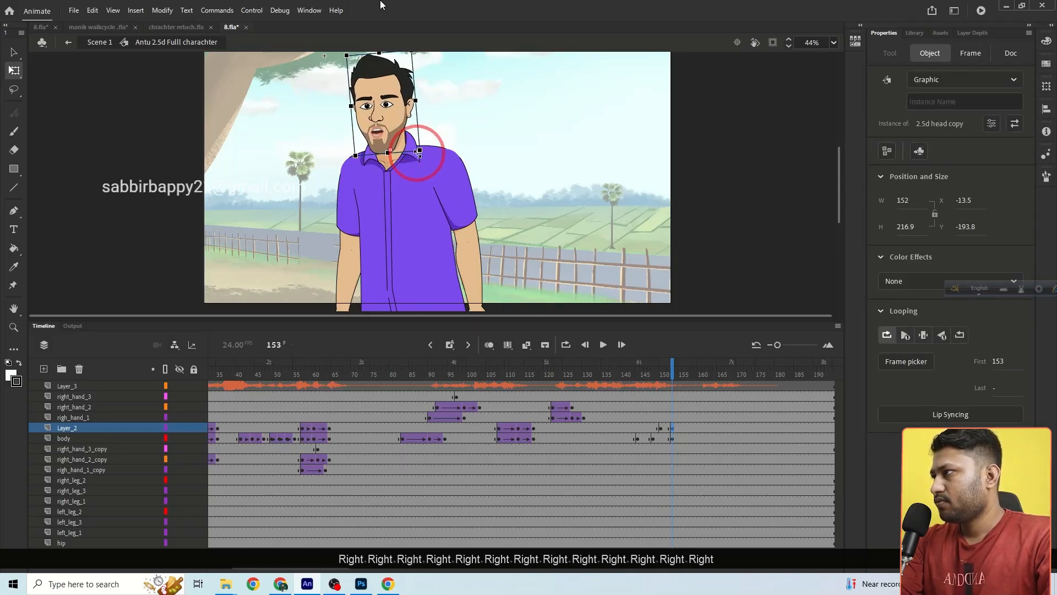
pyautogui.press('Up')
pyautogui.press('Up')
pyautogui.keyDown('ctrl'); pyautogui.click(401, 105); pyautogui.keyUp('ctrl')
pyautogui.keyDown('ctrl'); pyautogui.click(449, 94); pyautogui.keyUp('ctrl')
pyautogui.moveTo(444, 136); pyautogui.dragTo(448, 132)
pyautogui.keyDown('ctrl'); pyautogui.keyDown('alt'); pyautogui.click(458, 141); pyautogui.keyUp('alt'); pyautogui.keyUp('ctrl')
pyautogui.keyDown('ctrl'); pyautogui.keyDown('alt'); pyautogui.click(458, 140); pyautogui.keyUp('alt'); pyautogui.keyUp('ctrl')
pyautogui.keyDown('ctrl'); pyautogui.keyDown('alt'); pyautogui.click(457, 140); pyautogui.keyUp('alt'); pyautogui.keyUp('ctrl')
# Classic-tween the Layer_2 head between frames 150 and 153 and the body between frames 144 and 153.
pyautogui.click(664, 429)
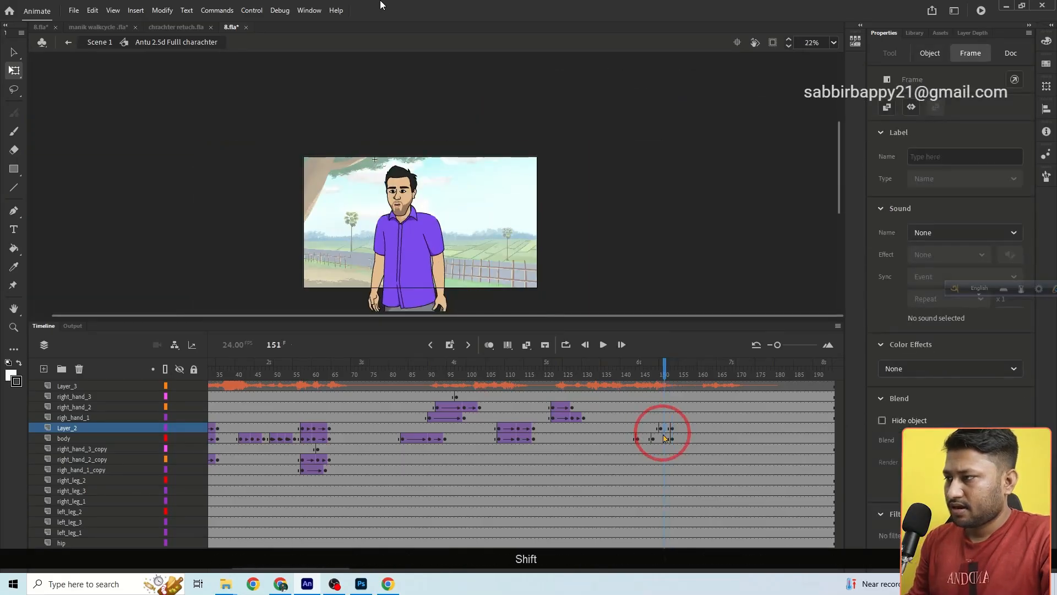
pyautogui.keyDown('shift'); pyautogui.click(665, 438); pyautogui.keyUp('shift')
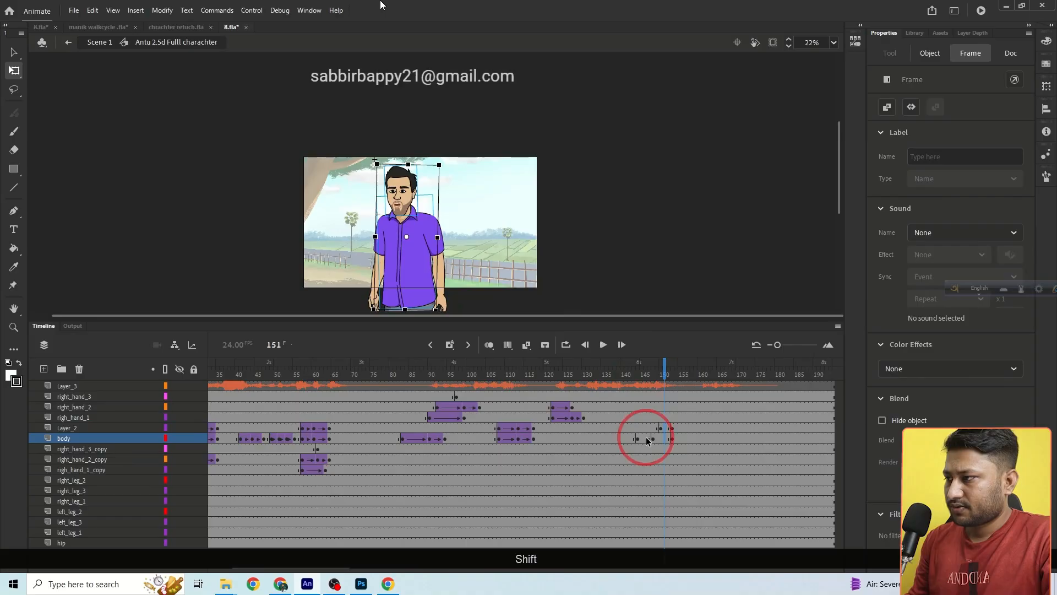
pyautogui.click(527, 345)
pyautogui.click(638, 438)
pyautogui.click(527, 345)
# Play back and scrub the new head and body lean from about frame 138.
pyautogui.click(616, 368)
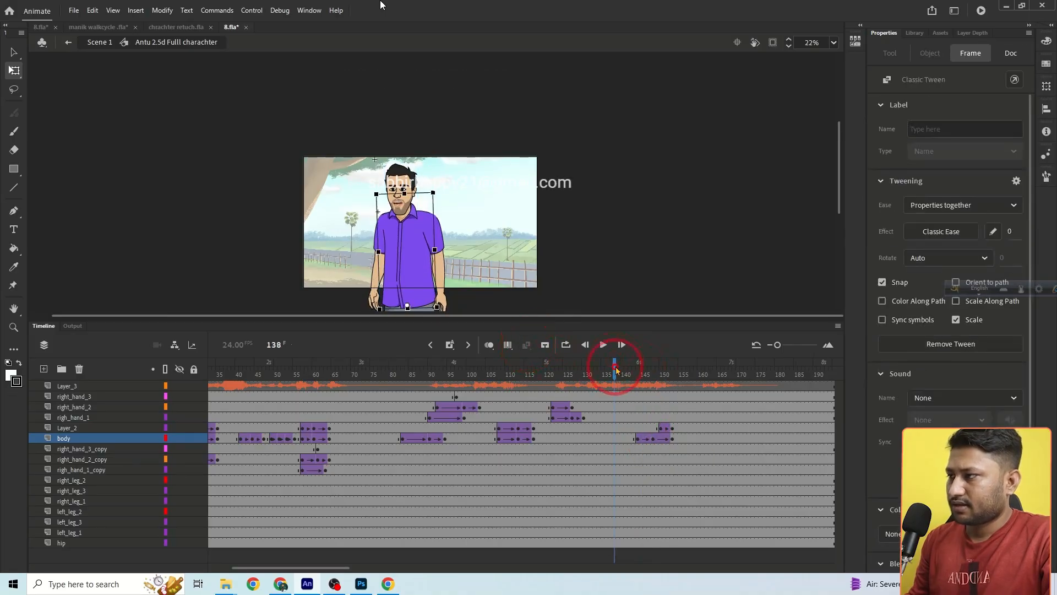
pyautogui.click(603, 345)
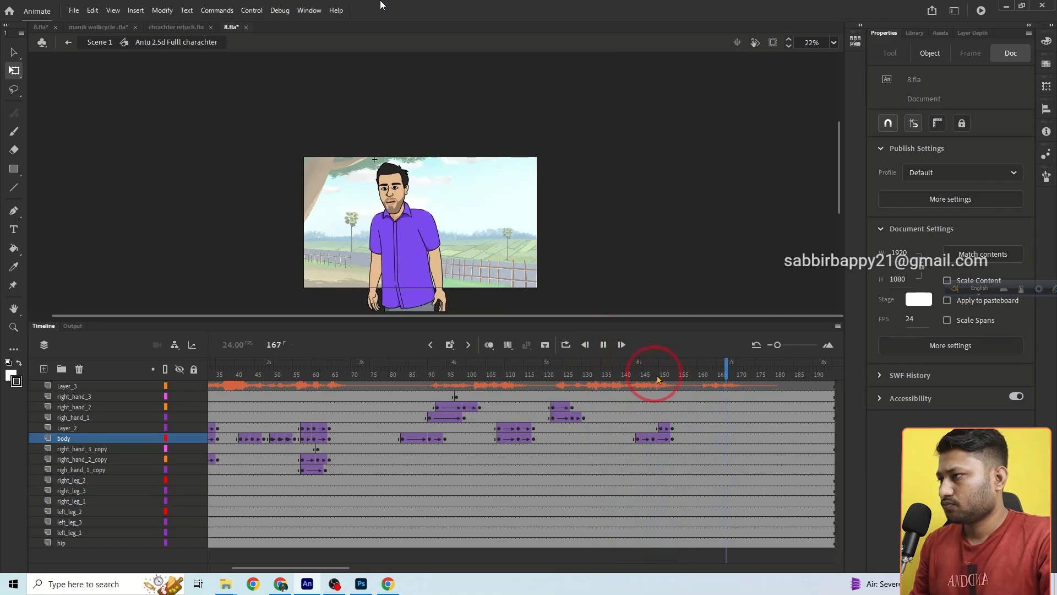
pyautogui.click(624, 373)
pyautogui.moveTo(609, 364); pyautogui.dragTo(684, 363)
# Clear the Layer_2 and body keyframes between about frames 142 and 155.
pyautogui.moveTo(778, 346); pyautogui.dragTo(783, 346)
pyautogui.moveTo(307, 571); pyautogui.dragTo(365, 563)
pyautogui.keyDown('shift'); pyautogui.click(447, 429); pyautogui.keyUp('shift')
pyautogui.keyDown('shift'); pyautogui.click(447, 439); pyautogui.keyUp('shift')
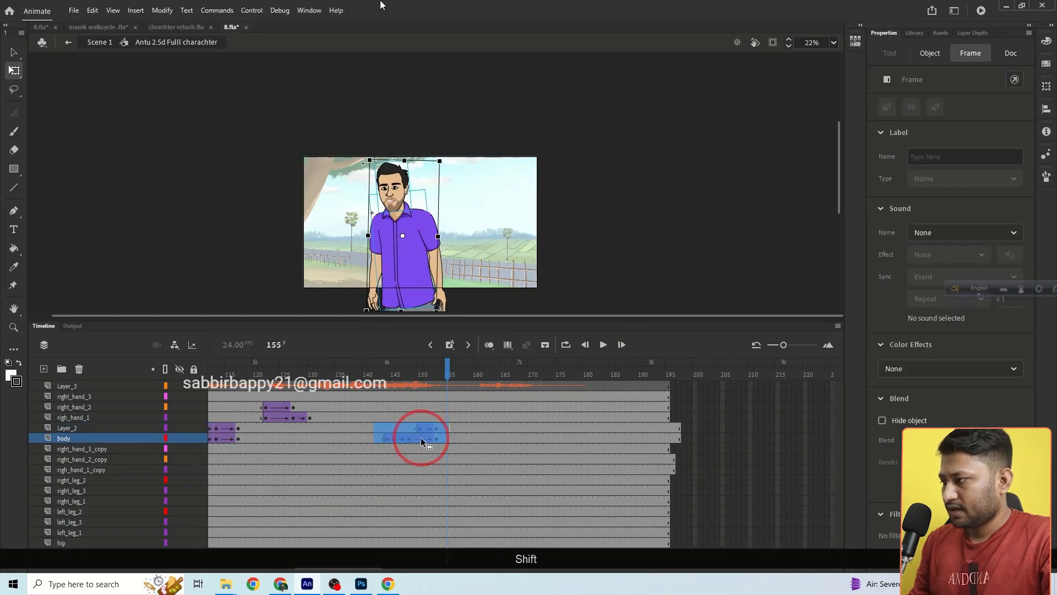
pyautogui.hotkey('shift', 'F6')
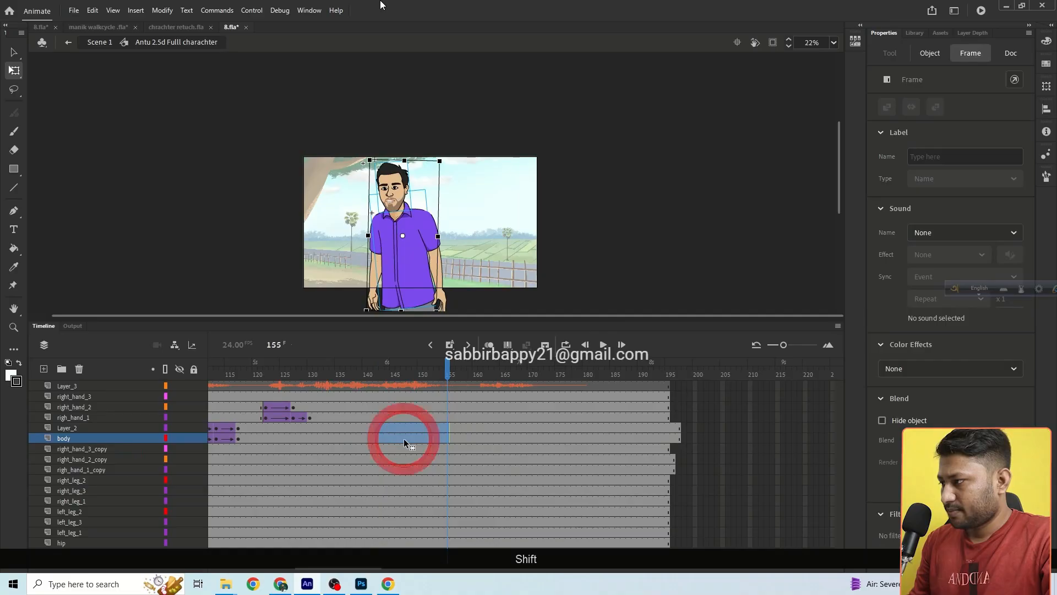
# Move the Layer_2 and body lean tweens earlier to end at frame 149, and clear the stray keyframes around frames 136 to 139.
pyautogui.moveTo(404, 438); pyautogui.dragTo(372, 439)
pyautogui.click(347, 429)
pyautogui.keyDown('shift'); pyautogui.click(359, 439); pyautogui.keyUp('shift')
pyautogui.rightClick(359, 439)
pyautogui.click(385, 220)
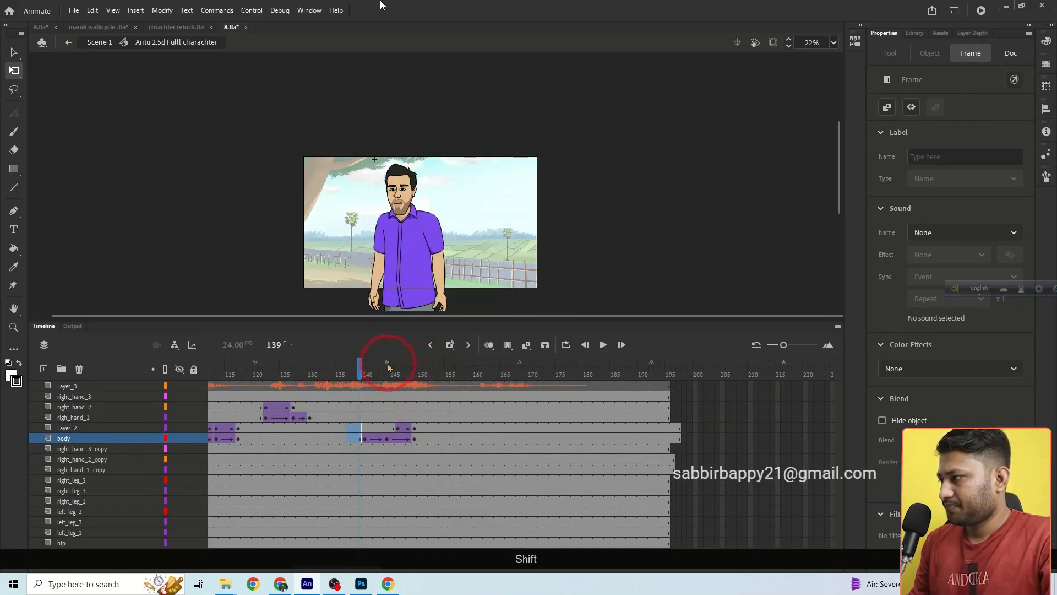
# Set the head graphic's looping first frame to 146 at keyframe 146 and to 149 at keyframe 149, and play back the lean.
pyautogui.moveTo(343, 368); pyautogui.dragTo(408, 380)
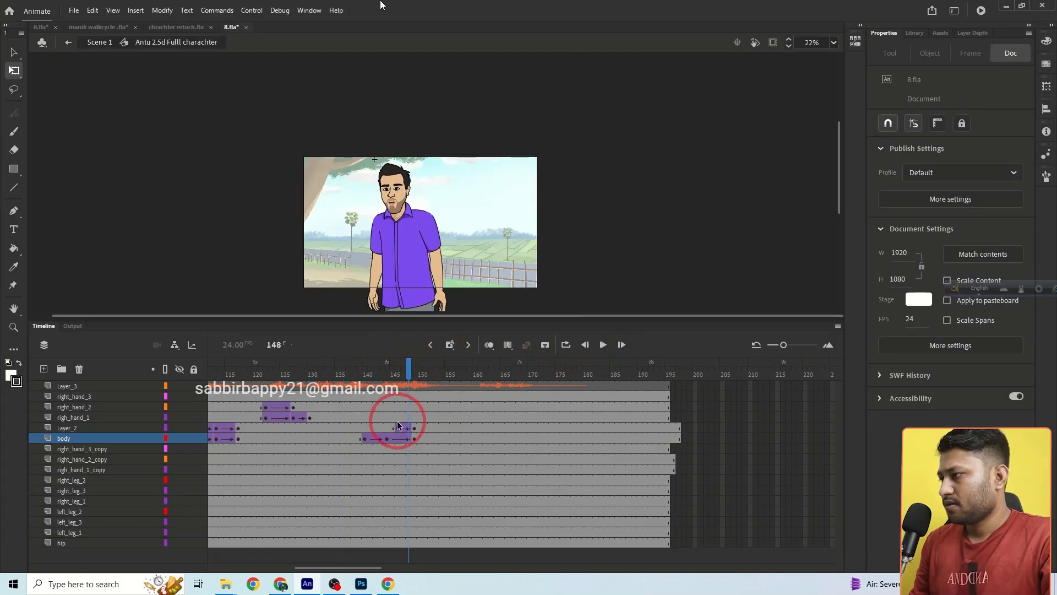
pyautogui.click(401, 427)
pyautogui.click(408, 225)
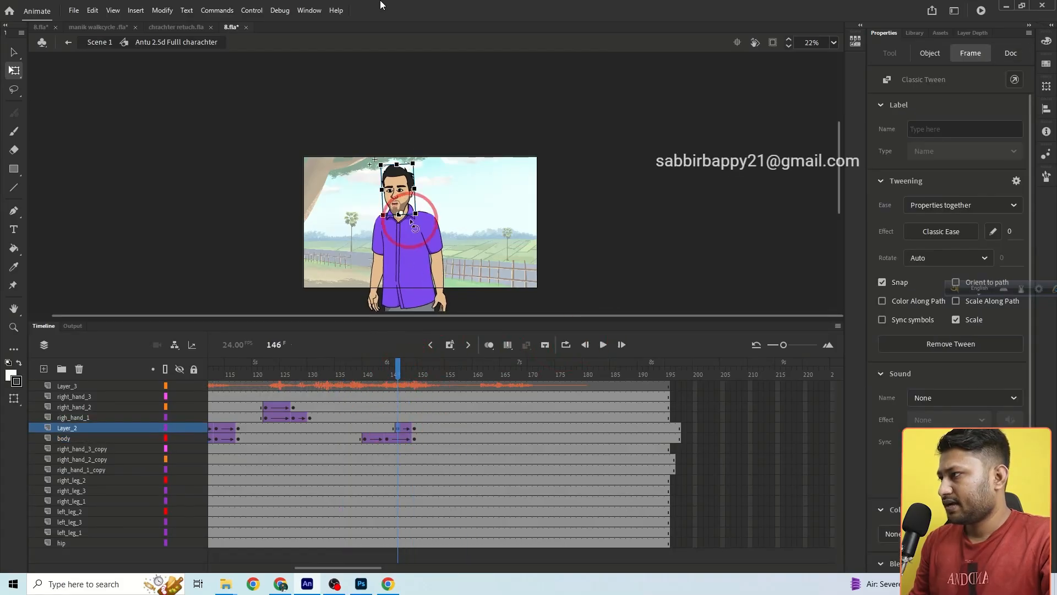
pyautogui.click(997, 361)
pyautogui.write('1.4.')
pyautogui.write('6')
pyautogui.click(415, 427)
pyautogui.click(389, 204)
pyautogui.click(986, 360)
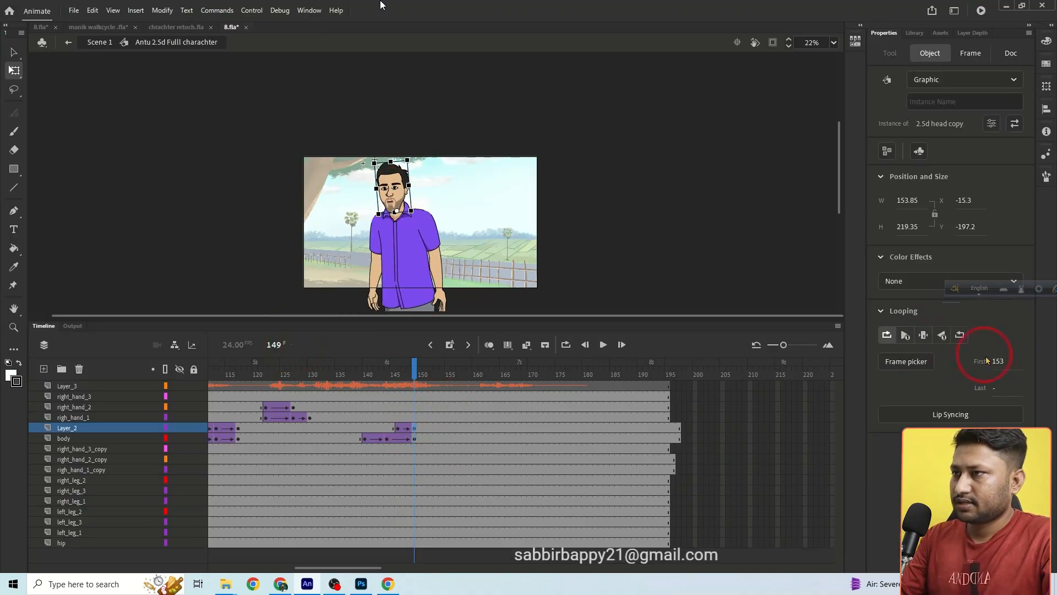
pyautogui.write('149')
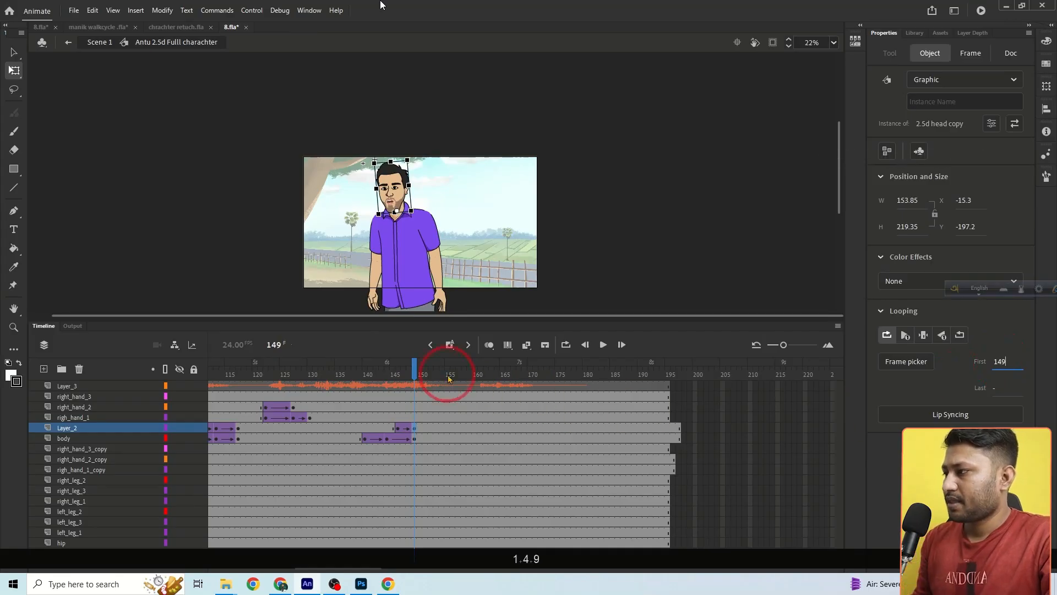
pyautogui.click(322, 365)
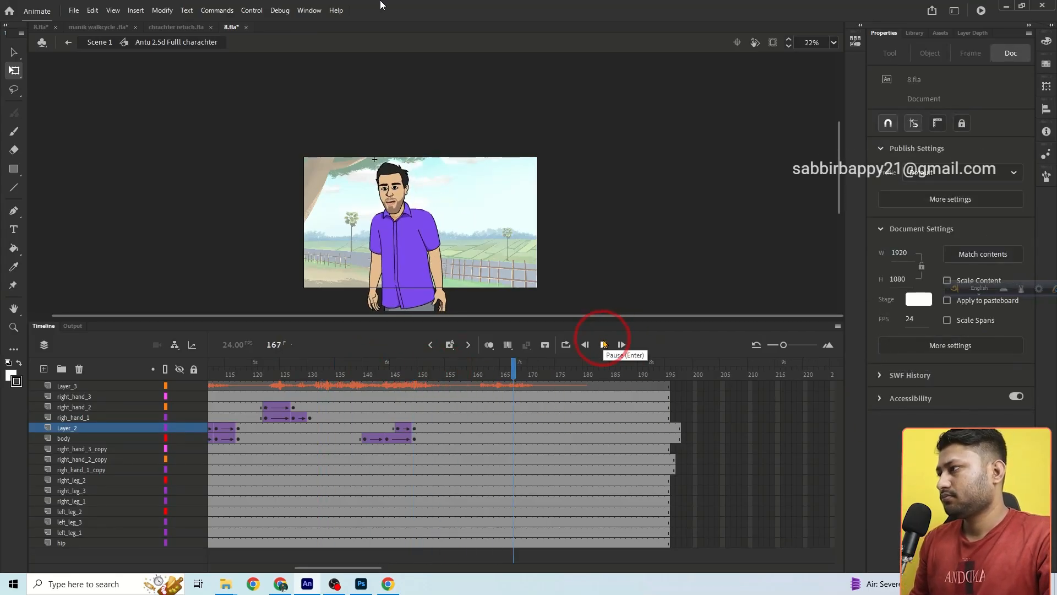
pyautogui.moveTo(519, 382); pyautogui.dragTo(408, 385)
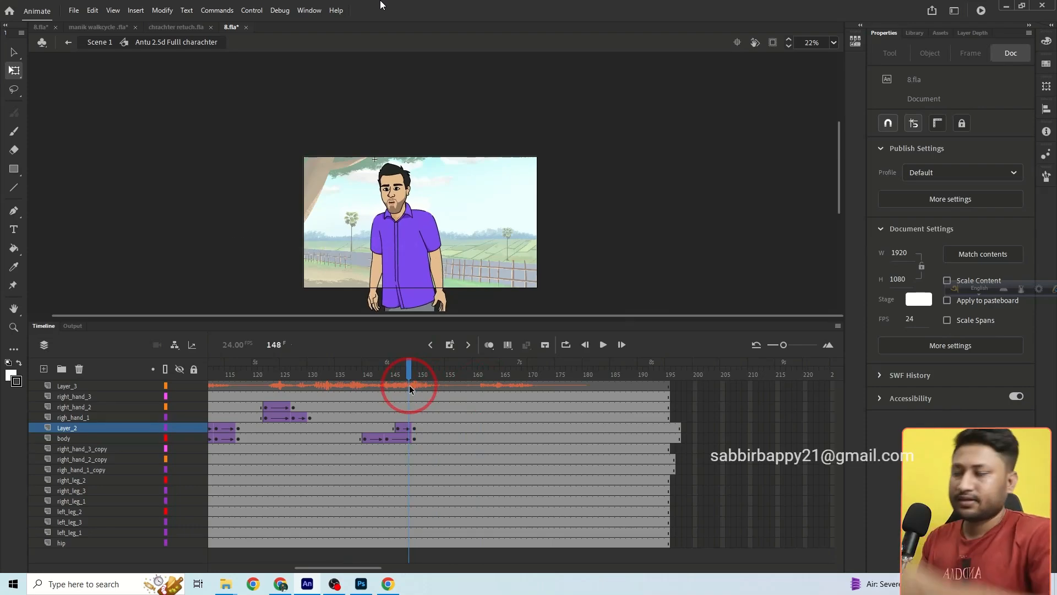
# Keyframe the righ_hand_1_copy upper arm at frames 146 and 150 and rotate it outward from the body at frame 150.
pyautogui.click(367, 251)
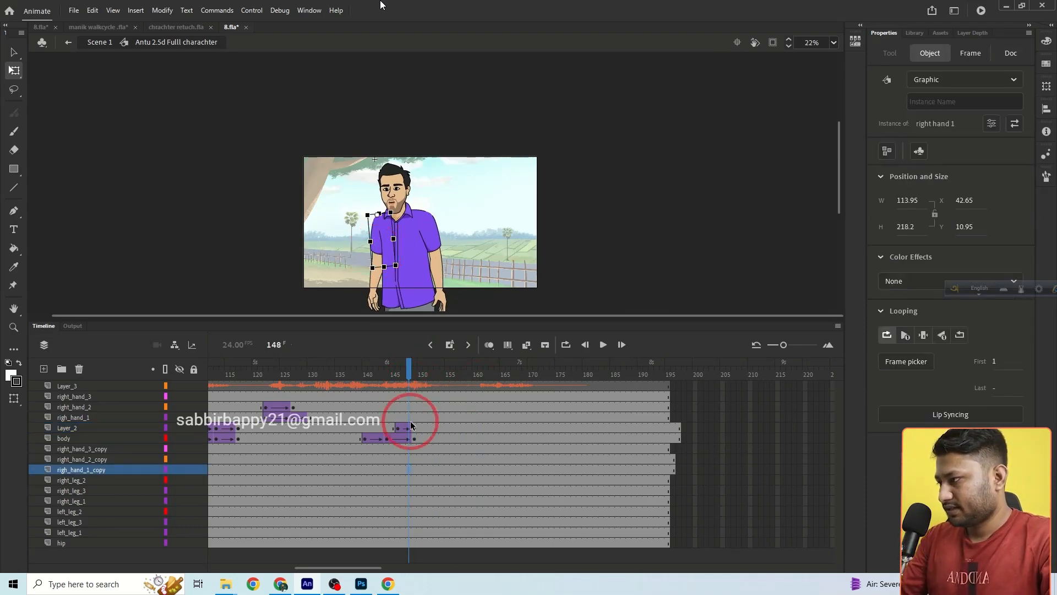
pyautogui.click(395, 468)
pyautogui.press('F6')
pyautogui.press('F6')
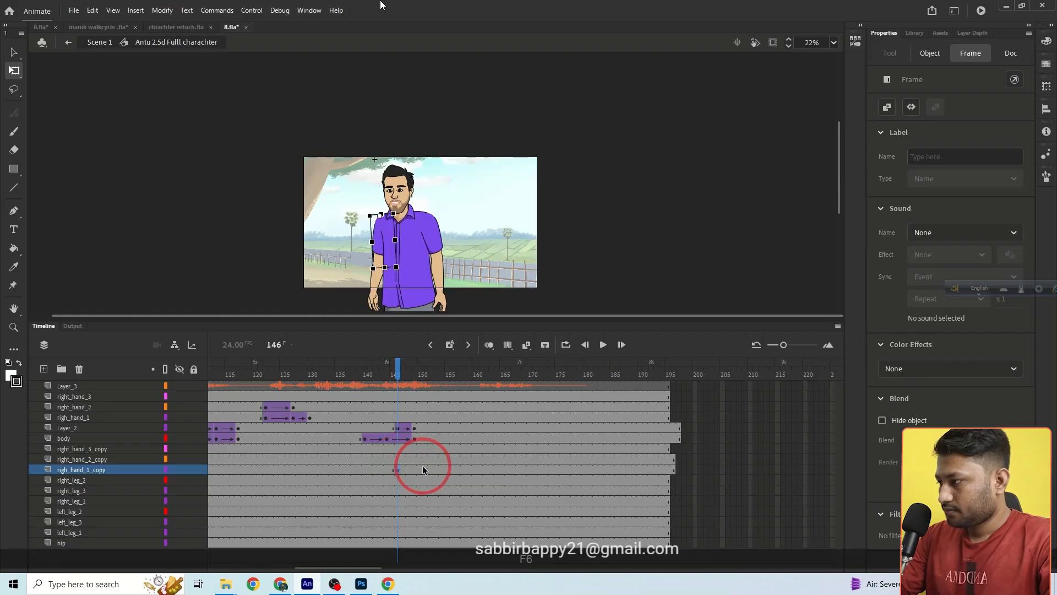
pyautogui.moveTo(401, 266); pyautogui.dragTo(387, 270)
pyautogui.click(435, 468)
pyautogui.click(419, 471)
pyautogui.keyDown('ctrl'); pyautogui.click(413, 267); pyautogui.keyUp('ctrl')
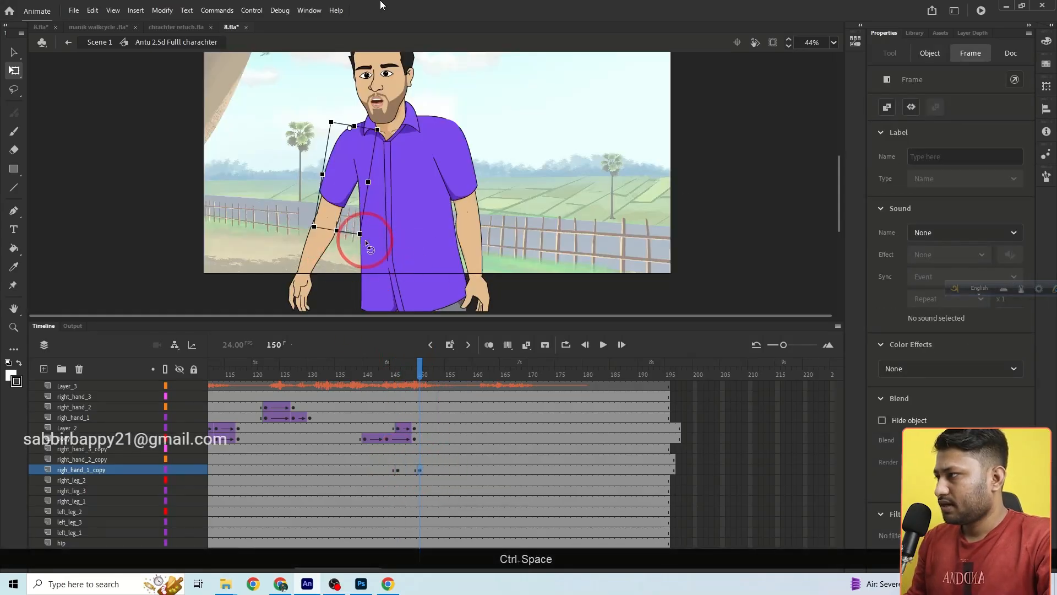
pyautogui.moveTo(361, 242); pyautogui.dragTo(356, 240)
# Shift the two new righ_hand_1_copy keyframes earlier, to frames 144 and 149.
pyautogui.click(397, 470)
pyautogui.moveTo(397, 471)
pyautogui.mouseDown()
pyautogui.moveTo(387, 470)
pyautogui.moveTo(416, 470)
pyautogui.mouseUp()
pyautogui.click(419, 470)
# Rotate the upper arm slightly back toward the body at frame 152 and classic-tween righ_hand_1_copy from frame 144 to 152.
pyautogui.click(430, 471)
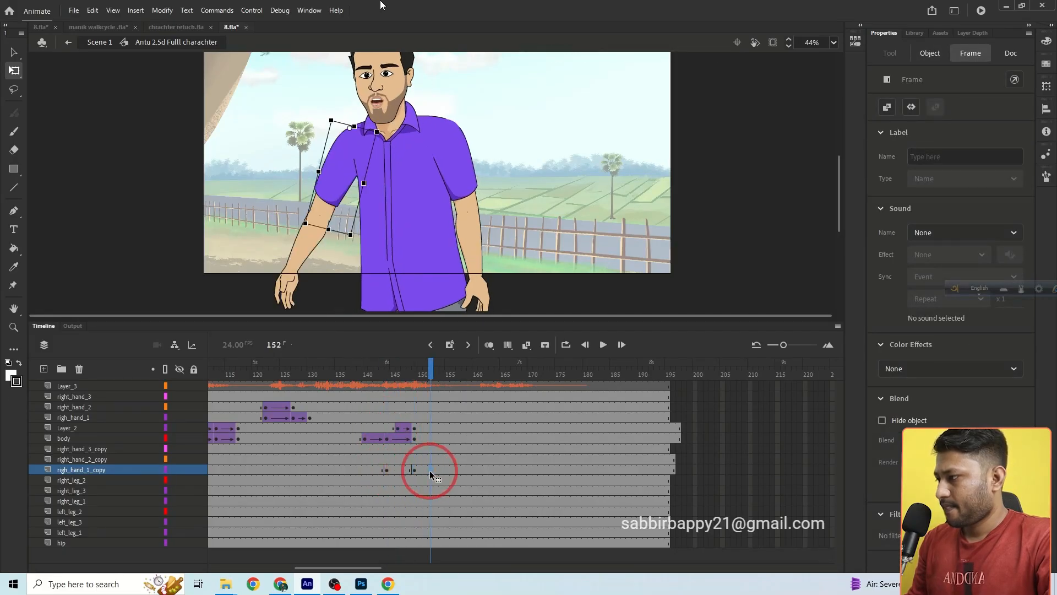
pyautogui.keyDown('ctrl'); pyautogui.click(368, 269); pyautogui.keyUp('ctrl')
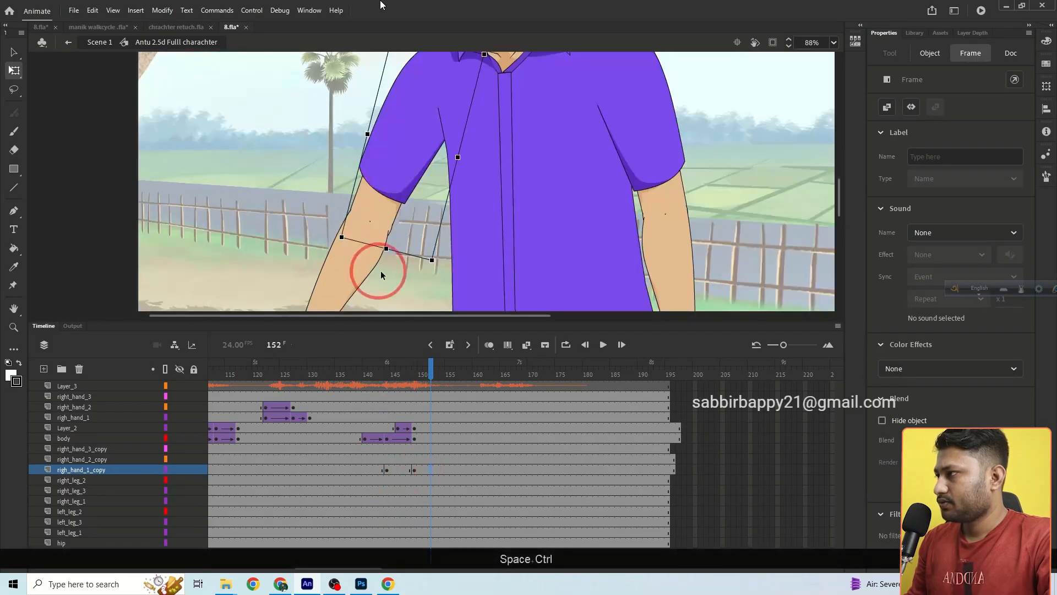
pyautogui.moveTo(434, 268); pyautogui.dragTo(445, 267)
pyautogui.keyDown('ctrl'); pyautogui.keyDown('alt'); pyautogui.click(406, 256); pyautogui.keyUp('alt'); pyautogui.keyUp('ctrl')
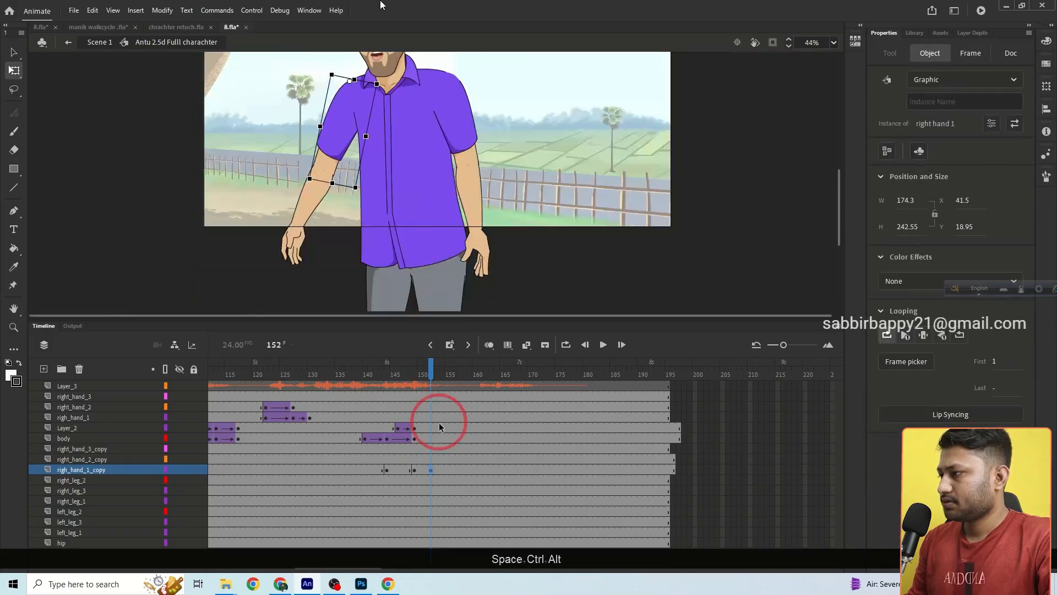
pyautogui.click(405, 470)
pyautogui.keyDown('shift'); pyautogui.click(424, 470); pyautogui.keyUp('shift')
pyautogui.click(526, 346)
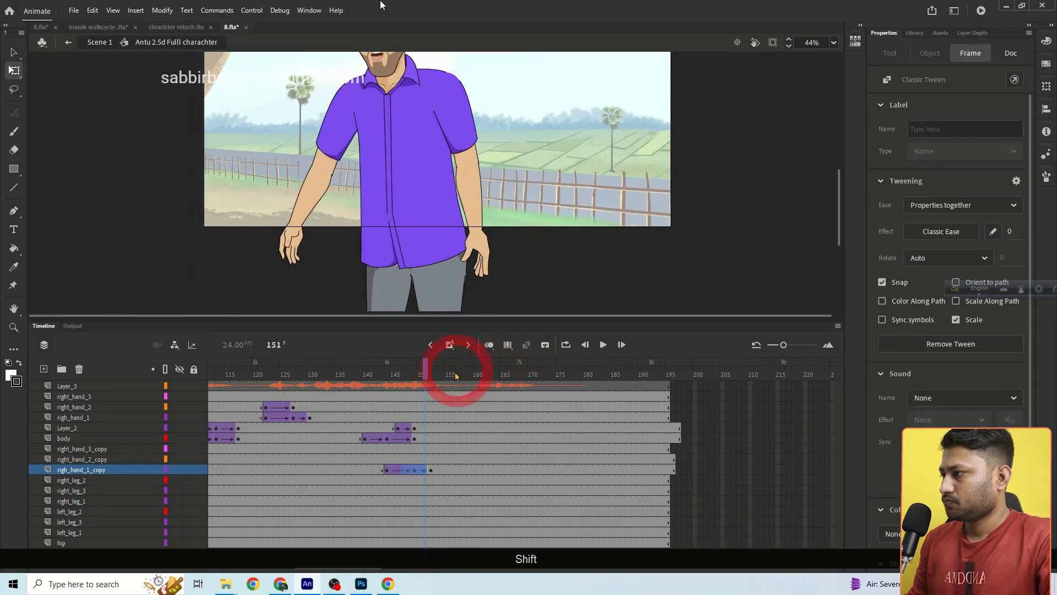
# Play back the upper-arm swing from about frame 138 and scrub to frame 149.
pyautogui.click(354, 377)
pyautogui.click(603, 345)
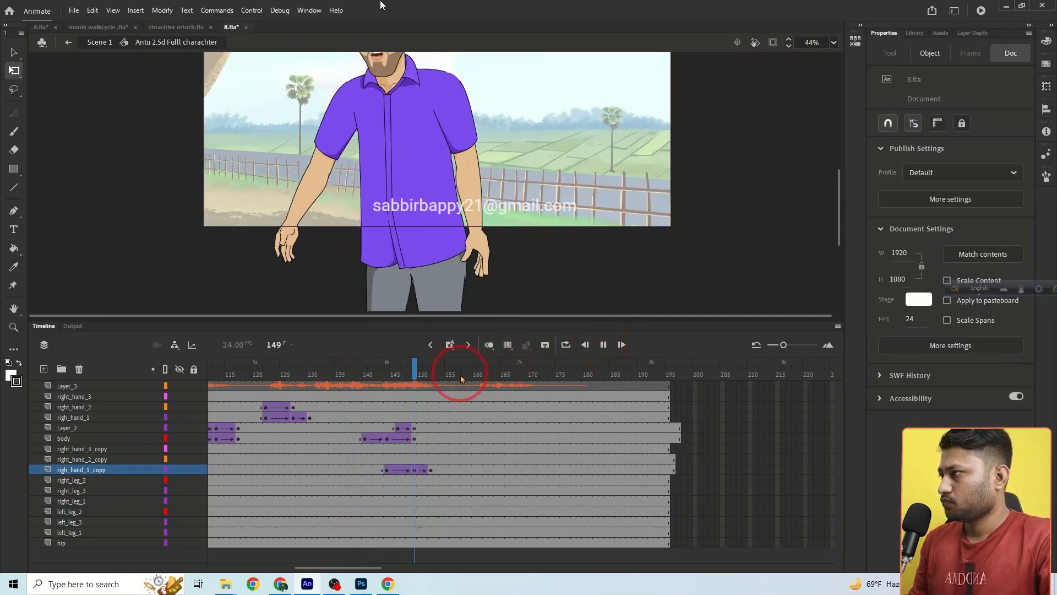
pyautogui.moveTo(457, 376); pyautogui.dragTo(414, 376)
# Rotate the right forearm and hand upward into a raised gesture at frame 149.
pyautogui.click(309, 189)
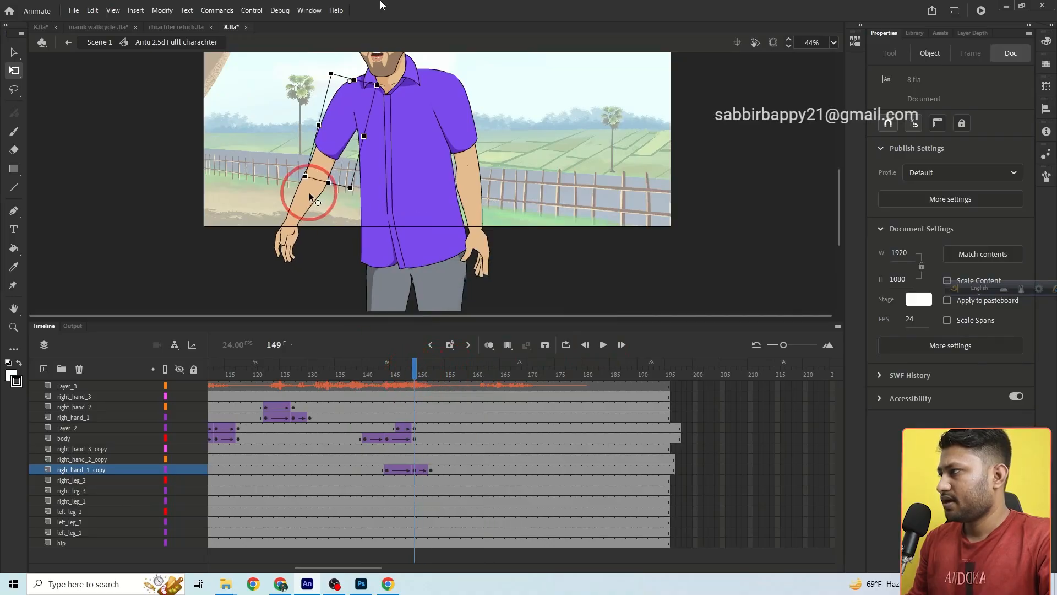
pyautogui.click(318, 235)
pyautogui.click(307, 199)
pyautogui.moveTo(322, 232); pyautogui.dragTo(273, 144)
# Add a right_hand_2_copy keyframe at frame 144 and classic-tween the forearm from frame 144 to 149.
pyautogui.click(427, 459)
pyautogui.click(431, 460)
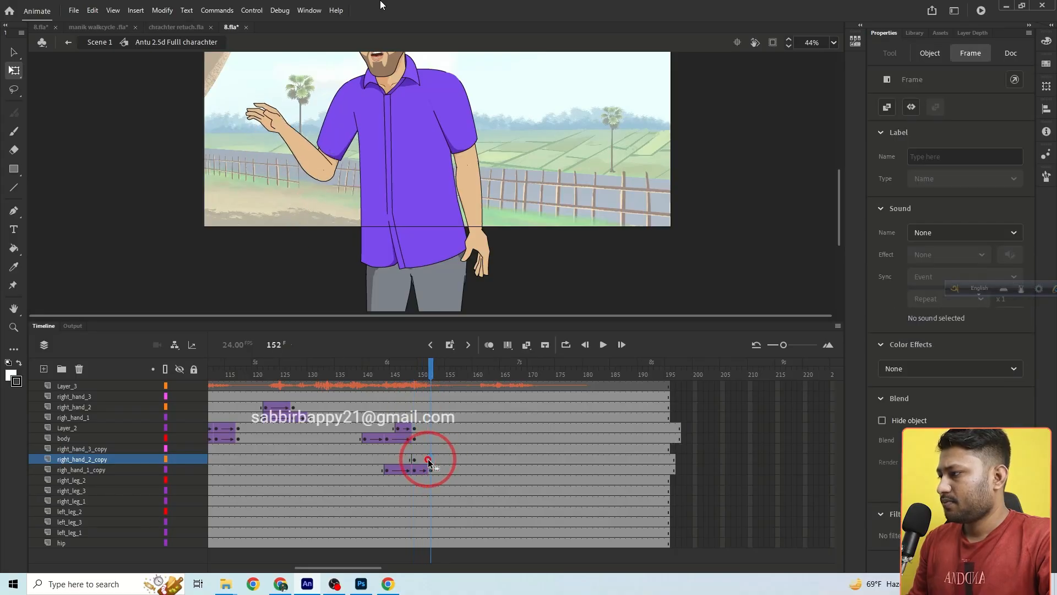
pyautogui.click(403, 461)
pyautogui.click(387, 461)
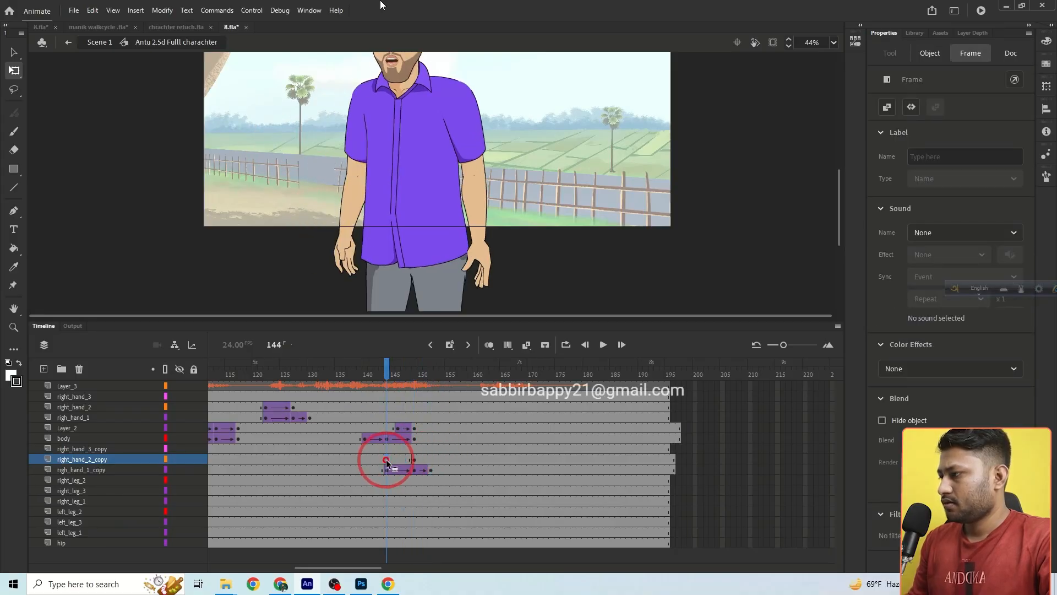
pyautogui.press('F6')
pyautogui.click(405, 467)
pyautogui.click(398, 461)
pyautogui.click(527, 348)
# Adjust the raised forearm's rotation slightly at frame 152 and classic-tween right_hand_2_copy between frames 149 and 152.
pyautogui.click(434, 459)
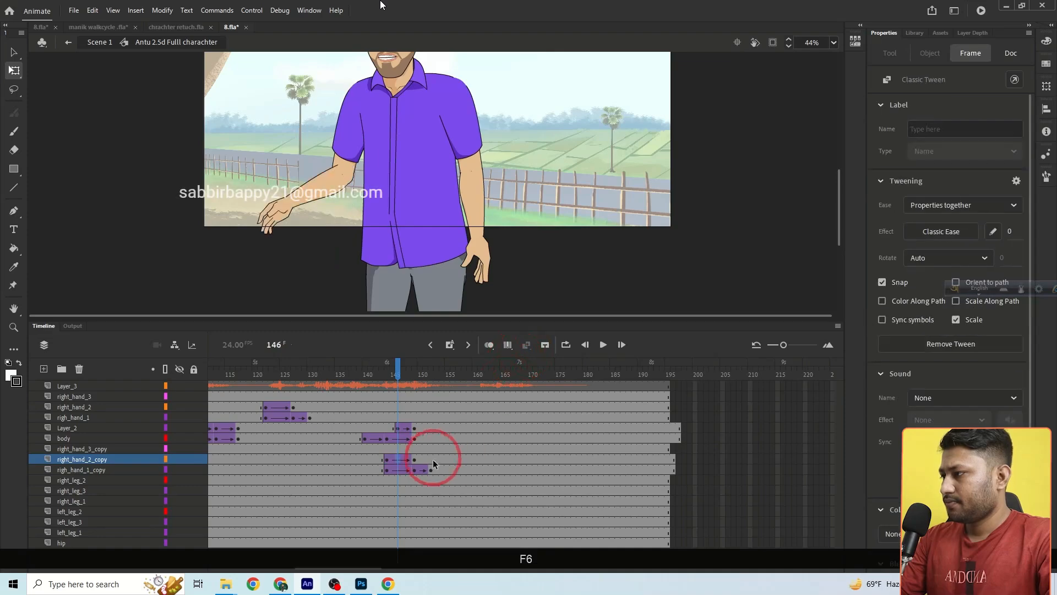
pyautogui.click(430, 465)
pyautogui.keyDown('ctrl'); pyautogui.click(309, 142); pyautogui.keyUp('ctrl')
pyautogui.keyDown('ctrl'); pyautogui.click(451, 203); pyautogui.keyUp('ctrl')
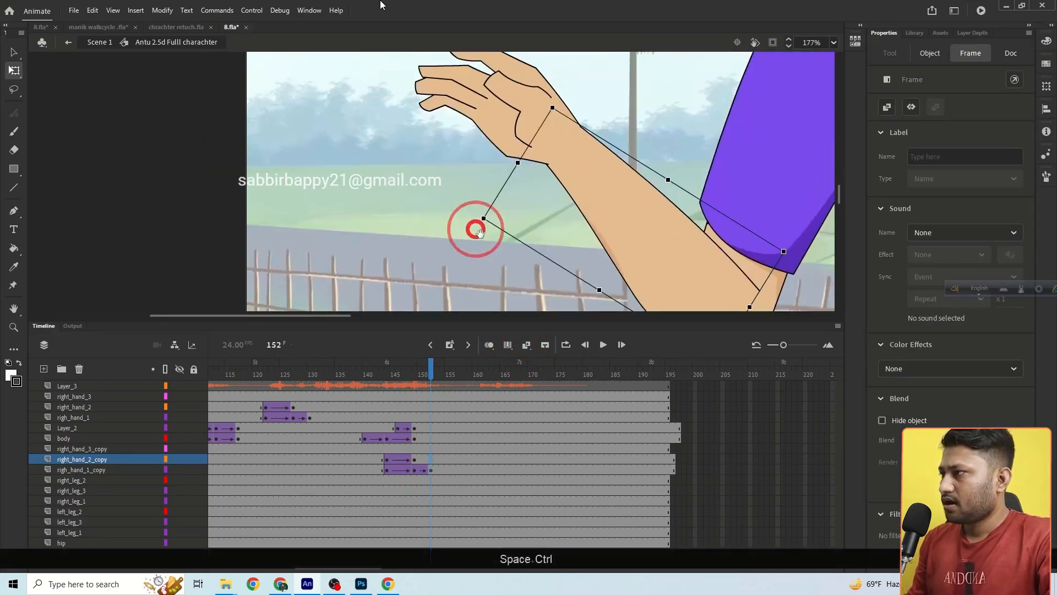
pyautogui.keyDown('ctrl'); pyautogui.keyDown('alt'); pyautogui.click(483, 222); pyautogui.keyUp('alt'); pyautogui.keyUp('ctrl')
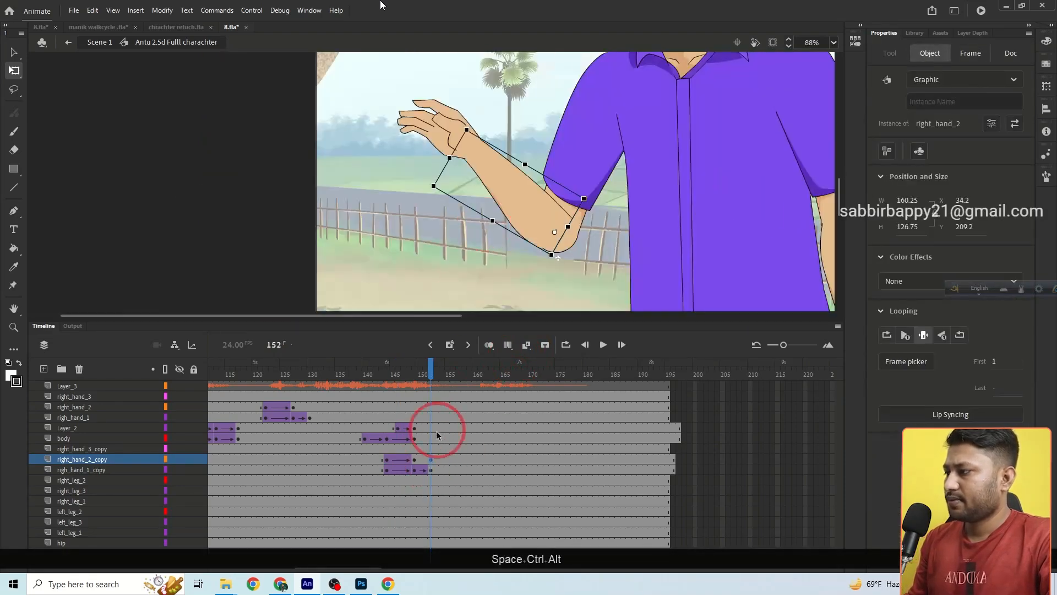
pyautogui.click(426, 460)
pyautogui.click(527, 345)
# Play back the raised-arm gesture from frame 140 and scrub around frame 149.
pyautogui.moveTo(449, 376); pyautogui.dragTo(365, 376)
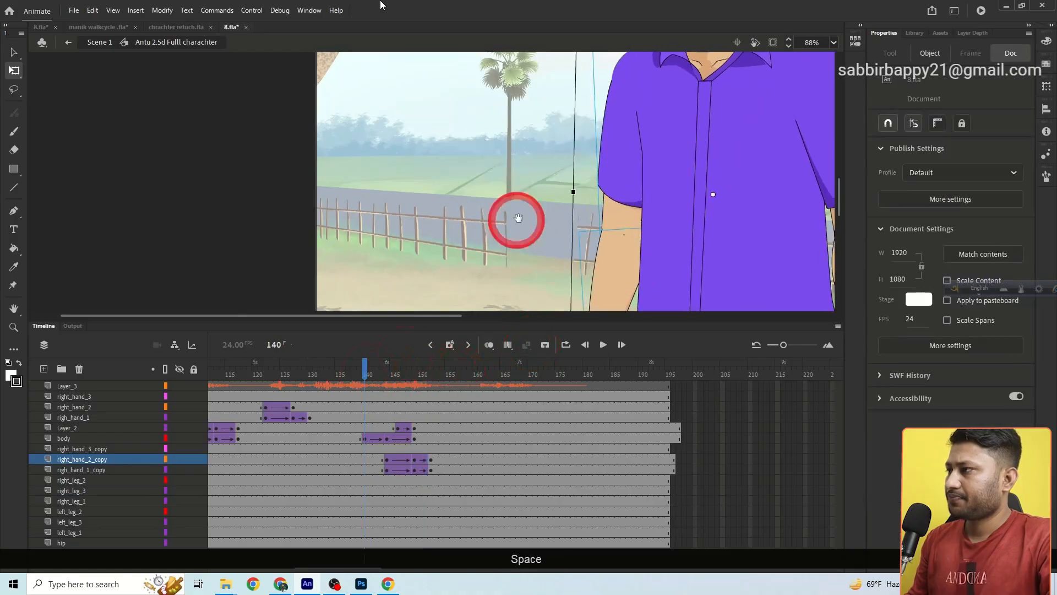
pyautogui.moveTo(564, 193); pyautogui.dragTo(426, 217)
pyautogui.keyDown('ctrl'); pyautogui.keyDown('alt'); pyautogui.click(444, 213); pyautogui.keyUp('alt'); pyautogui.keyUp('ctrl')
pyautogui.click(603, 345)
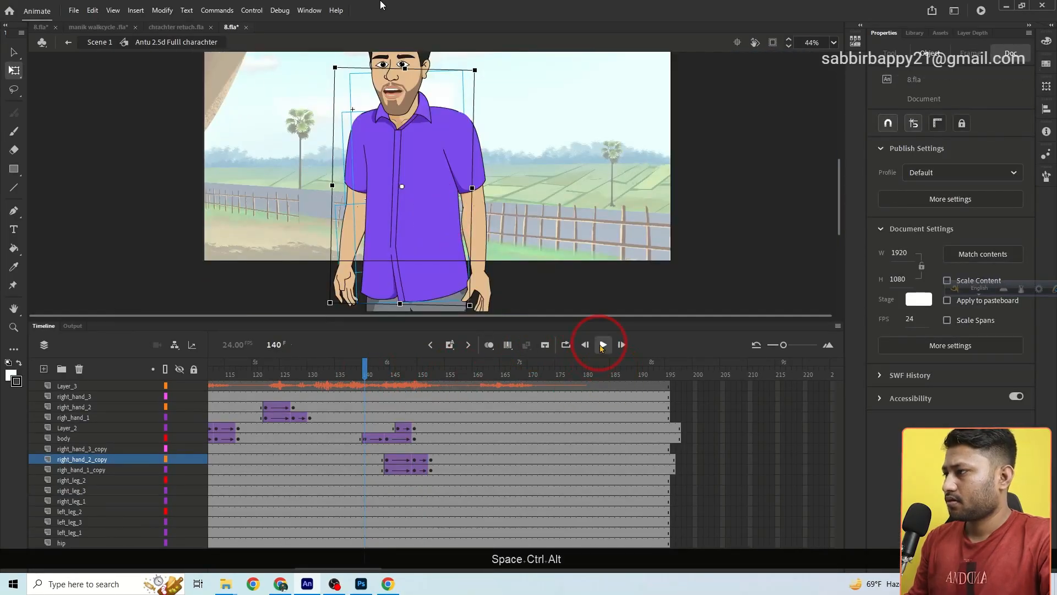
pyautogui.moveTo(448, 369); pyautogui.dragTo(414, 370)
# Shift the frame 144 and 149 keyframes of right_hand_2_copy and righ_hand_1_copy earlier, to frames 142 and 148.
pyautogui.moveTo(400, 462)
pyautogui.mouseDown()
pyautogui.moveTo(424, 469)
pyautogui.moveTo(414, 469)
pyautogui.mouseUp()
pyautogui.click(387, 462)
pyautogui.keyDown('shift'); pyautogui.click(383, 469); pyautogui.keyUp('shift')
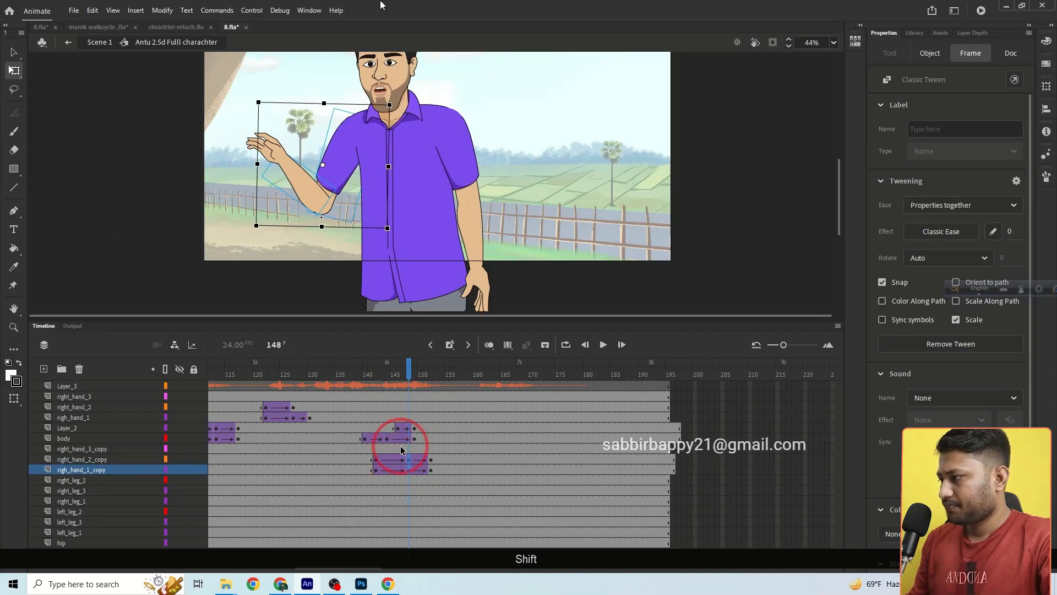
# Insert a right_hand_3_copy keyframe at frame 146 and swap the hand to an open, upturned pose with the Frame Picker.
pyautogui.click(405, 448)
pyautogui.click(391, 446)
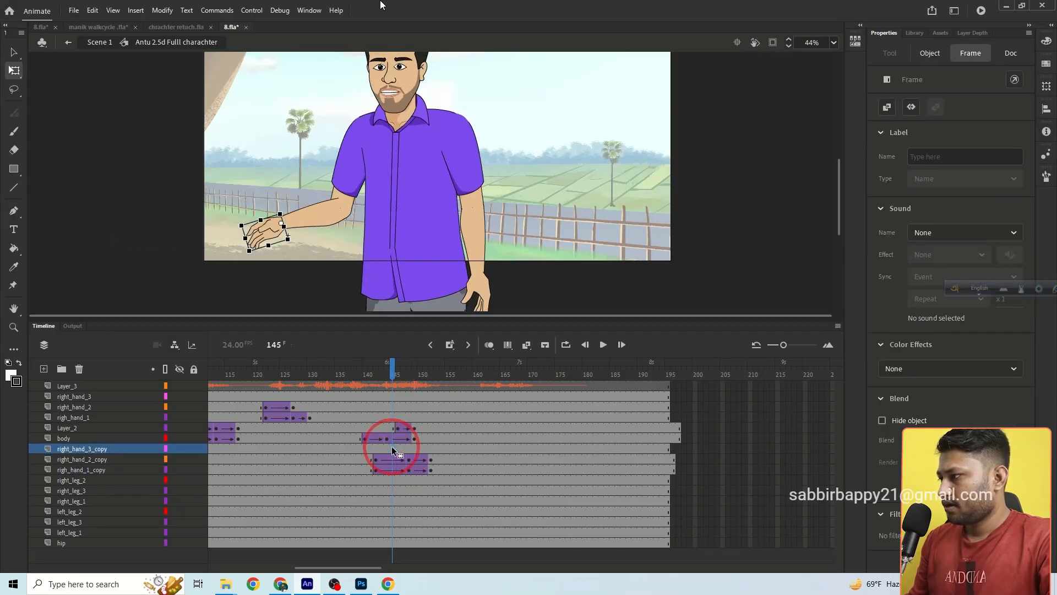
pyautogui.rightClick(395, 447)
pyautogui.click(448, 213)
pyautogui.moveTo(269, 237); pyautogui.dragTo(259, 212)
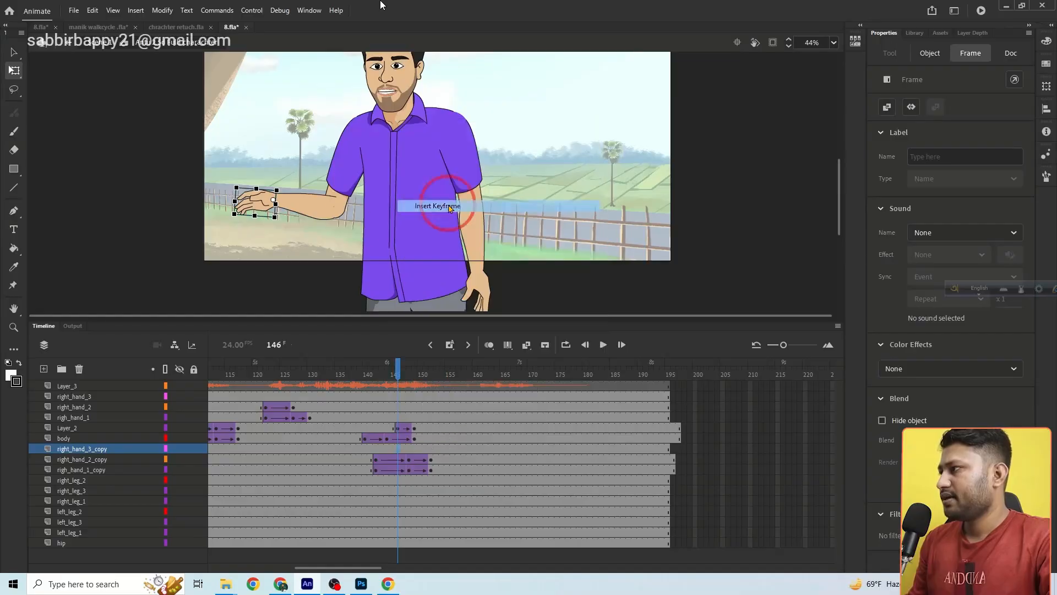
pyautogui.click(255, 209)
pyautogui.click(907, 362)
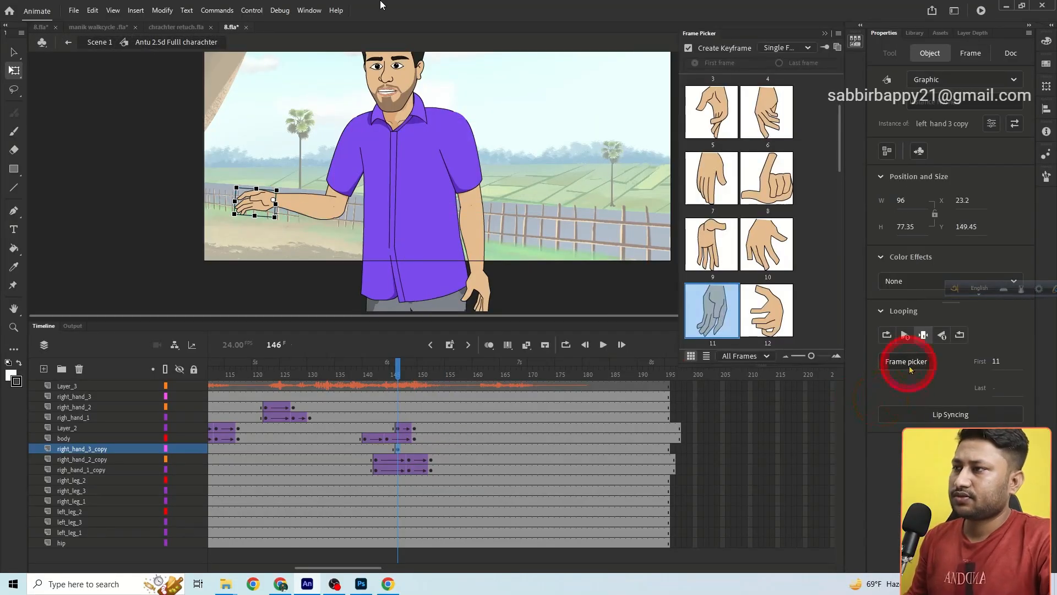
pyautogui.scroll(-4, 777, 311)
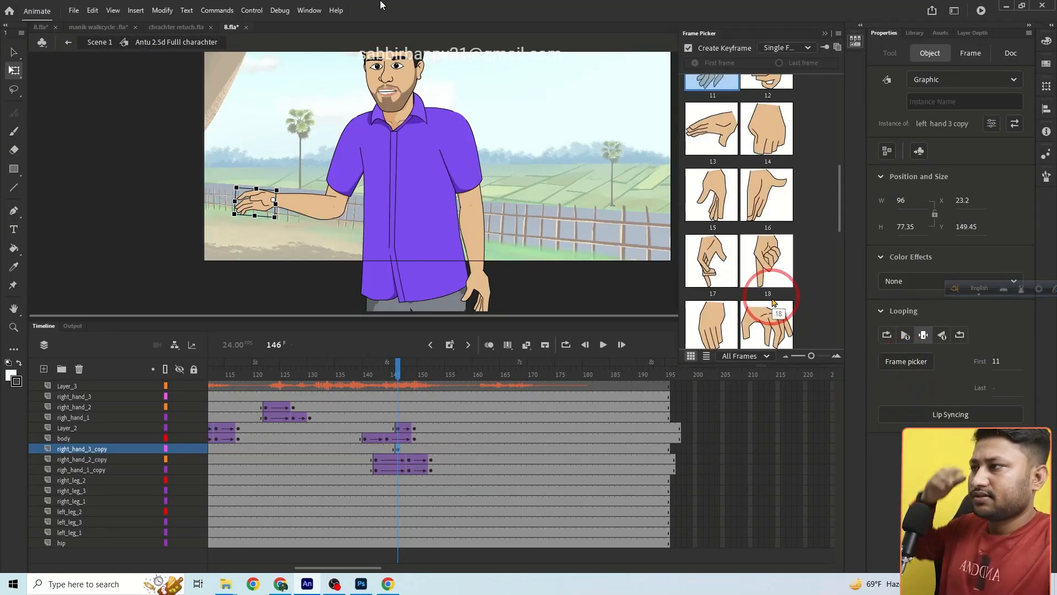
pyautogui.click(731, 275)
# Play back and scrub the arm gesture and new hand pose against the audio from about frame 130.
pyautogui.moveTo(397, 368); pyautogui.dragTo(331, 366)
pyautogui.click(603, 345)
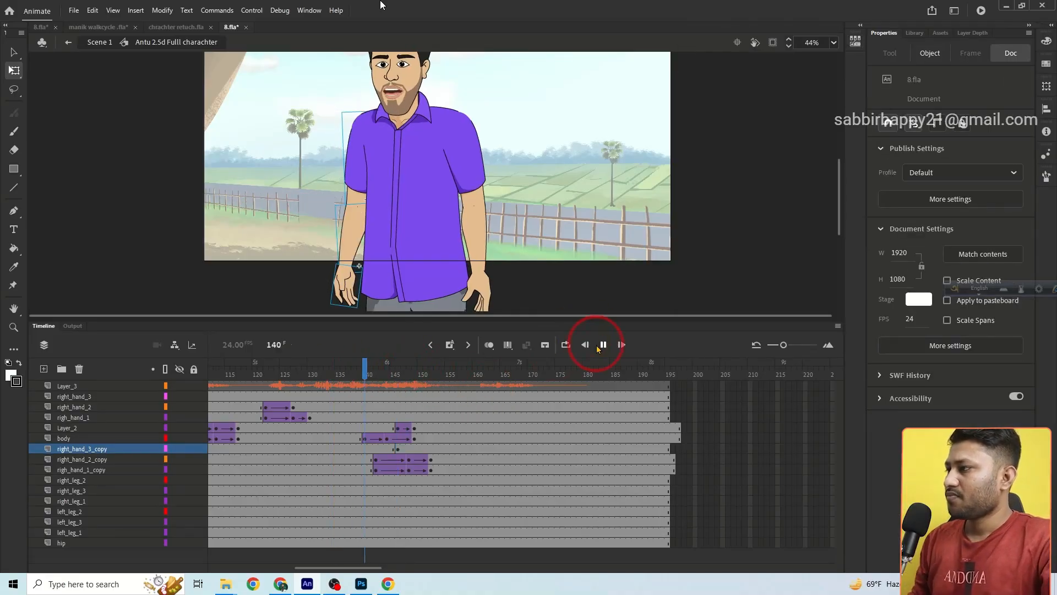
pyautogui.click(350, 372)
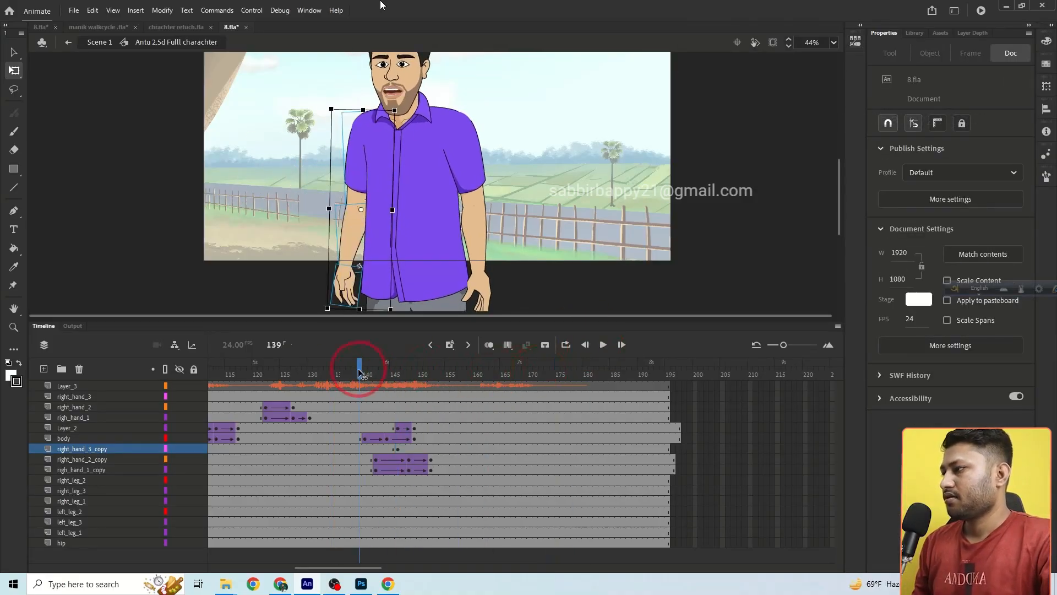
pyautogui.click(603, 345)
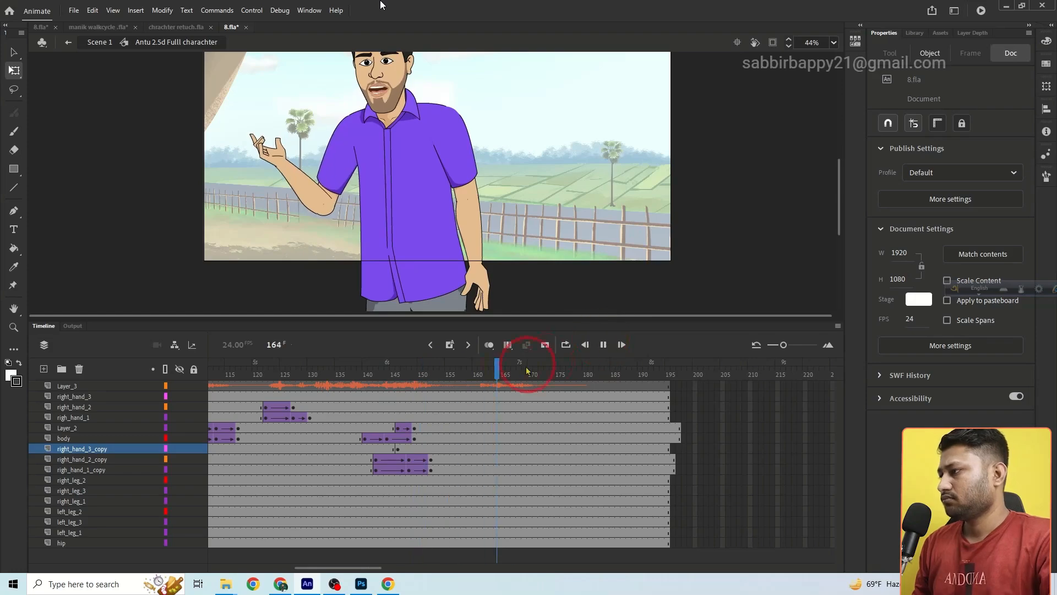
pyautogui.click(381, 373)
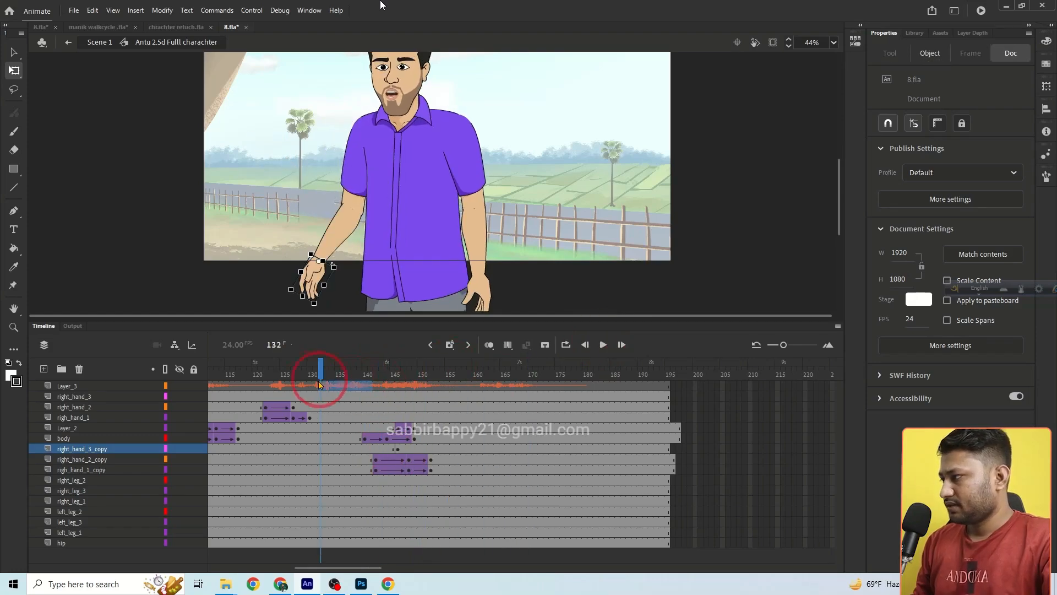
pyautogui.moveTo(332, 386); pyautogui.dragTo(315, 385)
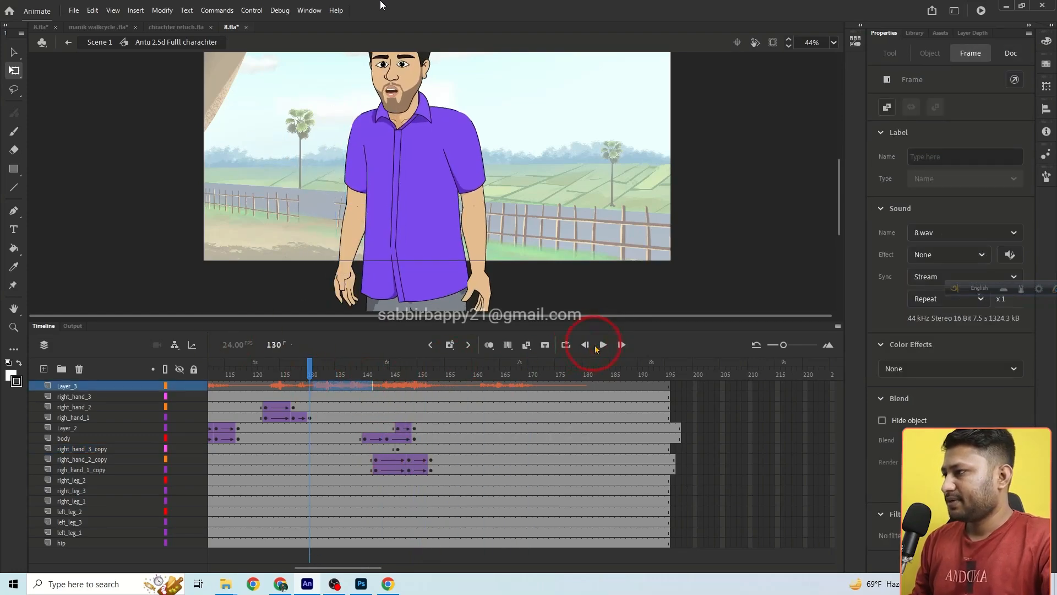
pyautogui.click(603, 345)
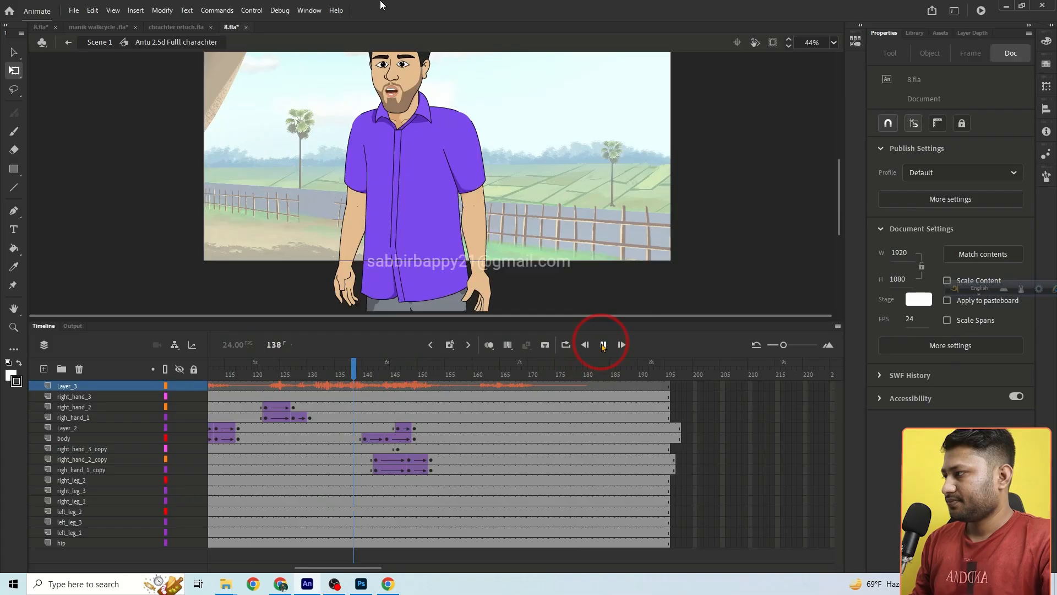
pyautogui.click(405, 374)
# Shift the frame 142 and 148 keyframes of right_hand_2_copy and righ_hand_1_copy earlier, to frames 140 and 146, and play back the gesture.
pyautogui.moveTo(387, 448); pyautogui.dragTo(402, 467)
pyautogui.click(375, 469)
pyautogui.keyDown('shift'); pyautogui.click(376, 461); pyautogui.keyUp('shift')
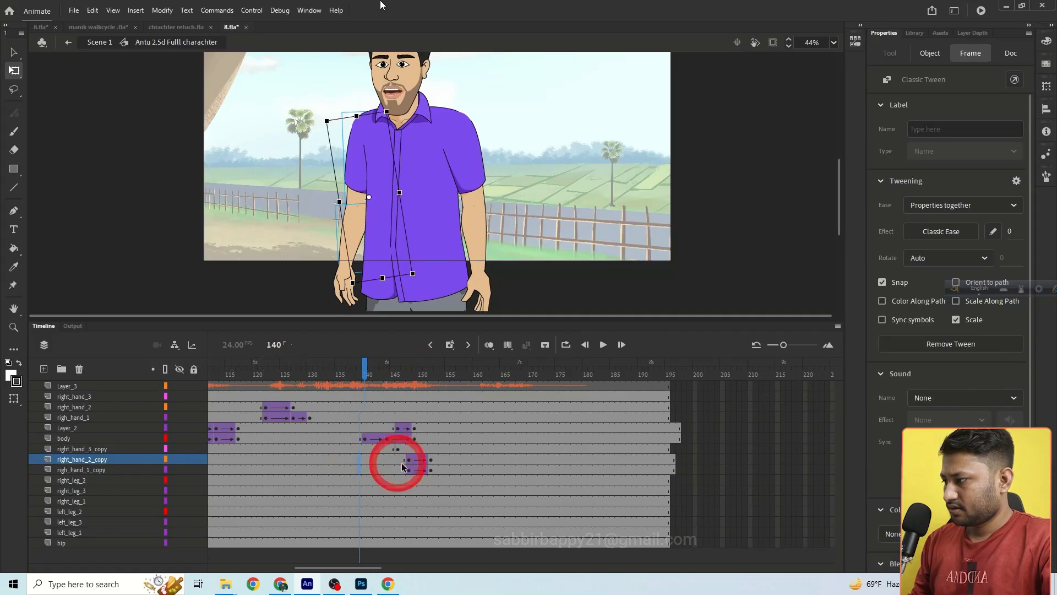
pyautogui.click(603, 345)
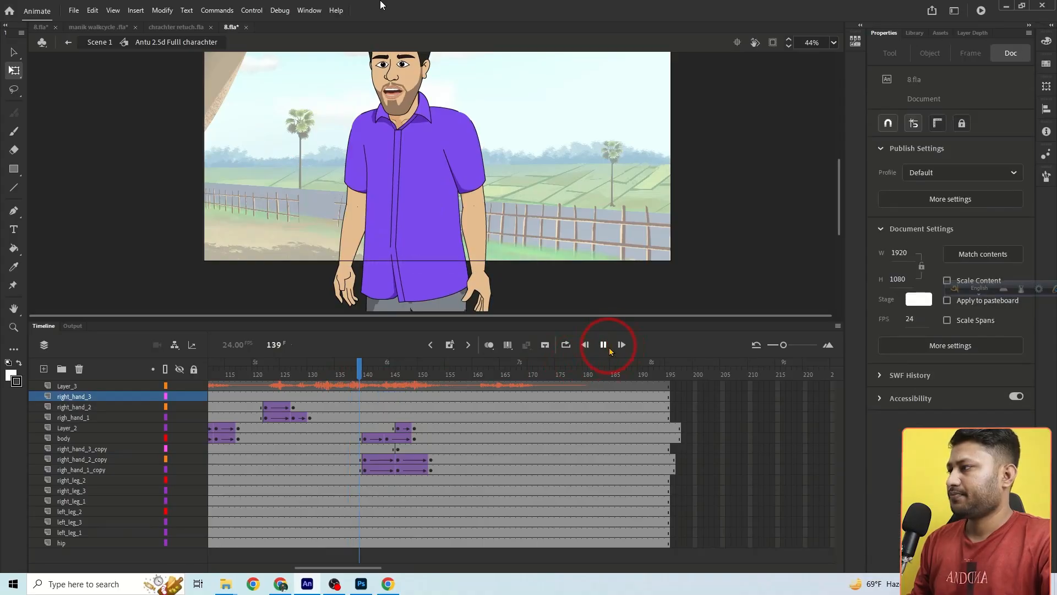
pyautogui.moveTo(472, 378); pyautogui.dragTo(350, 377)
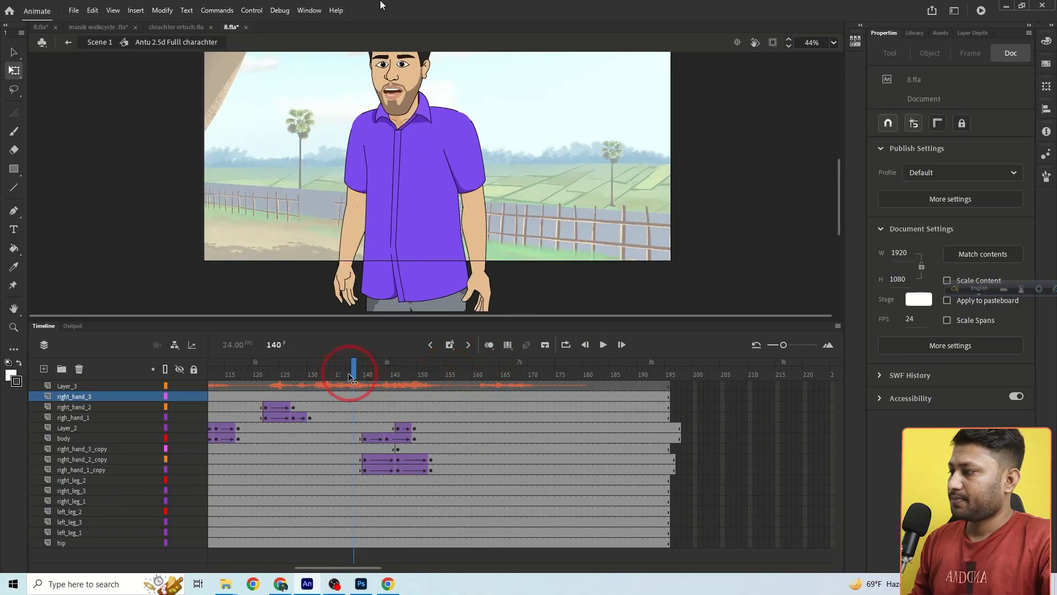
pyautogui.moveTo(351, 378); pyautogui.dragTo(474, 378)
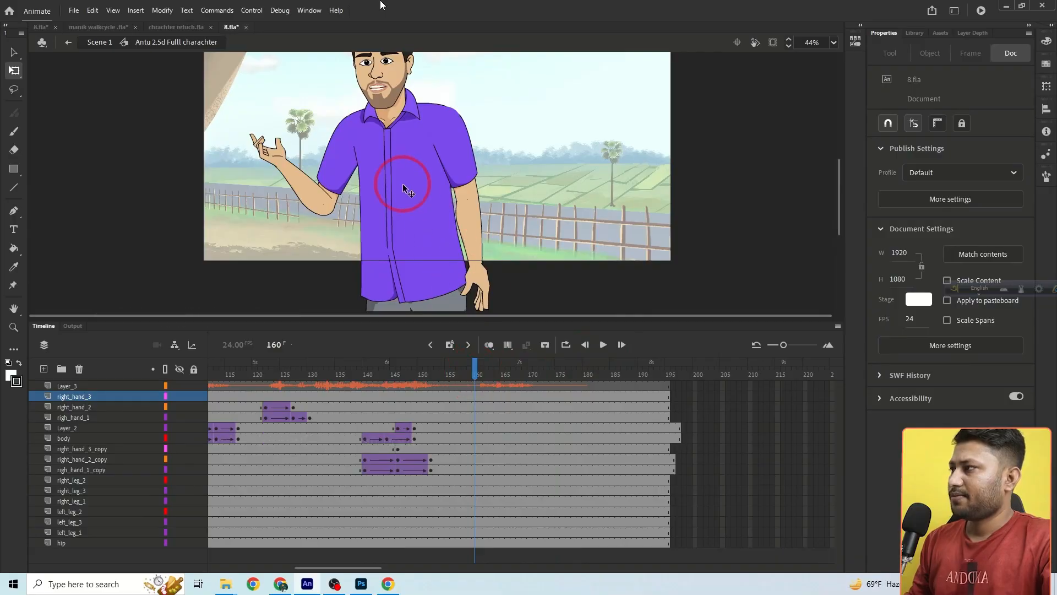
# Insert body keyframes at frames 160, 164 and 168, return the torso to upright at frame 168, and classic-tween the movement.
pyautogui.click(496, 439)
pyautogui.press('F6')
pyautogui.press('F6')
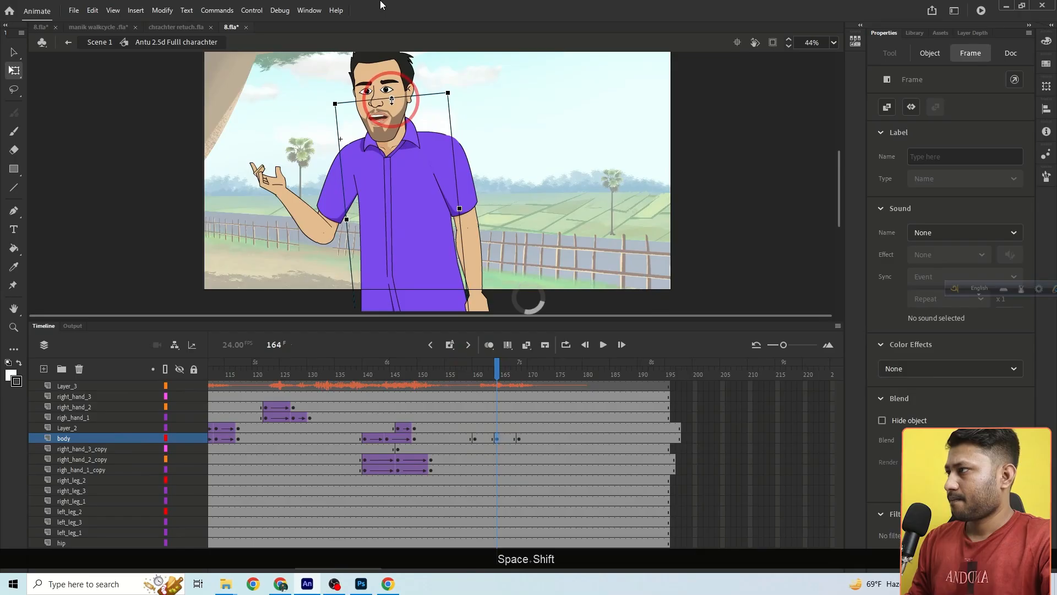
pyautogui.keyDown('shift'); pyautogui.click(482, 437); pyautogui.keyUp('shift')
pyautogui.click(526, 344)
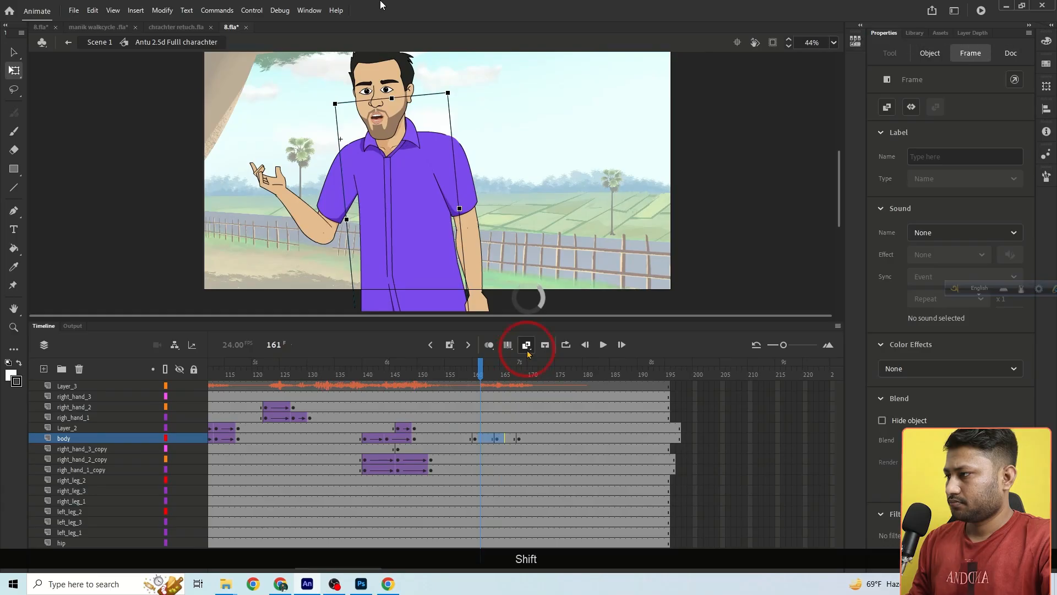
pyautogui.click(528, 351)
pyautogui.click(519, 439)
pyautogui.moveTo(519, 366); pyautogui.dragTo(478, 367)
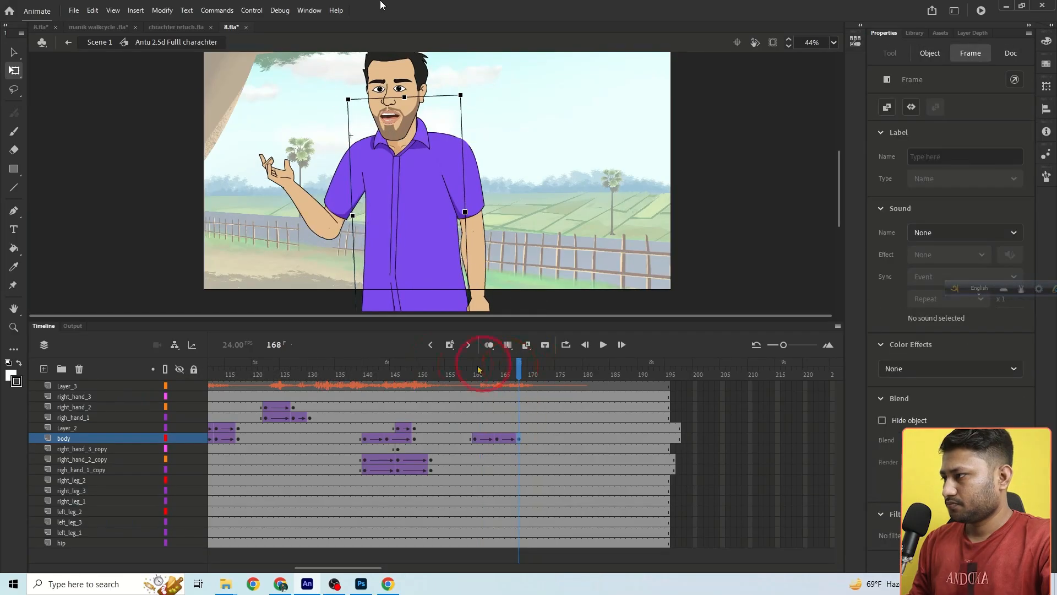
pyautogui.moveTo(479, 366)
pyautogui.mouseDown()
pyautogui.moveTo(523, 362)
pyautogui.moveTo(481, 361)
pyautogui.mouseUp()
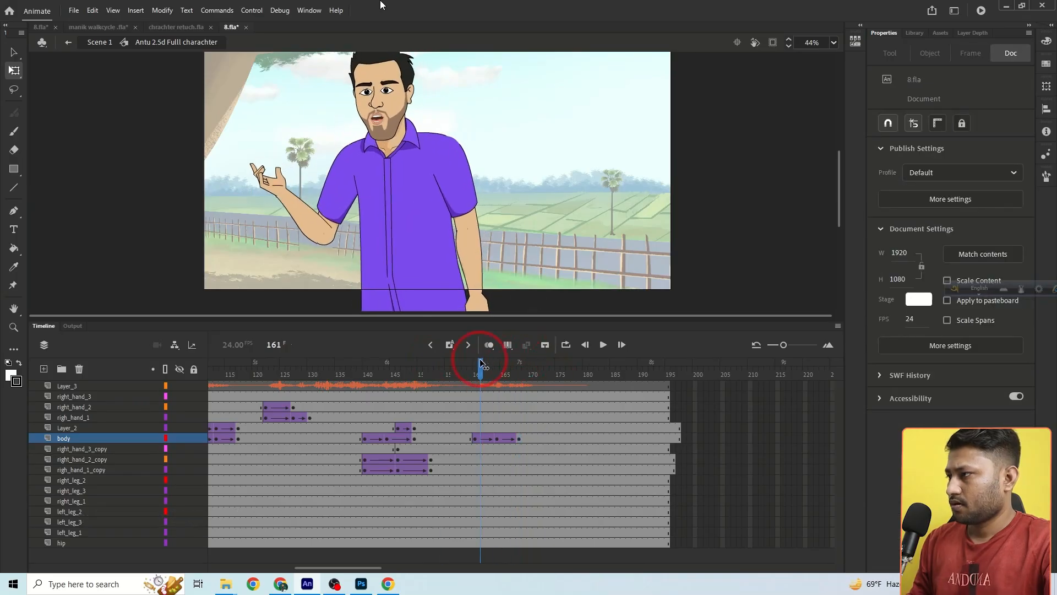
# Insert righ_hand_1_copy keyframes at frames 161 and 166 and rotate the raised upper arm down at frame 166.
pyautogui.click(480, 470)
pyautogui.press('F6')
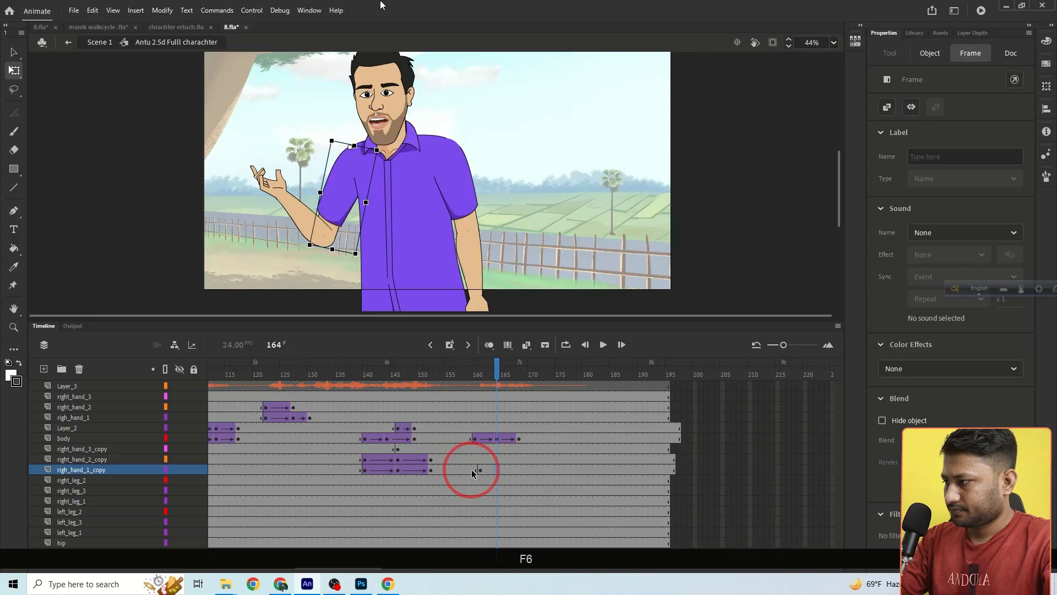
pyautogui.click(494, 472)
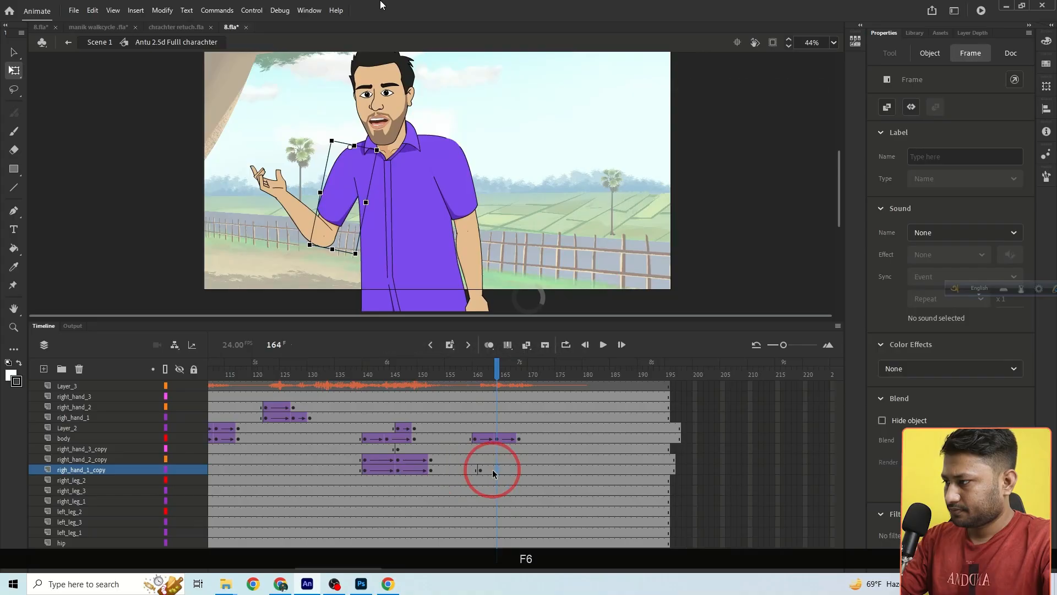
pyautogui.click(508, 471)
pyautogui.press('F6')
# Lower the forearm from frame 166 and classic-tween right_hand_2_copy and righ_hand_1_copy between frames 161 and 168.
pyautogui.click(310, 221)
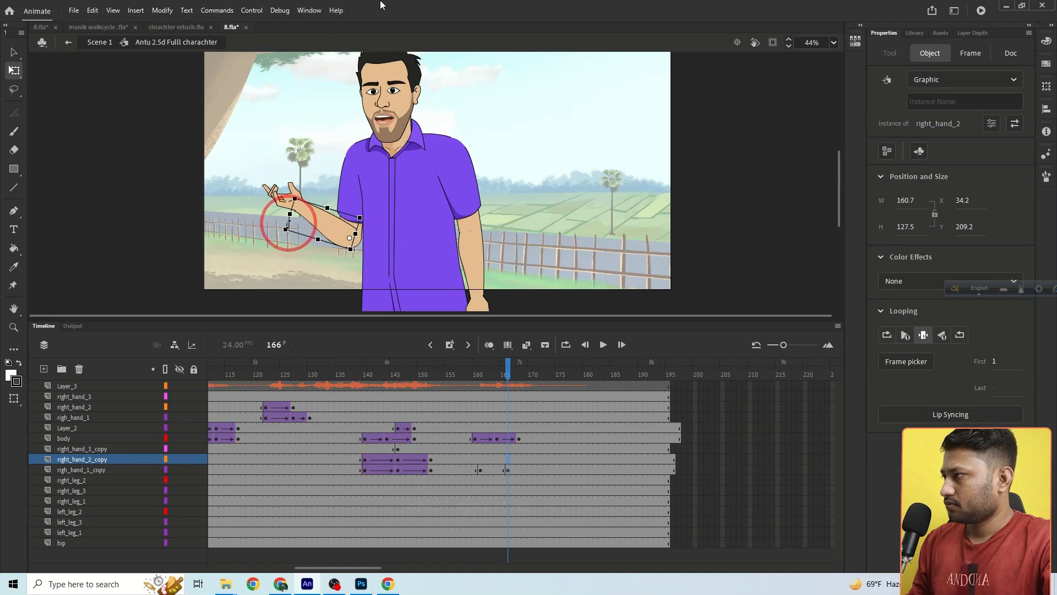
pyautogui.click(517, 458)
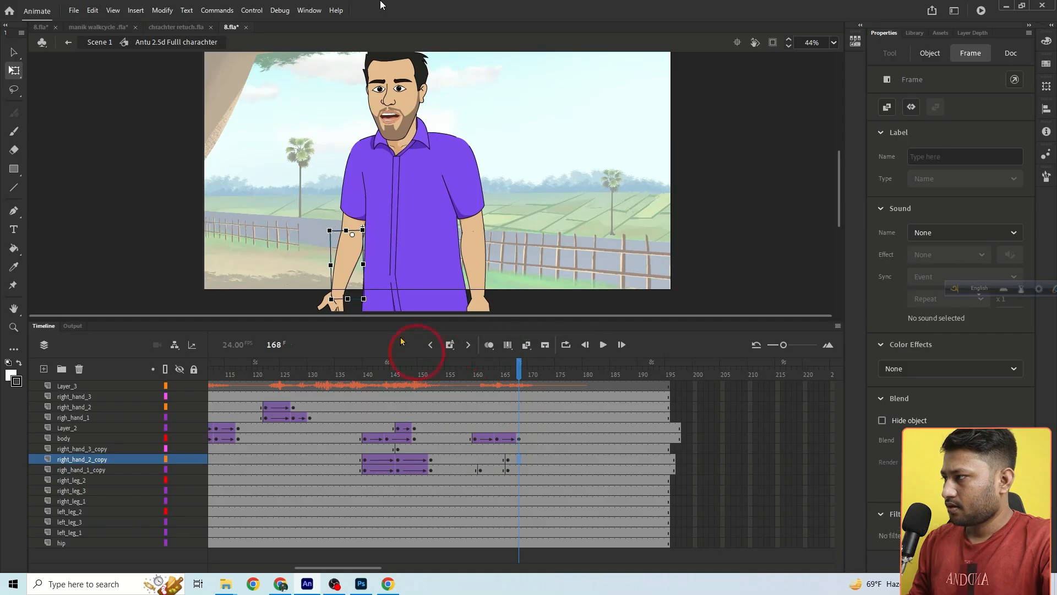
pyautogui.click(518, 459)
pyautogui.click(518, 470)
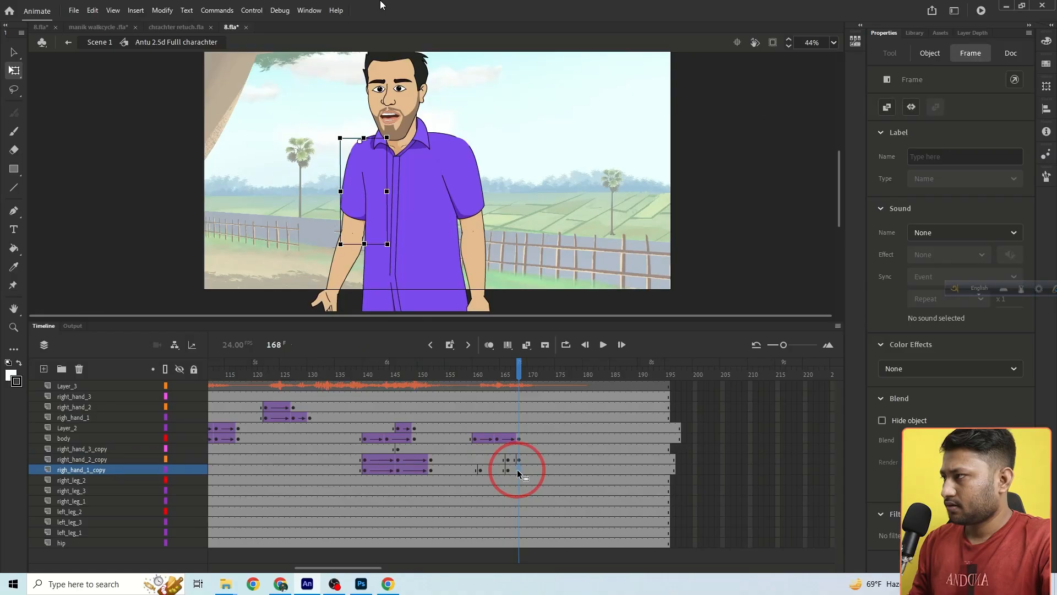
pyautogui.click(480, 460)
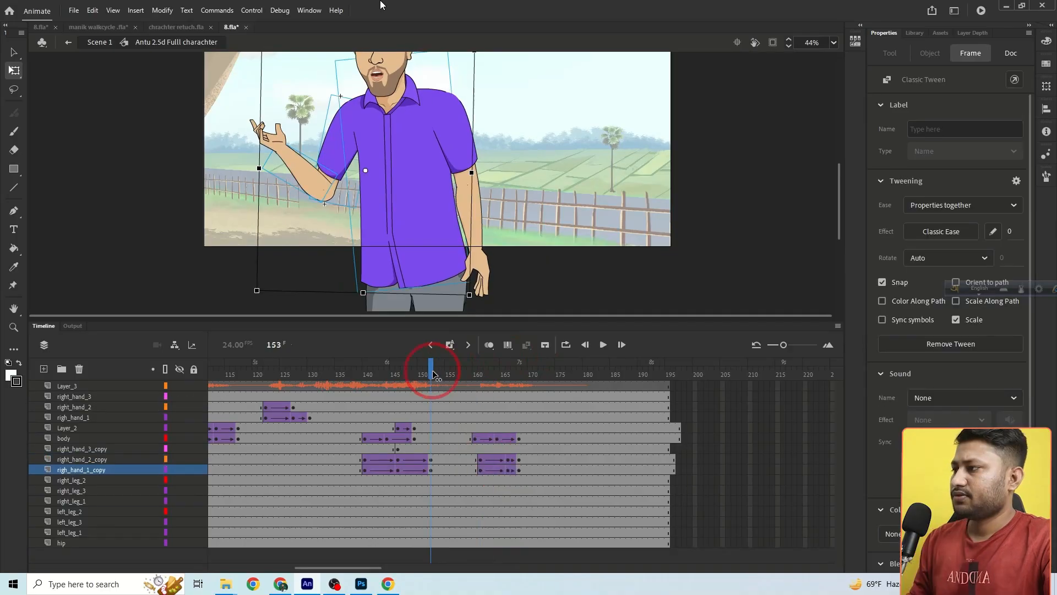
pyautogui.moveTo(435, 375); pyautogui.dragTo(430, 376)
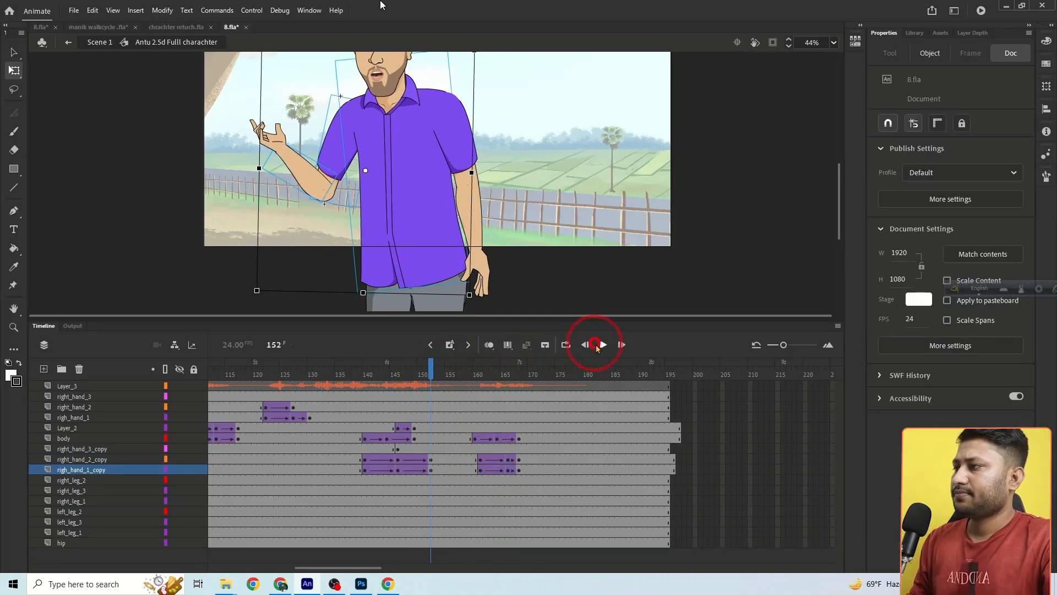
pyautogui.moveTo(596, 345); pyautogui.dragTo(276, 345)
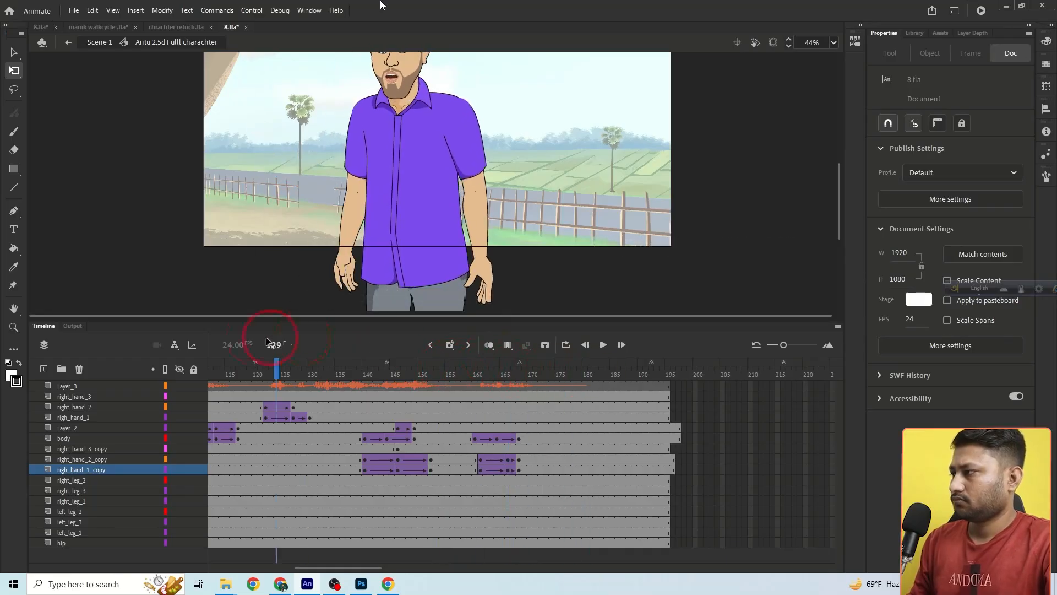
pyautogui.click(334, 584)
pyautogui.click(993, 6)
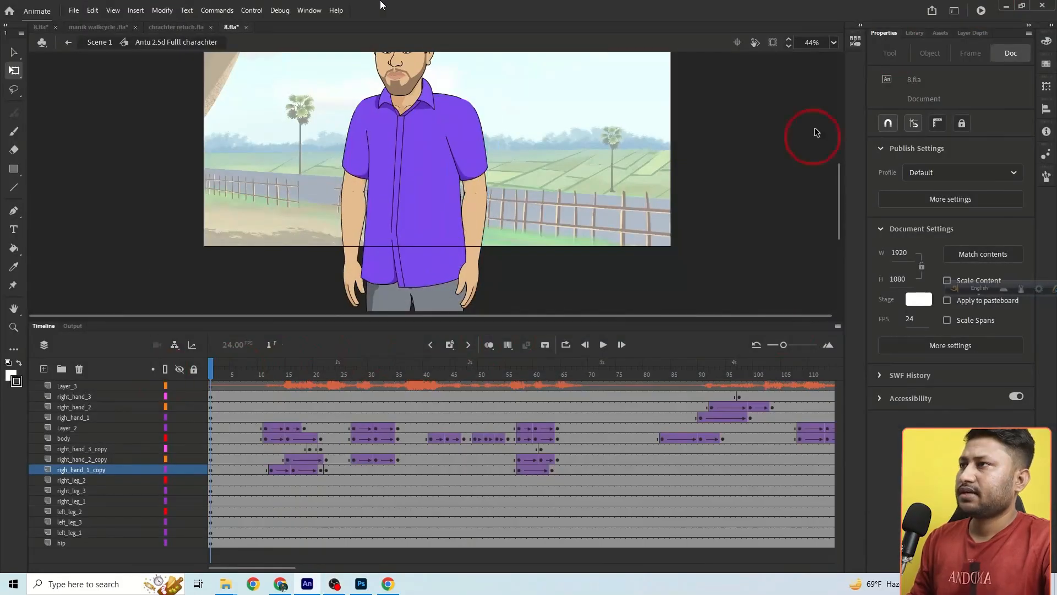
# Return to Scene 1, play back the whole animation with the audio, and inspect the character at the final frame 196.
pyautogui.click(834, 42)
pyautogui.click(851, 54)
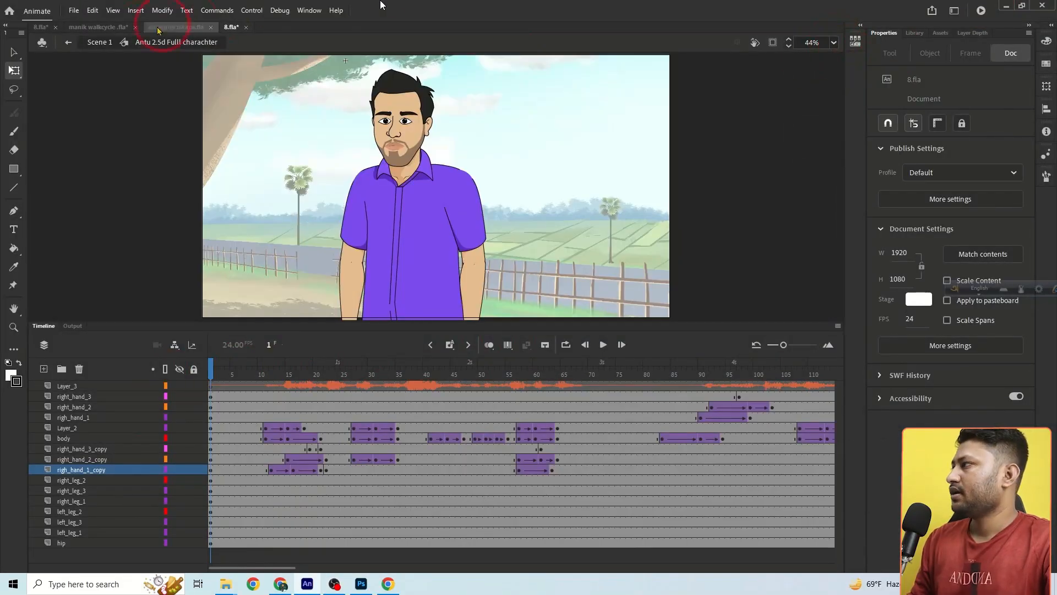
pyautogui.click(95, 42)
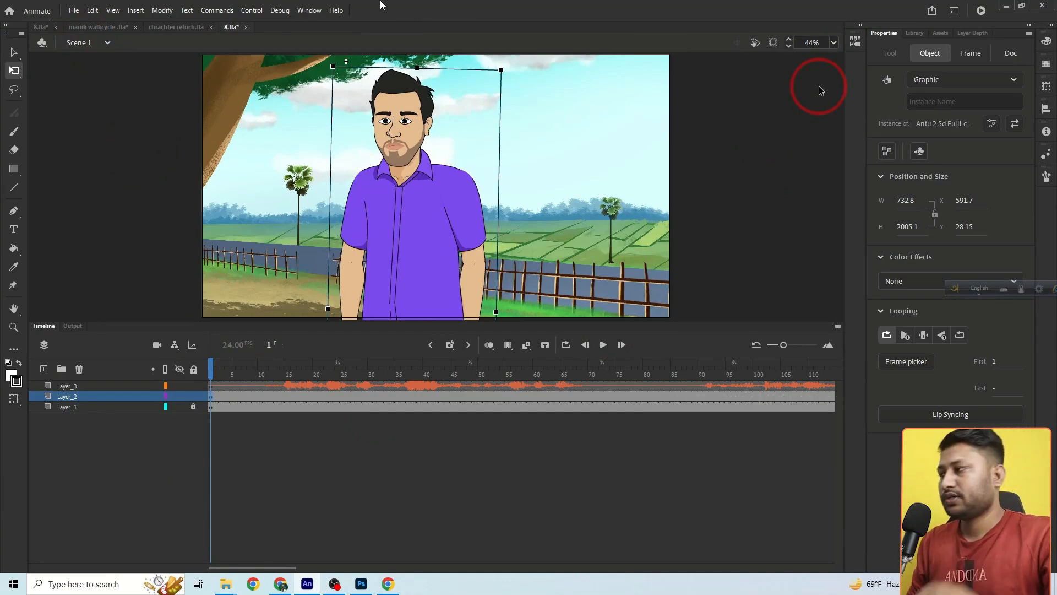
pyautogui.click(603, 345)
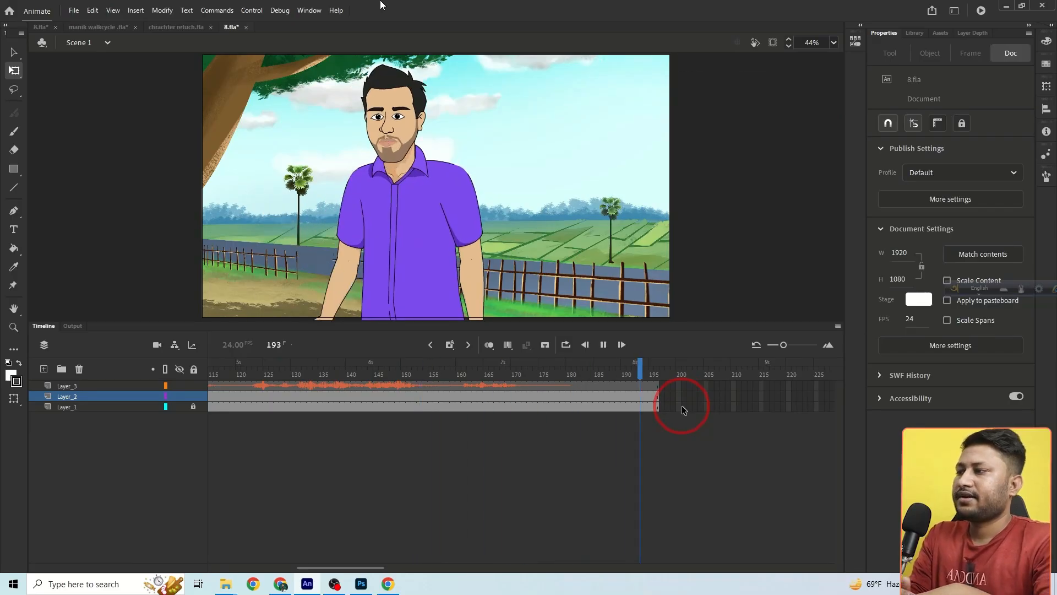
pyautogui.moveTo(642, 378)
pyautogui.mouseDown()
pyautogui.moveTo(586, 377)
pyautogui.moveTo(656, 378)
pyautogui.mouseUp()
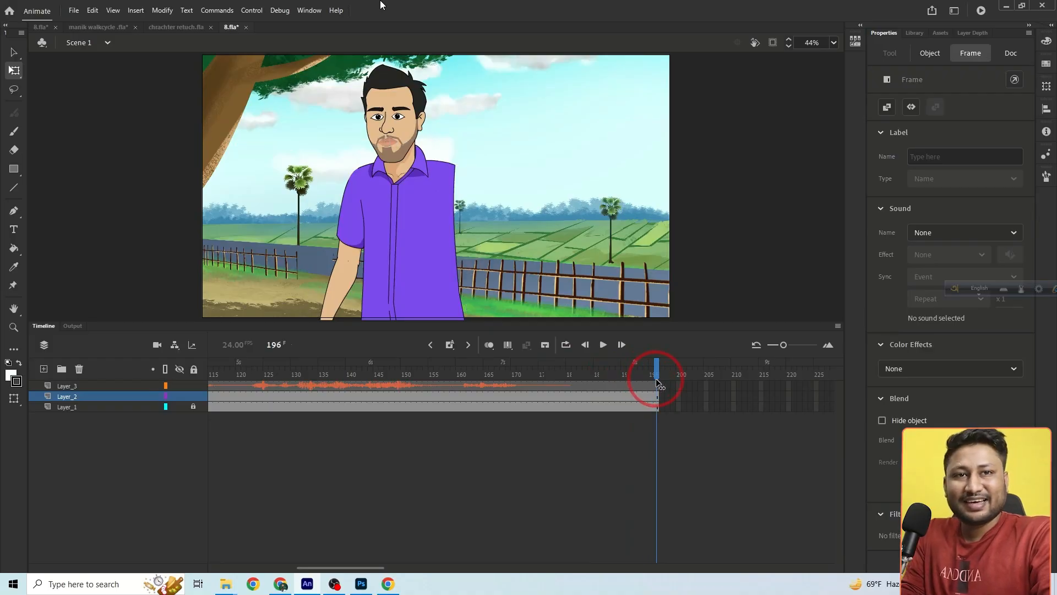
# Open the character symbol and extend the frames of all its layers to frame 199.
pyautogui.click(515, 287)
pyautogui.doubleClick(446, 248)
pyautogui.click(528, 436)
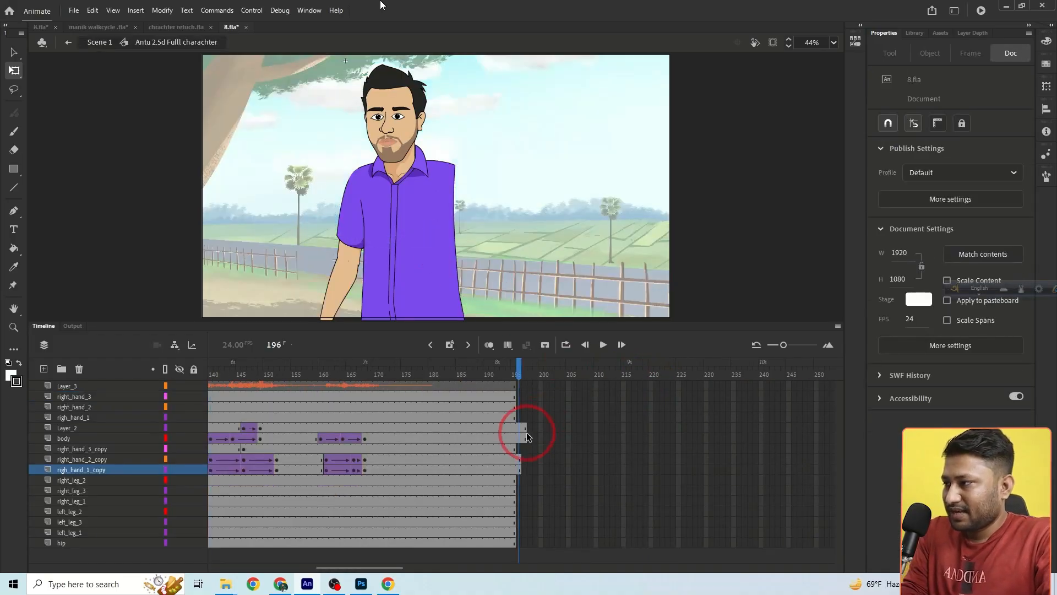
pyautogui.moveTo(538, 384); pyautogui.dragTo(538, 551)
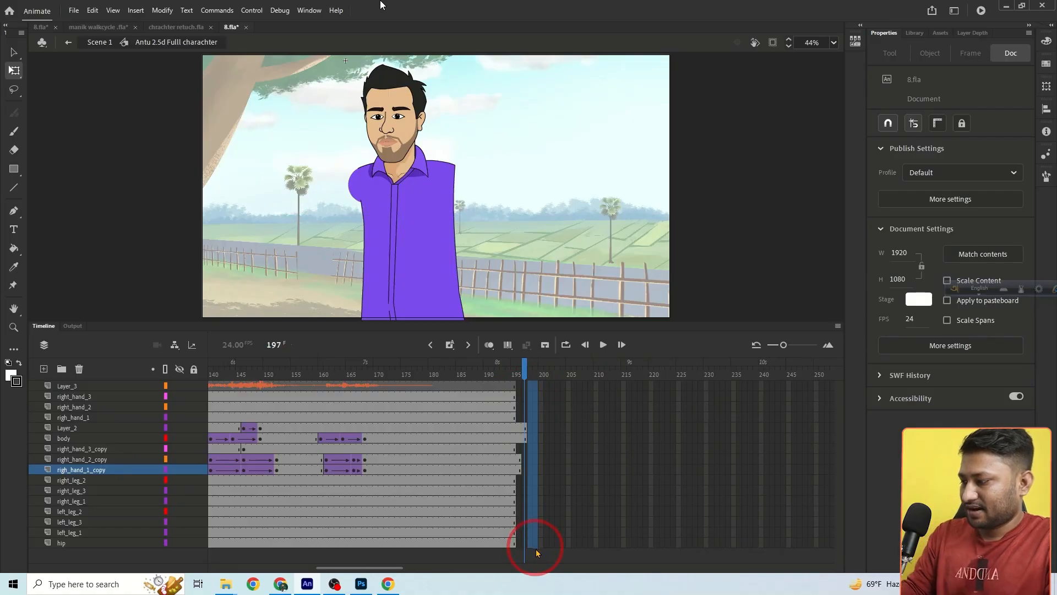
pyautogui.press('F5')
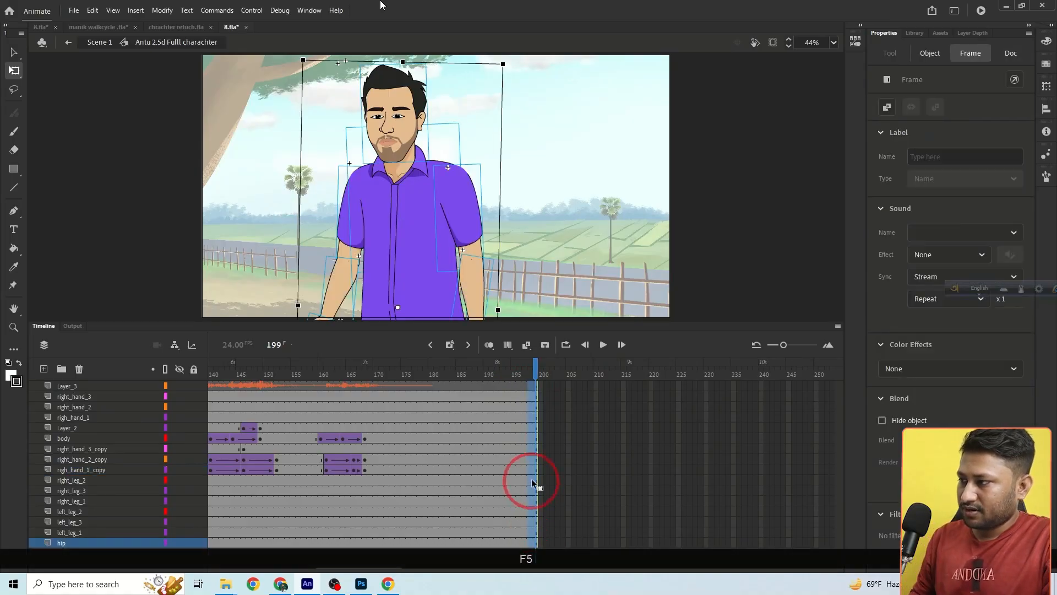